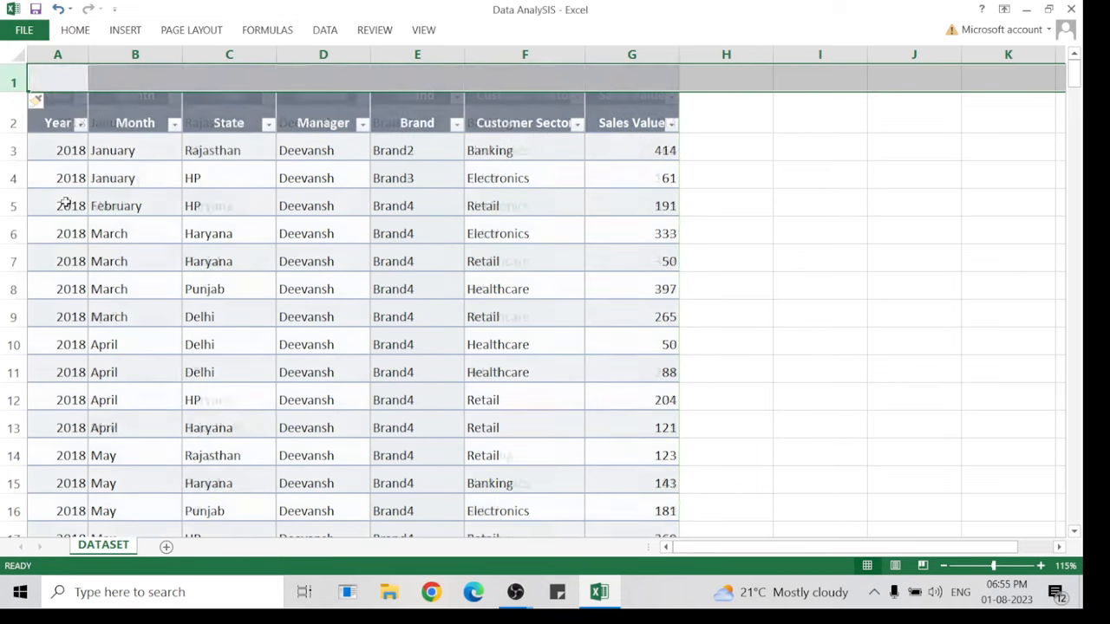
Merge and center the empty cells A1 to G1 above the table headers.
{"action": "left_click", "coordinate": [219, 177]}
{"action": "left_click_drag", "start_coordinate": [52, 80], "coordinate": [625, 78]}
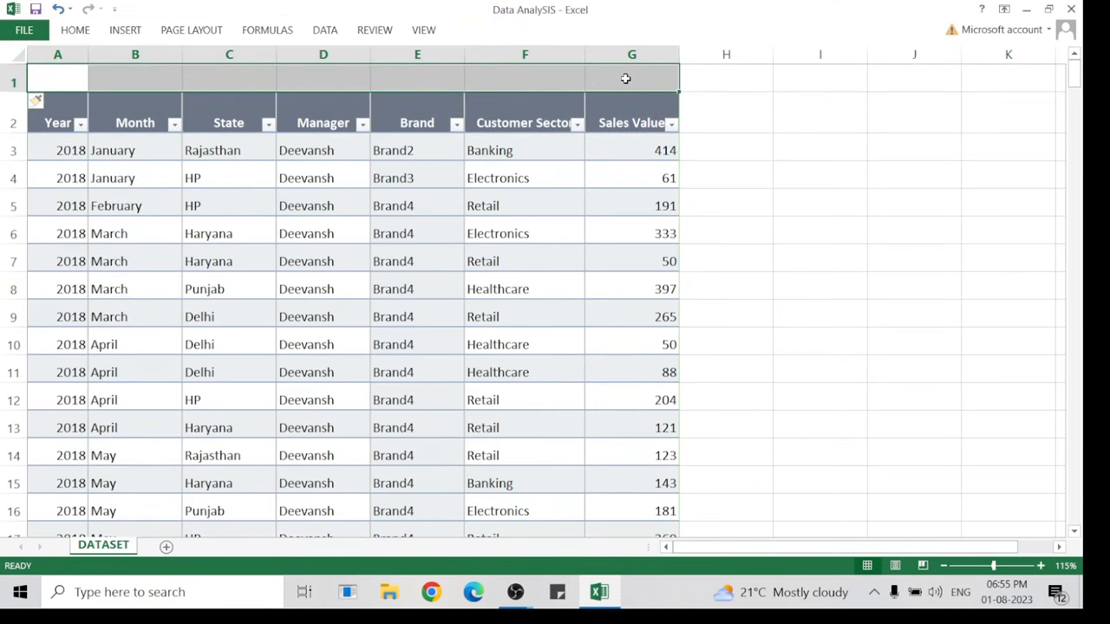
{"action": "left_click", "coordinate": [624, 184]}
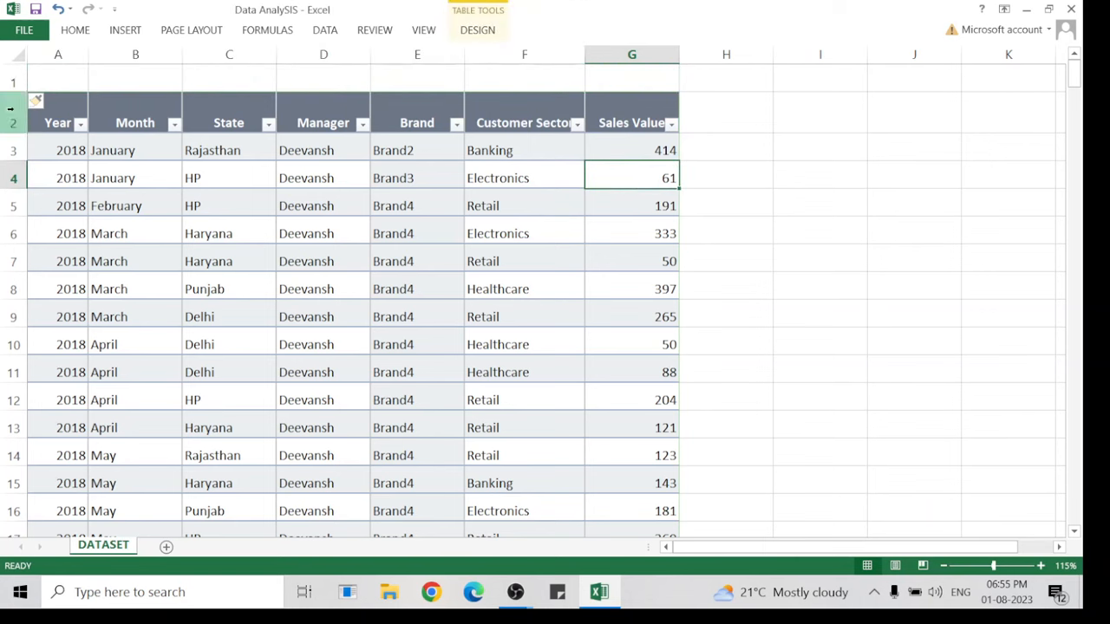
{"action": "left_click_drag", "start_coordinate": [39, 83], "coordinate": [632, 82]}
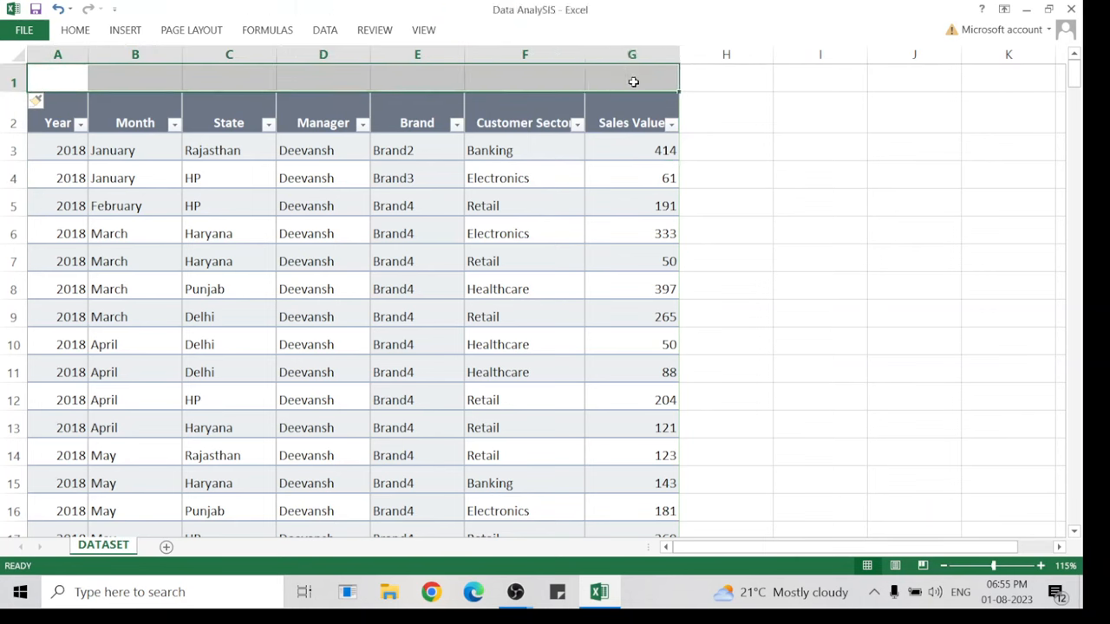
{"action": "left_click", "coordinate": [75, 32]}
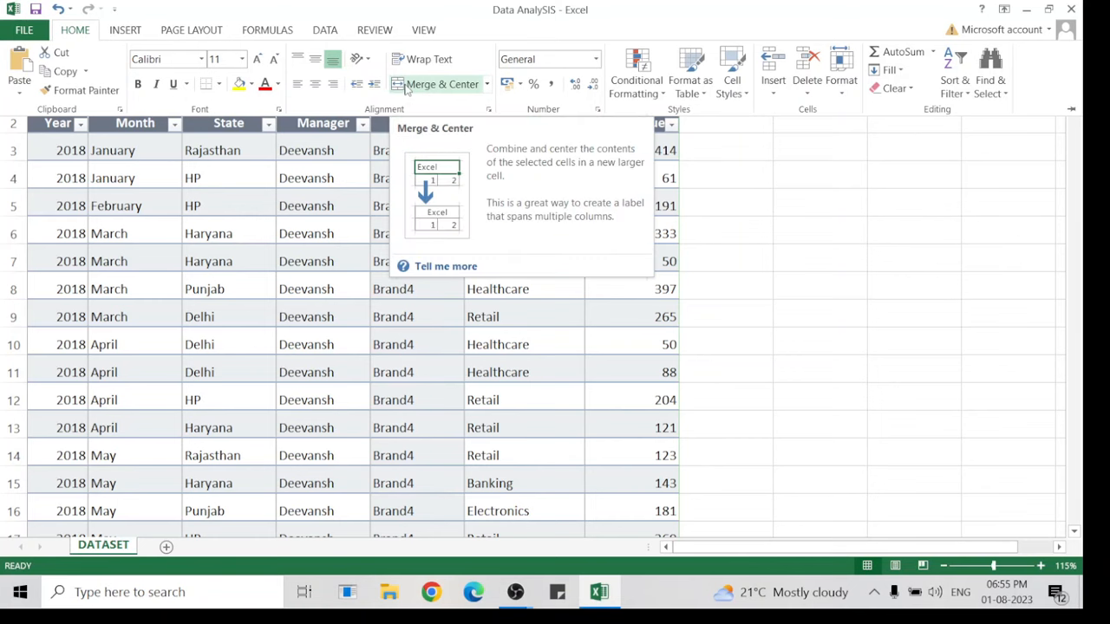
{"action": "left_click", "coordinate": [407, 89]}
{"action": "left_click", "coordinate": [802, 195]}
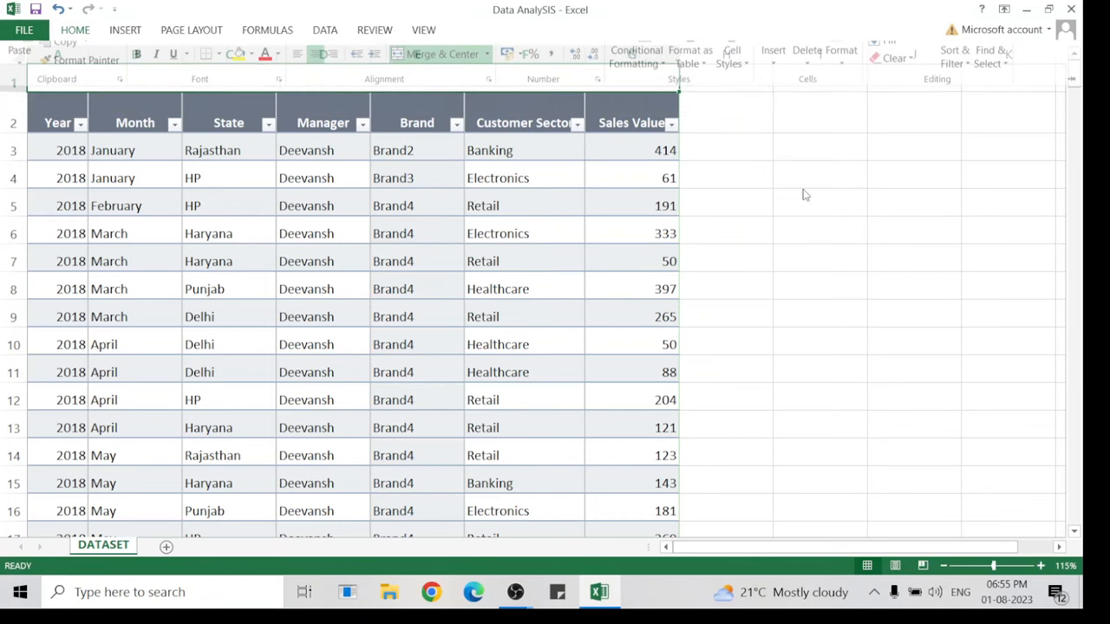
Enter the title "Ecommerce store sales database" in the merged cell above the table.
{"action": "double_click", "coordinate": [261, 76]}
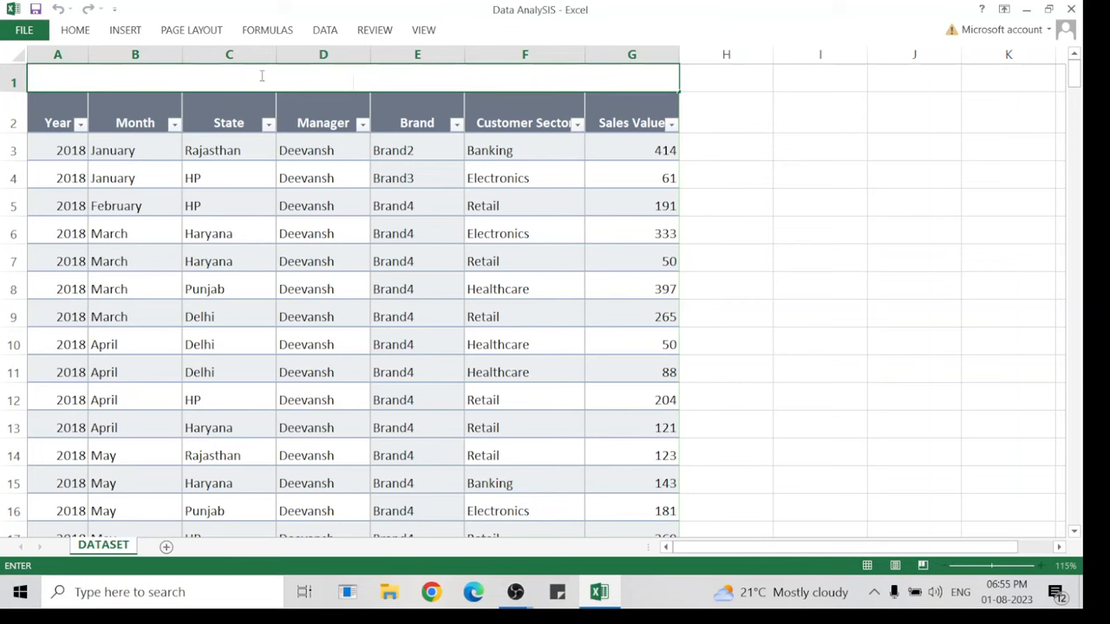
{"action": "type", "text": "Ecommerce store sal"}
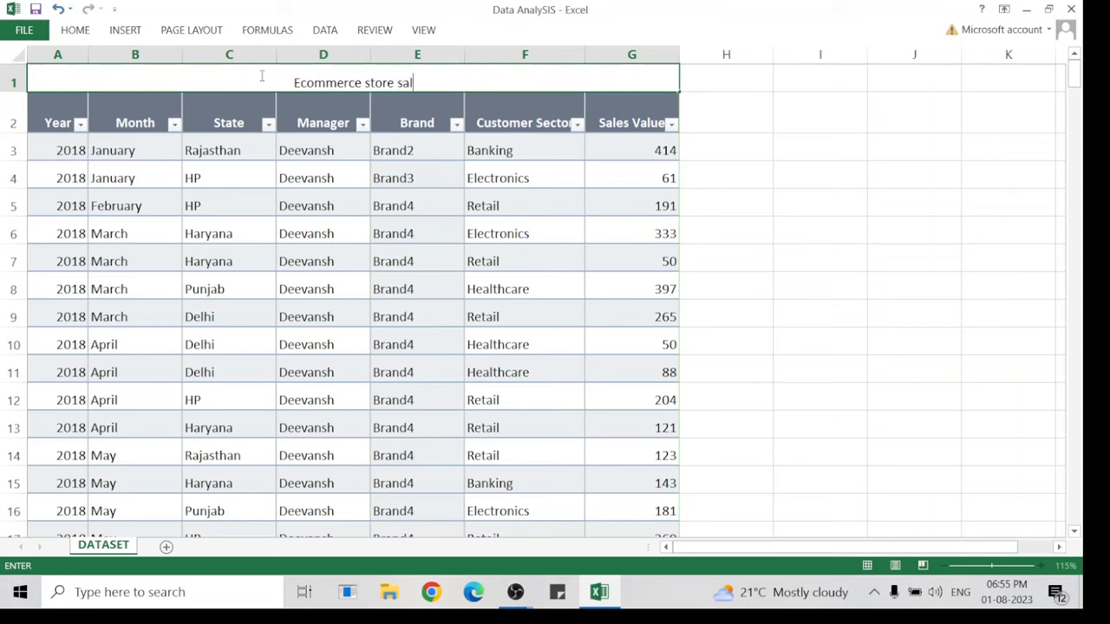
{"action": "type", "text": "es dat"}
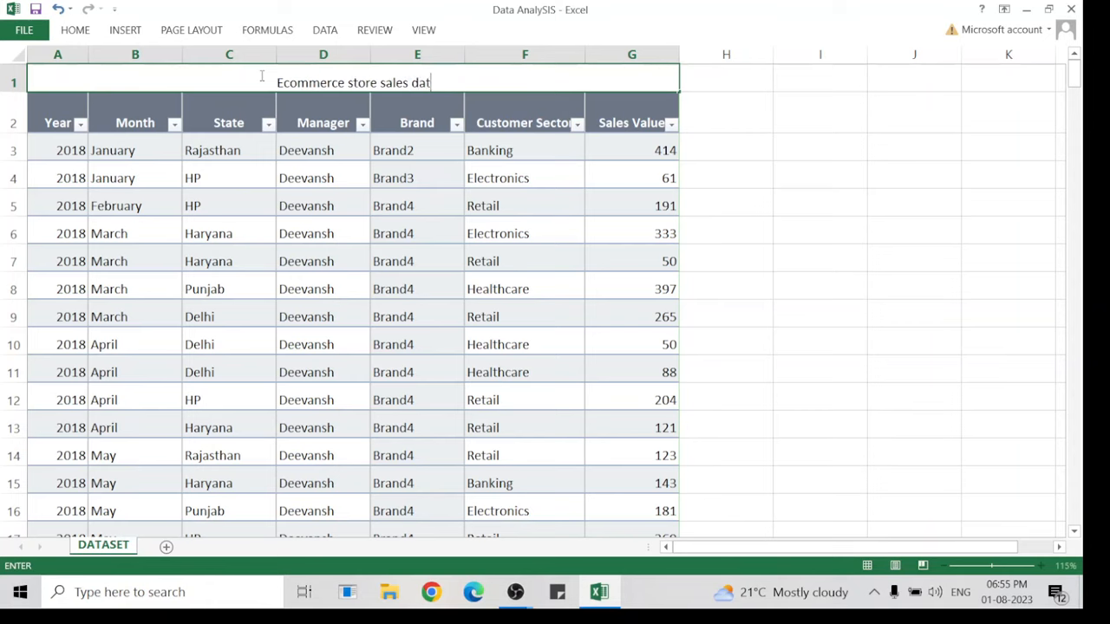
{"action": "type", "text": "abase"}
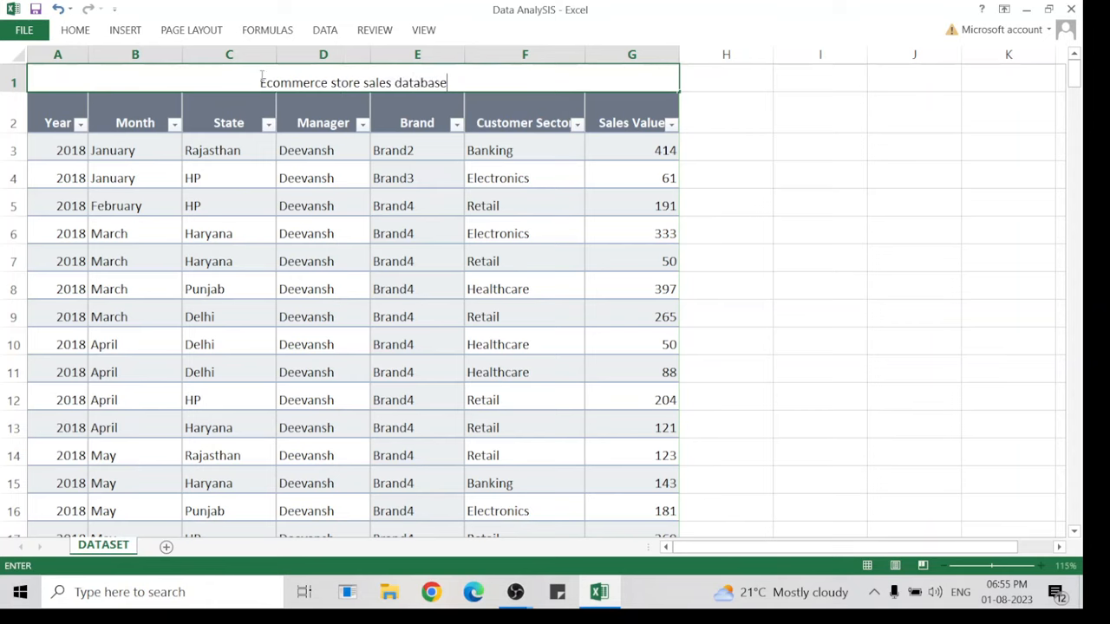
{"action": "left_click", "coordinate": [879, 224]}
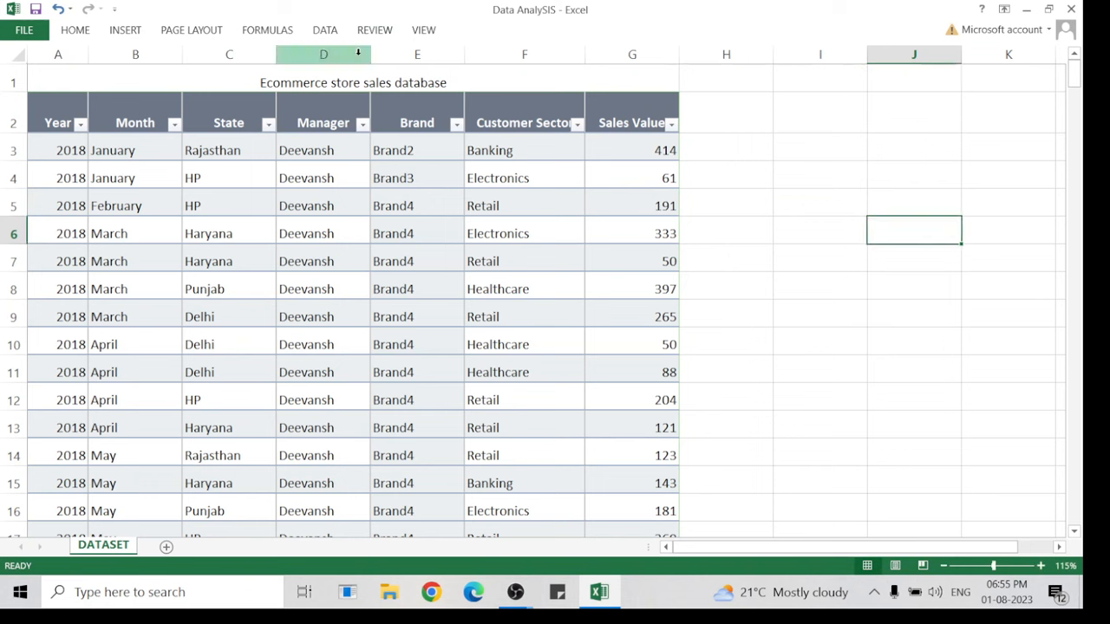
Make the table title bold, increase its font size and align it vertically to the middle of the cell.
{"action": "left_click", "coordinate": [354, 82]}
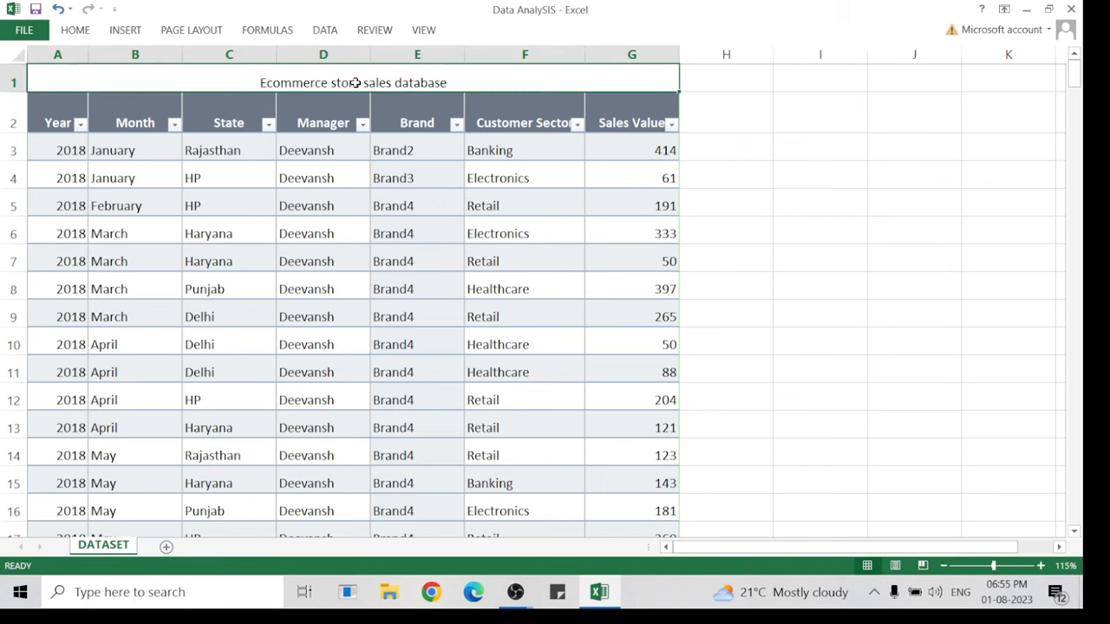
{"action": "left_click", "coordinate": [78, 31]}
{"action": "left_click", "coordinate": [139, 84]}
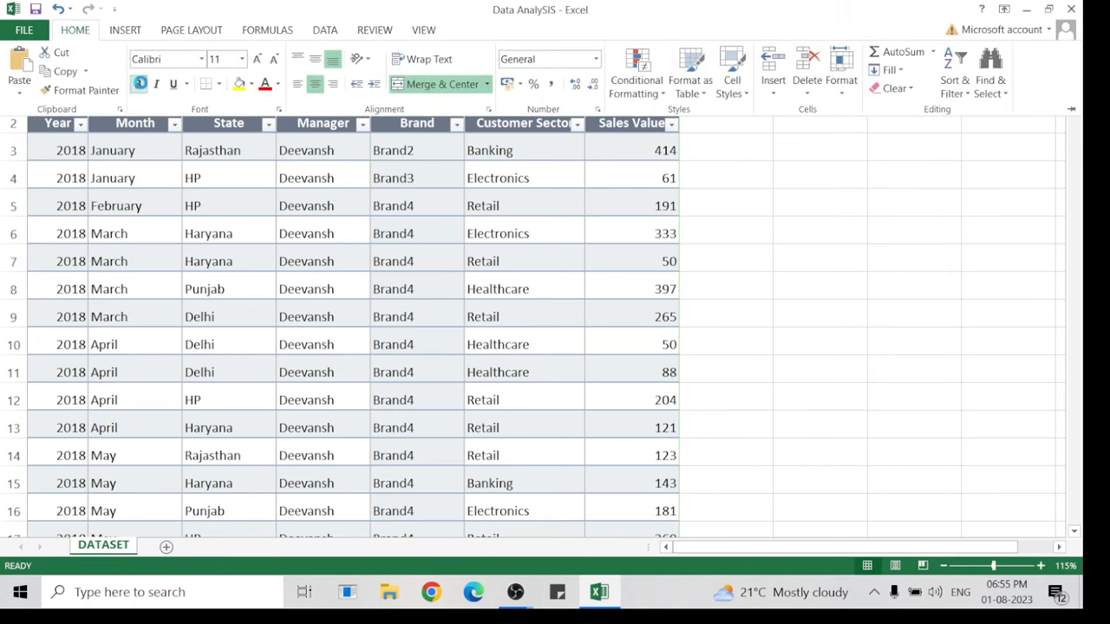
{"action": "left_click", "coordinate": [260, 60]}
{"action": "left_click", "coordinate": [259, 60]}
{"action": "left_click", "coordinate": [315, 58]}
{"action": "left_click", "coordinate": [761, 153]}
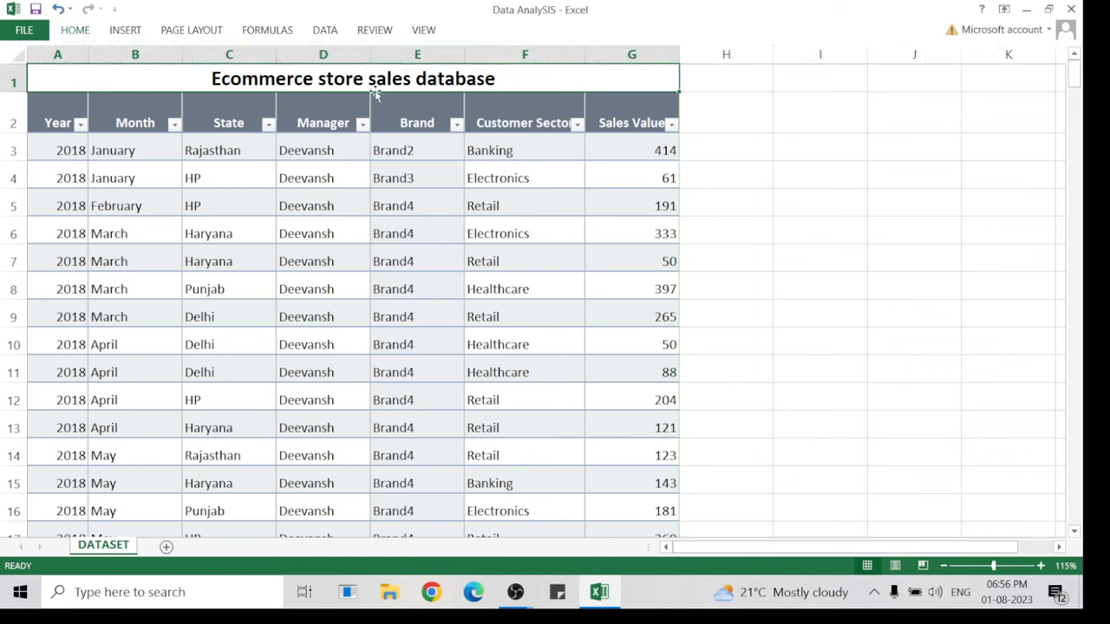
{"action": "left_click_drag", "start_coordinate": [341, 213], "coordinate": [341, 218]}
{"action": "left_click", "coordinate": [102, 54]}
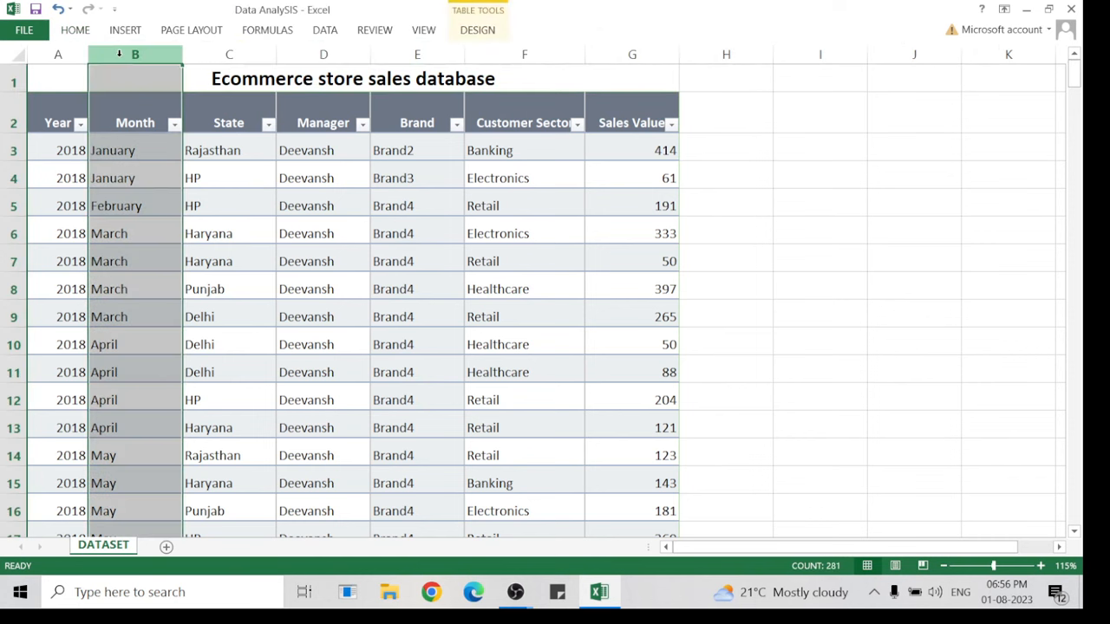
{"action": "left_click", "coordinate": [123, 150]}
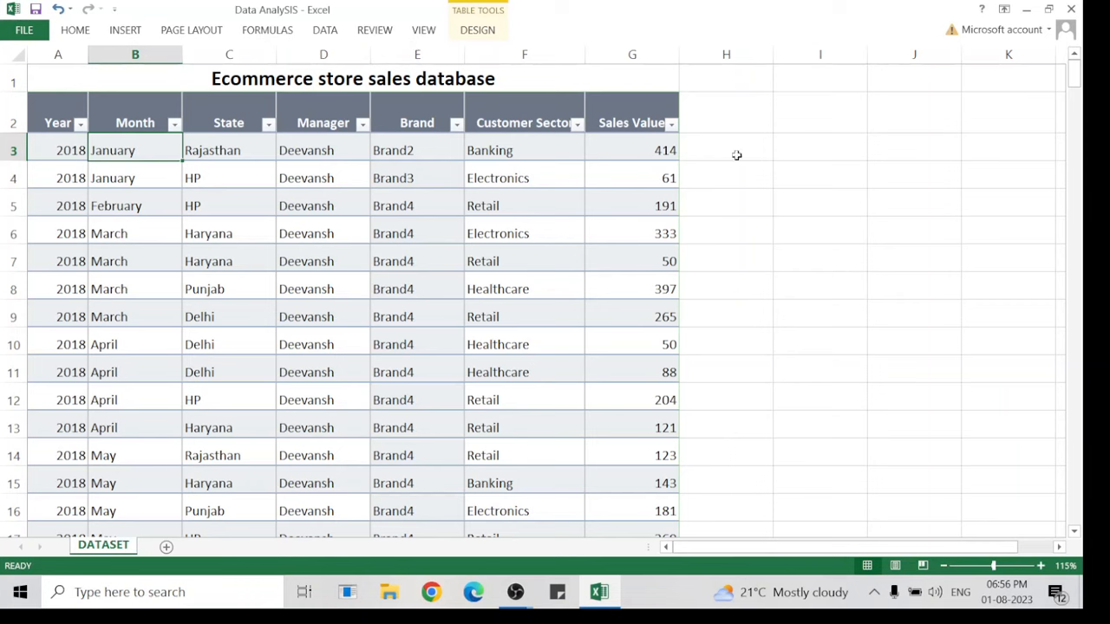
{"action": "left_click", "coordinate": [823, 161]}
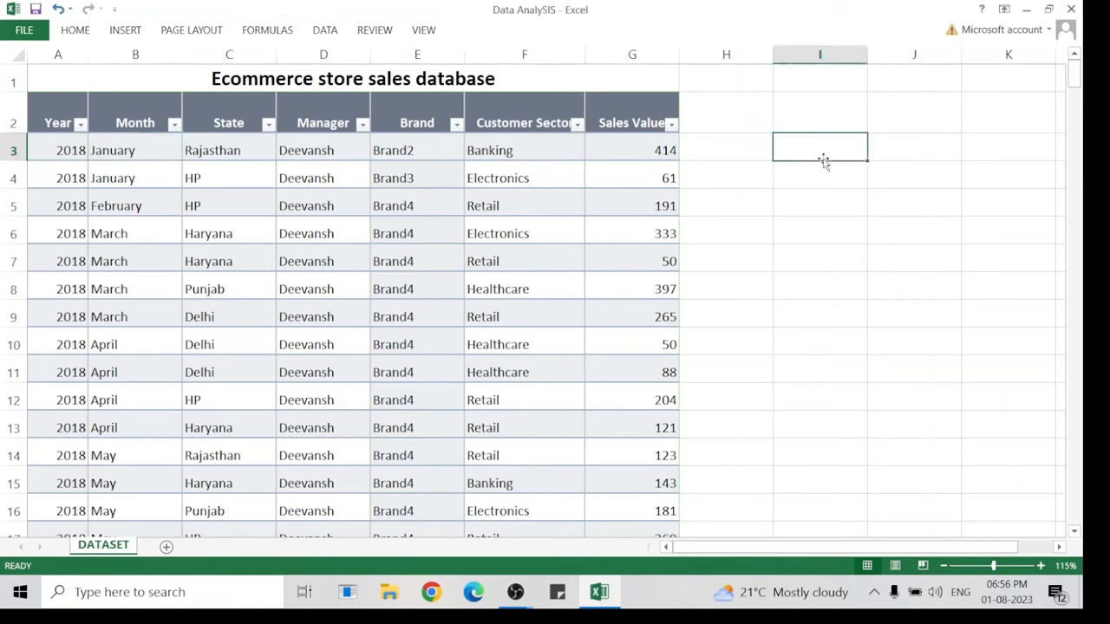
{"action": "type", "text": "P"}
{"action": "key", "text": "BackSpace"}
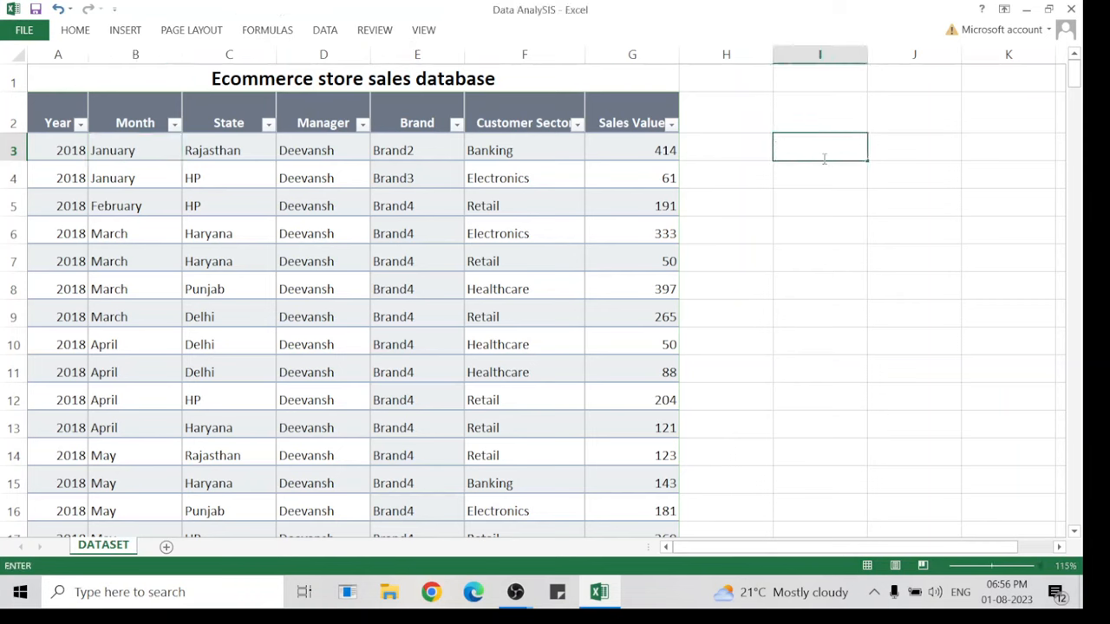
{"action": "left_click", "coordinate": [803, 198]}
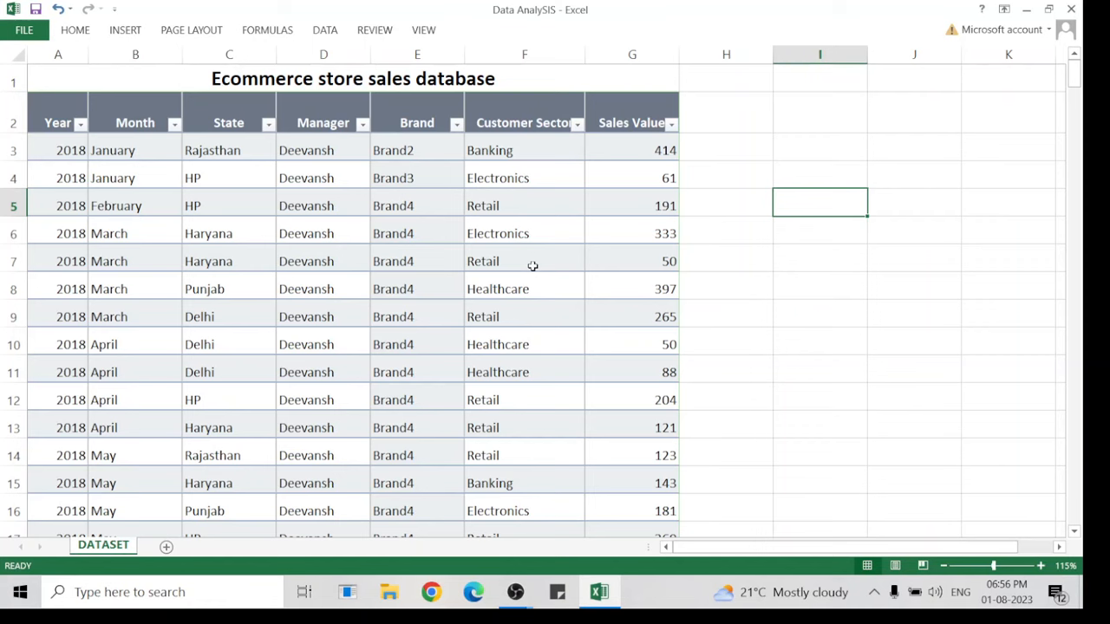
Look through the sales records across row 6 and down the Year column, and return to the Year header.
{"action": "left_click_drag", "start_coordinate": [483, 233], "coordinate": [455, 231]}
{"action": "key", "text": "Left"}
{"action": "key", "text": "Right"}
{"action": "key", "text": "Right"}
{"action": "key", "text": "Right"}
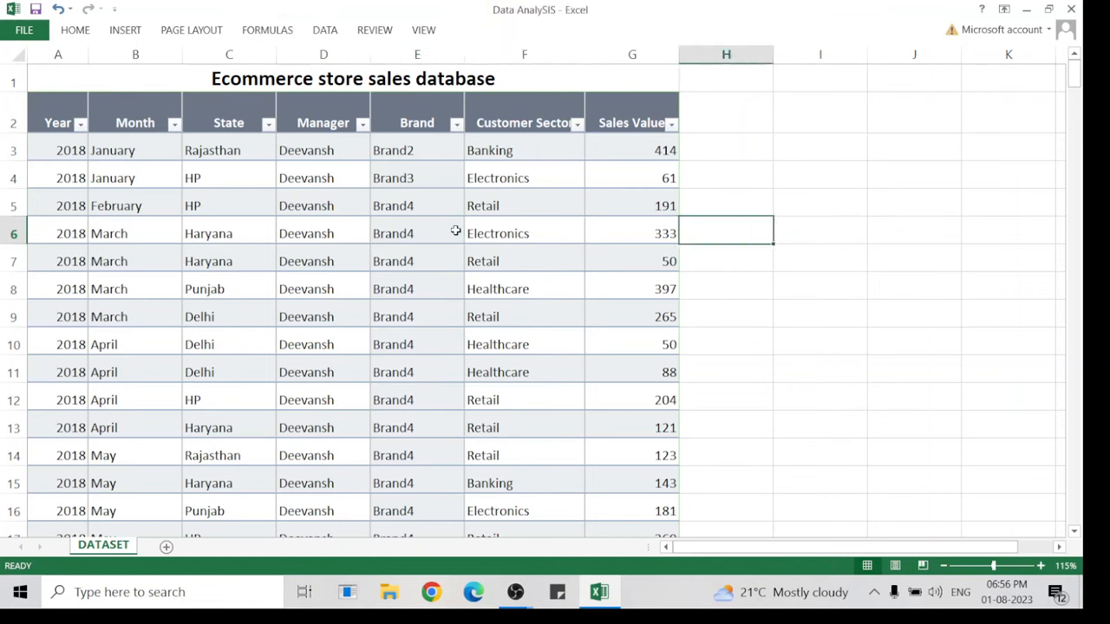
{"action": "key", "text": "Left"}
{"action": "key", "text": "Left"}
{"action": "key", "text": "Left"}
{"action": "key", "text": "Left"}
{"action": "key", "text": "Left"}
{"action": "key", "text": "Left"}
{"action": "key", "text": "Left"}
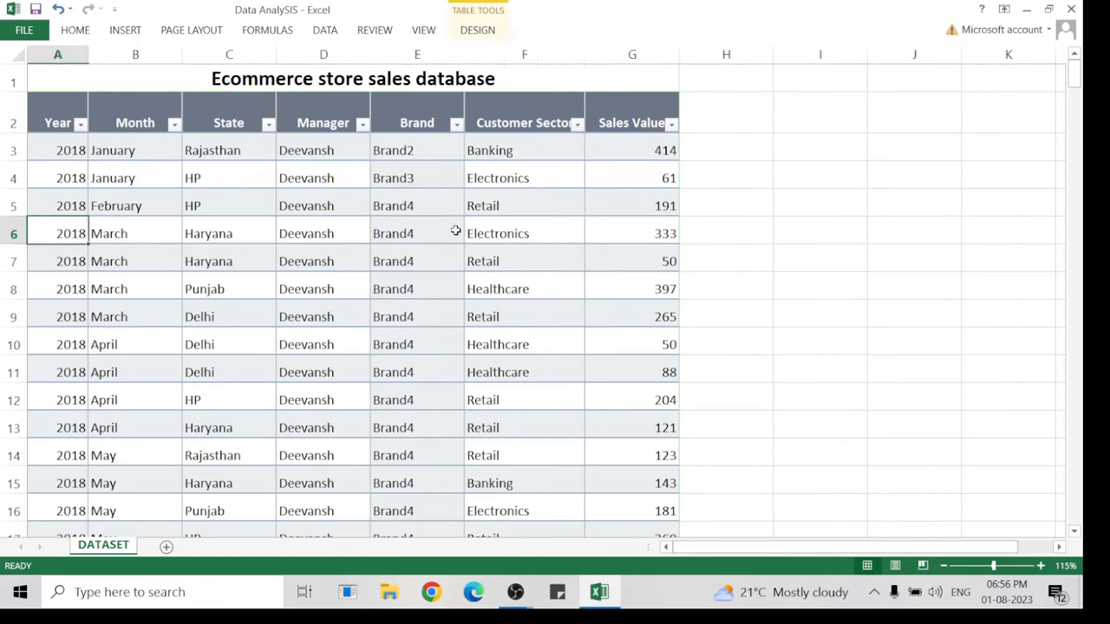
{"action": "key", "text": "Down"}
{"action": "key", "text": "Down"}
{"action": "key", "text": "Down"}
{"action": "key", "text": "Down"}
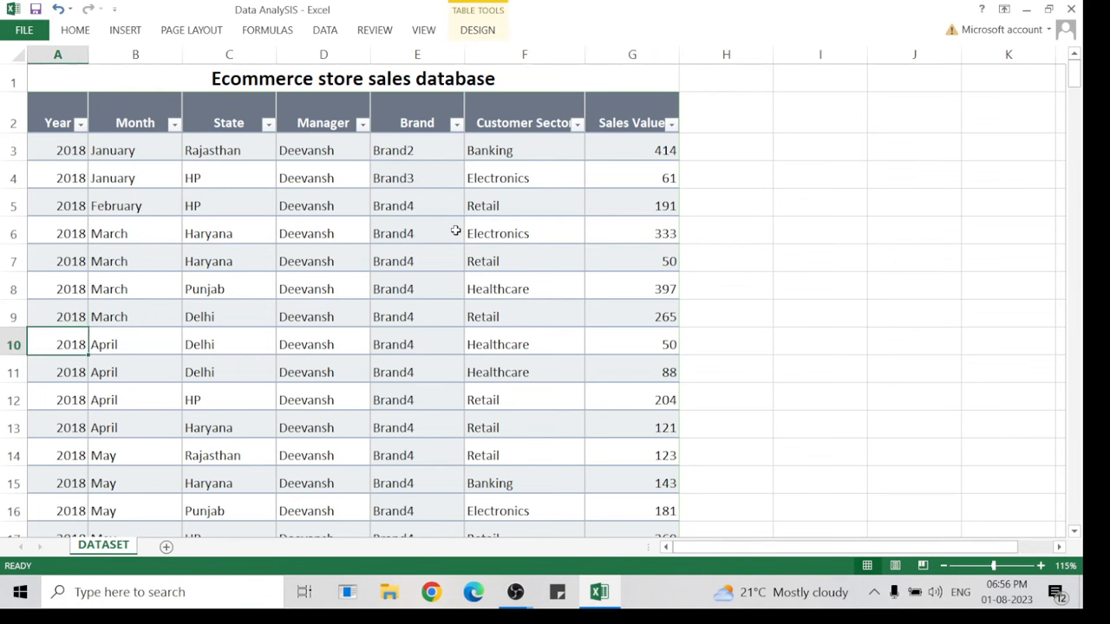
{"action": "key", "text": "Down"}
{"action": "key", "text": "Down"}
{"action": "key", "text": "Down"}
{"action": "key", "text": "Down"}
{"action": "key", "text": "Down"}
{"action": "key", "text": "Down"}
{"action": "key", "text": "Down"}
{"action": "key", "text": "Down"}
{"action": "key", "text": "Down"}
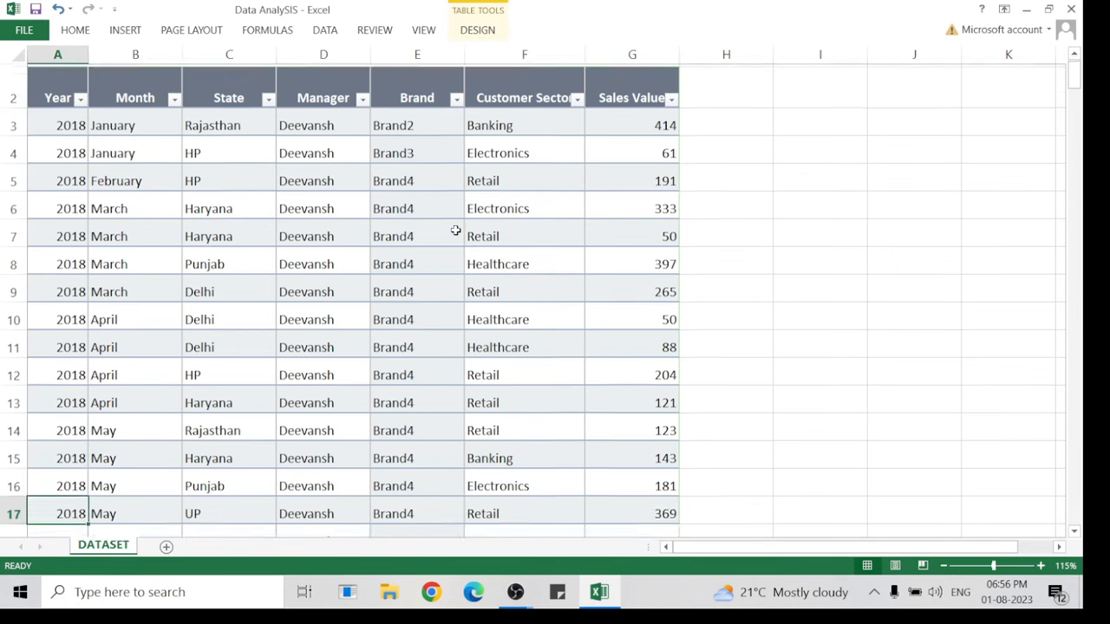
{"action": "key", "text": "Down"}
{"action": "key", "text": "ctrl+Up"}
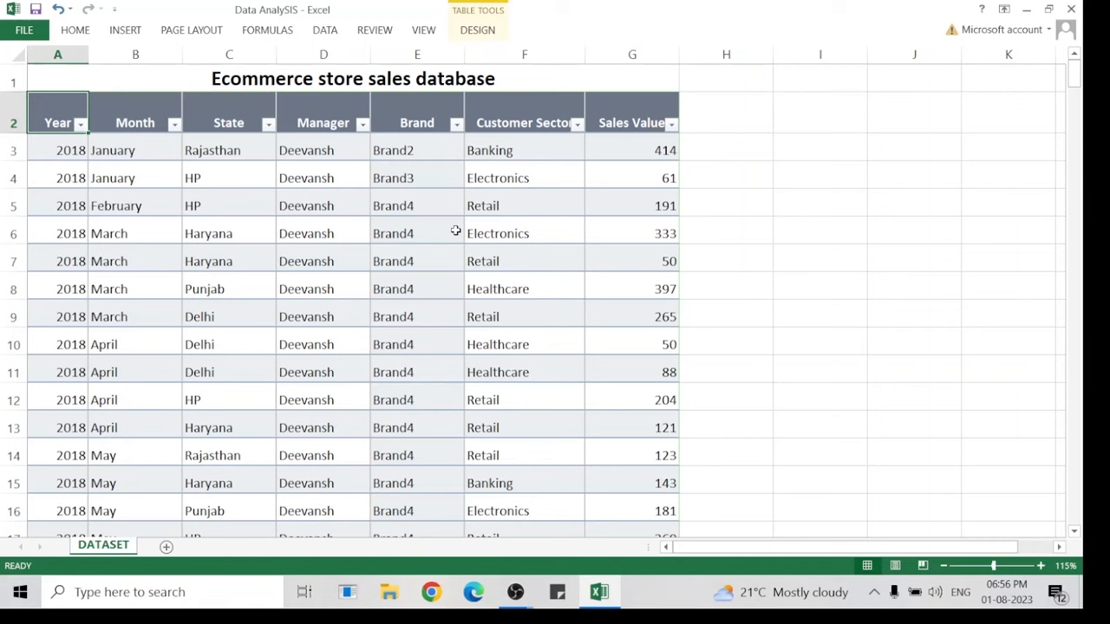
{"action": "left_click", "coordinate": [792, 163]}
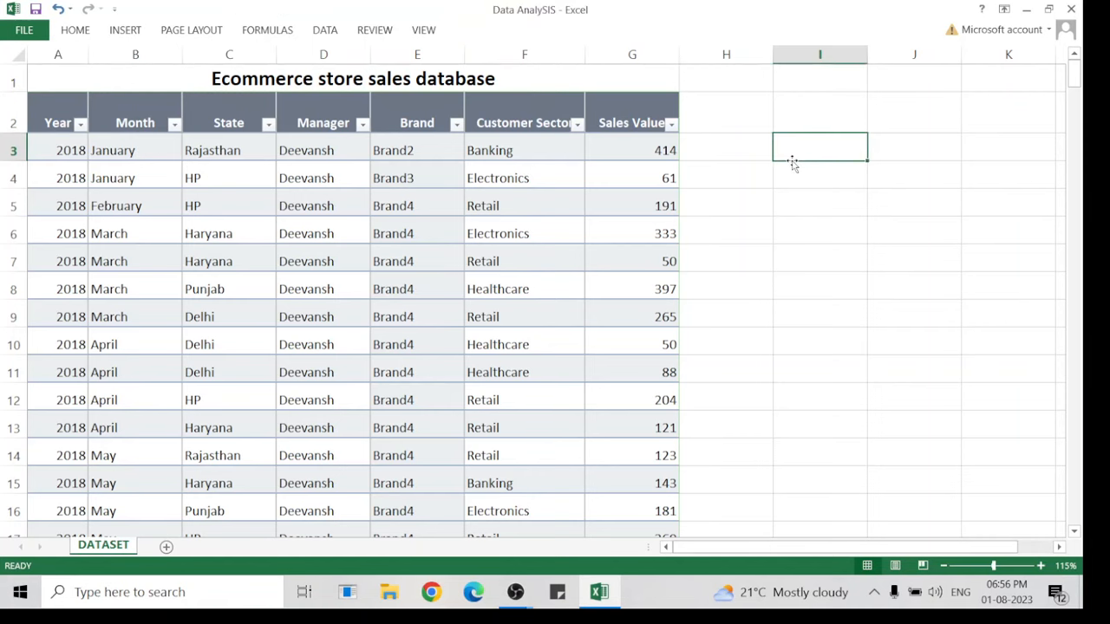
{"action": "left_click", "coordinate": [792, 113]}
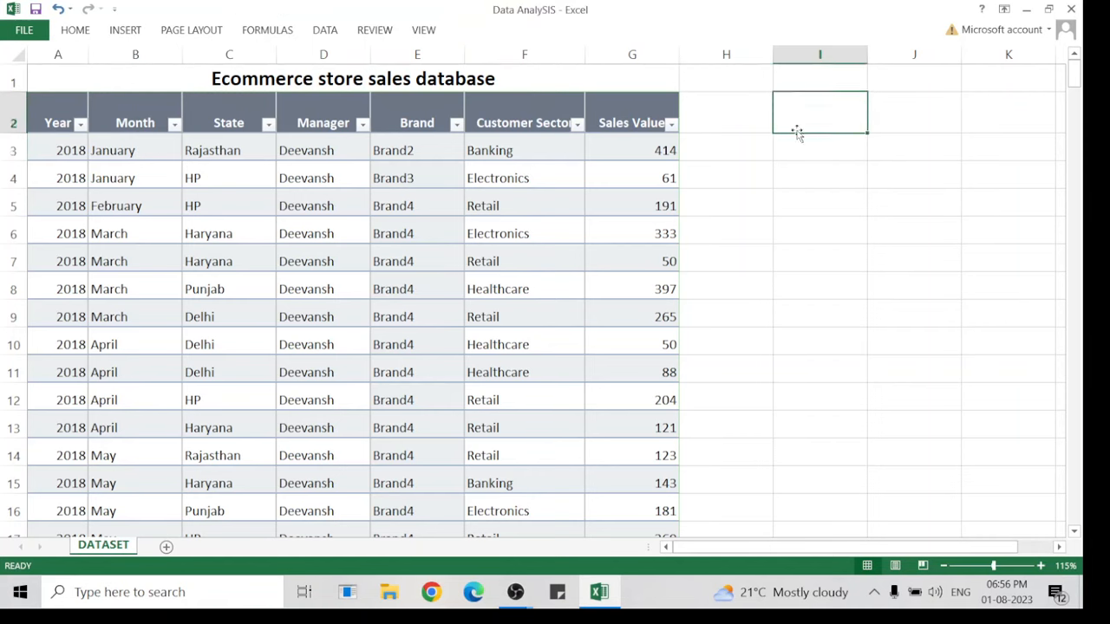
{"action": "left_click", "coordinate": [802, 158]}
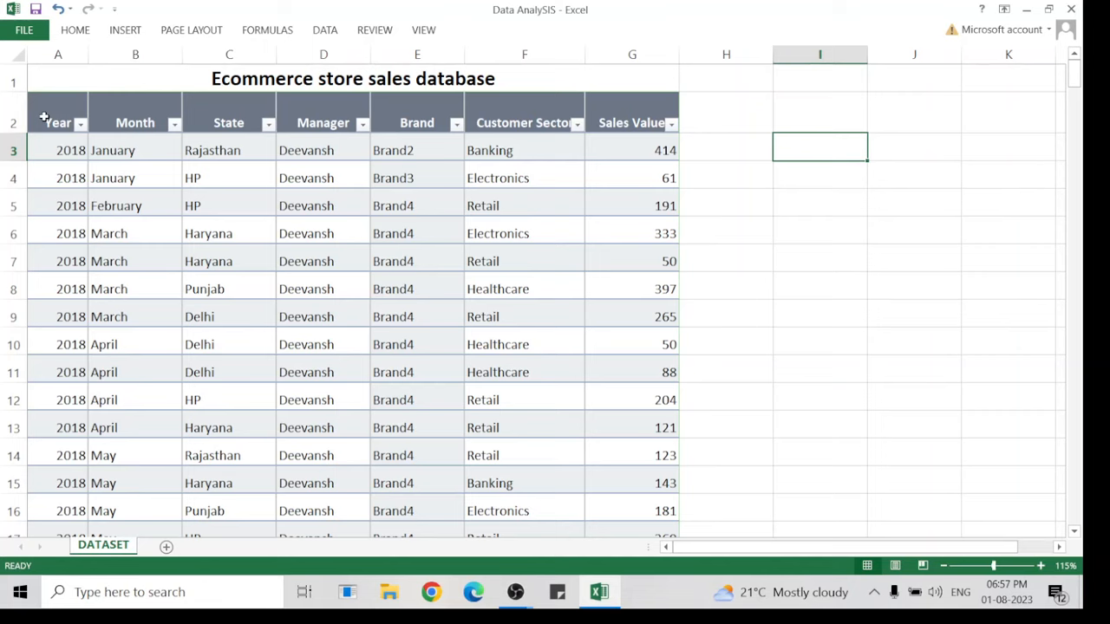
{"action": "left_click", "coordinate": [82, 165]}
{"action": "left_click", "coordinate": [45, 101]}
{"action": "left_click", "coordinate": [52, 106]}
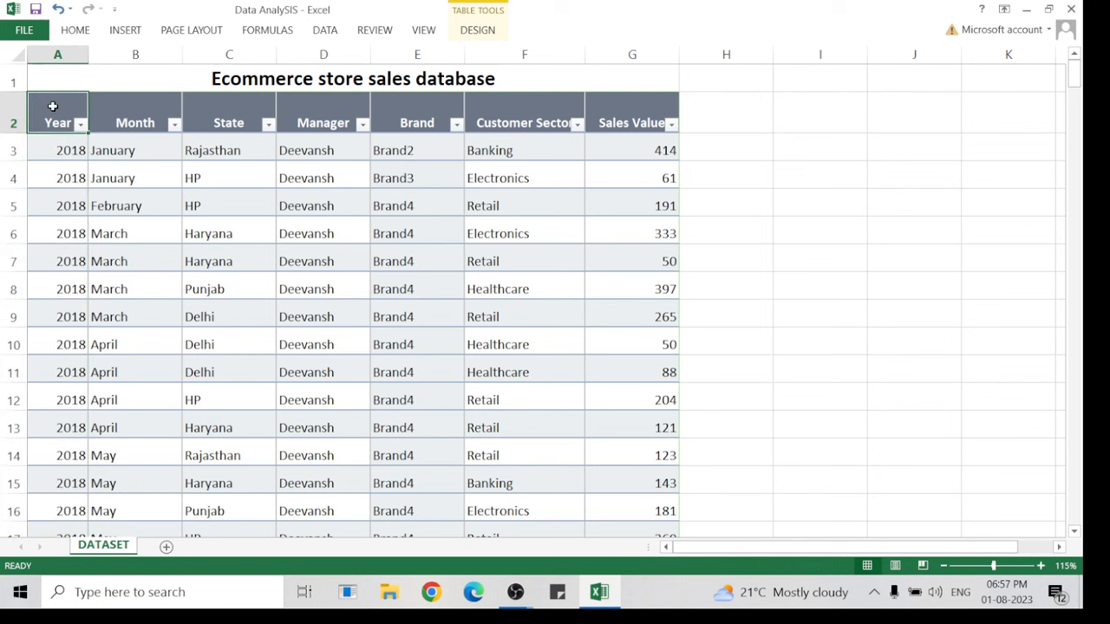
{"action": "key", "text": "Right"}
{"action": "key", "text": "Right"}
{"action": "key", "text": "Right"}
{"action": "key", "text": "Right"}
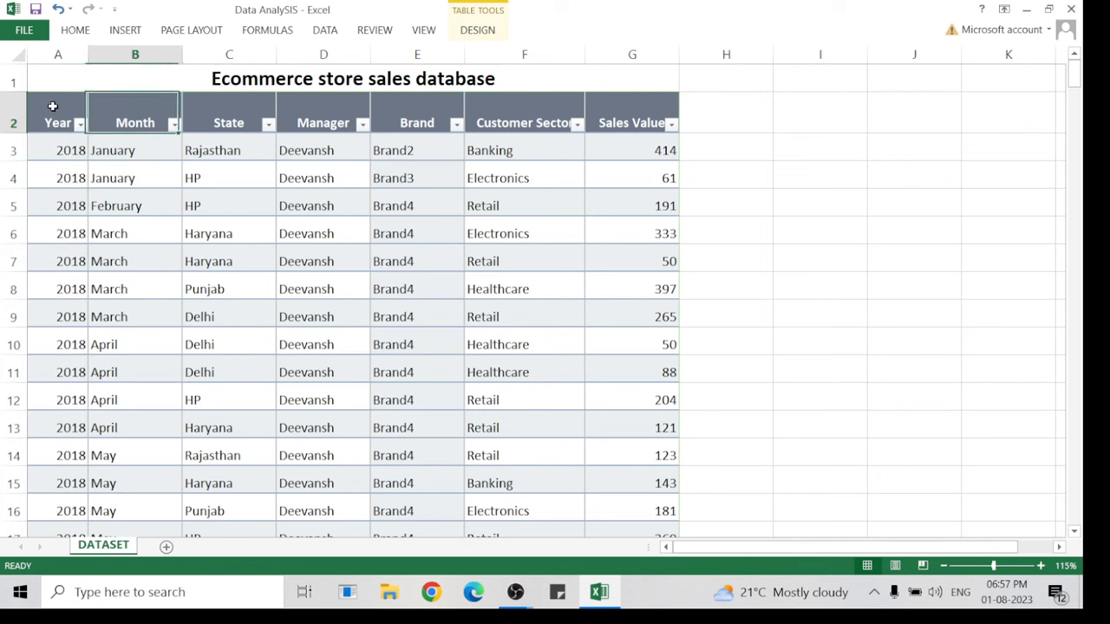
Select the entire sales table from the Year header to its last record, and return to the sheet's first cell.
{"action": "key", "text": "Left"}
{"action": "key", "text": "Left"}
{"action": "key", "text": "Left"}
{"action": "key", "text": "Left"}
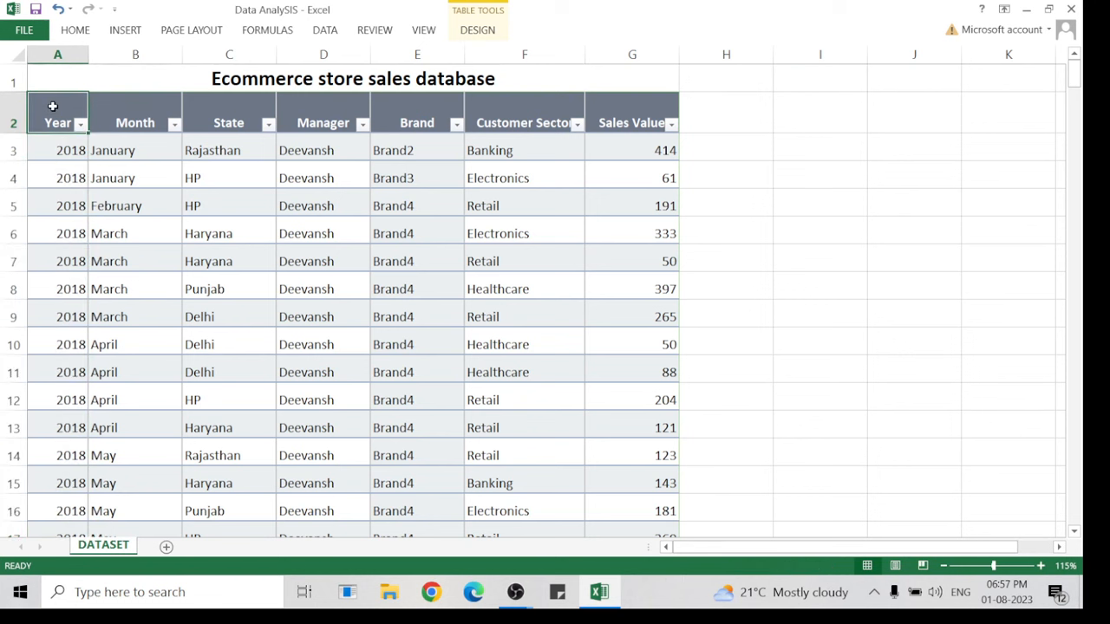
{"action": "key", "text": "ctrl+shift+Right"}
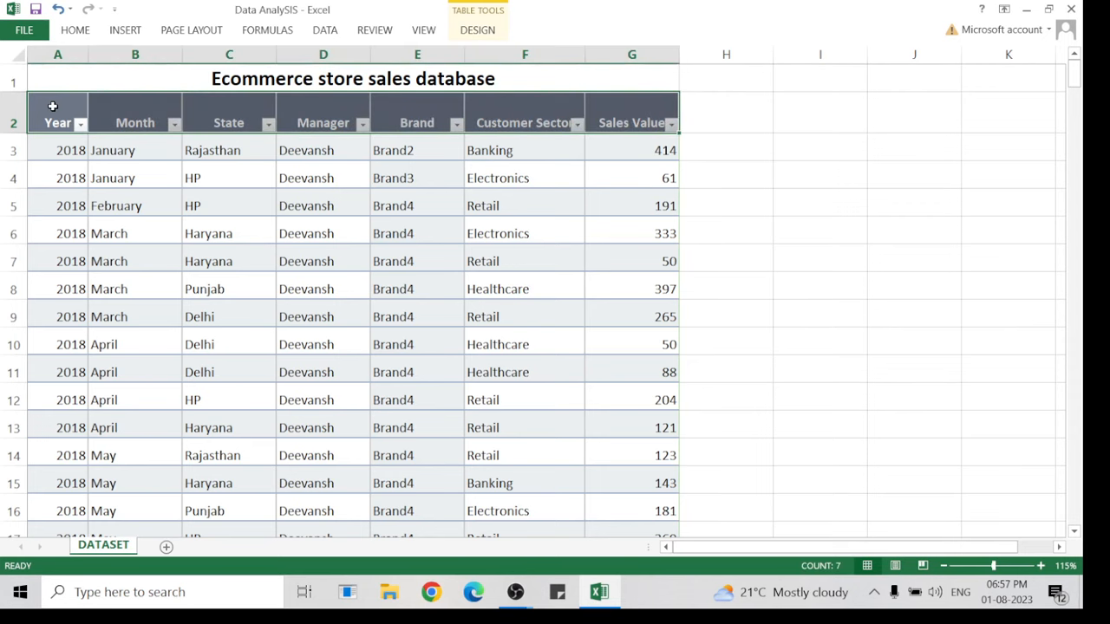
{"action": "key", "text": "ctrl+shift+Down"}
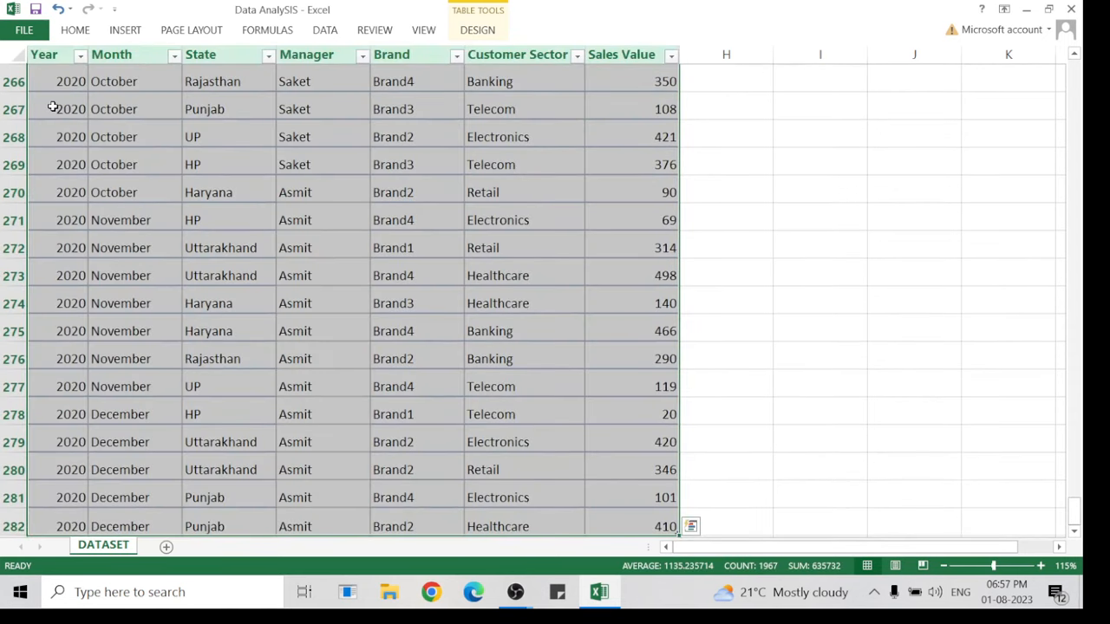
{"action": "key", "text": "ctrl+Home"}
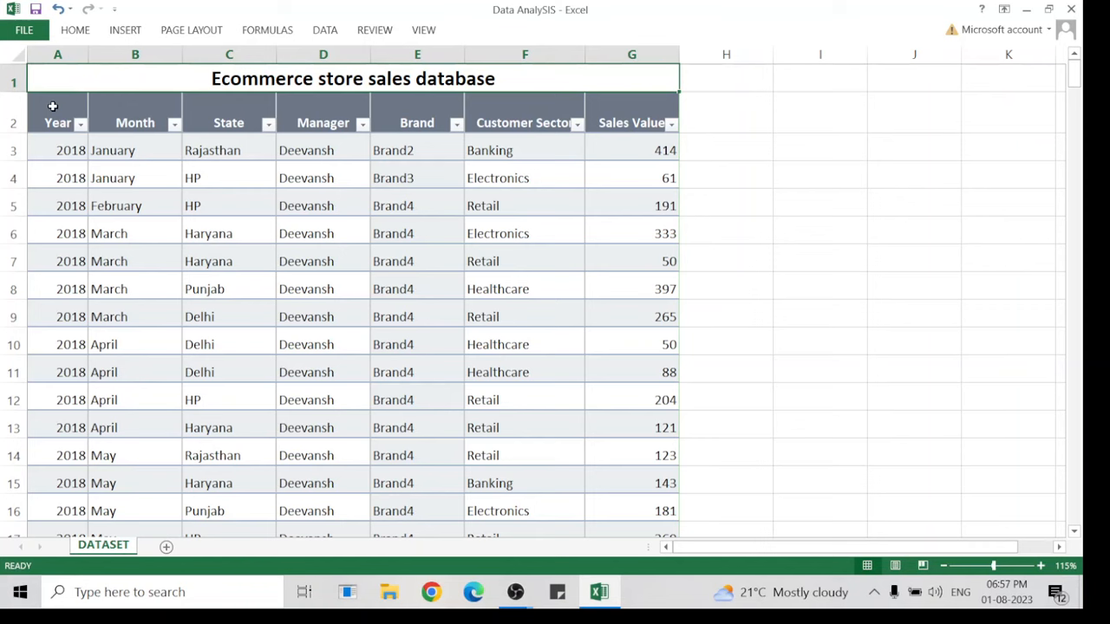
{"action": "left_click", "coordinate": [52, 106]}
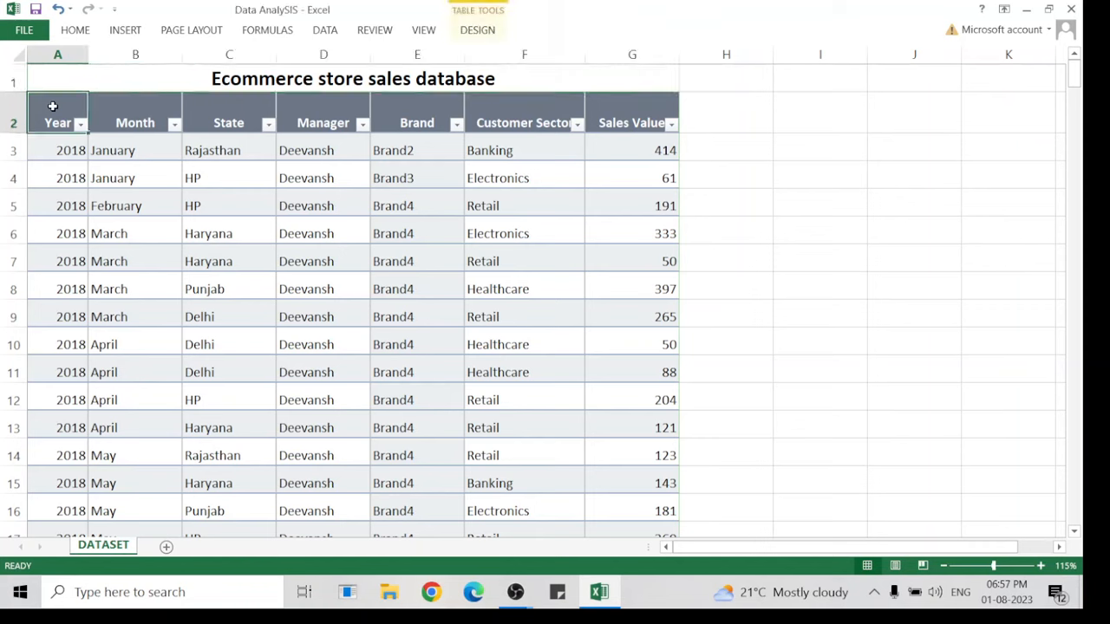
{"action": "left_click", "coordinate": [110, 147]}
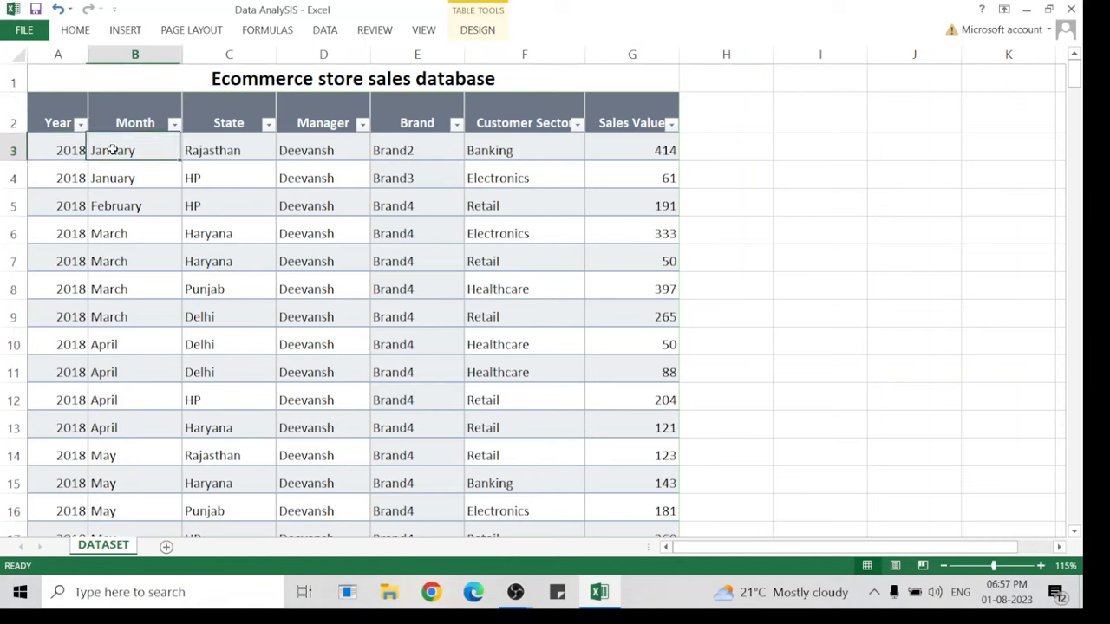
{"action": "left_click", "coordinate": [53, 117]}
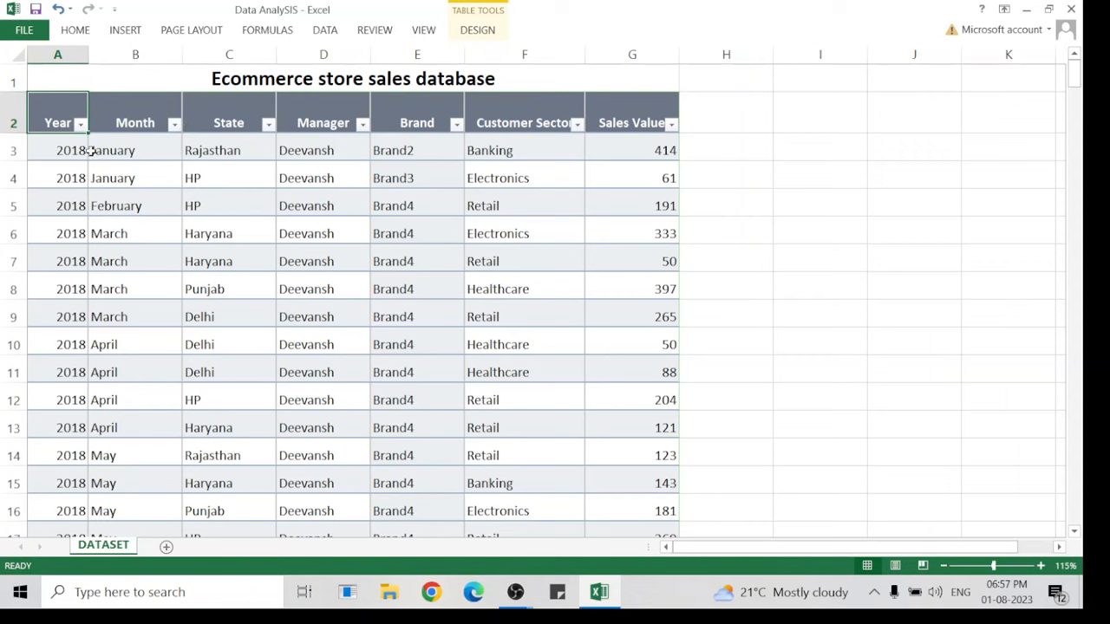
Look over the table's columns and move along the header row from Sales Value back to Year.
{"action": "left_click", "coordinate": [57, 53]}
{"action": "left_click", "coordinate": [145, 54]}
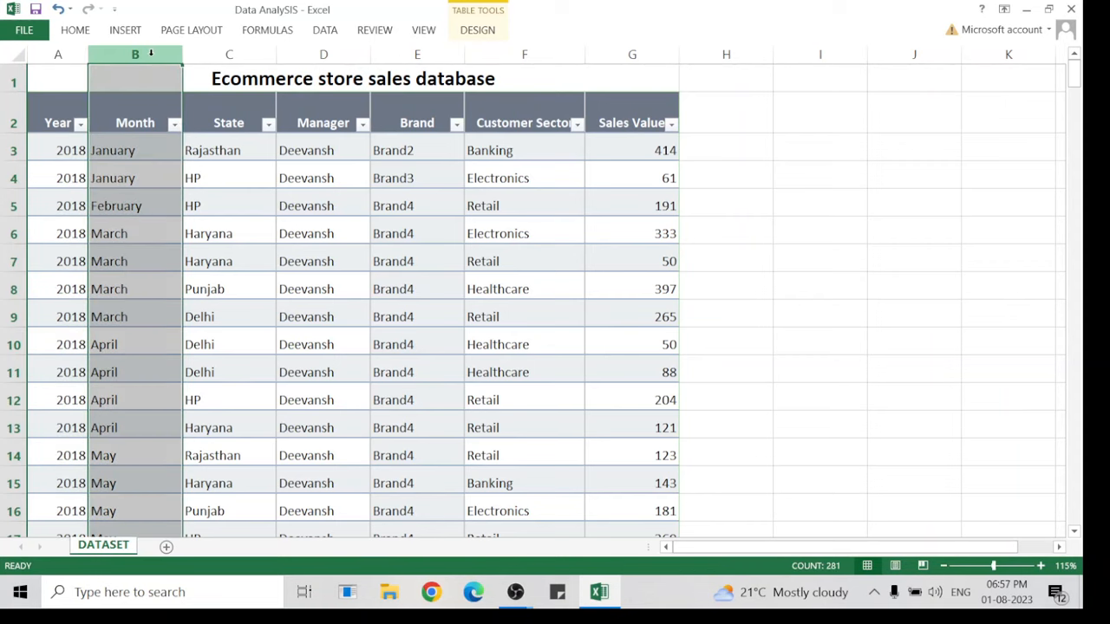
{"action": "left_click", "coordinate": [229, 54]}
{"action": "left_click", "coordinate": [370, 54]}
{"action": "left_click", "coordinate": [305, 68]}
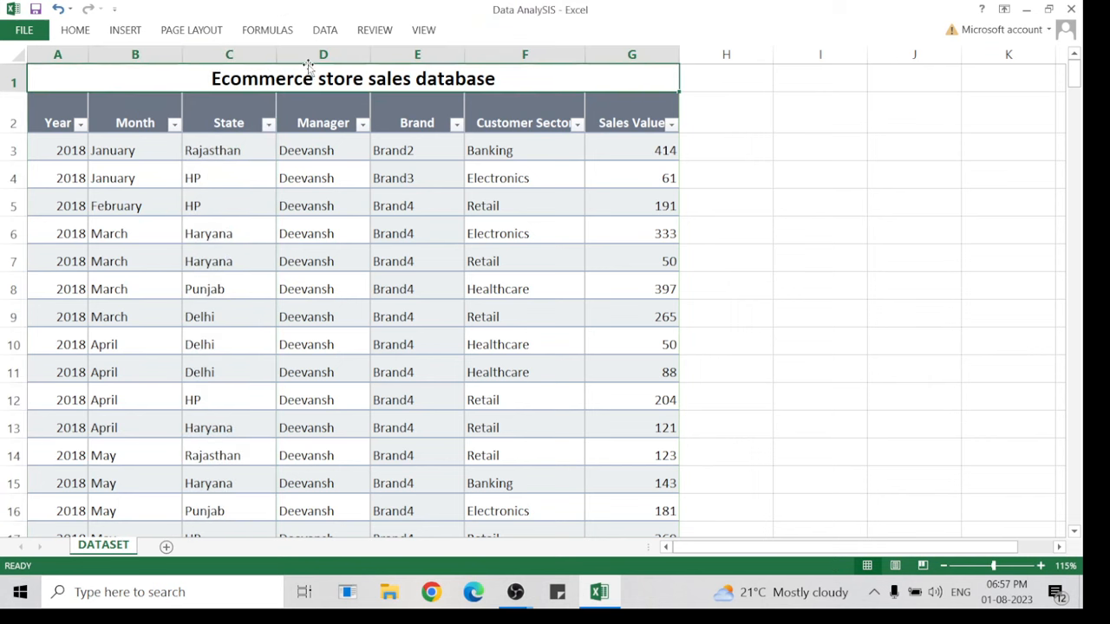
{"action": "left_click", "coordinate": [646, 126]}
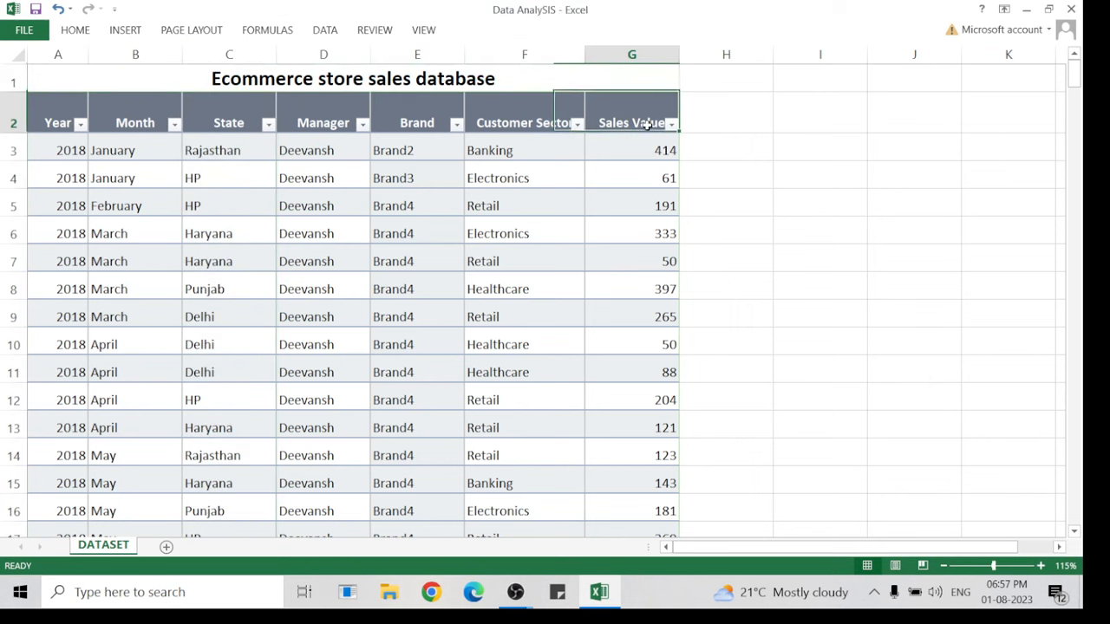
{"action": "left_click", "coordinate": [517, 110]}
{"action": "key", "text": "Left"}
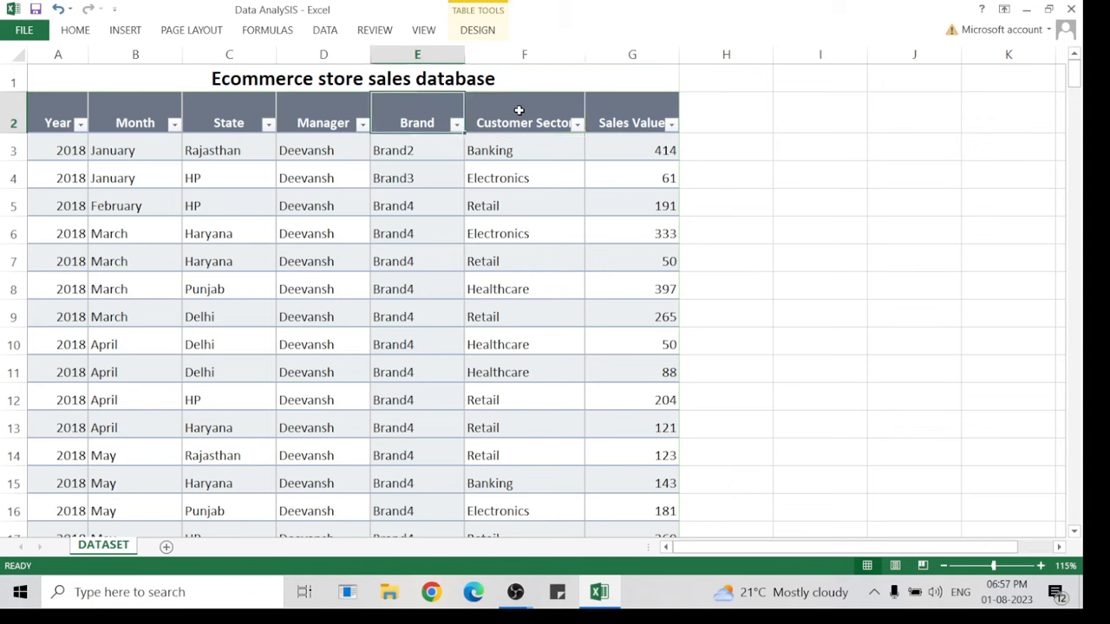
{"action": "key", "text": "Left"}
{"action": "key", "text": "Left"}
{"action": "key", "text": "Left"}
{"action": "key", "text": "Left"}
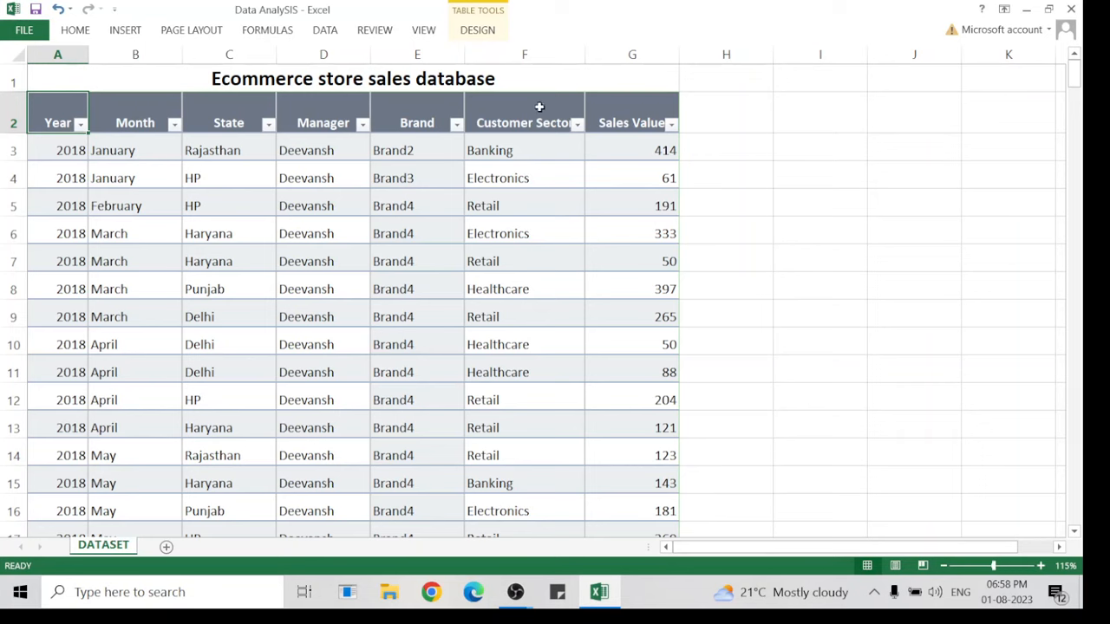
Look through the February record in row 5 from Year across to Sales Value, ending in an empty cell beside the table.
{"action": "left_click", "coordinate": [768, 196]}
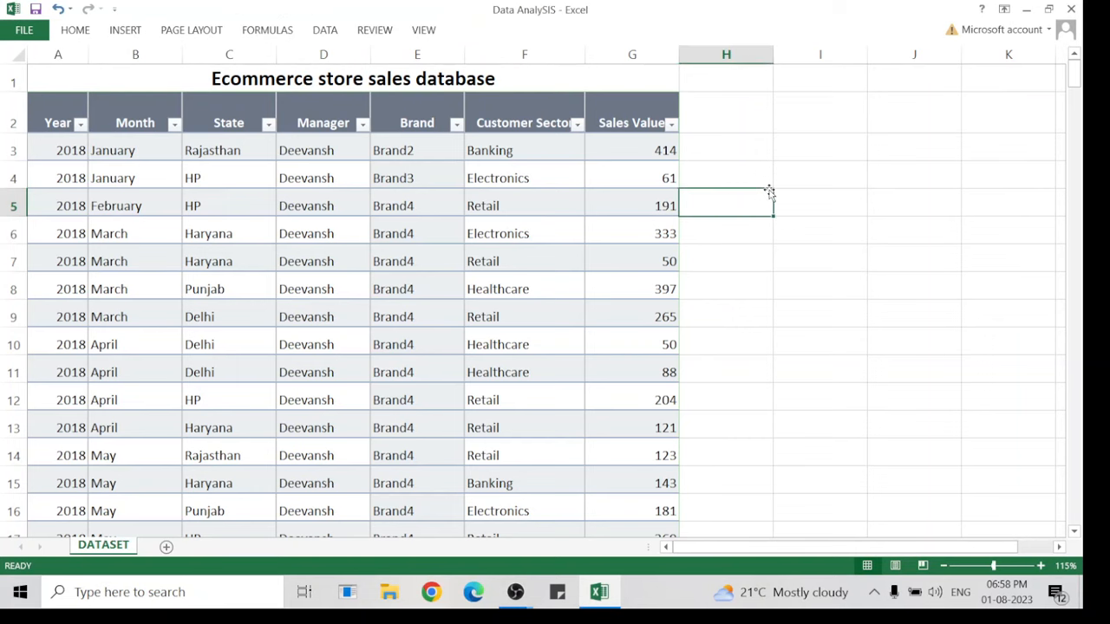
{"action": "left_click", "coordinate": [634, 208]}
{"action": "key", "text": "Home"}
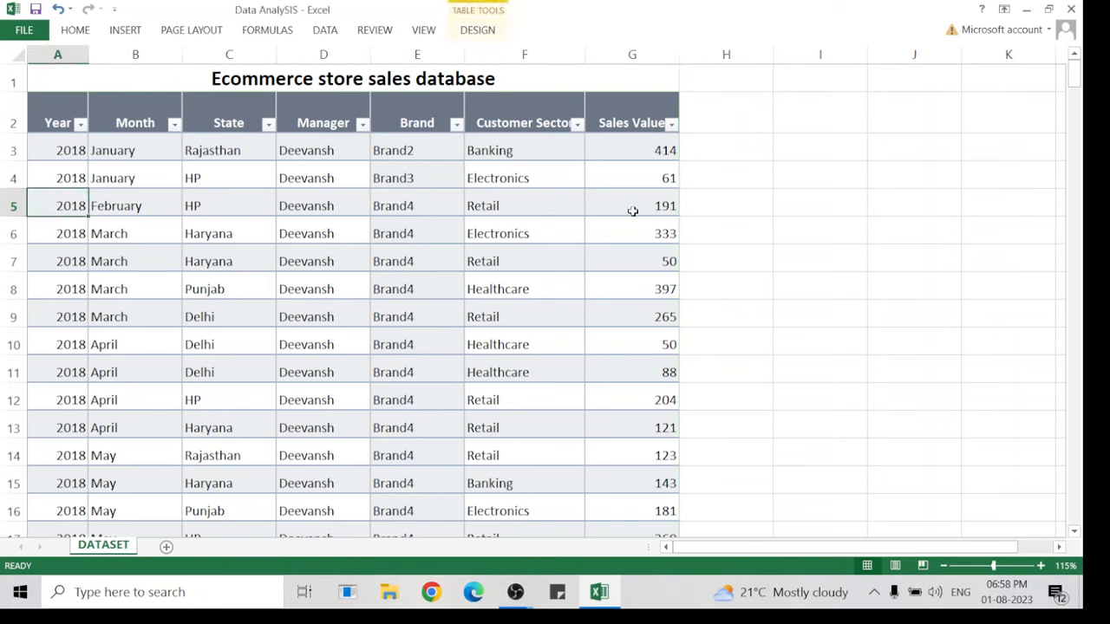
{"action": "key", "text": "Right"}
{"action": "key", "text": "Right"}
{"action": "key", "text": "Right"}
{"action": "key", "text": "Right"}
{"action": "key", "text": "Right"}
{"action": "key", "text": "Right"}
{"action": "key", "text": "Right"}
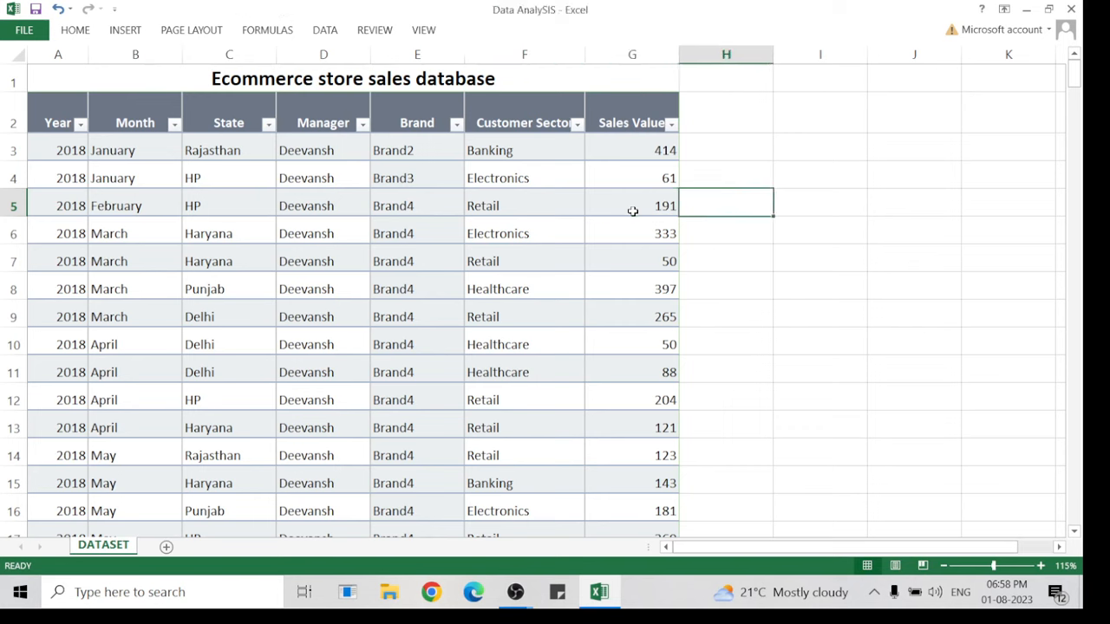
{"action": "left_click", "coordinate": [816, 194]}
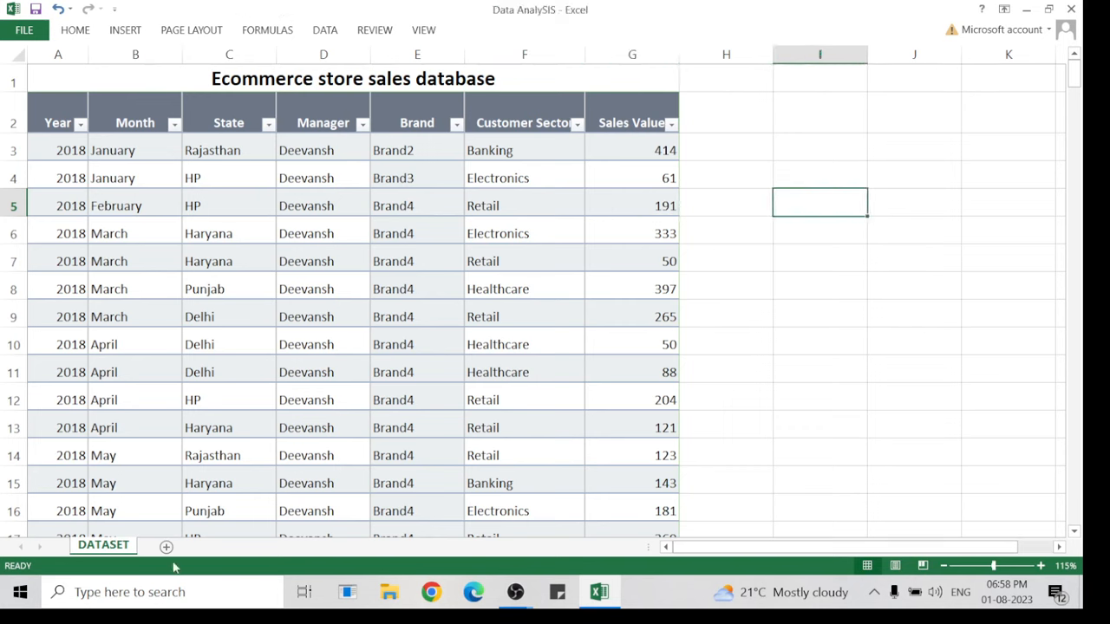
Select the whole sales table from the Year header to its last record twice, returning to the sheet's first cell each time.
{"action": "left_click", "coordinate": [49, 111]}
{"action": "key", "text": "ctrl+shift+Right"}
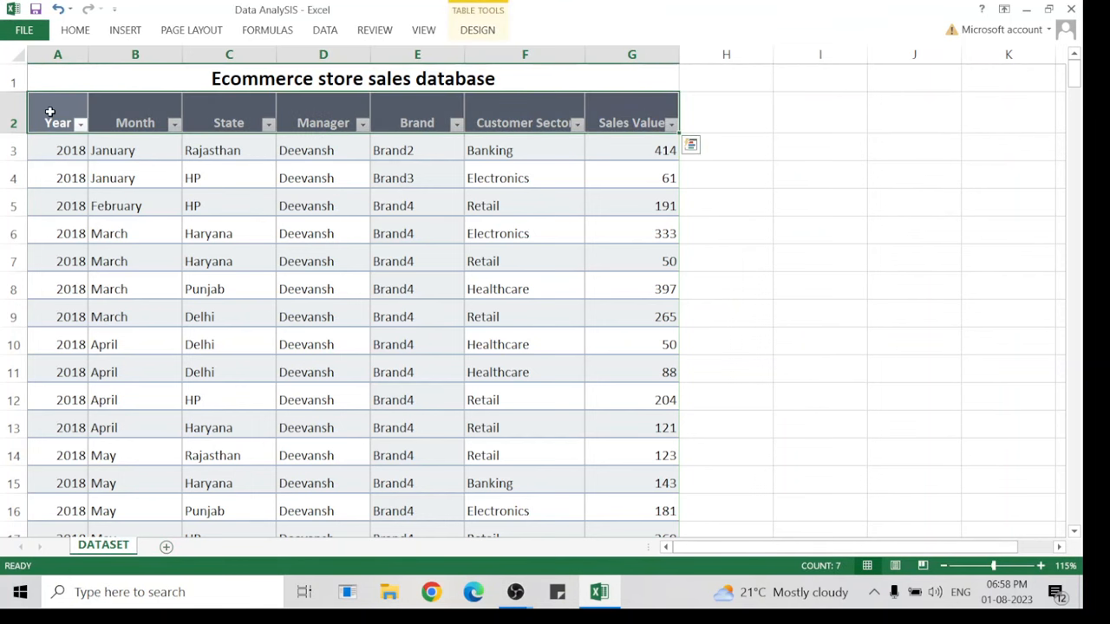
{"action": "key", "text": "ctrl+shift+Down"}
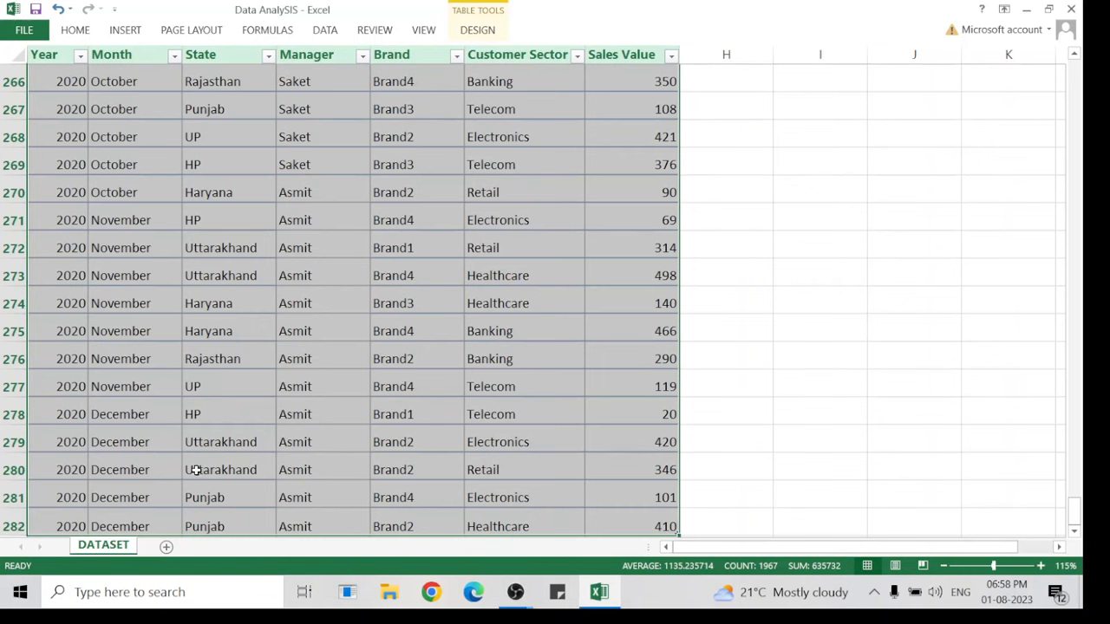
{"action": "left_click_drag", "start_coordinate": [102, 290], "coordinate": [235, 216]}
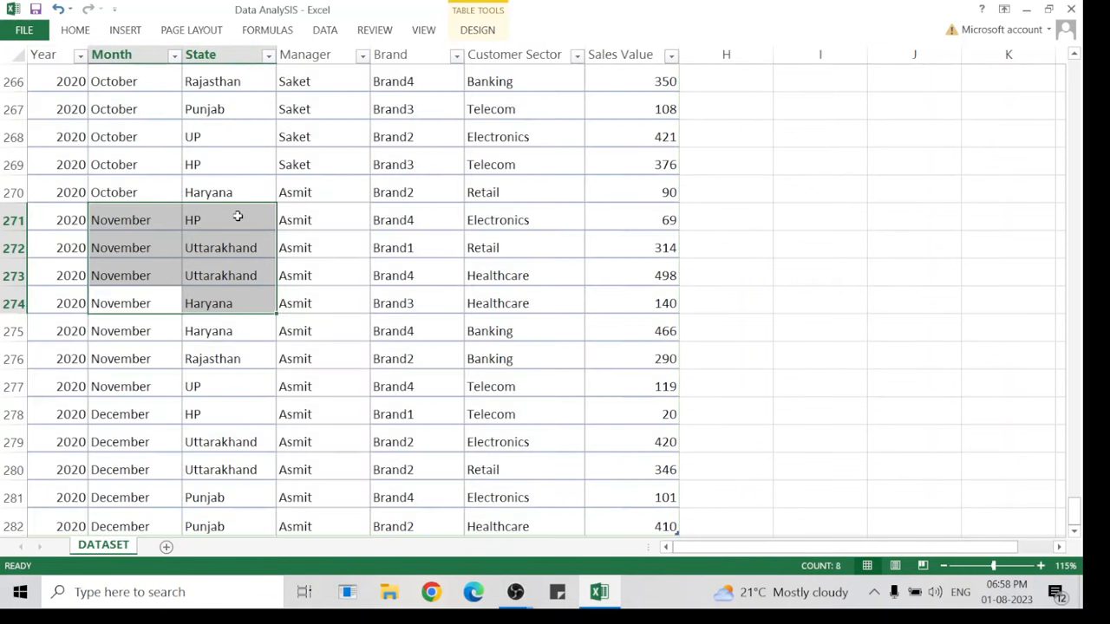
{"action": "left_click", "coordinate": [235, 208]}
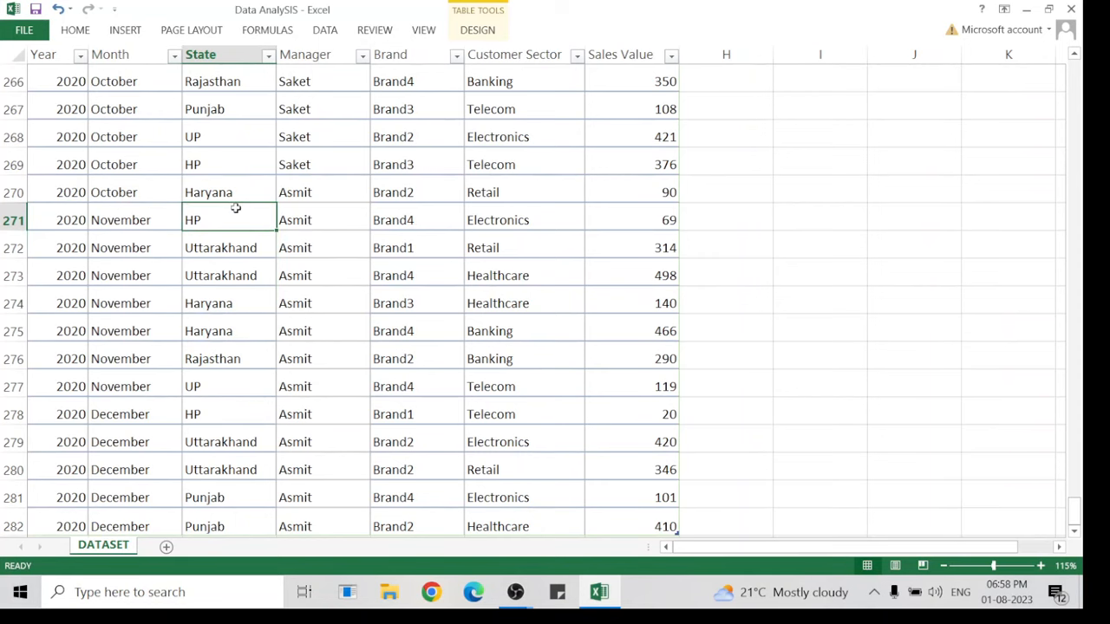
{"action": "key", "text": "ctrl+Home"}
{"action": "left_click", "coordinate": [46, 113]}
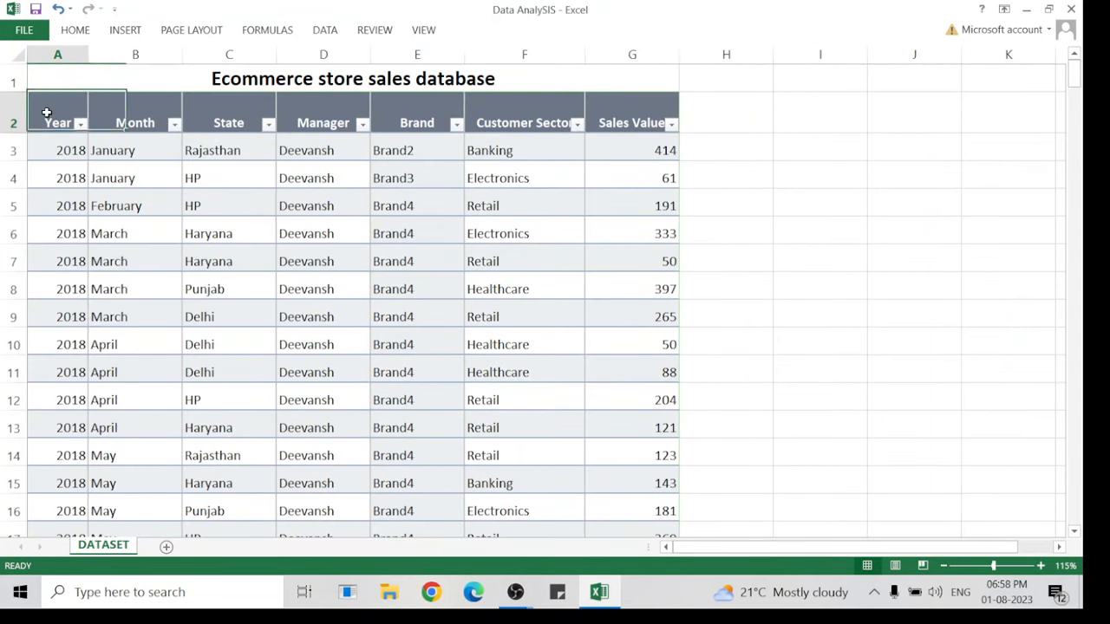
{"action": "key", "text": "ctrl+shift+Right"}
{"action": "key", "text": "ctrl+shift+Down"}
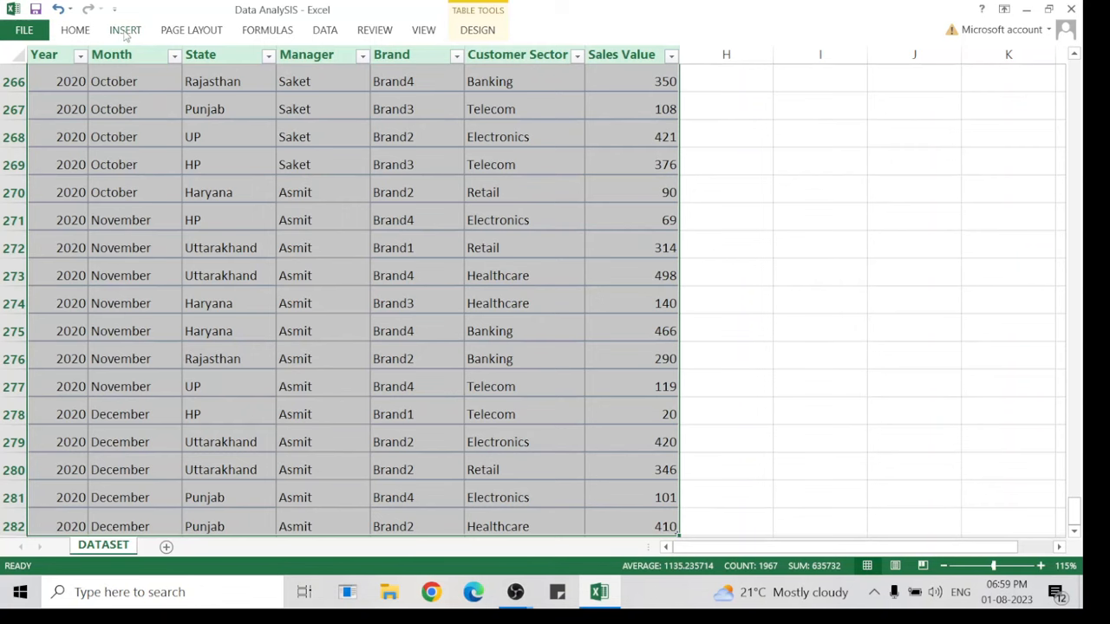
{"action": "left_click", "coordinate": [79, 303]}
{"action": "key", "text": "ctrl+Home"}
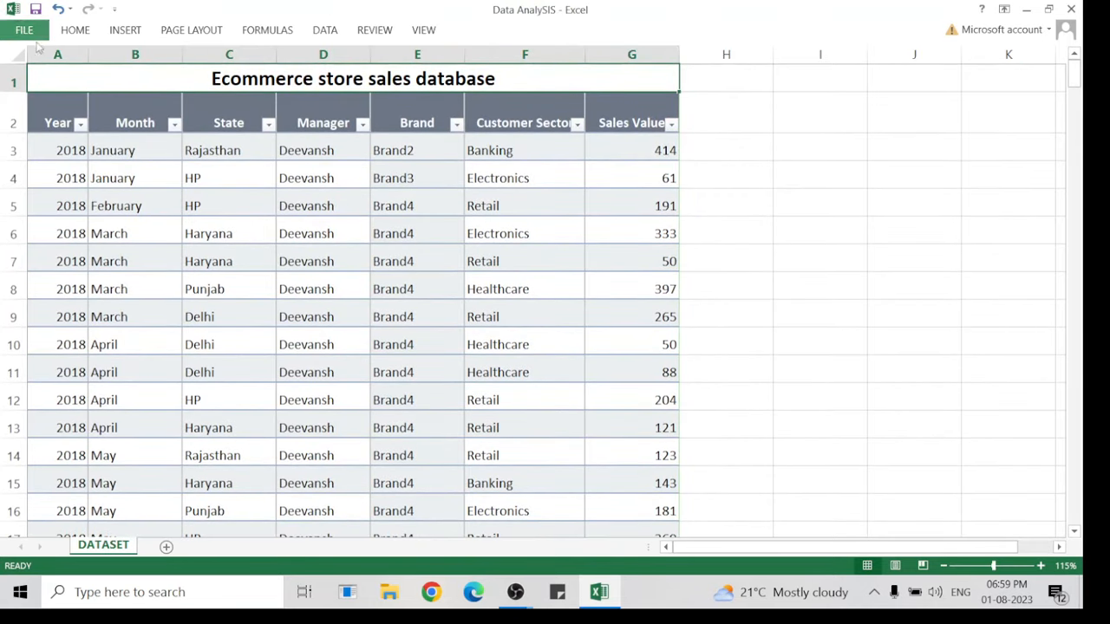
Select everything from the Year header to the sheet's last used cell, and return to the Year header.
{"action": "left_click", "coordinate": [51, 112]}
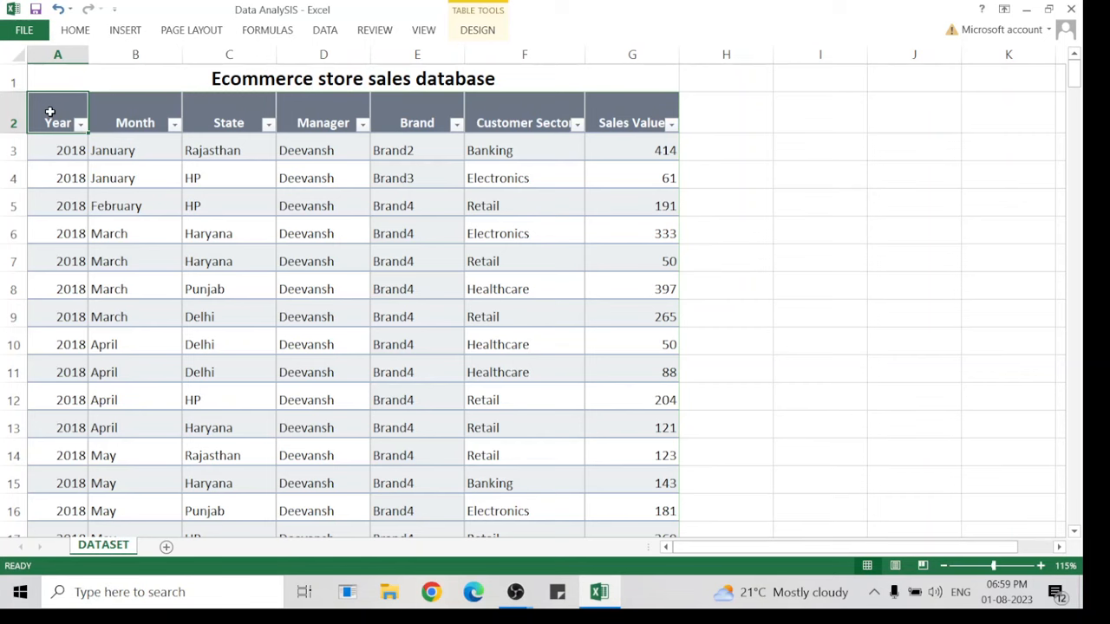
{"action": "key", "text": "ctrl+shift+End"}
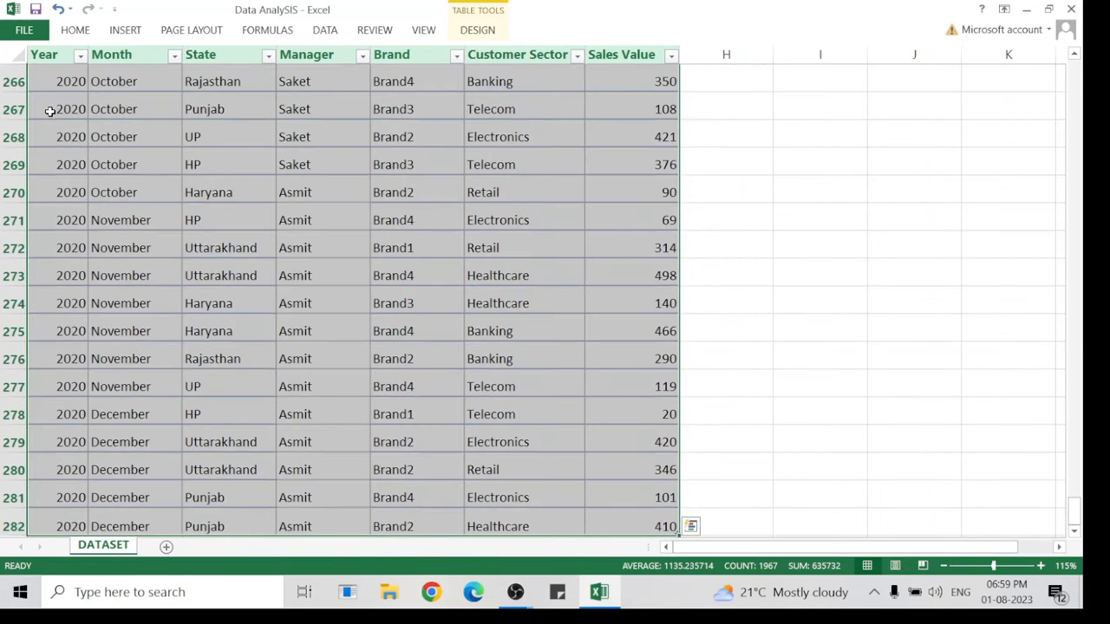
{"action": "key", "text": "ctrl+Home"}
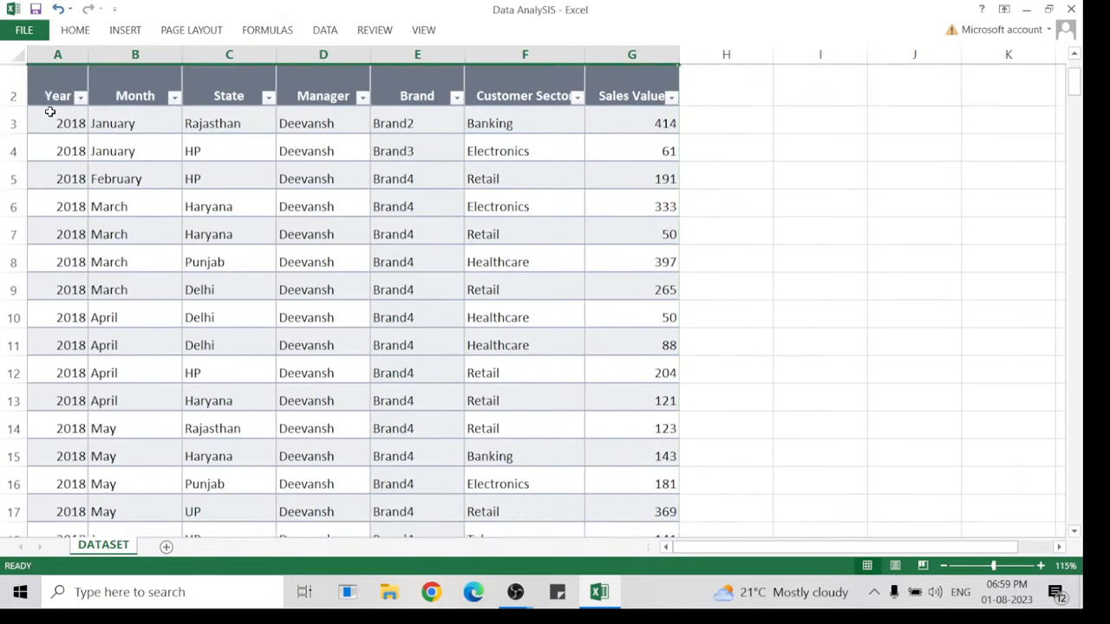
{"action": "left_click", "coordinate": [50, 111]}
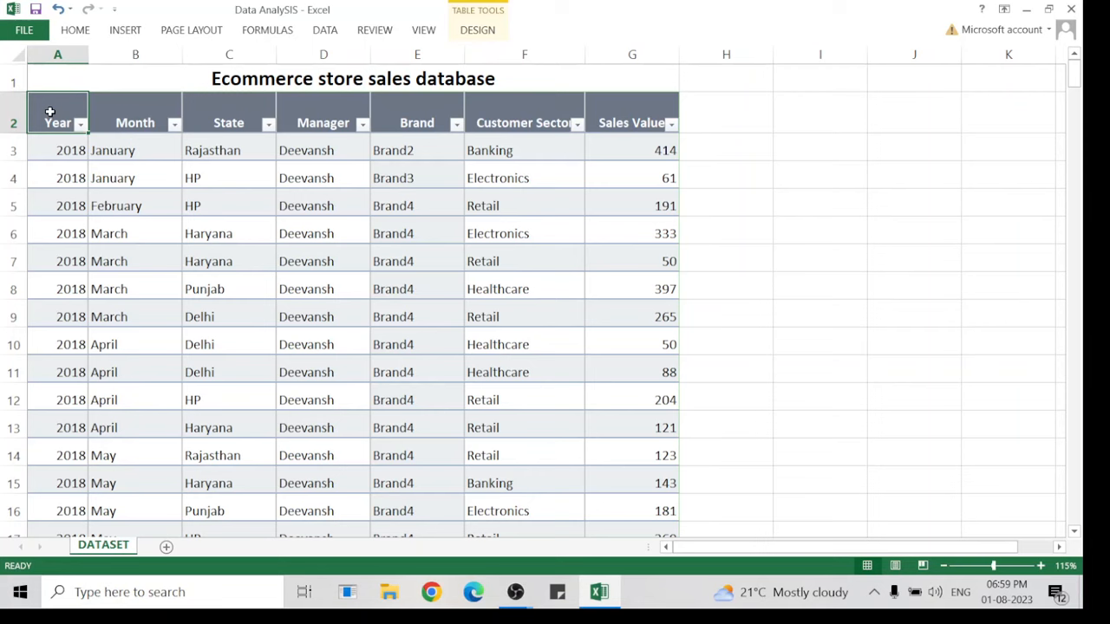
{"action": "key", "text": "Down"}
{"action": "left_click", "coordinate": [50, 111]}
{"action": "left_click", "coordinate": [153, 182]}
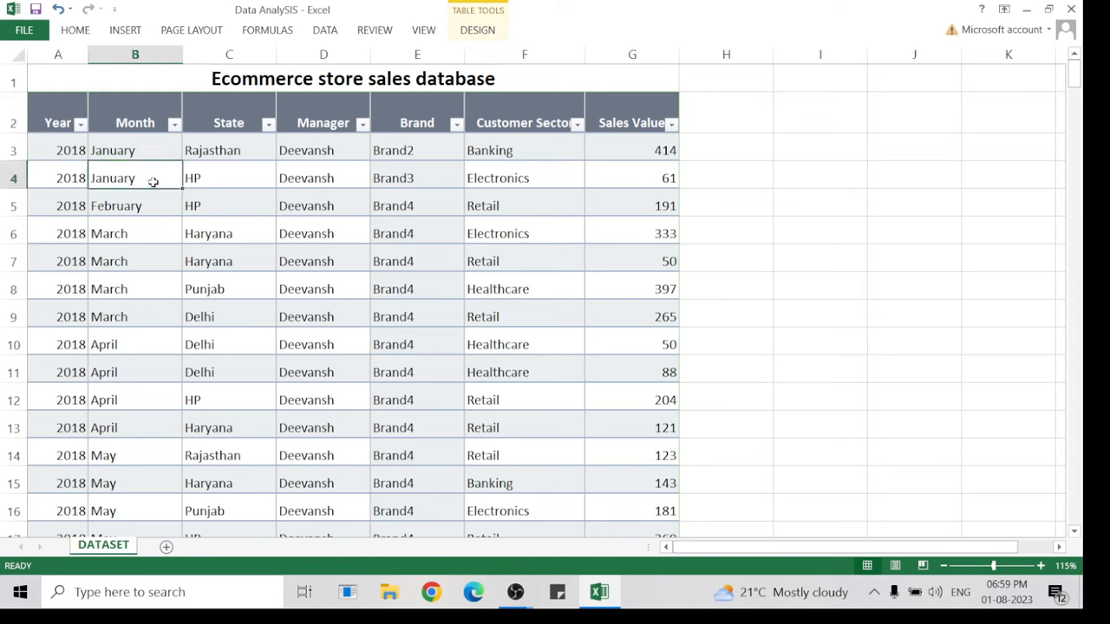
Select the header row from Year to Sales Value and extend the selection down to the table's last record.
{"action": "left_click", "coordinate": [58, 121]}
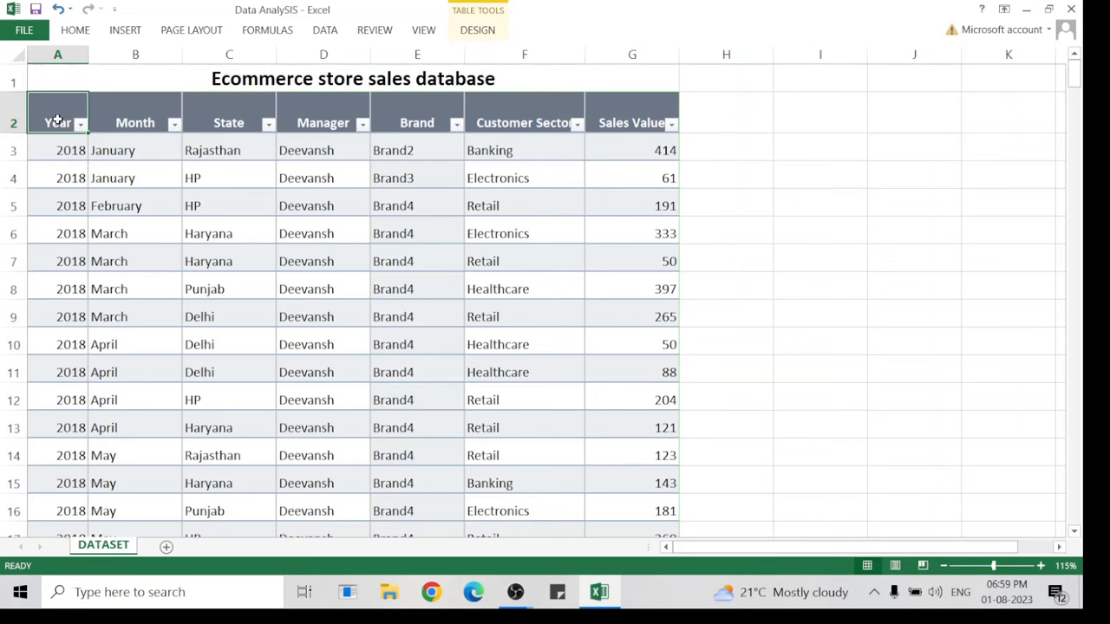
{"action": "key", "text": "ctrl+shift+Right"}
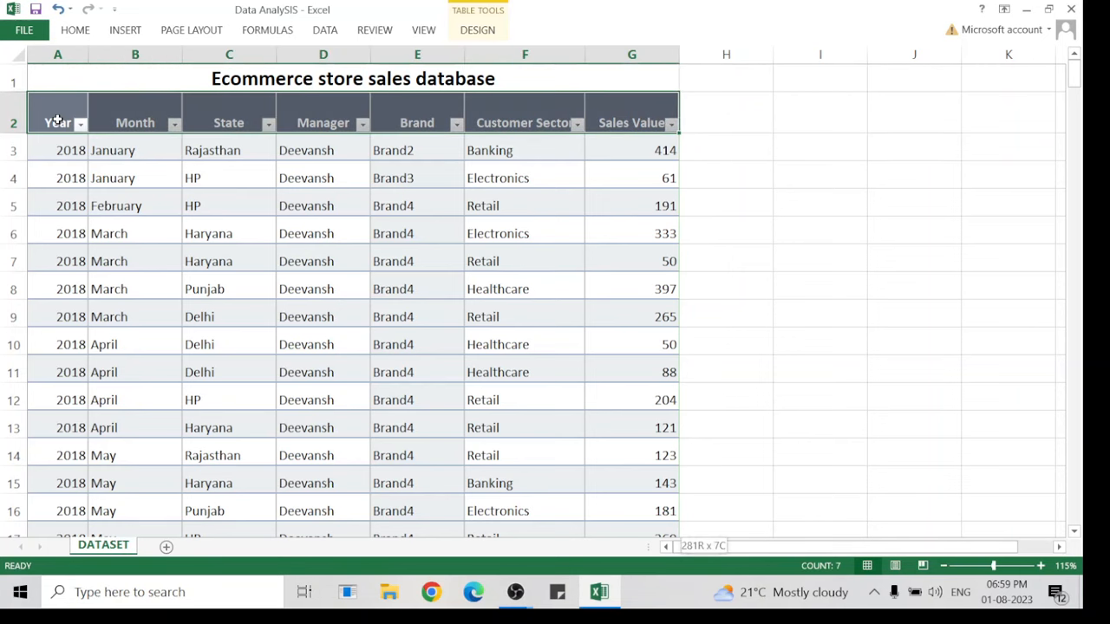
{"action": "key", "text": "ctrl+shift+Down"}
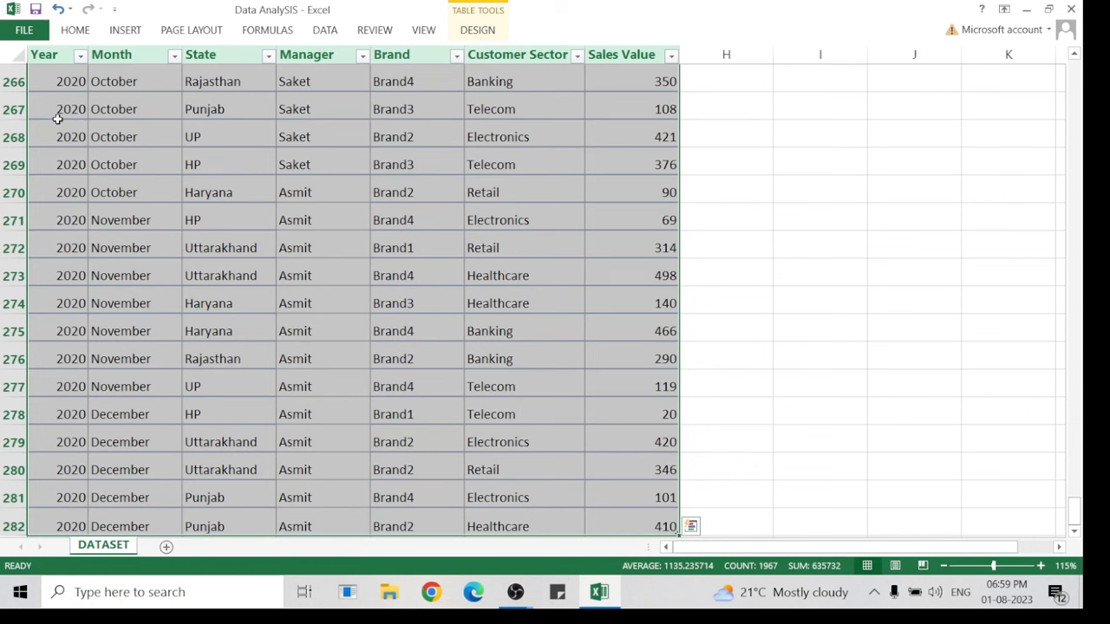
Select the records from row 269 to the end of the table, and return to the sheet's first cell.
{"action": "left_click", "coordinate": [48, 157]}
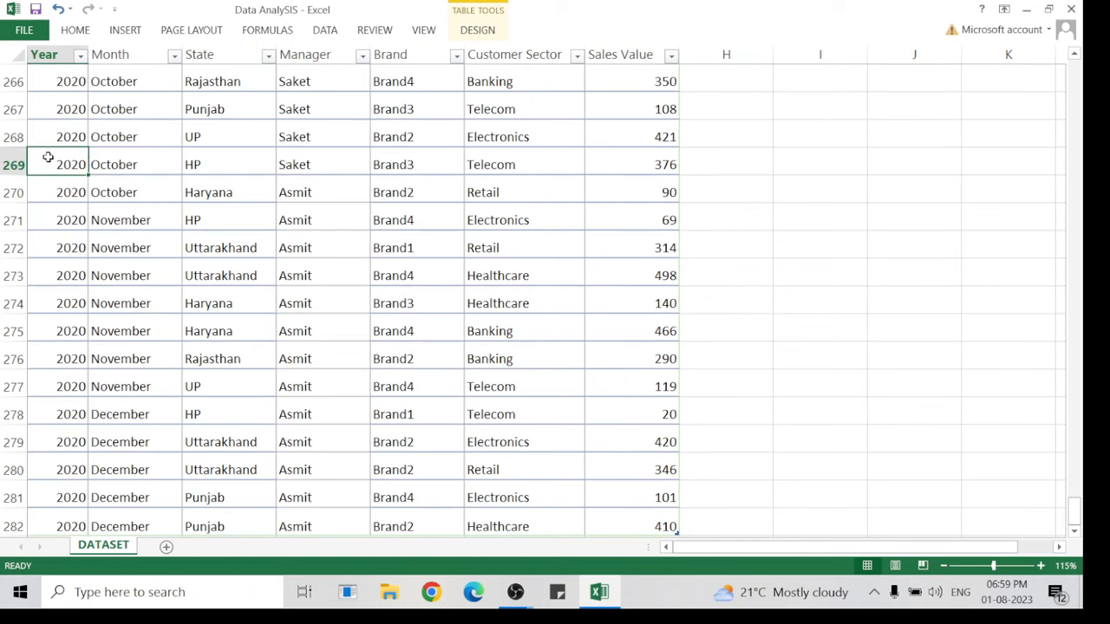
{"action": "left_click", "coordinate": [192, 157]}
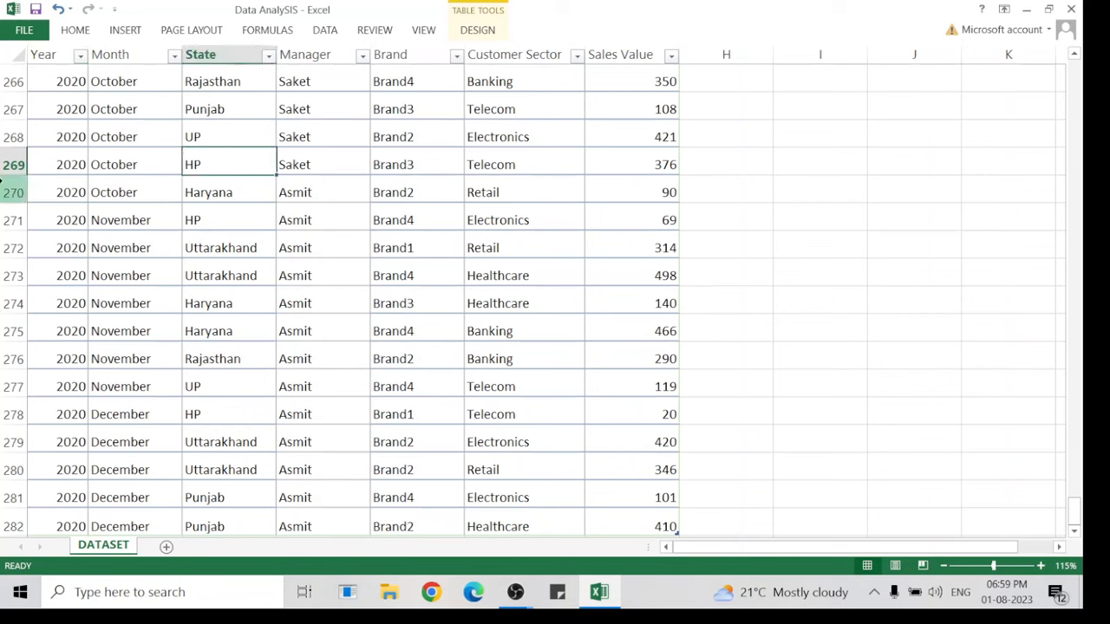
{"action": "left_click", "coordinate": [49, 162]}
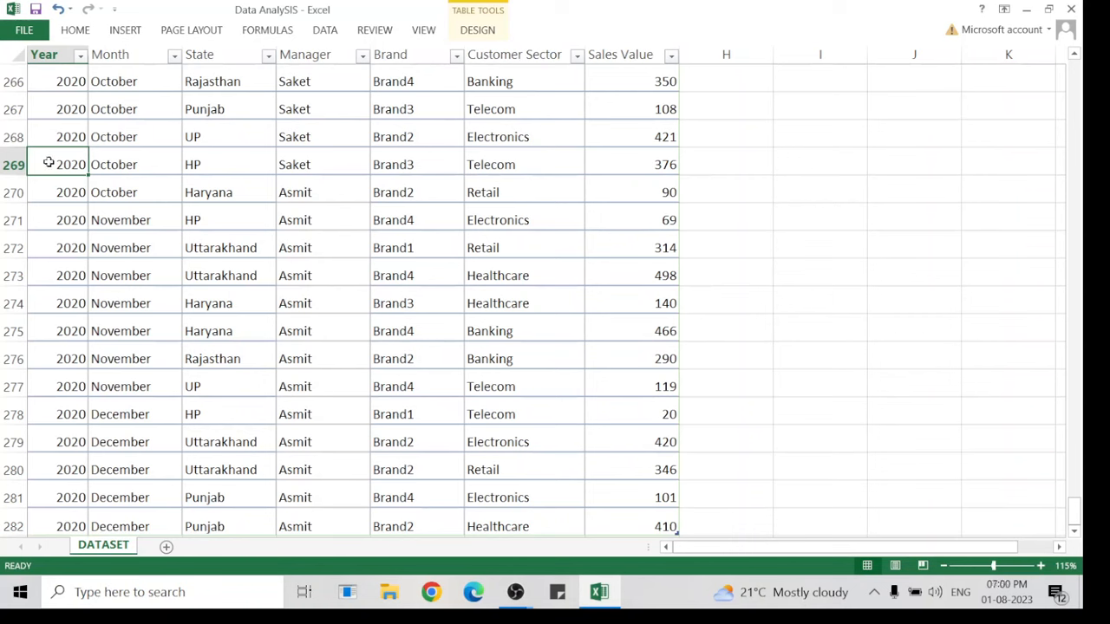
{"action": "key", "text": "ctrl+shift+Right"}
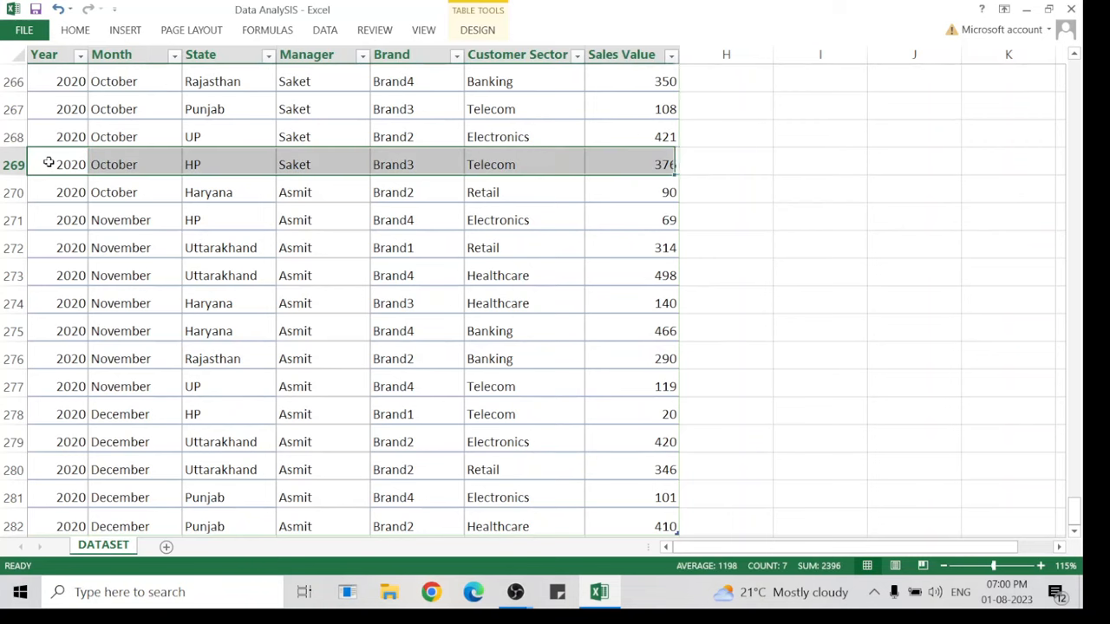
{"action": "key", "text": "ctrl+shift+Down"}
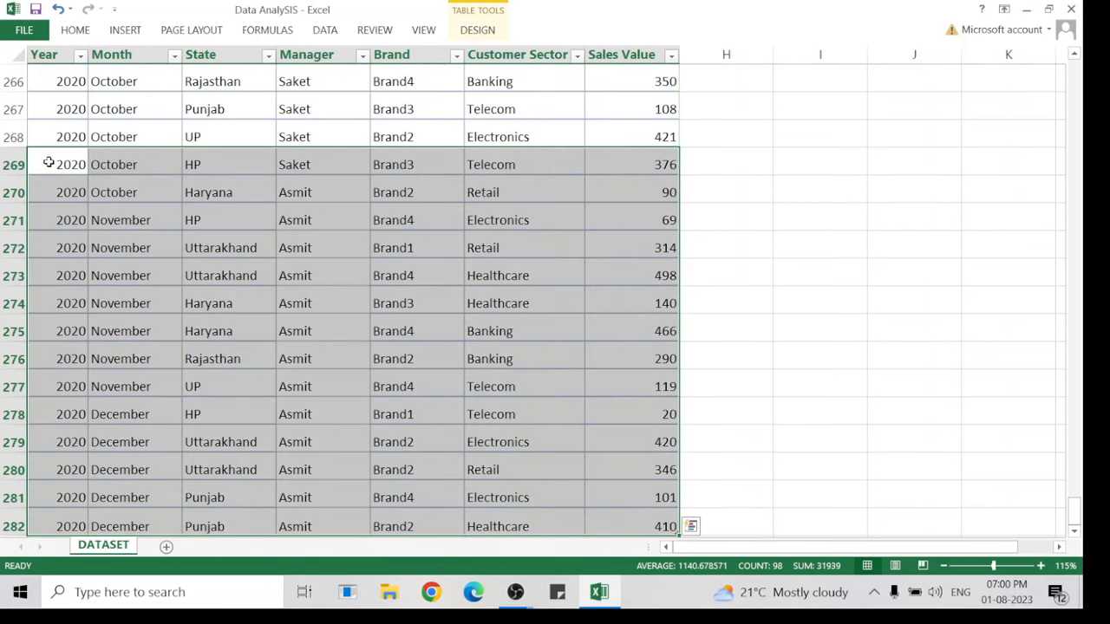
{"action": "left_click", "coordinate": [100, 118]}
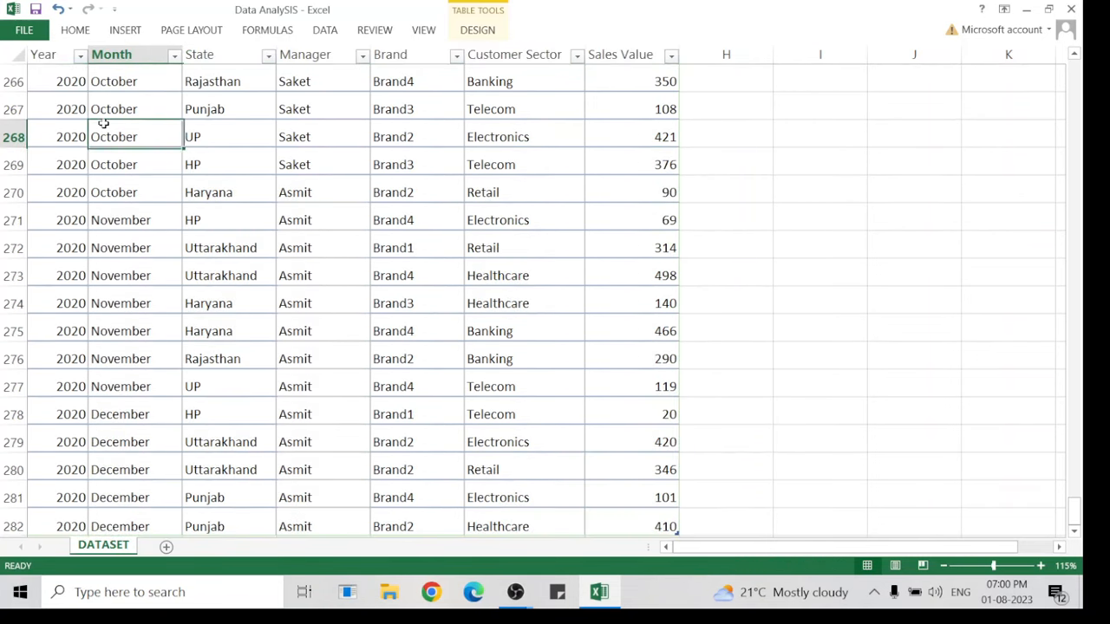
{"action": "key", "text": "ctrl+Home"}
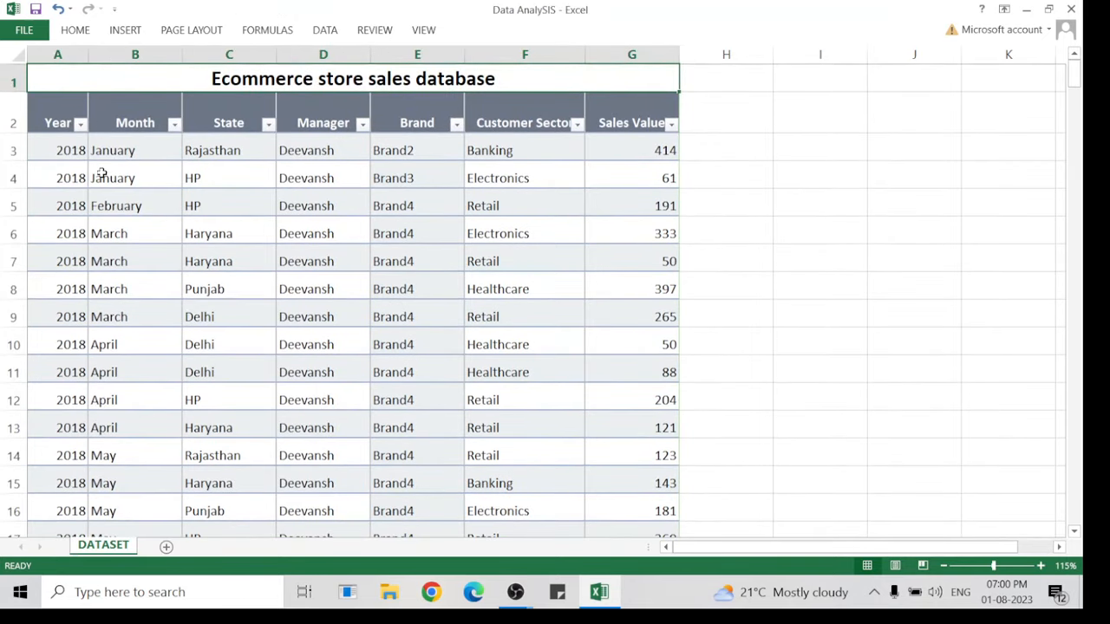
Create a PivotTable from the whole sales table on the existing DATASET worksheet, placed at cell I1.
{"action": "left_click", "coordinate": [102, 173]}
{"action": "key", "text": "ctrl+a"}
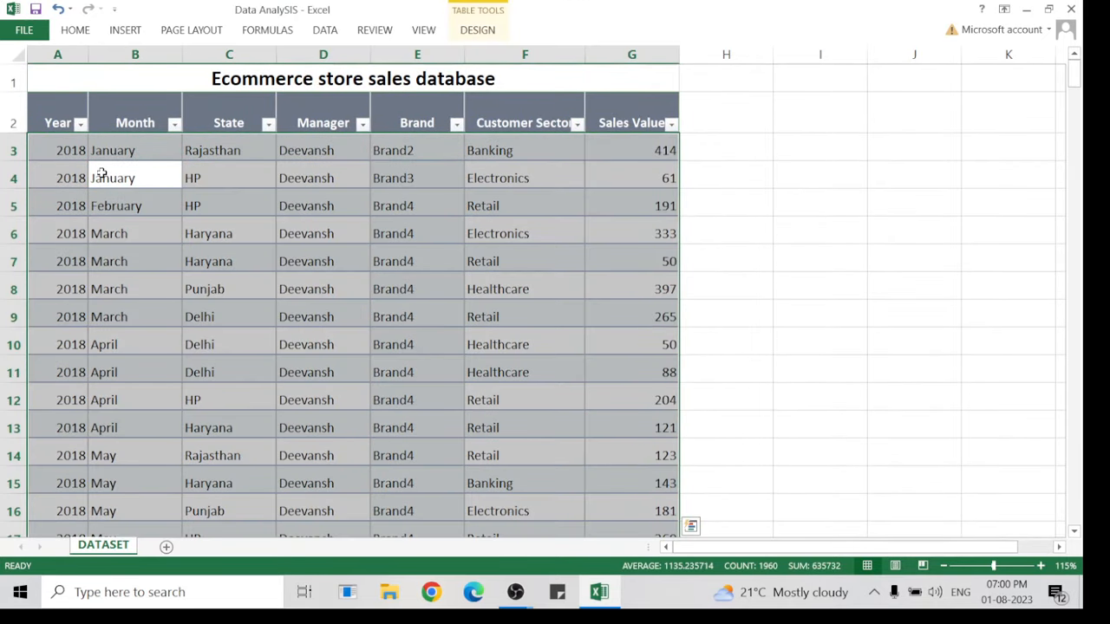
{"action": "left_click", "coordinate": [125, 30]}
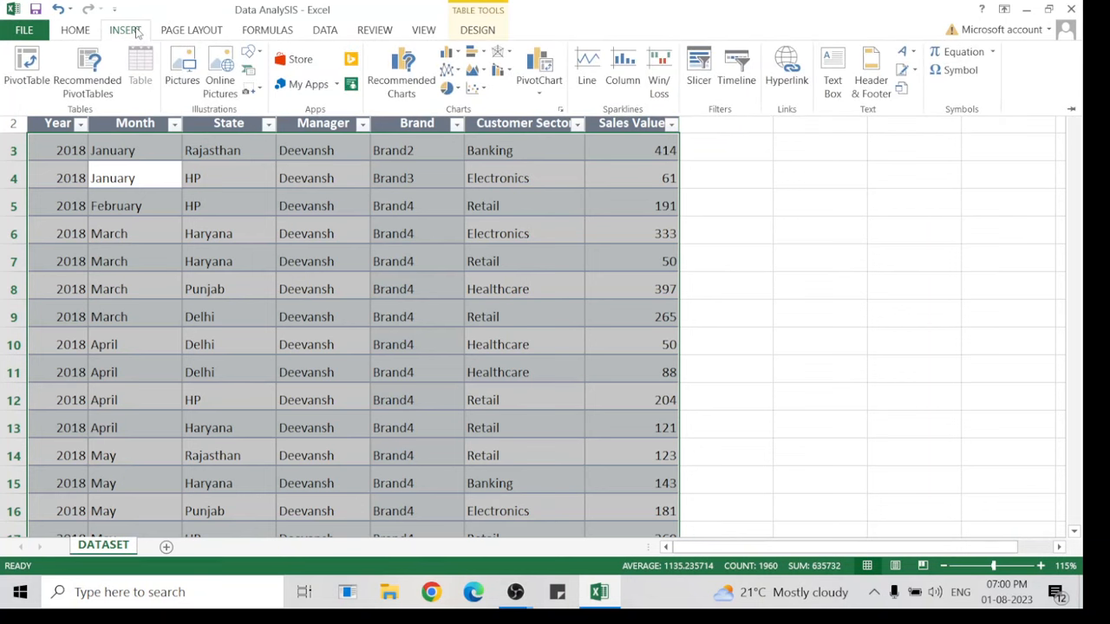
{"action": "left_click", "coordinate": [26, 70]}
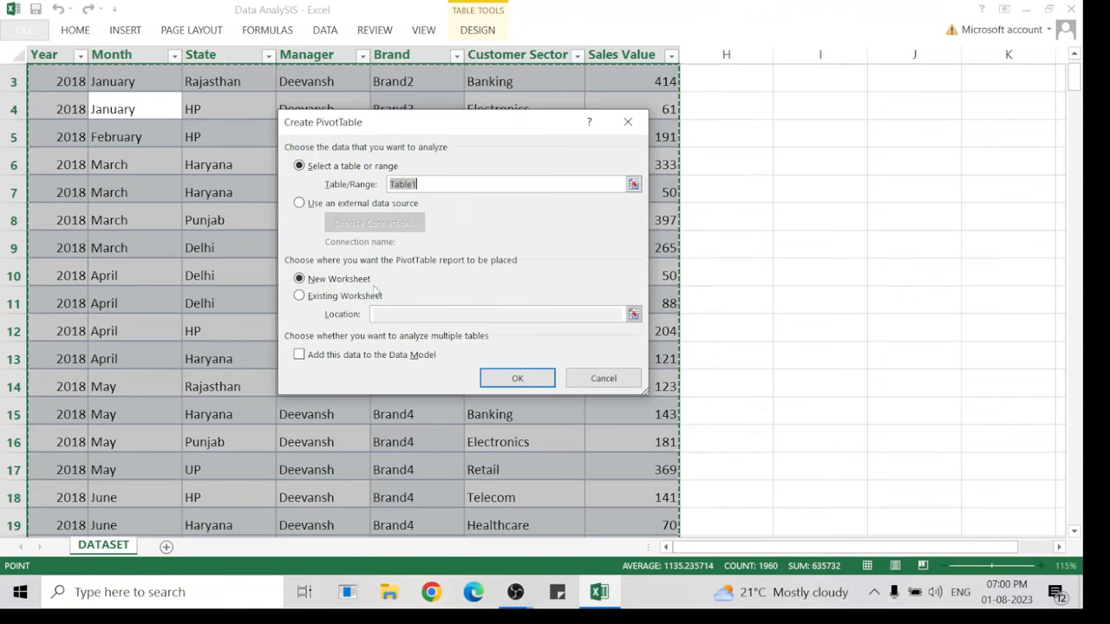
{"action": "left_click", "coordinate": [298, 296]}
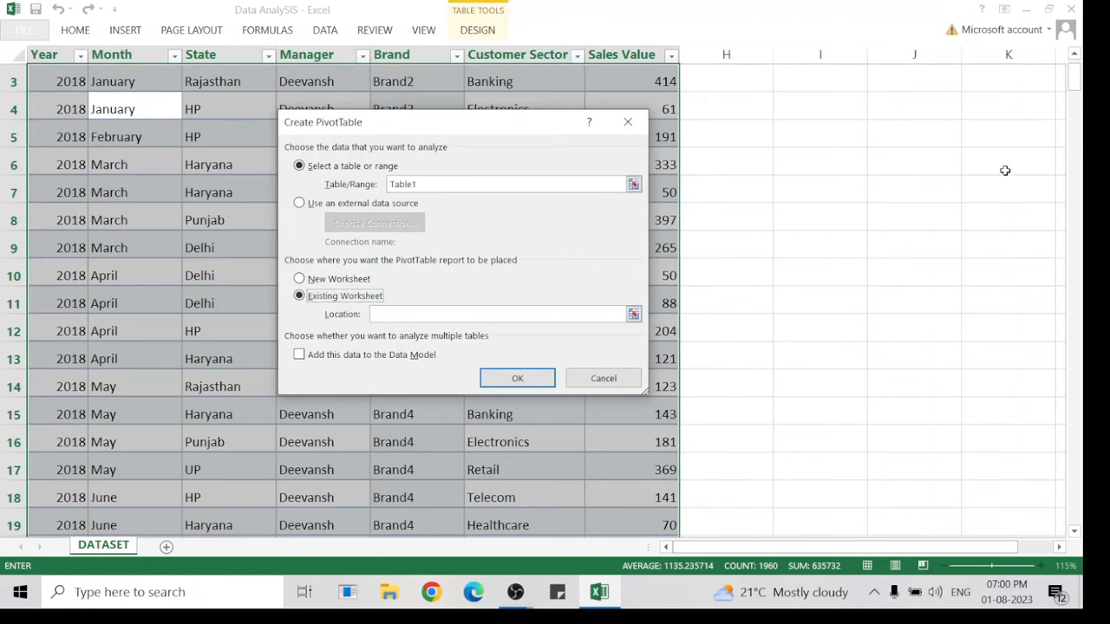
{"action": "scroll", "coordinate": [1073, 76], "scroll_direction": "up", "scroll_amount": 1}
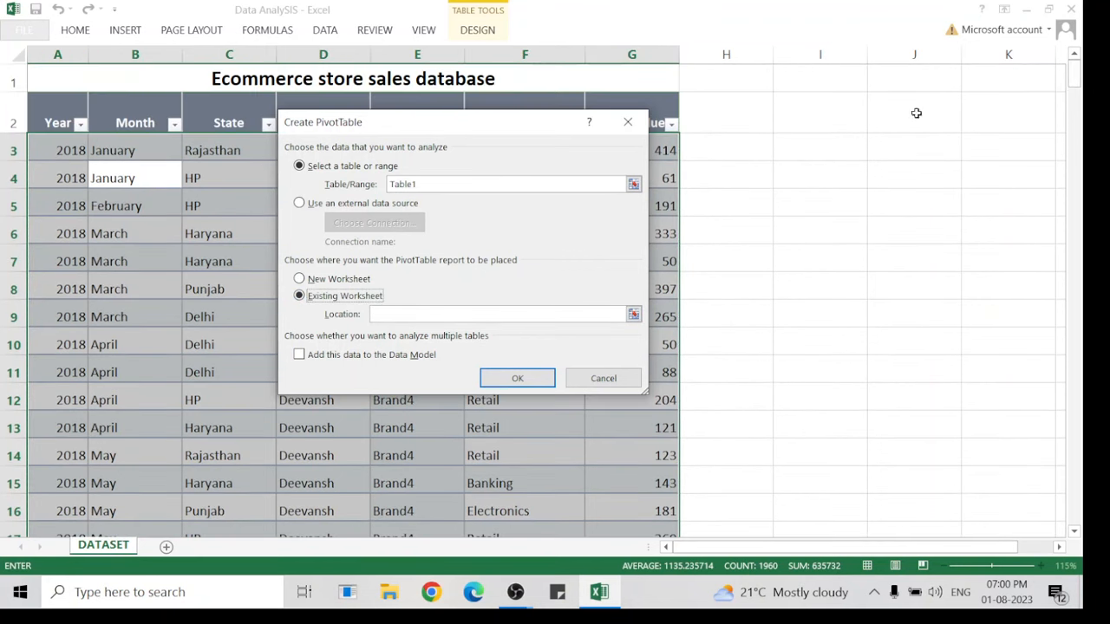
{"action": "left_click", "coordinate": [299, 280]}
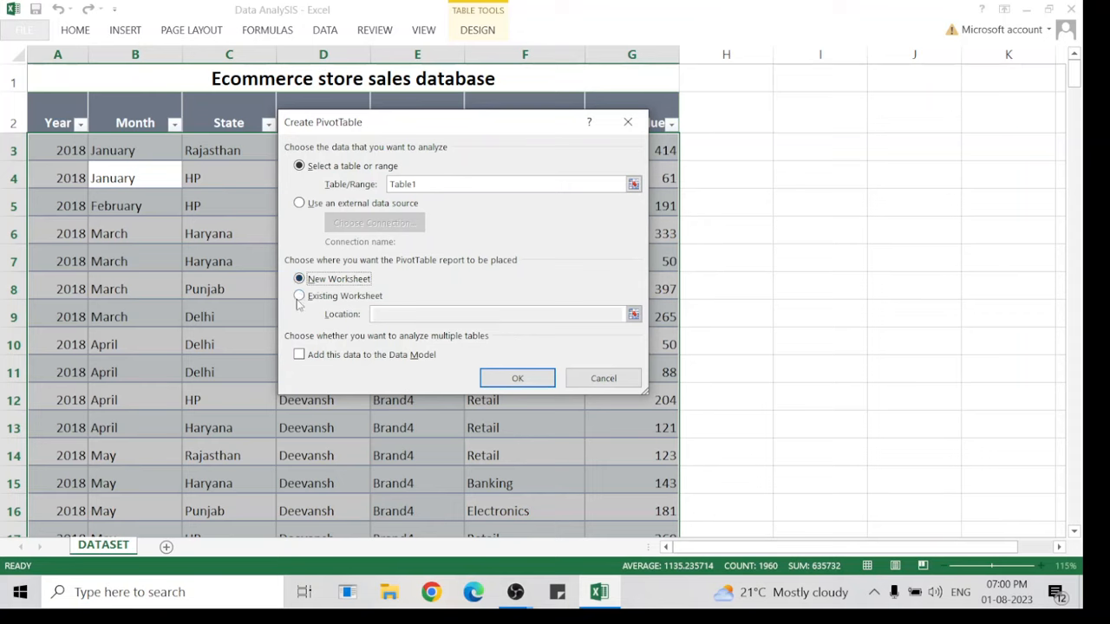
{"action": "left_click", "coordinate": [299, 297]}
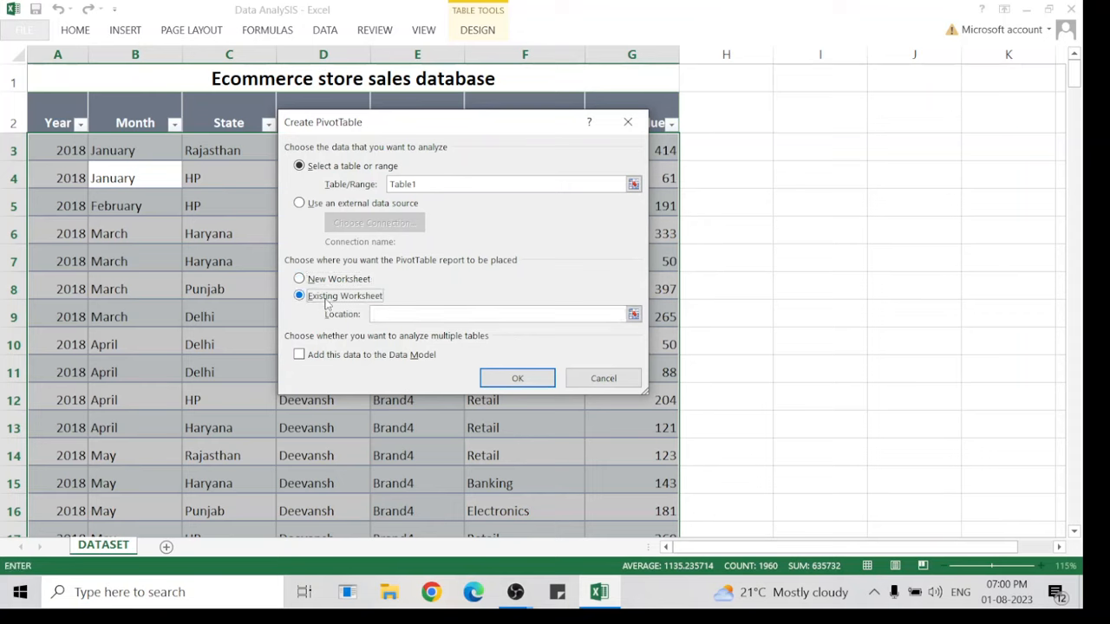
{"action": "left_click", "coordinate": [369, 314]}
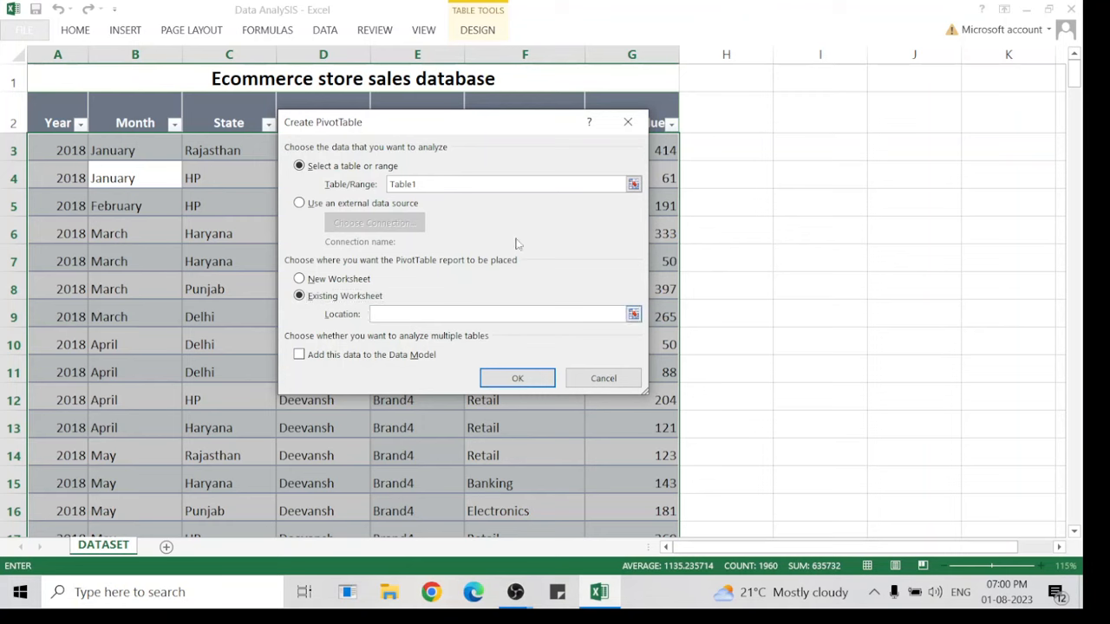
{"action": "left_click", "coordinate": [801, 75]}
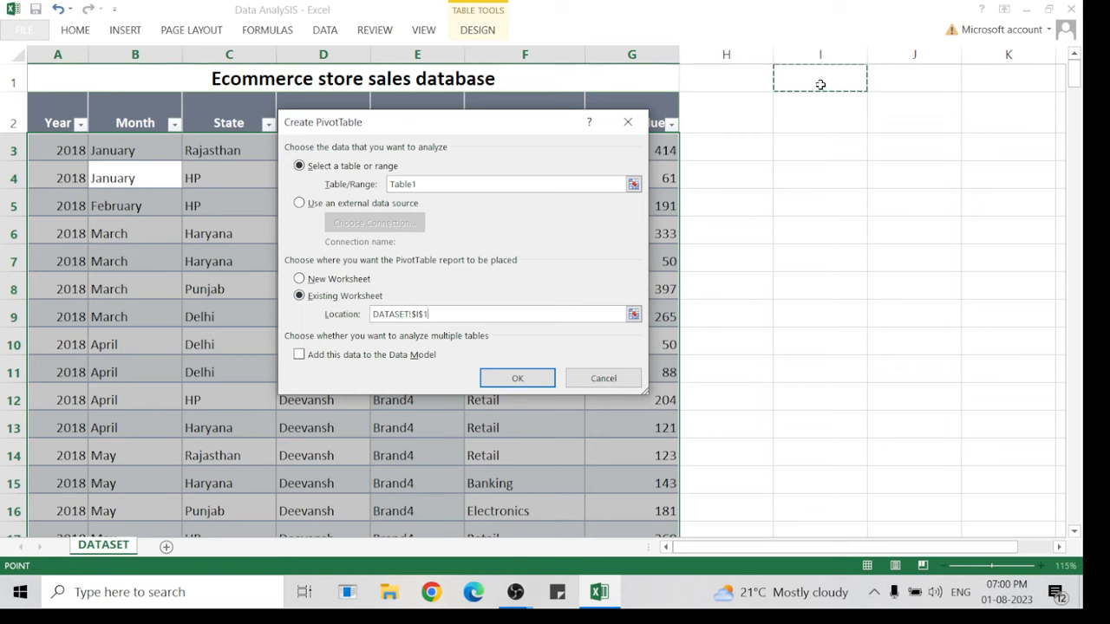
{"action": "left_click", "coordinate": [532, 376]}
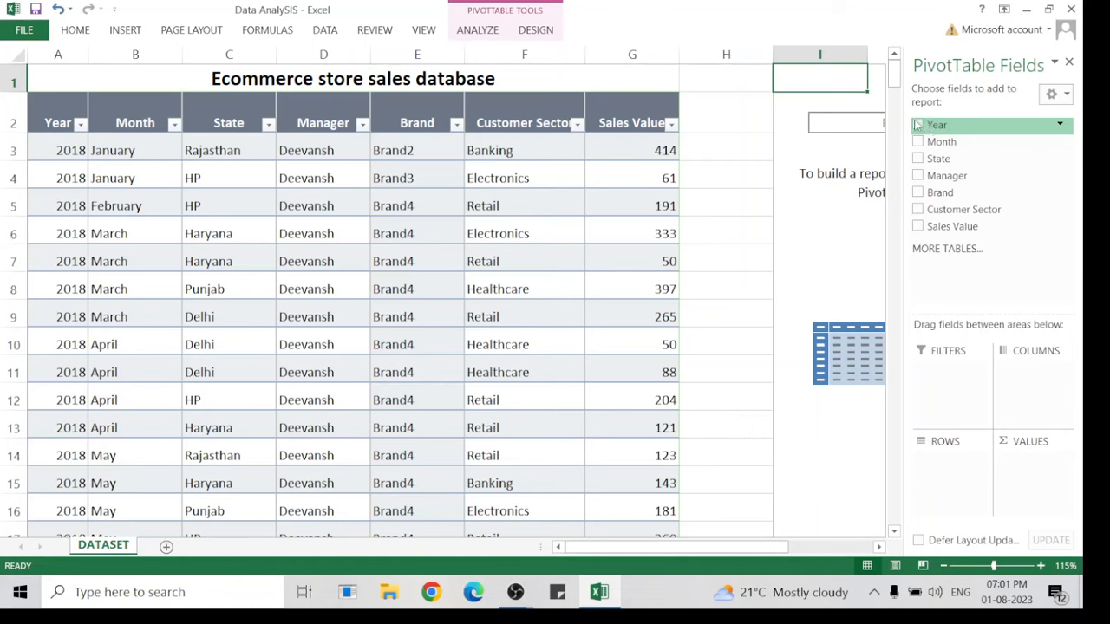
Add the Year and Sales Value fields to the PivotTable and move Year from the values to the rows.
{"action": "left_click", "coordinate": [916, 125]}
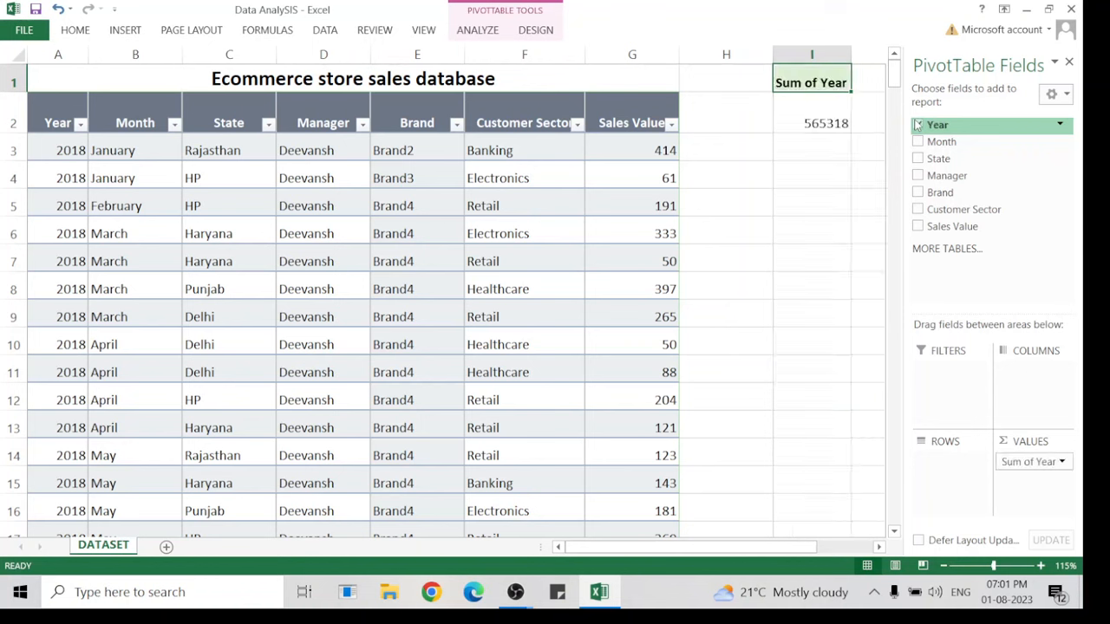
{"action": "left_click", "coordinate": [919, 228]}
{"action": "left_click_drag", "start_coordinate": [766, 509], "coordinate": [856, 535]}
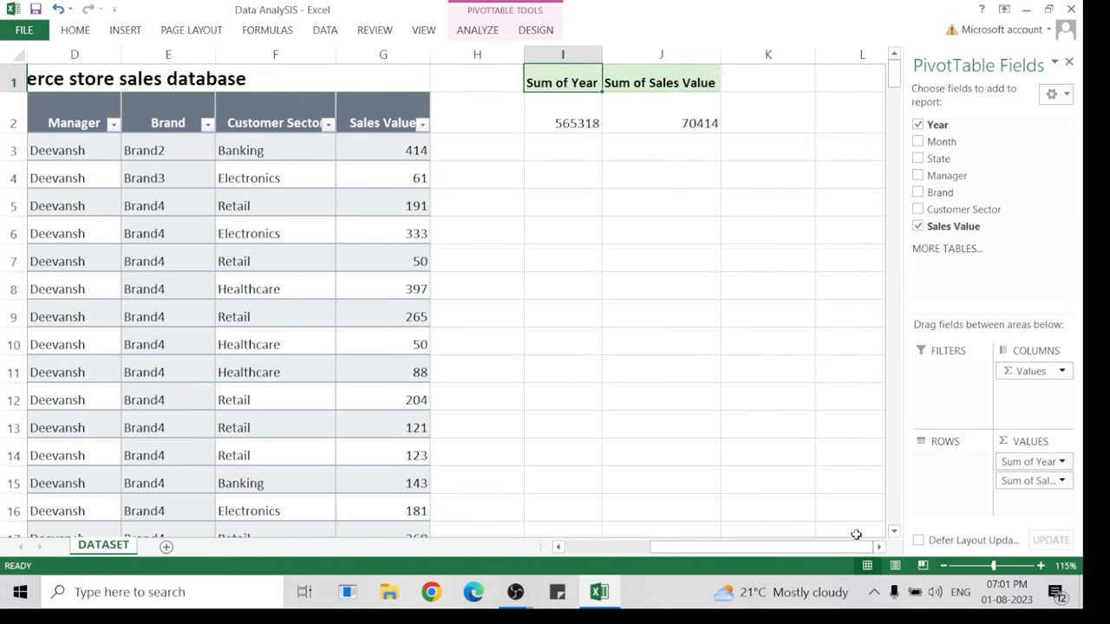
{"action": "left_click", "coordinate": [655, 104]}
{"action": "left_click", "coordinate": [585, 109]}
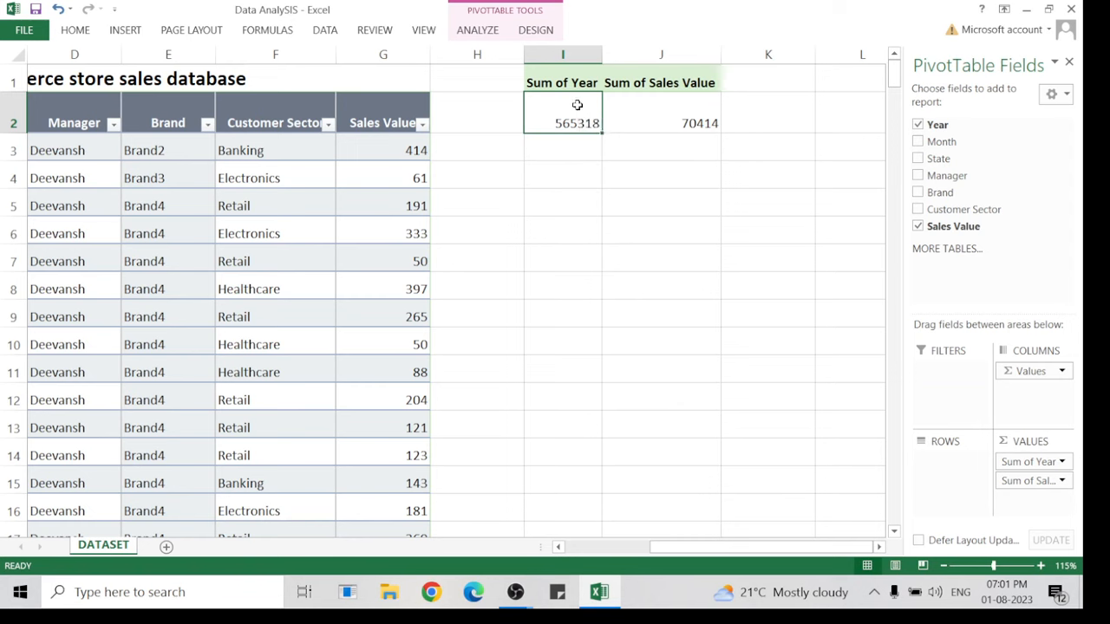
{"action": "left_click", "coordinate": [650, 103]}
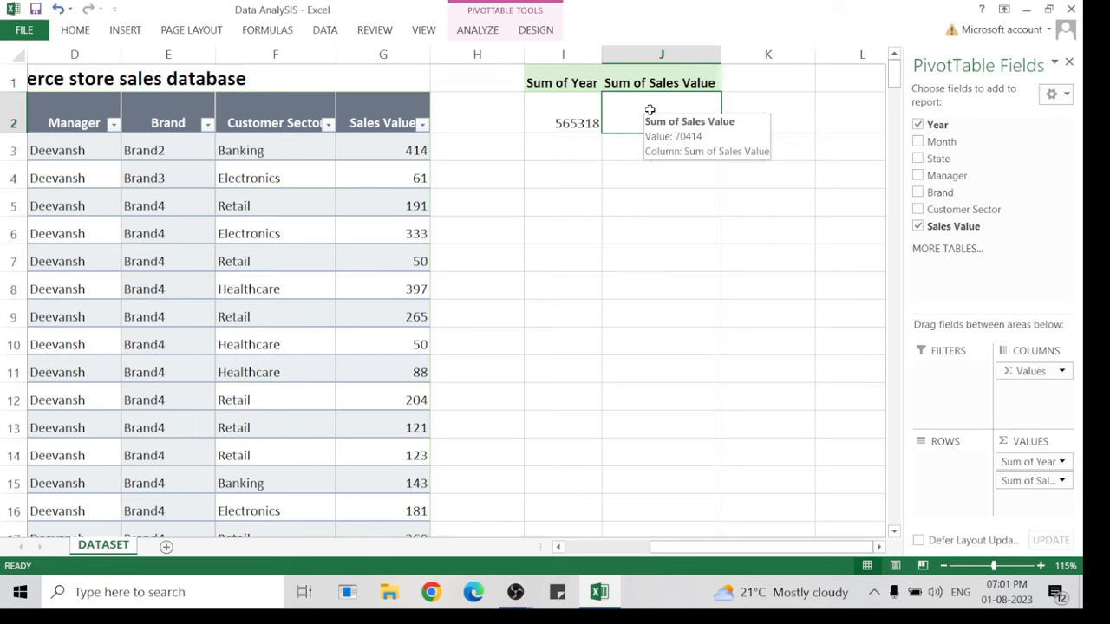
{"action": "left_click", "coordinate": [577, 121]}
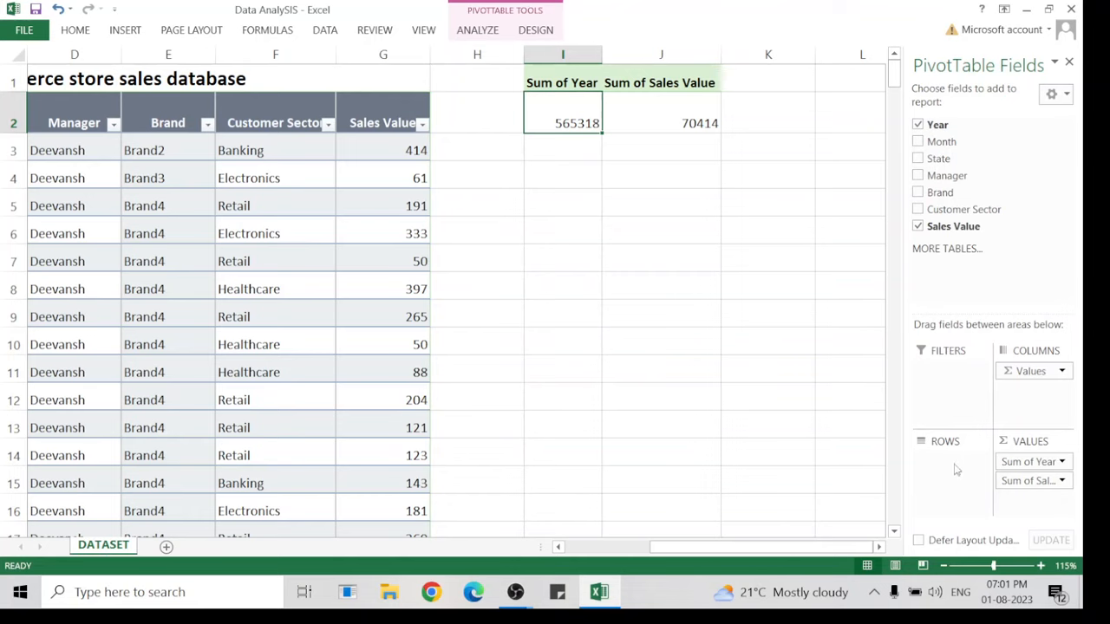
{"action": "left_click_drag", "start_coordinate": [1017, 462], "coordinate": [941, 475]}
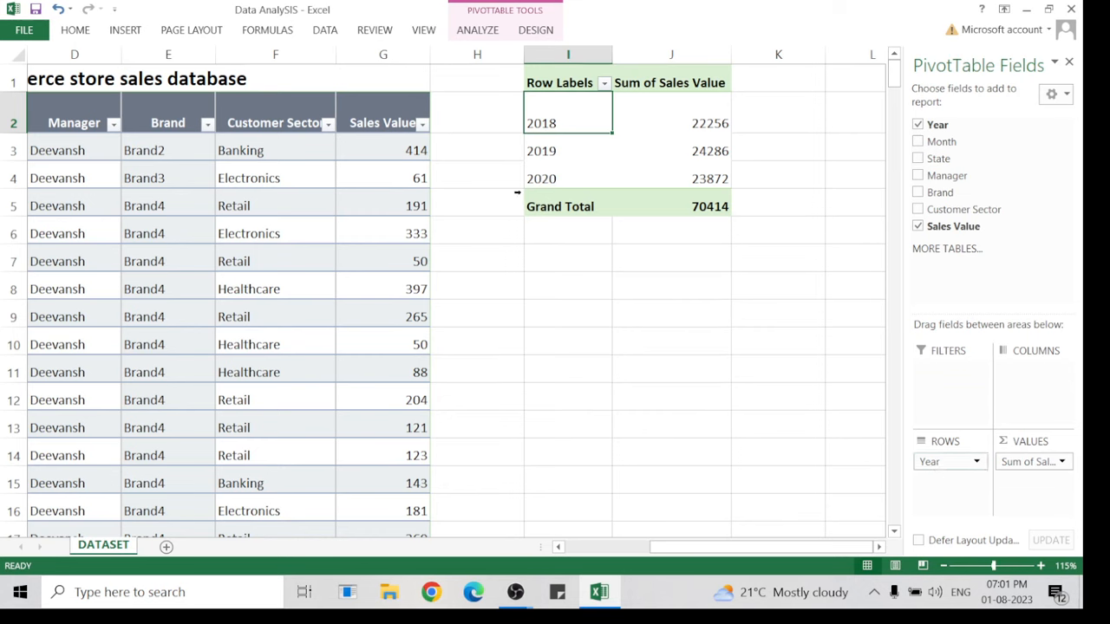
Preview the column, line, pie, bar and area chart types for the yearly sales PivotTable and insert a Pie PivotChart.
{"action": "left_click", "coordinate": [382, 253]}
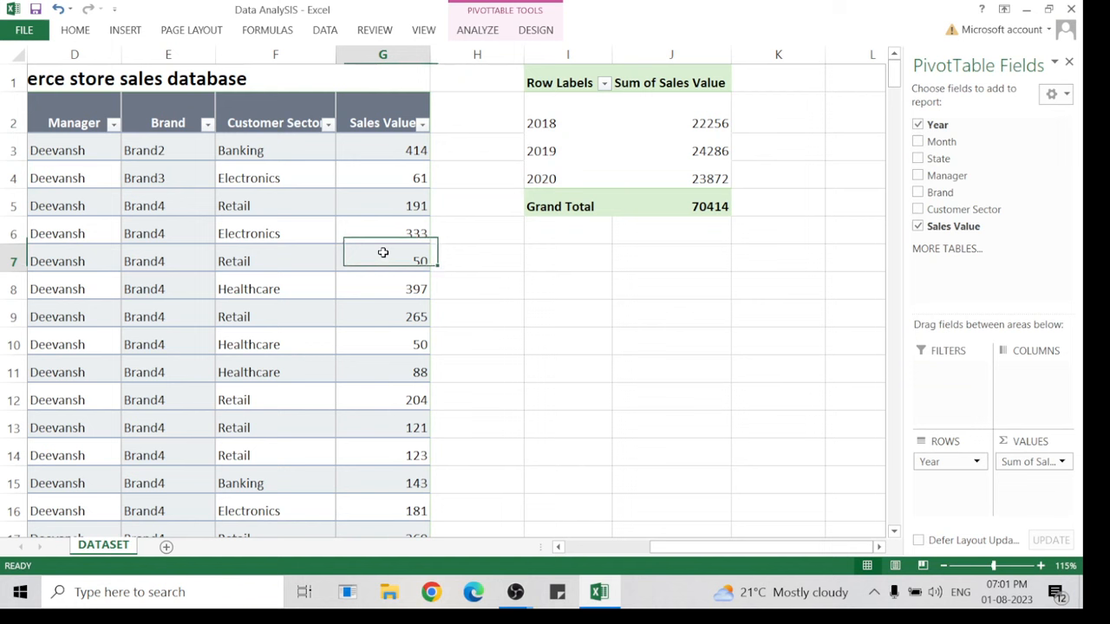
{"action": "left_click", "coordinate": [597, 165]}
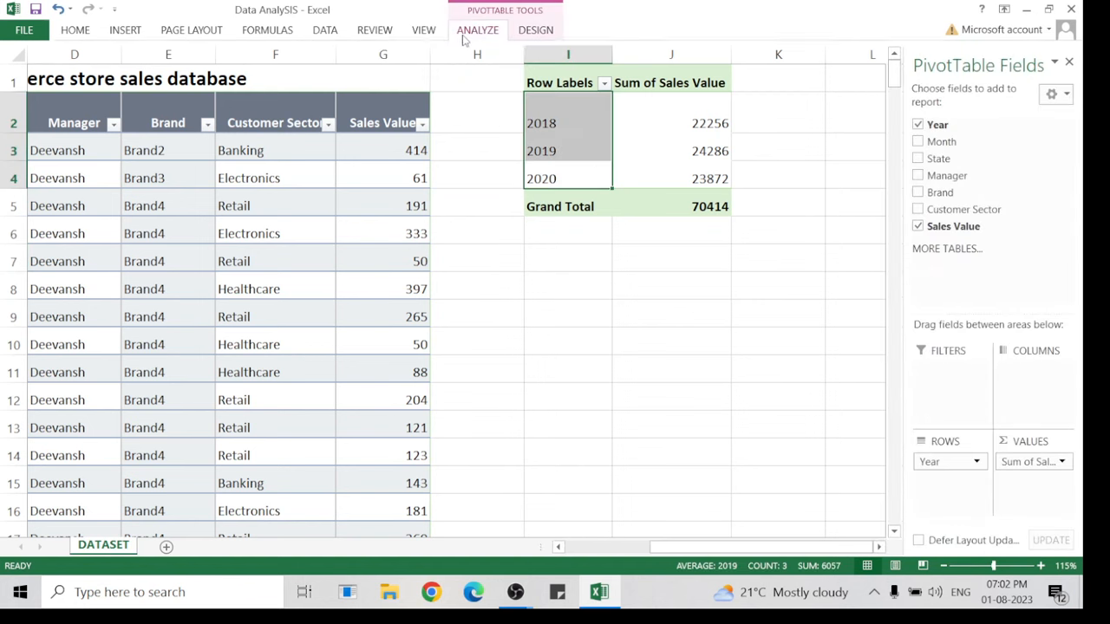
{"action": "left_click", "coordinate": [465, 37]}
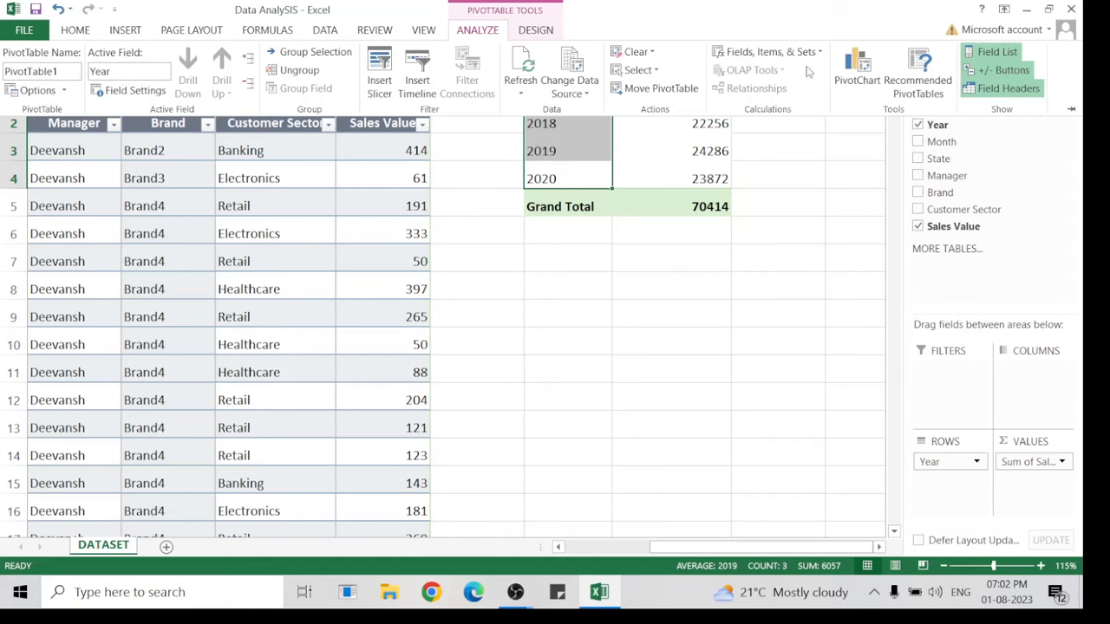
{"action": "left_click", "coordinate": [865, 92]}
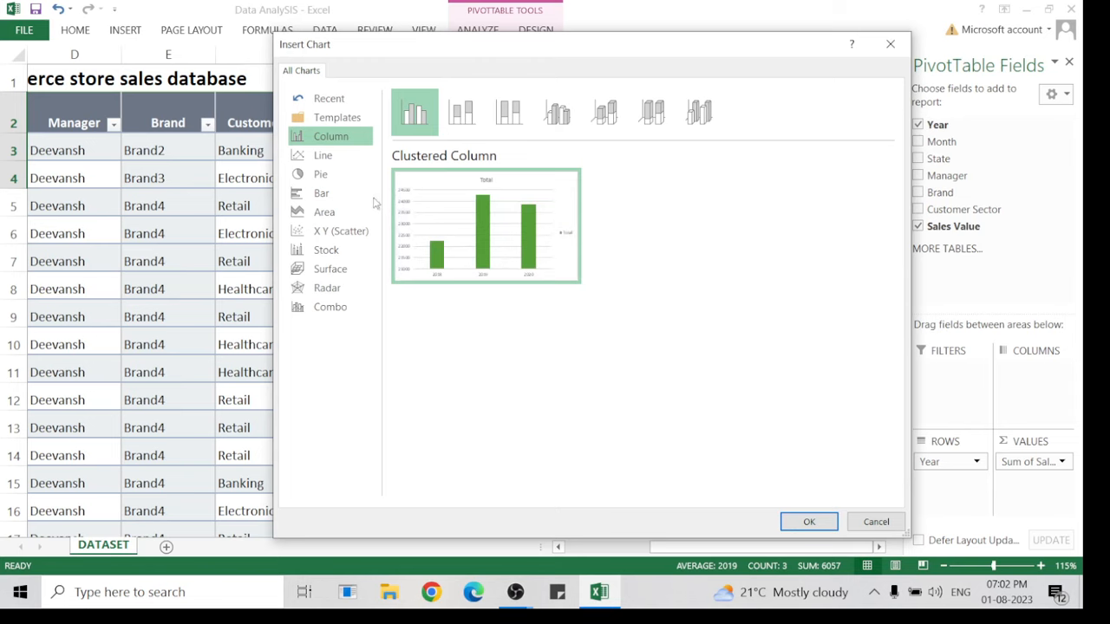
{"action": "mouse_move", "coordinate": [476, 253]}
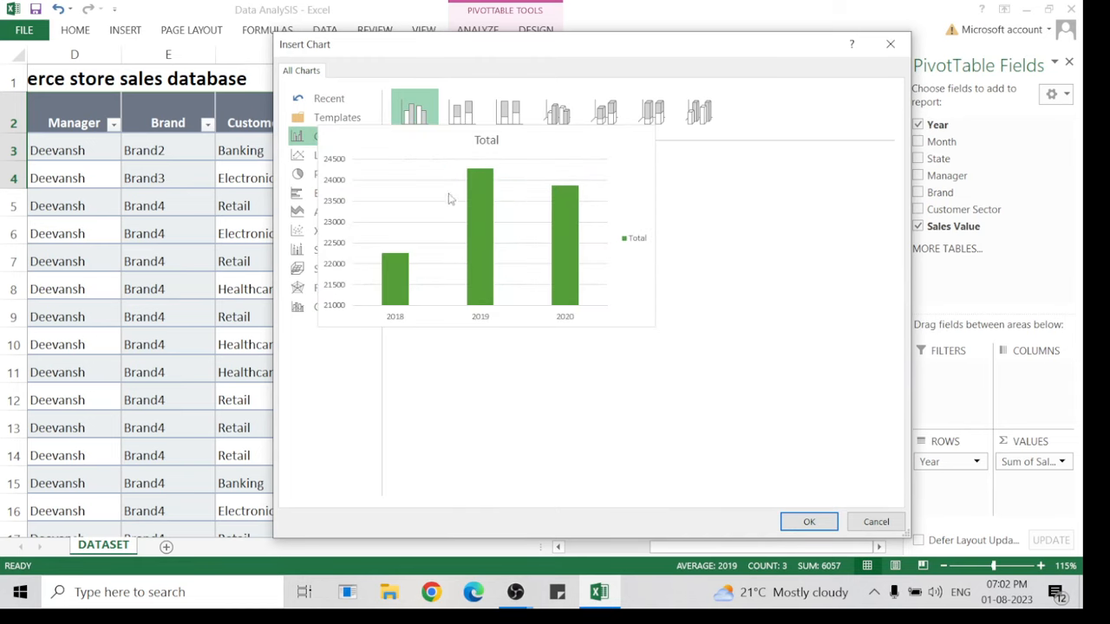
{"action": "left_click", "coordinate": [459, 122]}
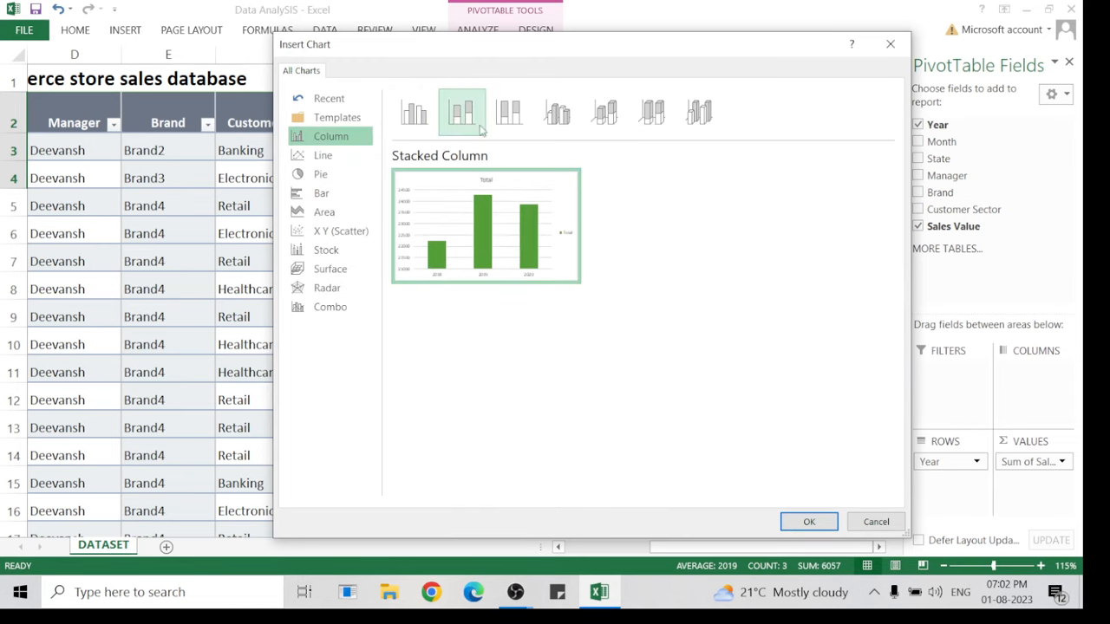
{"action": "left_click", "coordinate": [322, 156]}
{"action": "left_click", "coordinate": [327, 175]}
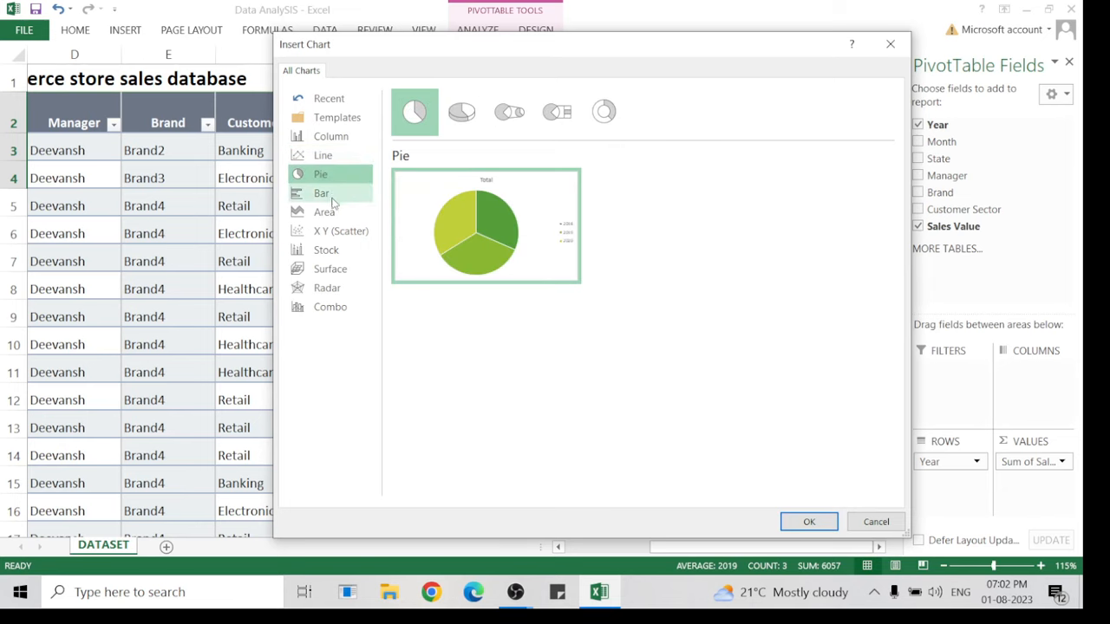
{"action": "left_click", "coordinate": [333, 196]}
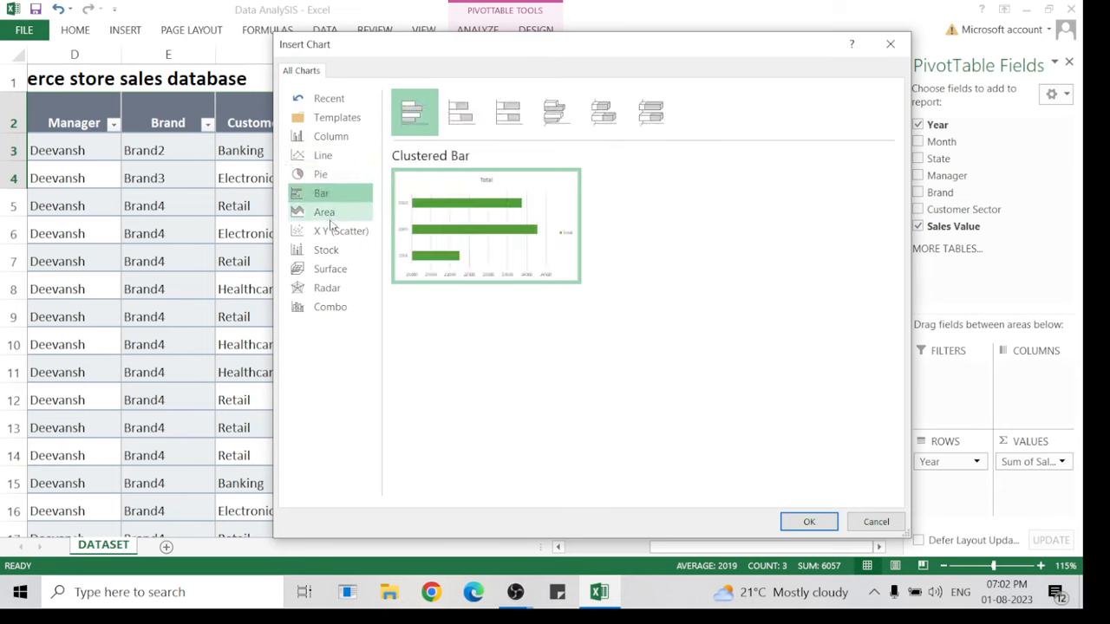
{"action": "left_click", "coordinate": [329, 217]}
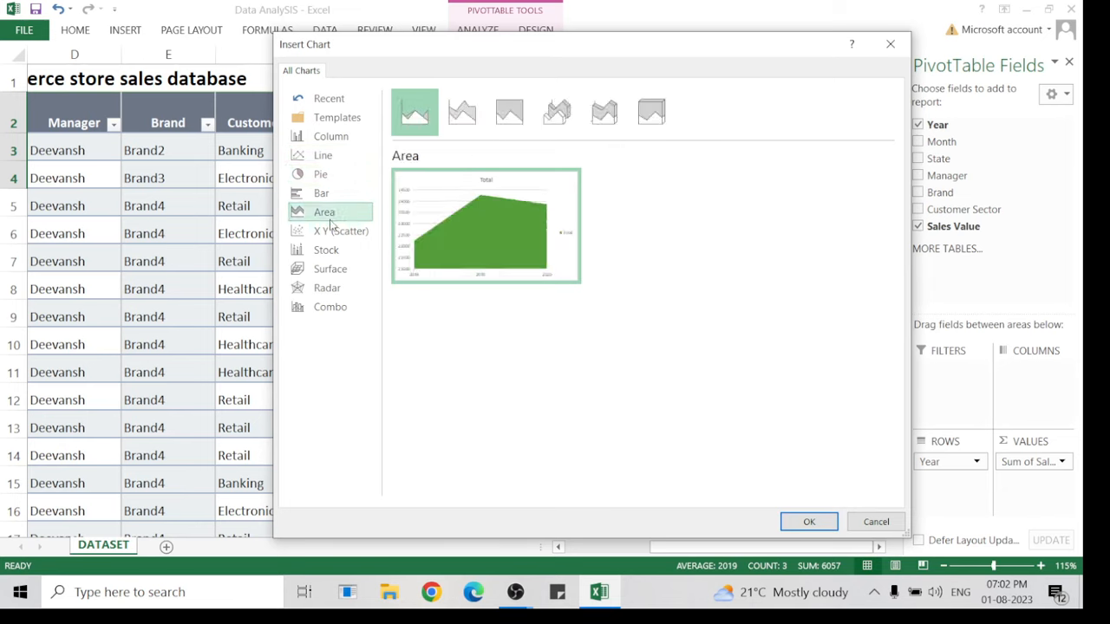
{"action": "left_click", "coordinate": [317, 160]}
{"action": "left_click", "coordinate": [321, 176]}
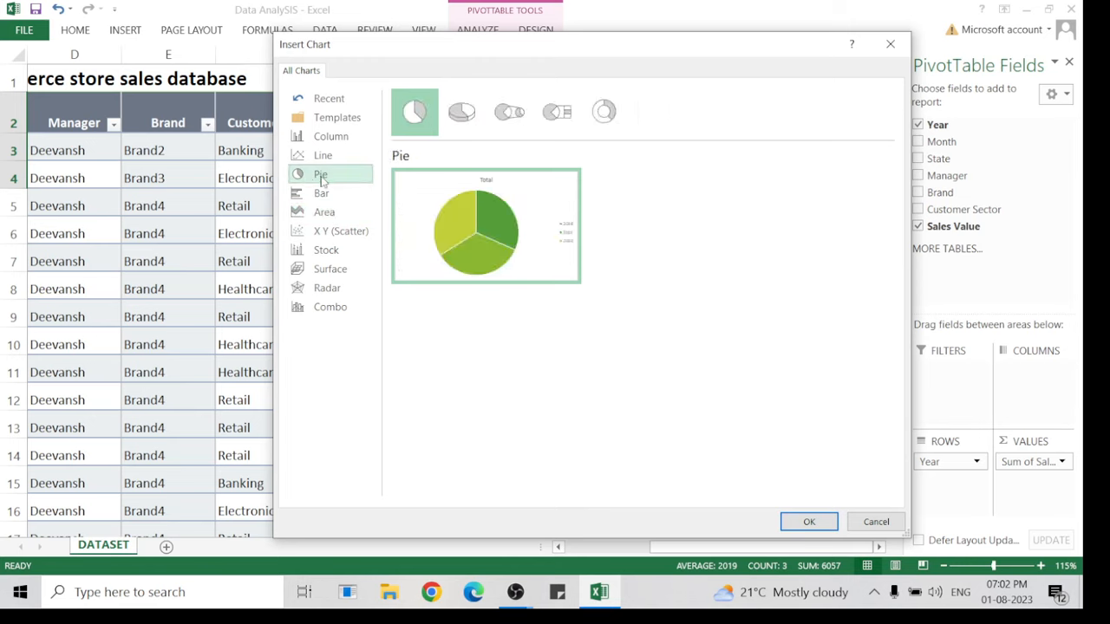
{"action": "left_click", "coordinate": [809, 521]}
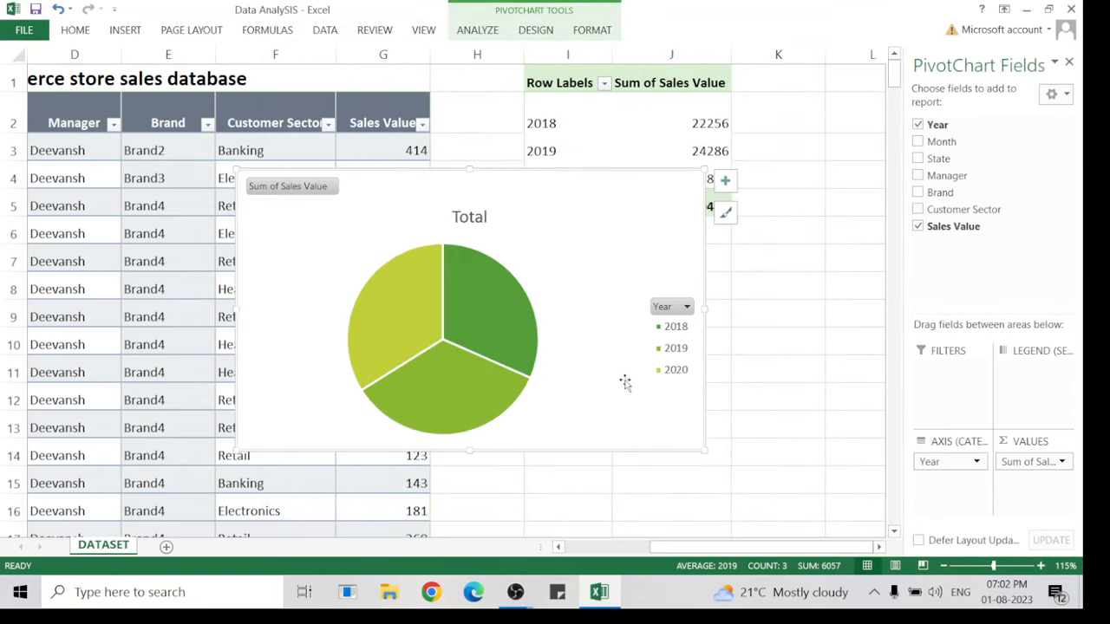
Shrink the pie PivotChart to a small size and move it beside the yearly sales PivotTable, over columns K and L.
{"action": "left_click_drag", "start_coordinate": [702, 450], "coordinate": [496, 368]}
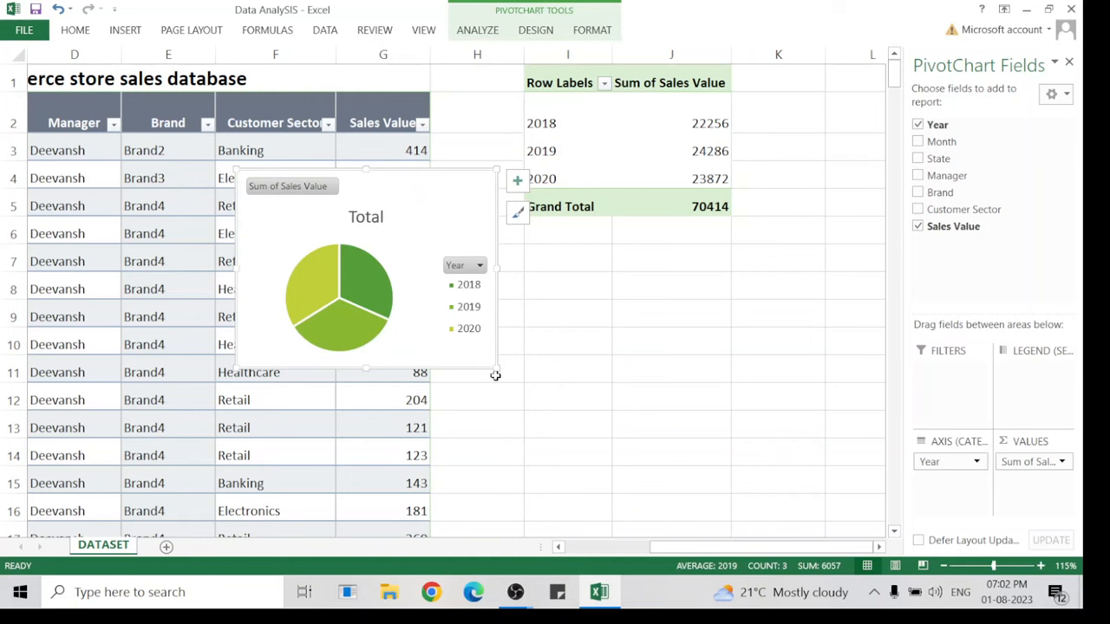
{"action": "left_click_drag", "start_coordinate": [494, 367], "coordinate": [436, 275]}
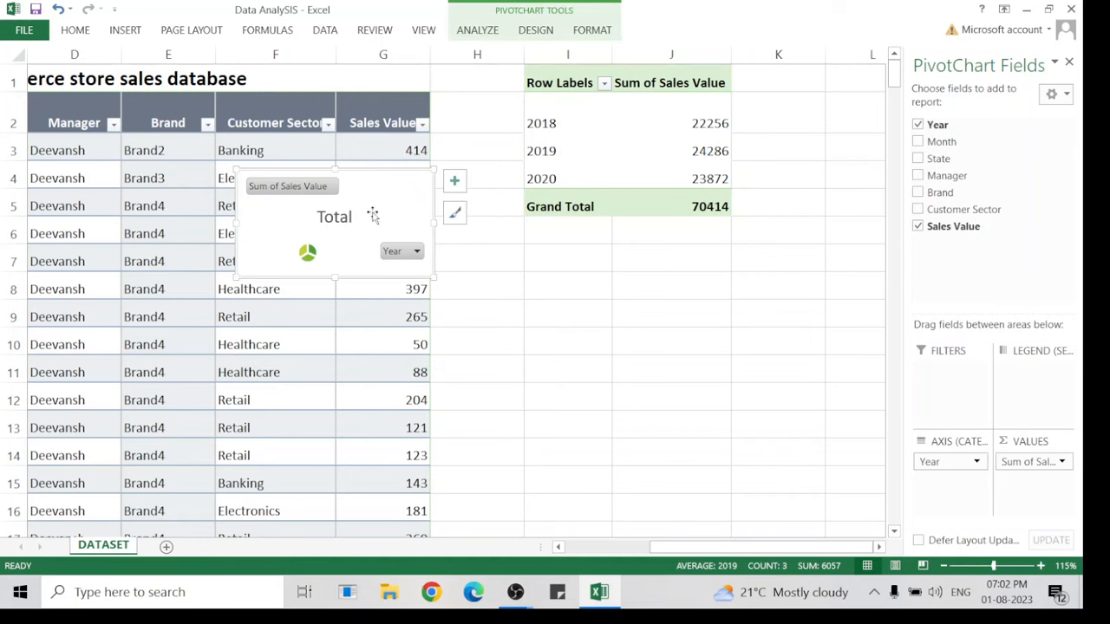
{"action": "left_click_drag", "start_coordinate": [361, 199], "coordinate": [865, 122]}
{"action": "left_click", "coordinate": [790, 252]}
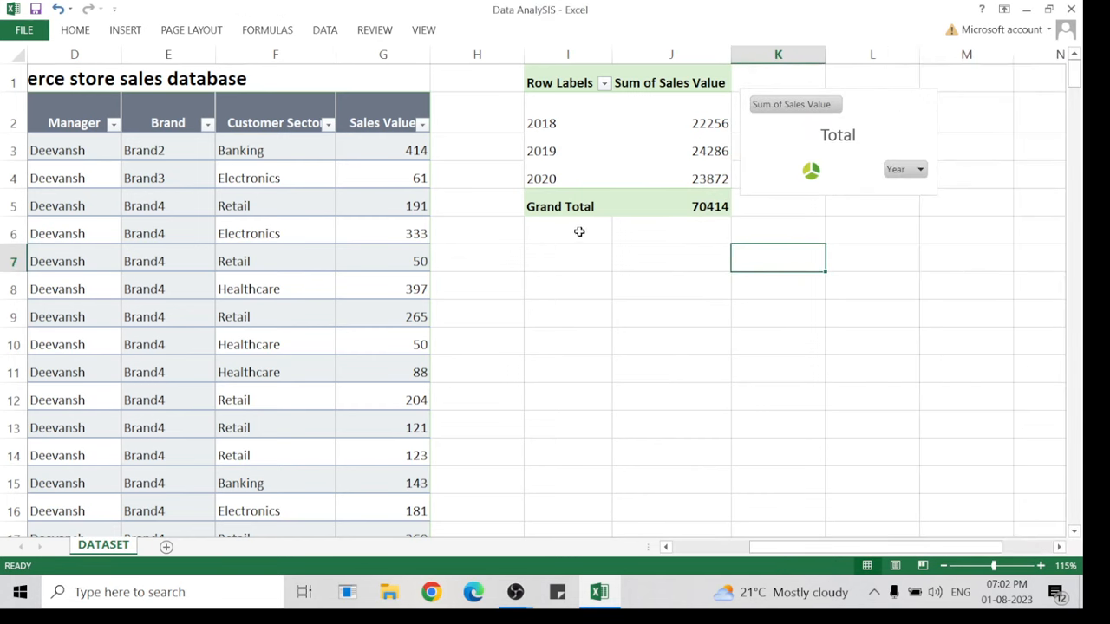
Create a second PivotTable from the whole sales table on the existing DATASET worksheet, placed at cell I7.
{"action": "left_click", "coordinate": [122, 178]}
{"action": "key", "text": "ctrl+a"}
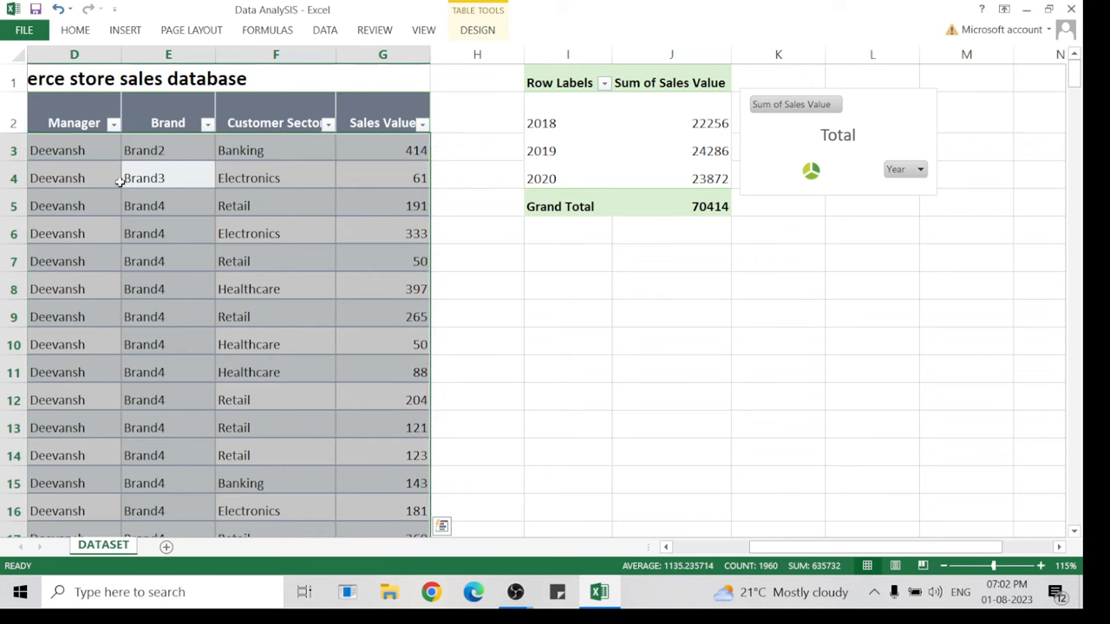
{"action": "left_click", "coordinate": [127, 30]}
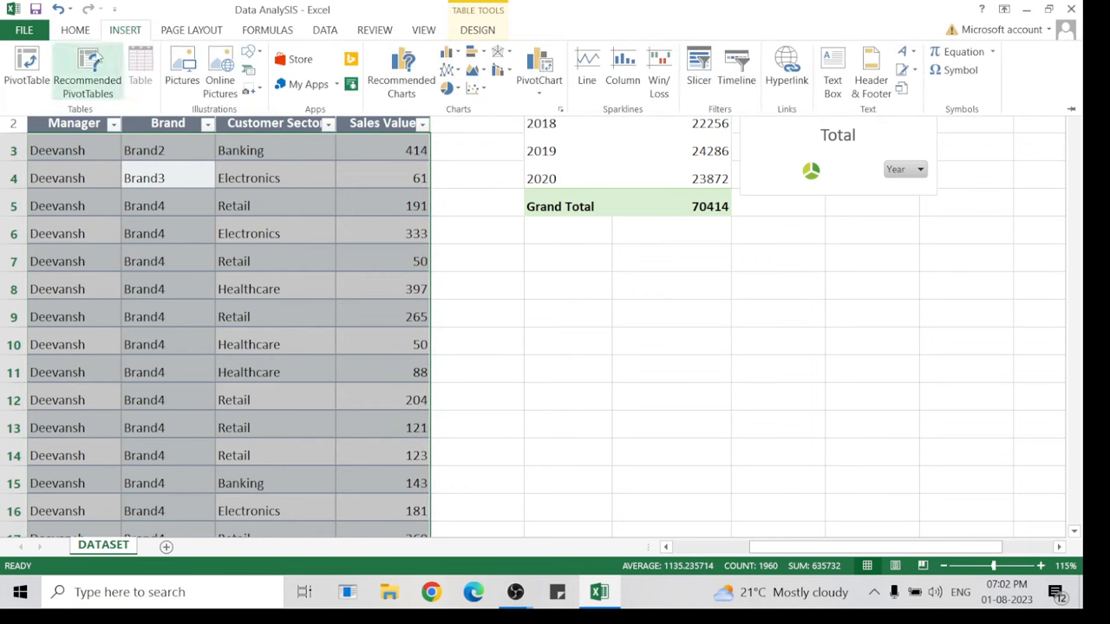
{"action": "left_click", "coordinate": [10, 78]}
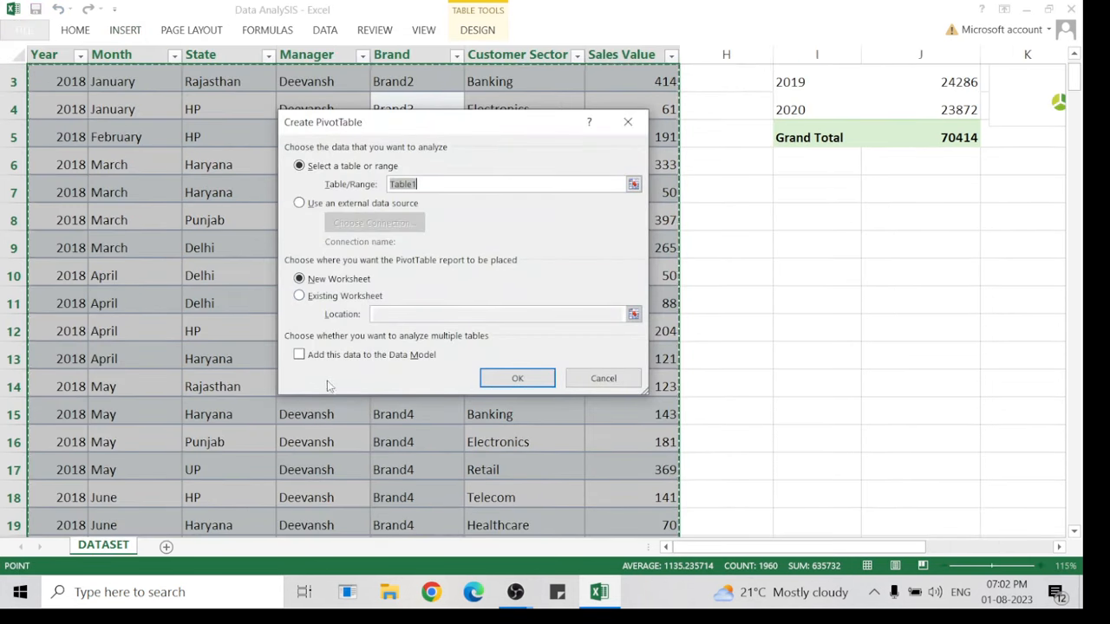
{"action": "left_click", "coordinate": [310, 297]}
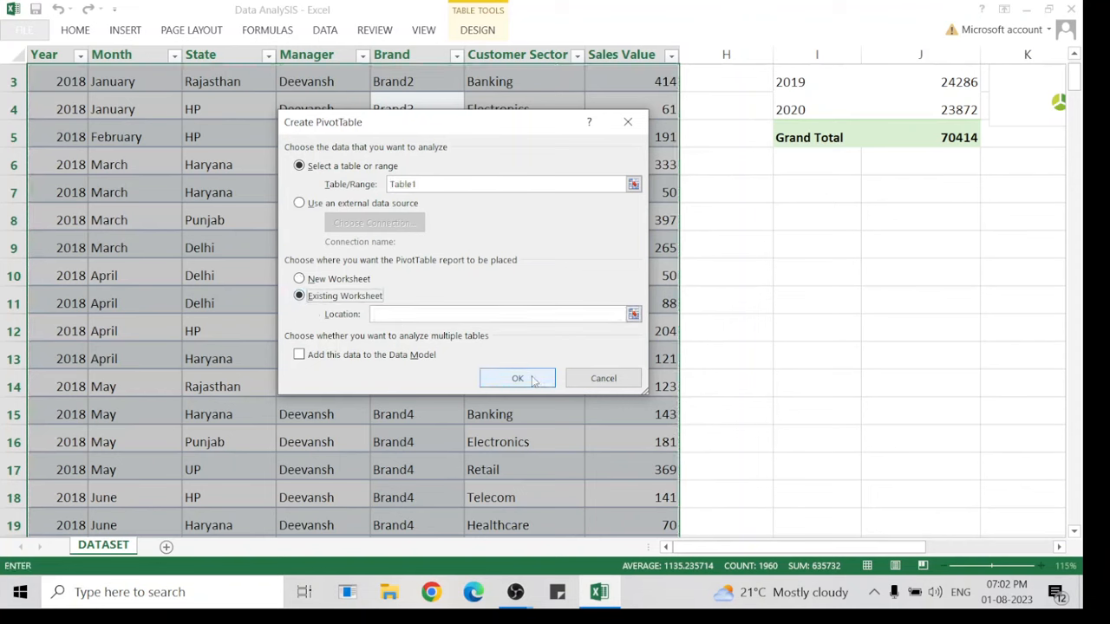
{"action": "left_click", "coordinate": [800, 195]}
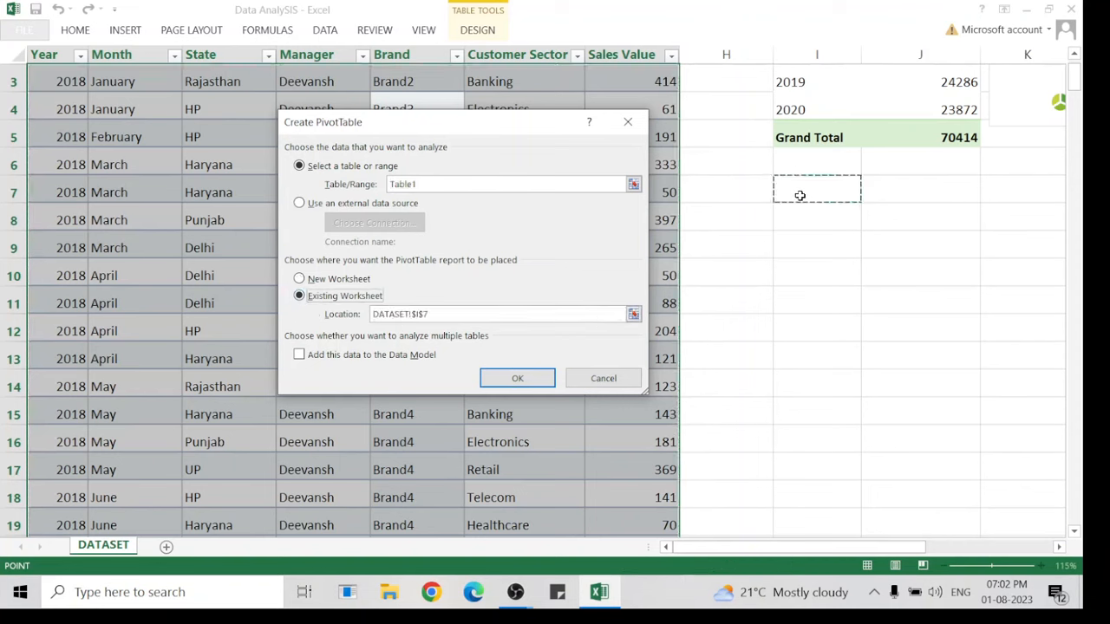
{"action": "left_click", "coordinate": [517, 379]}
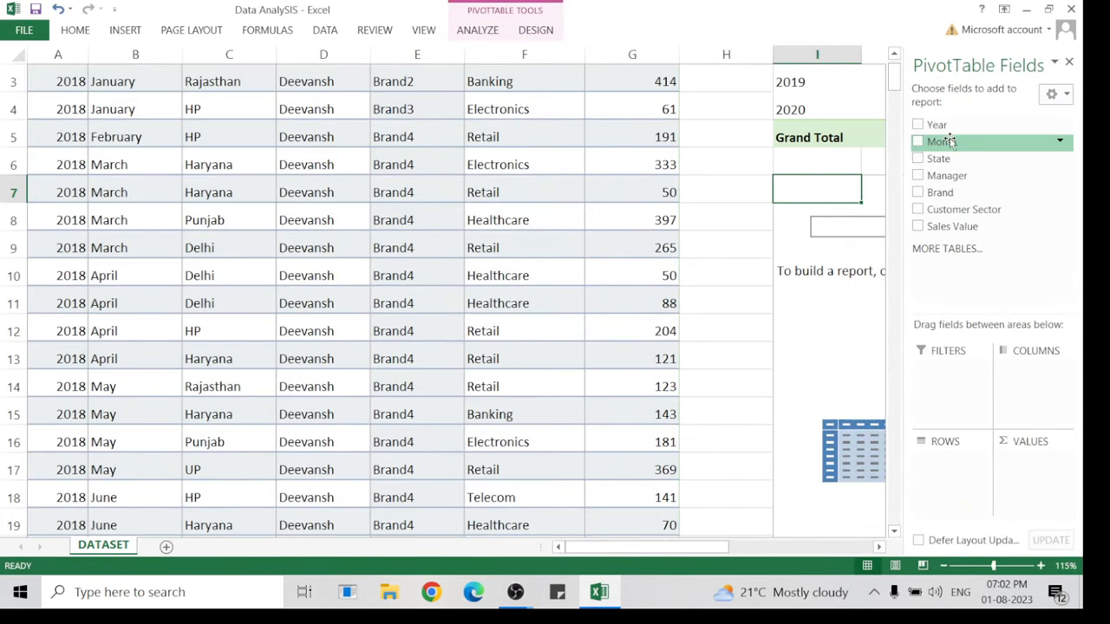
Add the Month and Sales Value fields to the PivotTable at I7 and close its field list.
{"action": "left_click", "coordinate": [918, 141]}
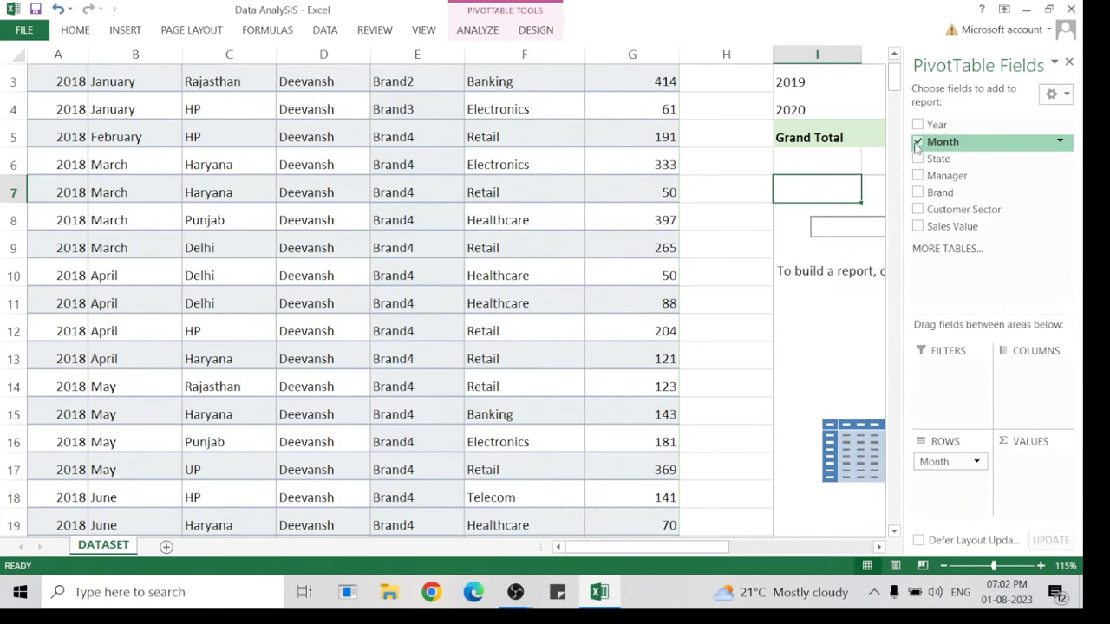
{"action": "left_click", "coordinate": [917, 226]}
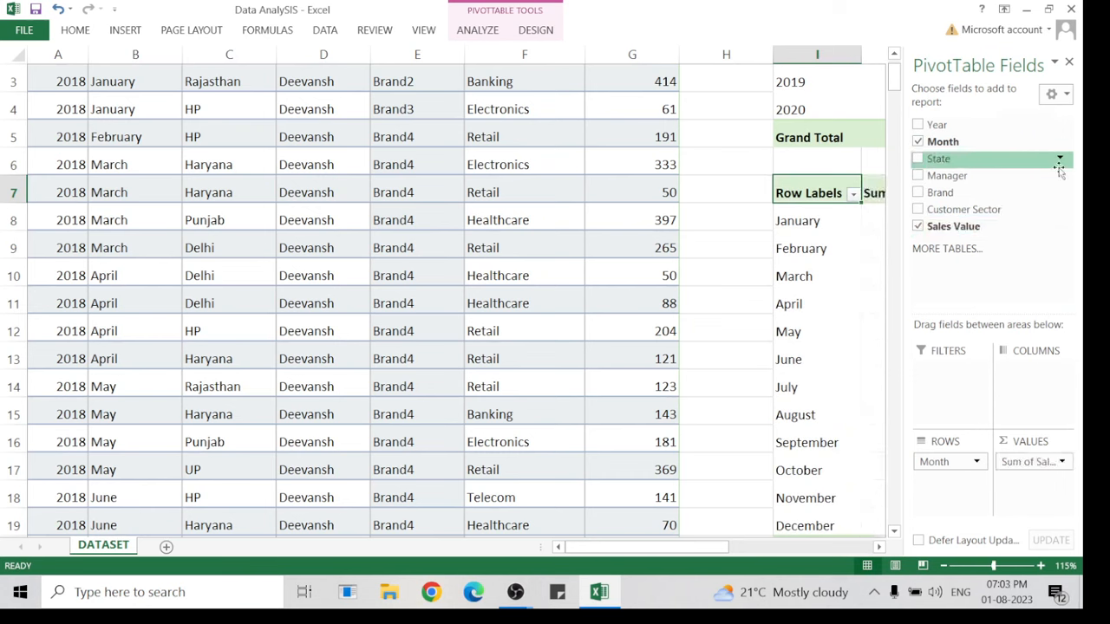
{"action": "left_click", "coordinate": [1069, 62]}
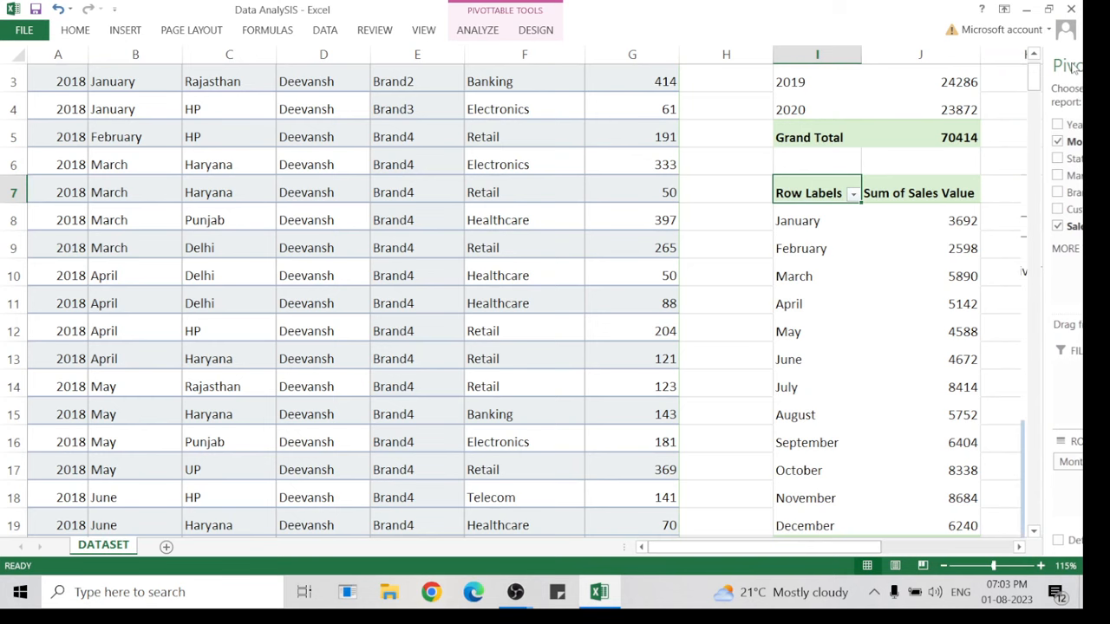
Insert a Line with Markers PivotChart for the monthly sales PivotTable.
{"action": "left_click", "coordinate": [867, 319]}
{"action": "left_click_drag", "start_coordinate": [790, 550], "coordinate": [697, 401]}
{"action": "scroll", "coordinate": [713, 384], "scroll_direction": "down", "scroll_amount": 1}
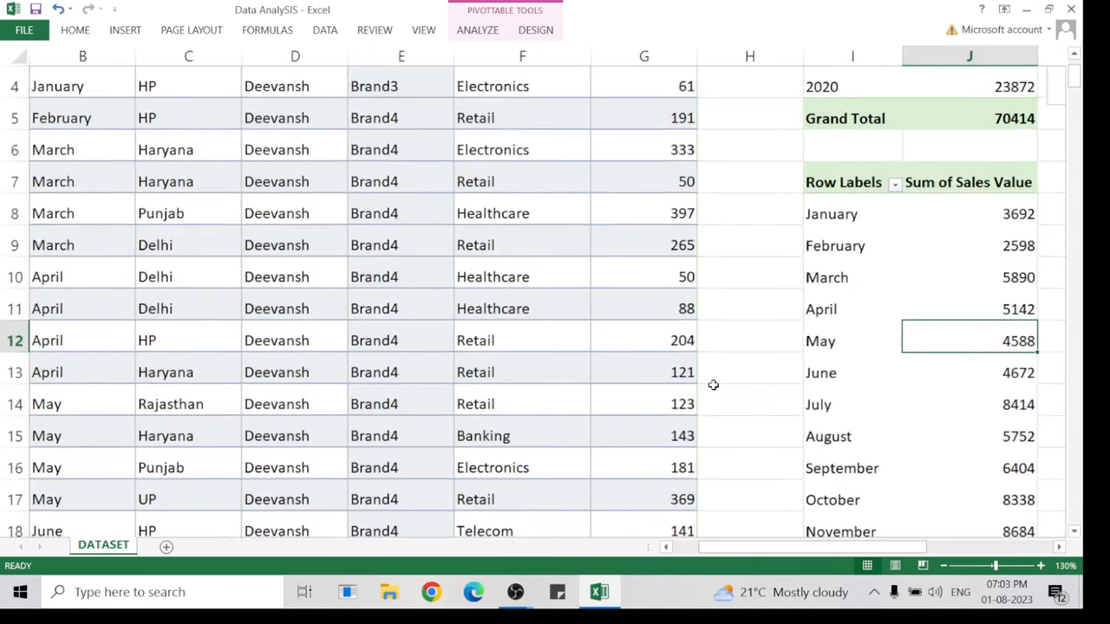
{"action": "scroll", "coordinate": [713, 384], "scroll_direction": "down", "scroll_amount": 1}
{"action": "scroll", "coordinate": [694, 368], "scroll_direction": "down", "scroll_amount": 2}
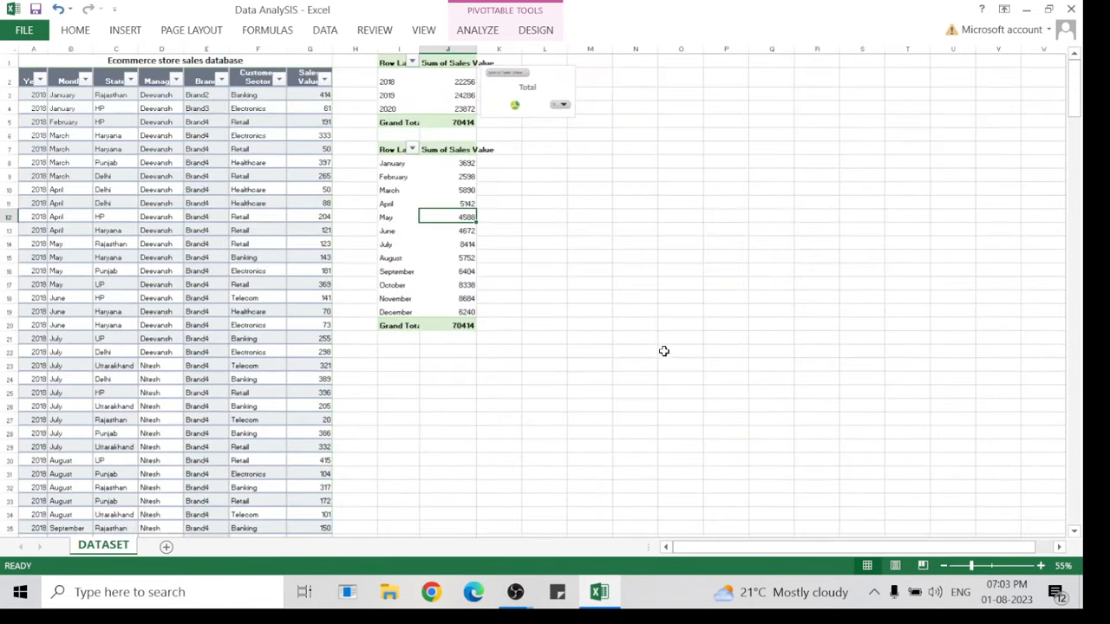
{"action": "scroll", "coordinate": [650, 342], "scroll_direction": "up", "scroll_amount": 1}
{"action": "left_click", "coordinate": [538, 180]}
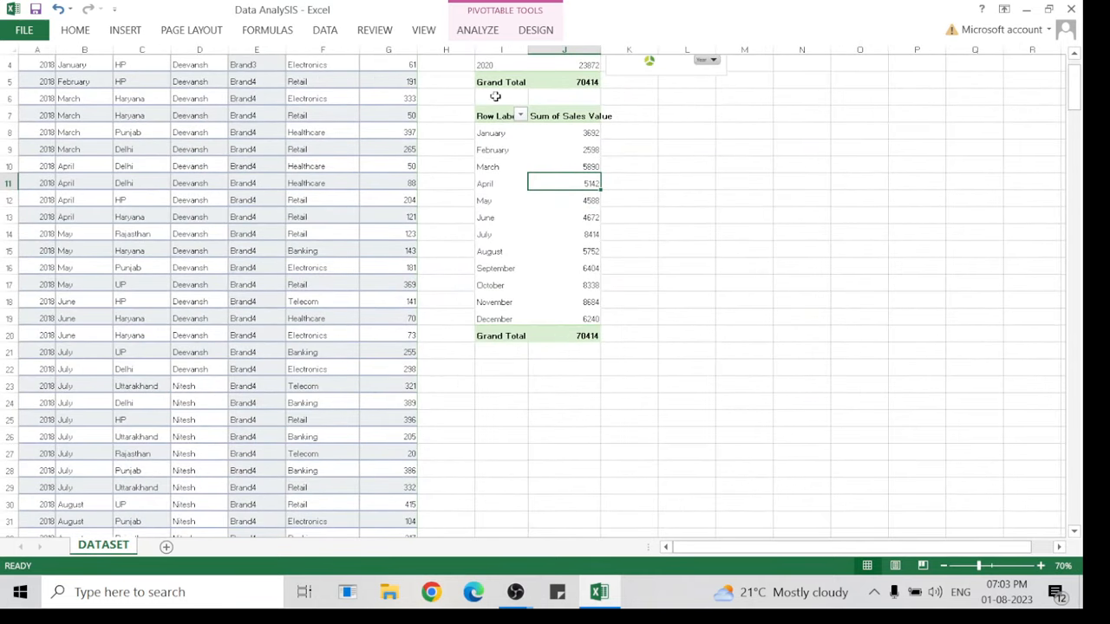
{"action": "left_click", "coordinate": [478, 31]}
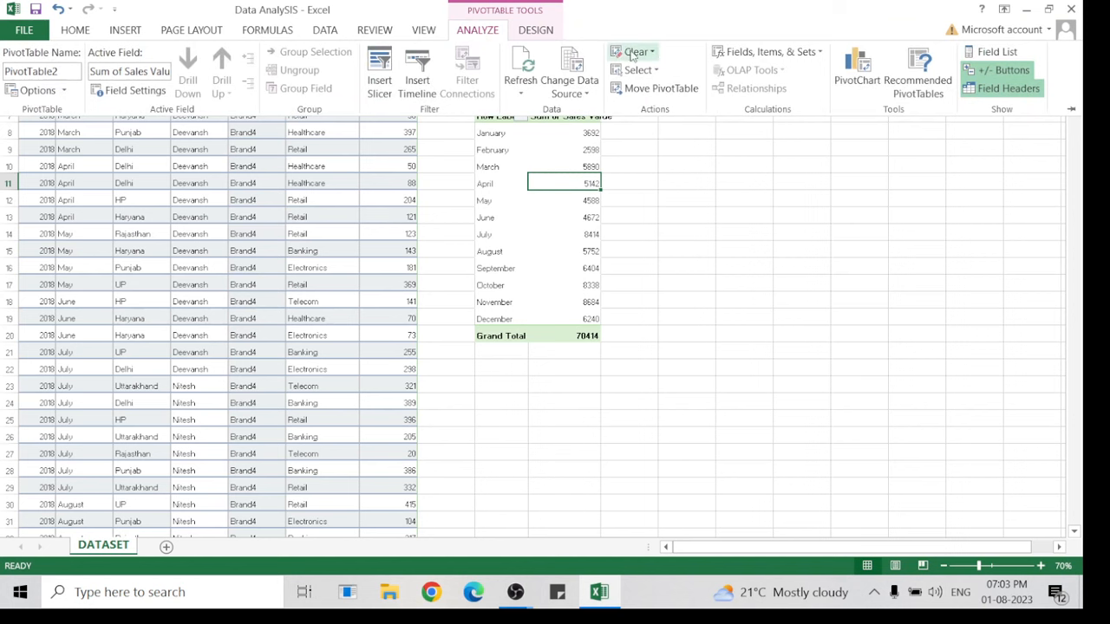
{"action": "left_click", "coordinate": [857, 75]}
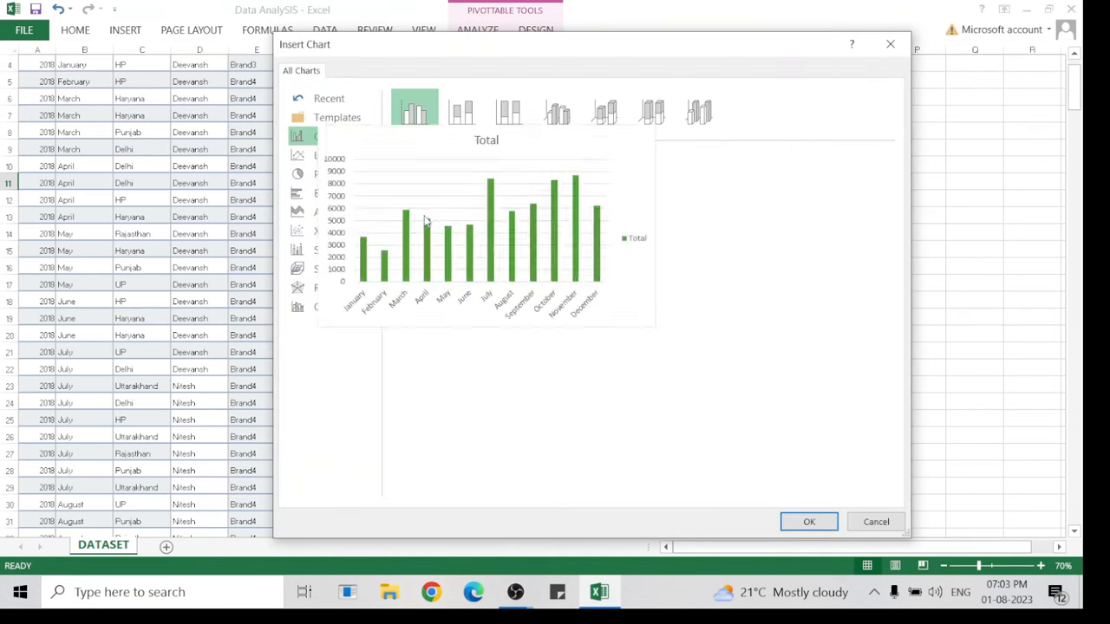
{"action": "left_click", "coordinate": [348, 156]}
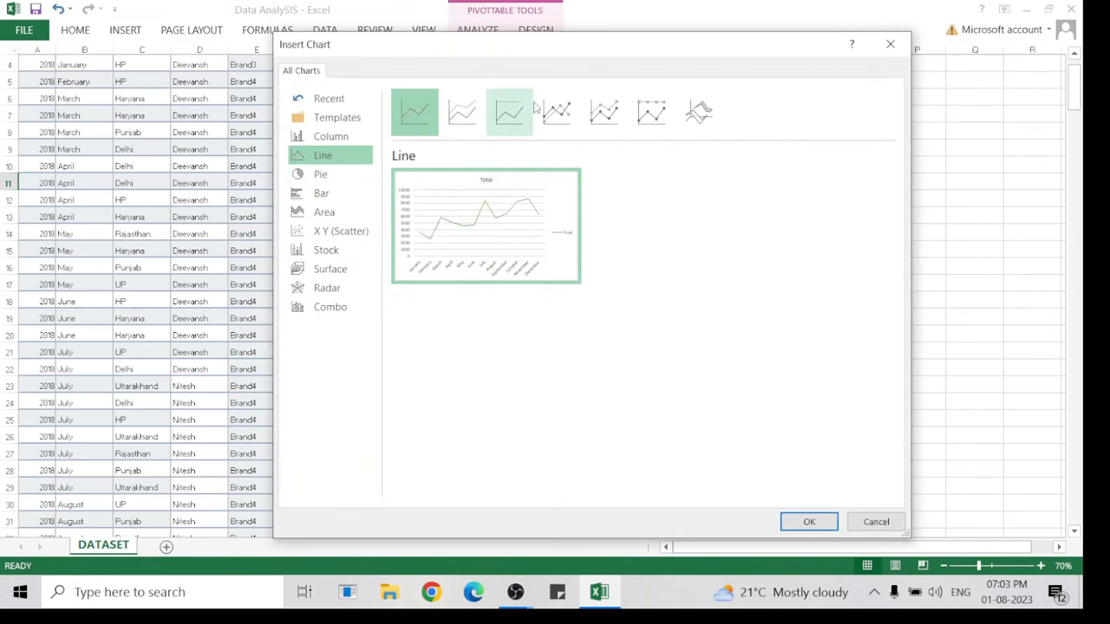
{"action": "left_click", "coordinate": [601, 115]}
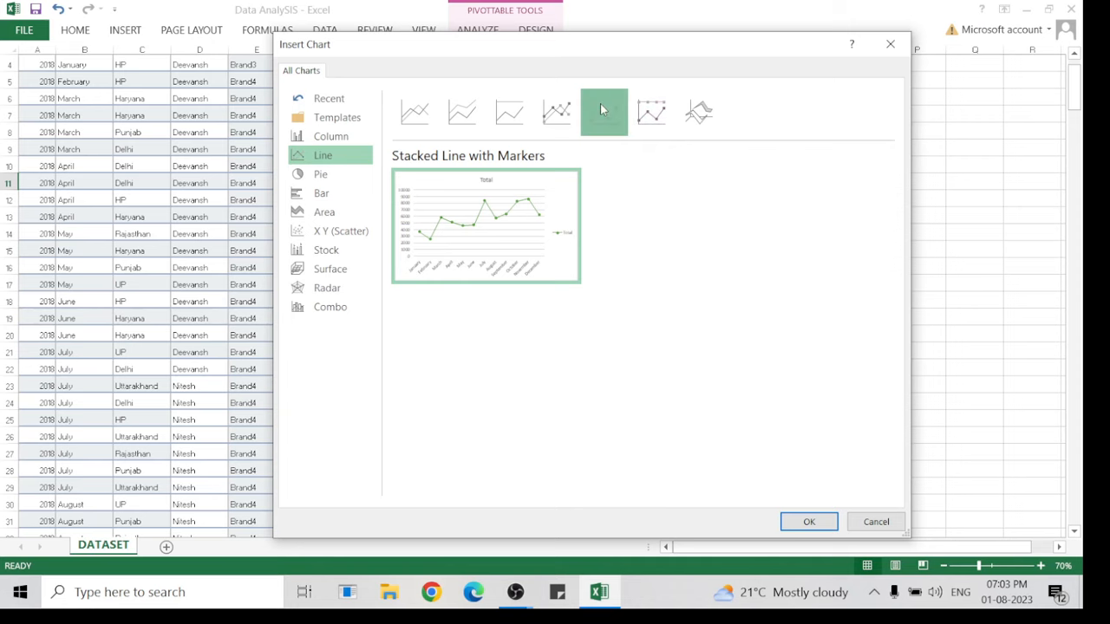
{"action": "left_click", "coordinate": [567, 116]}
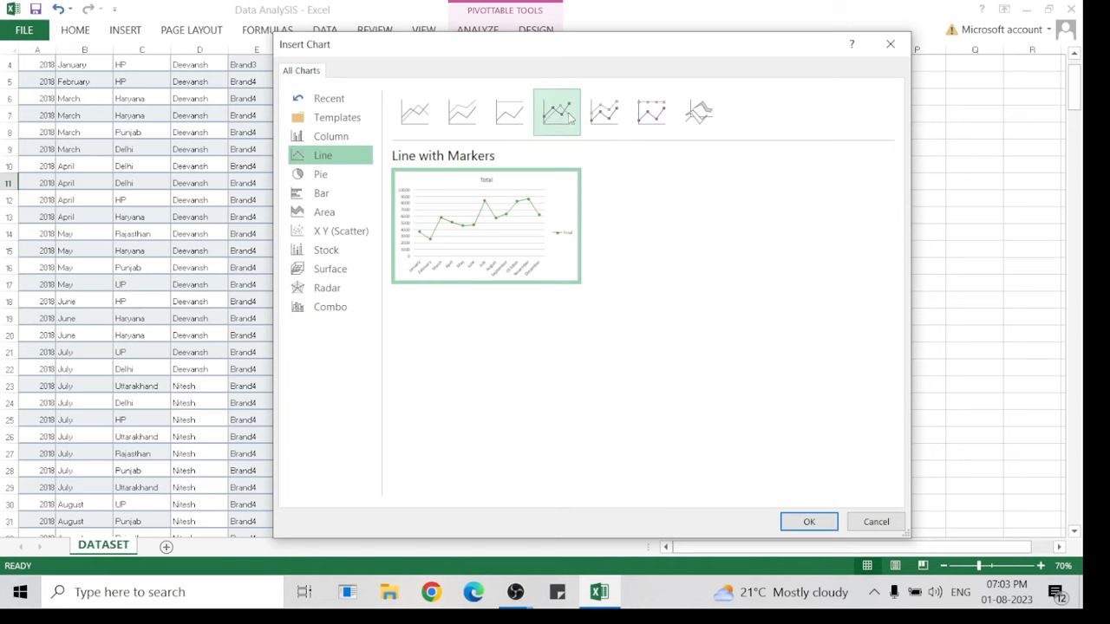
{"action": "mouse_move", "coordinate": [553, 262]}
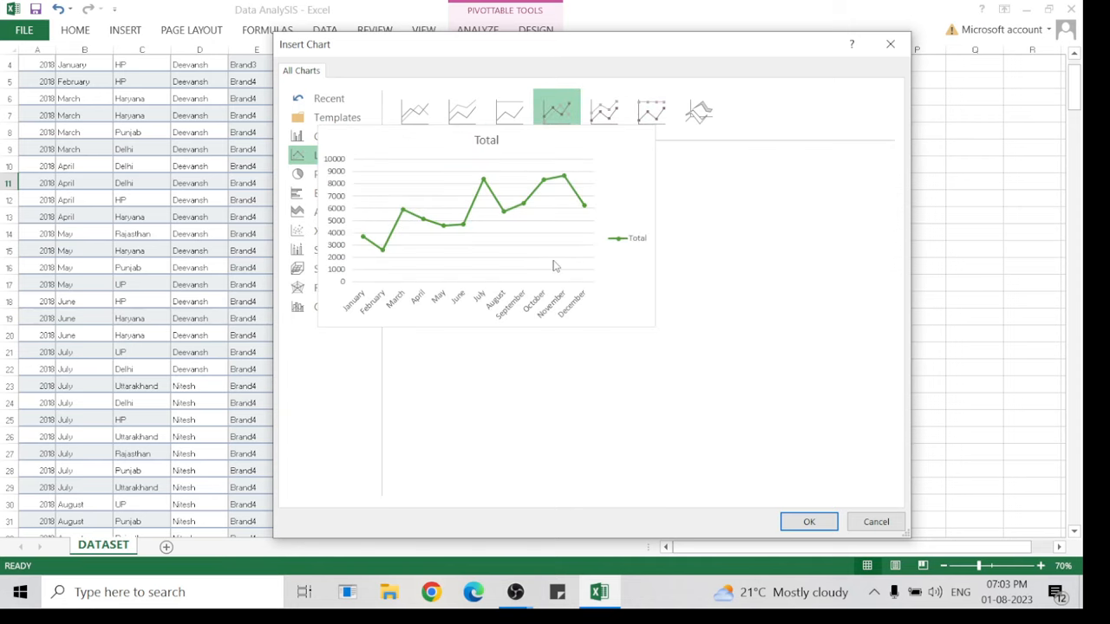
{"action": "left_click", "coordinate": [804, 521]}
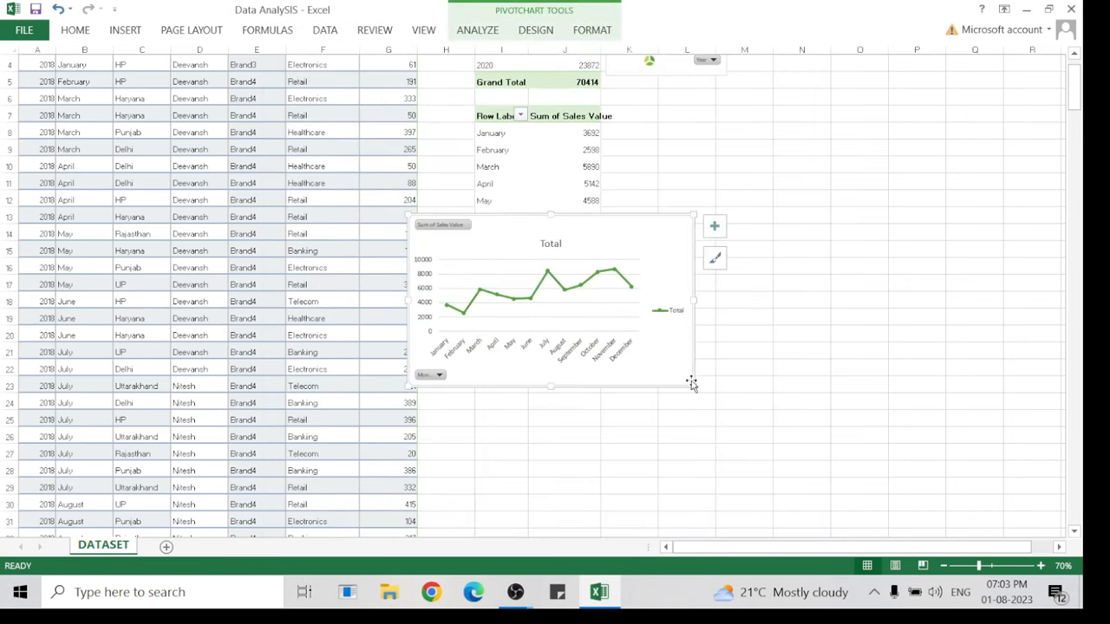
Shrink the monthly line PivotChart to a small size and move it beside the monthly PivotTable, over columns K to M.
{"action": "left_click_drag", "start_coordinate": [692, 383], "coordinate": [548, 303]}
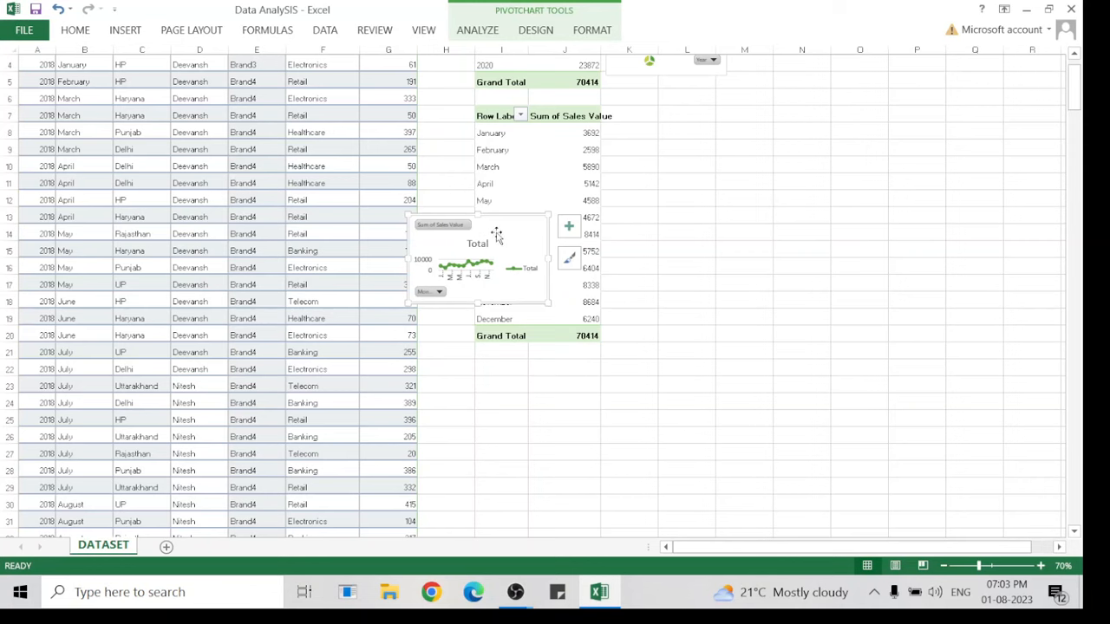
{"action": "left_click_drag", "start_coordinate": [495, 234], "coordinate": [702, 187]}
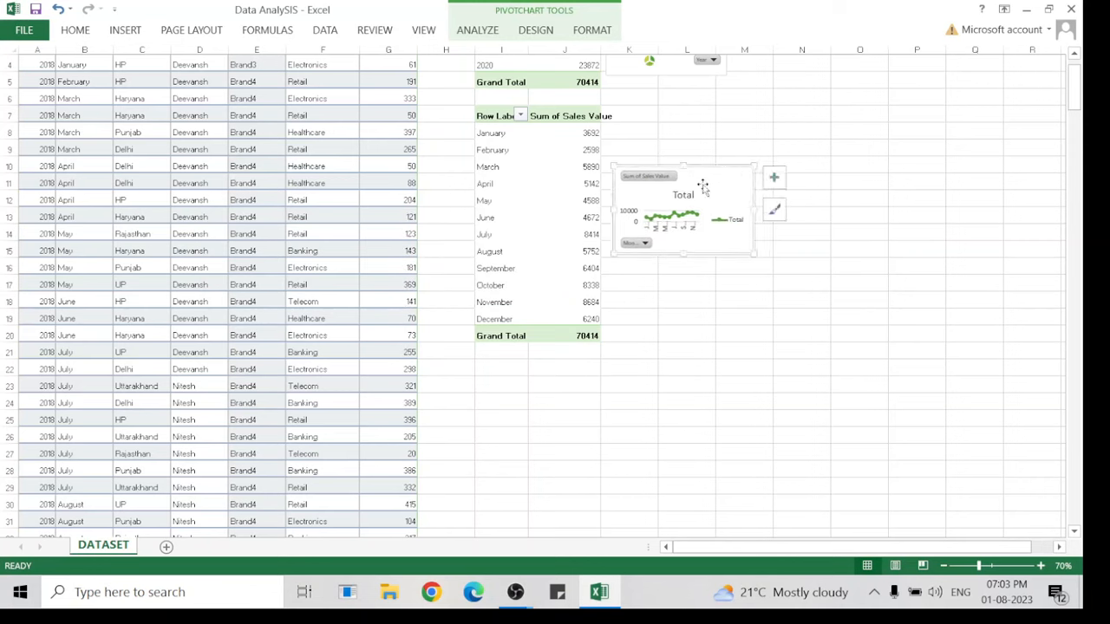
Create a third PivotTable from the whole sales table on the existing DATASET worksheet, placed at cell I22.
{"action": "left_click", "coordinate": [90, 132]}
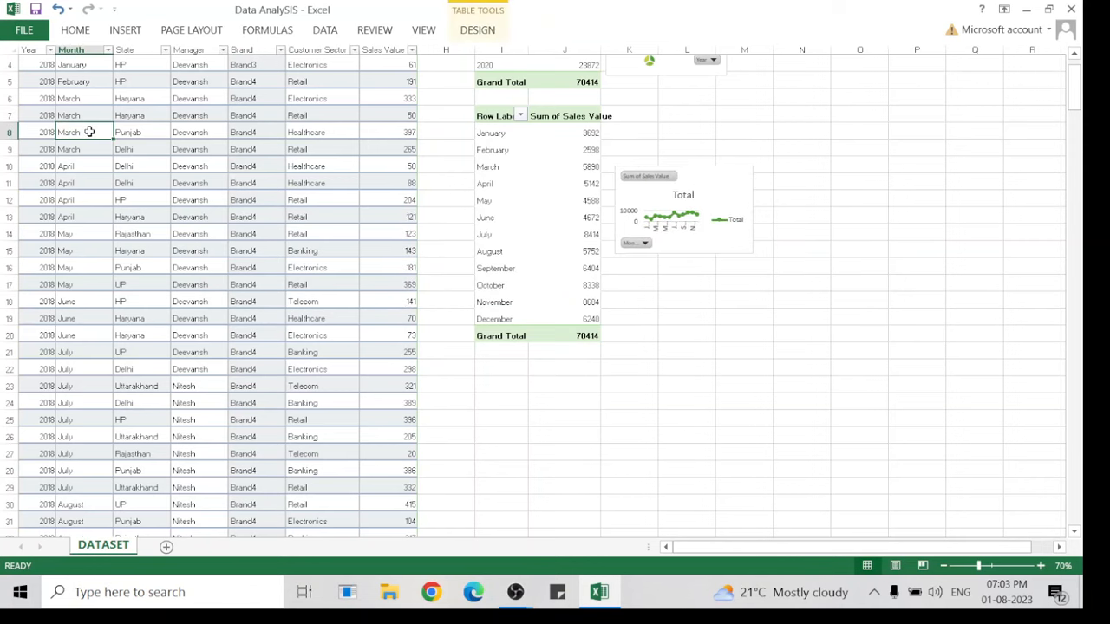
{"action": "key", "text": "ctrl+a"}
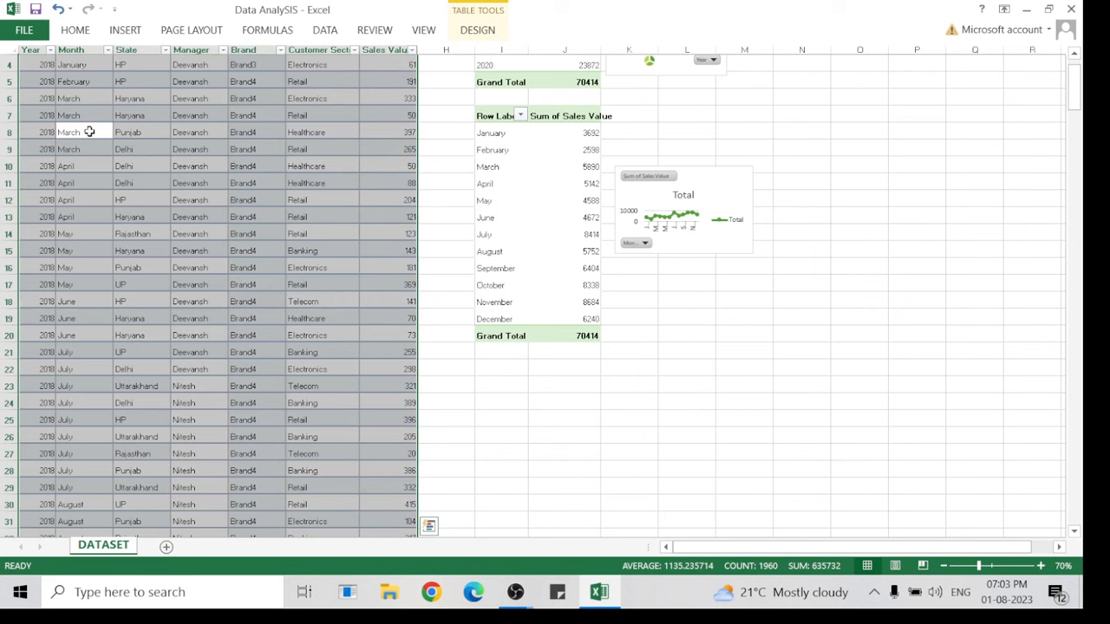
{"action": "left_click", "coordinate": [92, 31]}
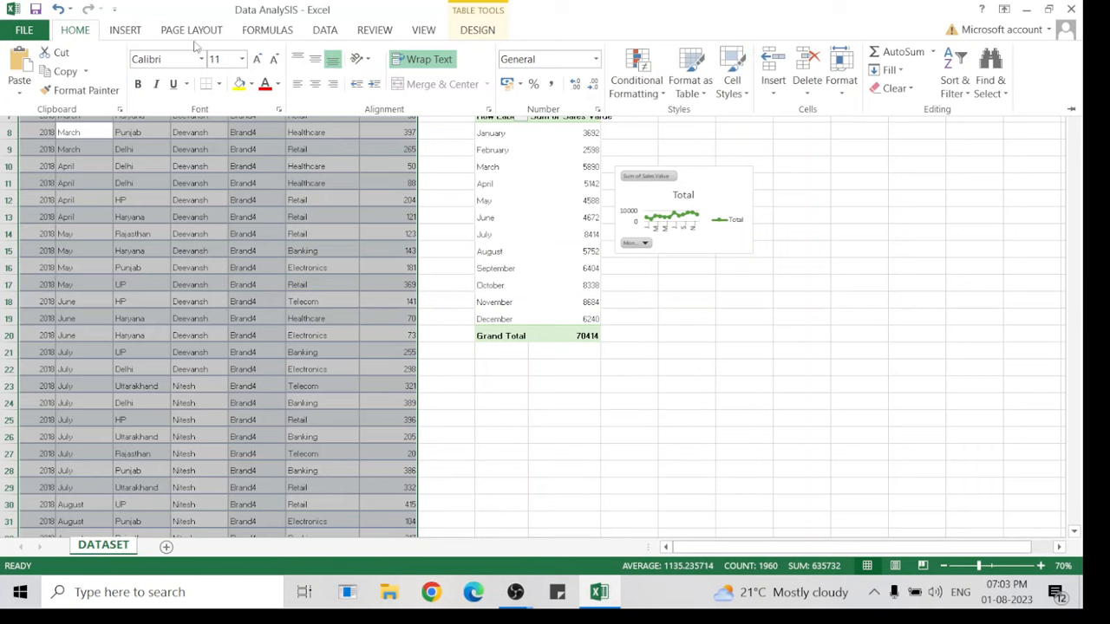
{"action": "left_click", "coordinate": [128, 32]}
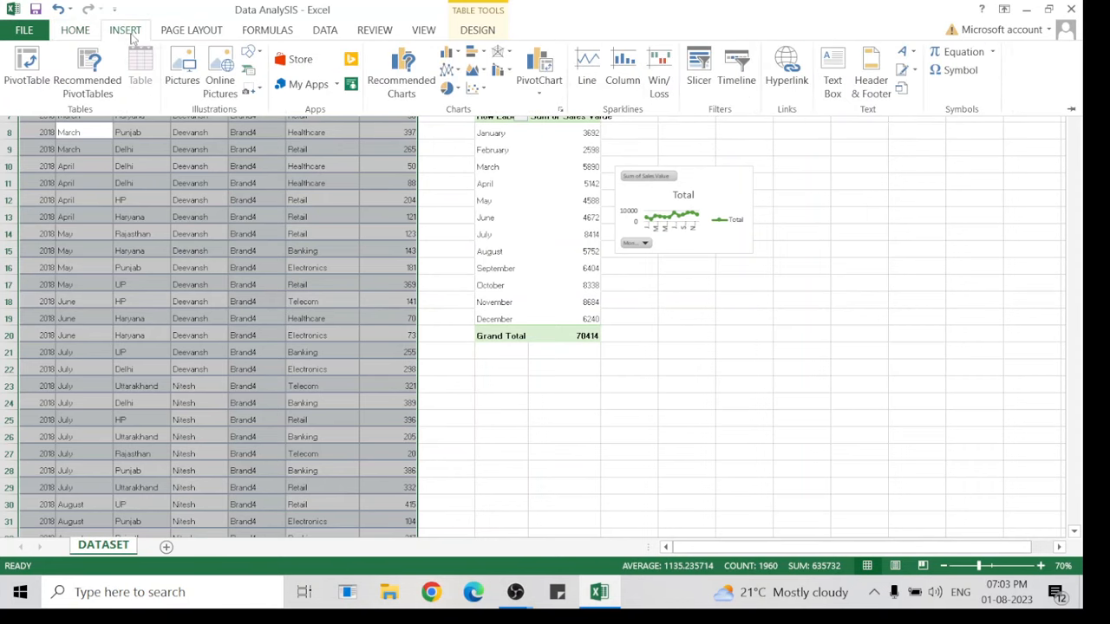
{"action": "left_click", "coordinate": [25, 71]}
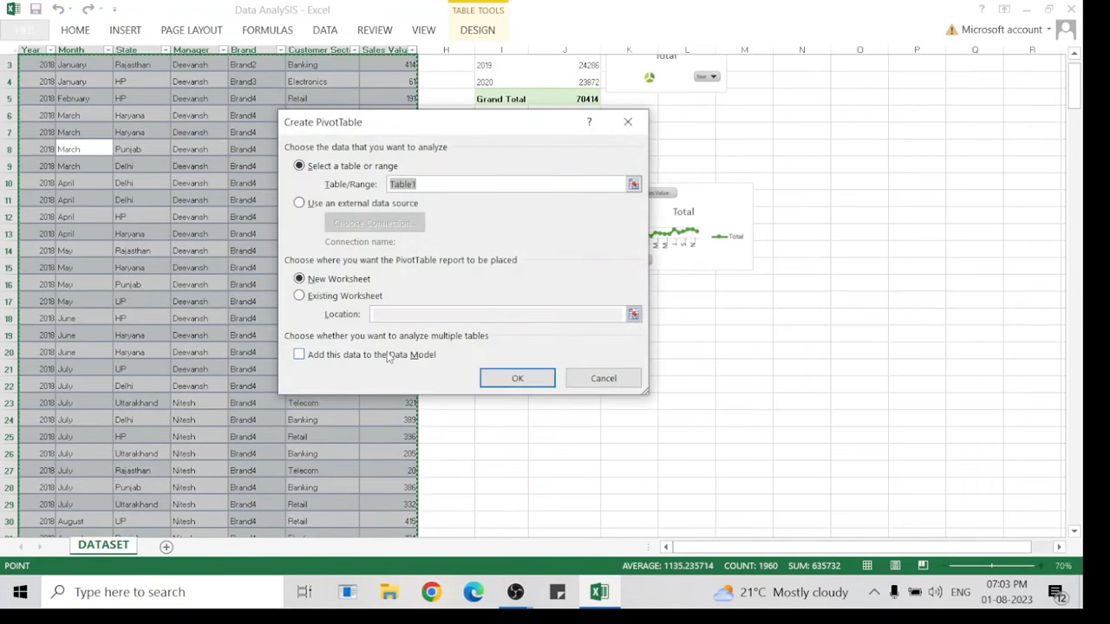
{"action": "left_click", "coordinate": [324, 297]}
{"action": "left_click", "coordinate": [482, 316]}
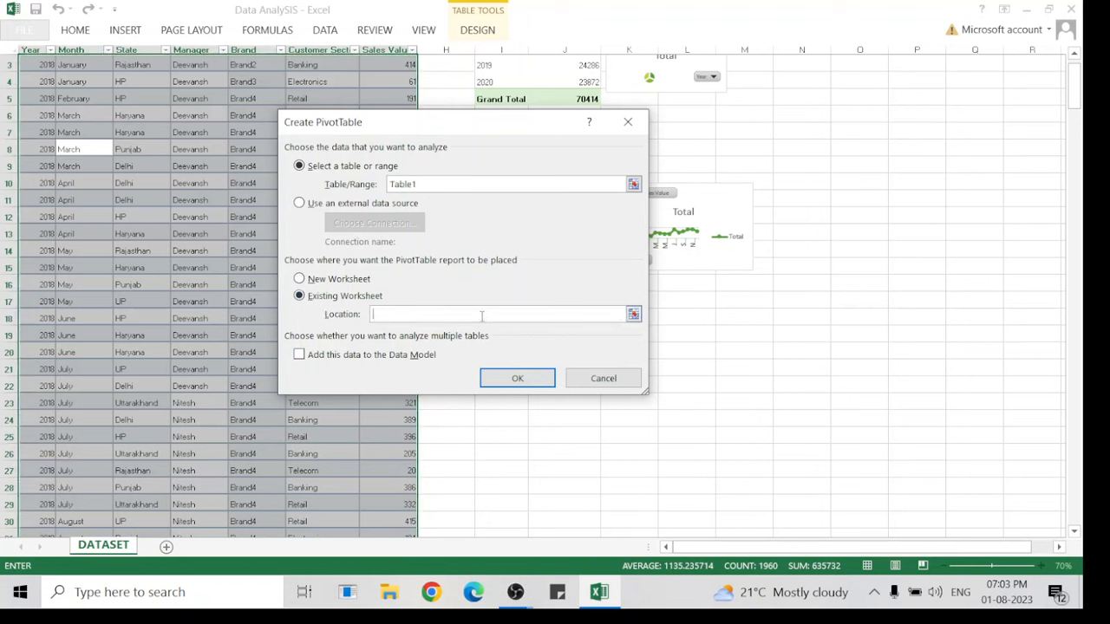
{"action": "left_click_drag", "start_coordinate": [519, 133], "coordinate": [288, 140]}
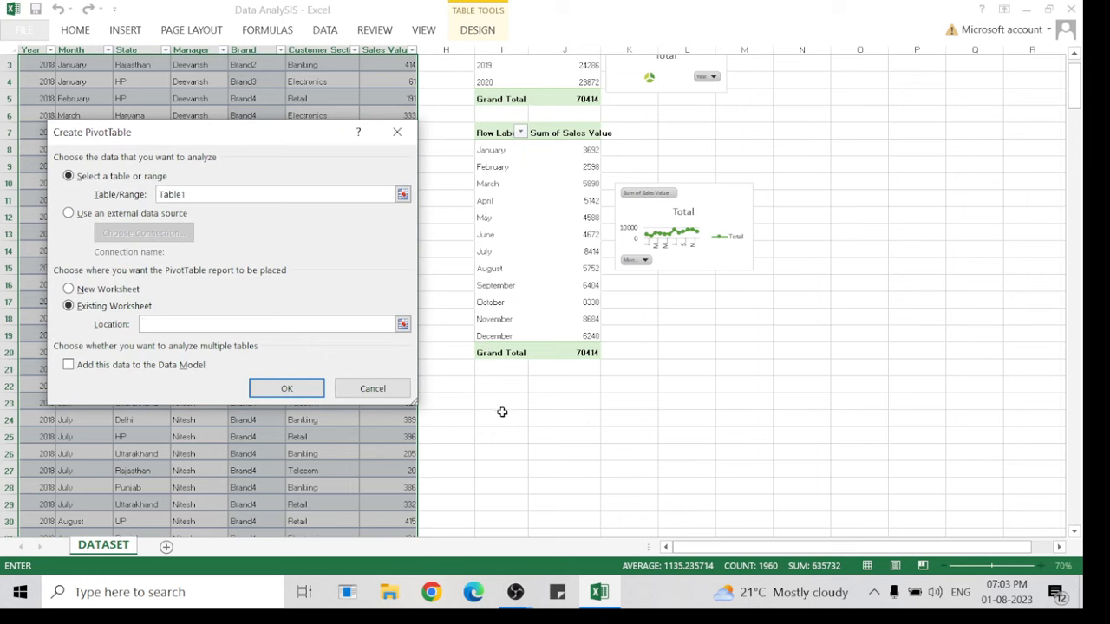
{"action": "left_click", "coordinate": [500, 384]}
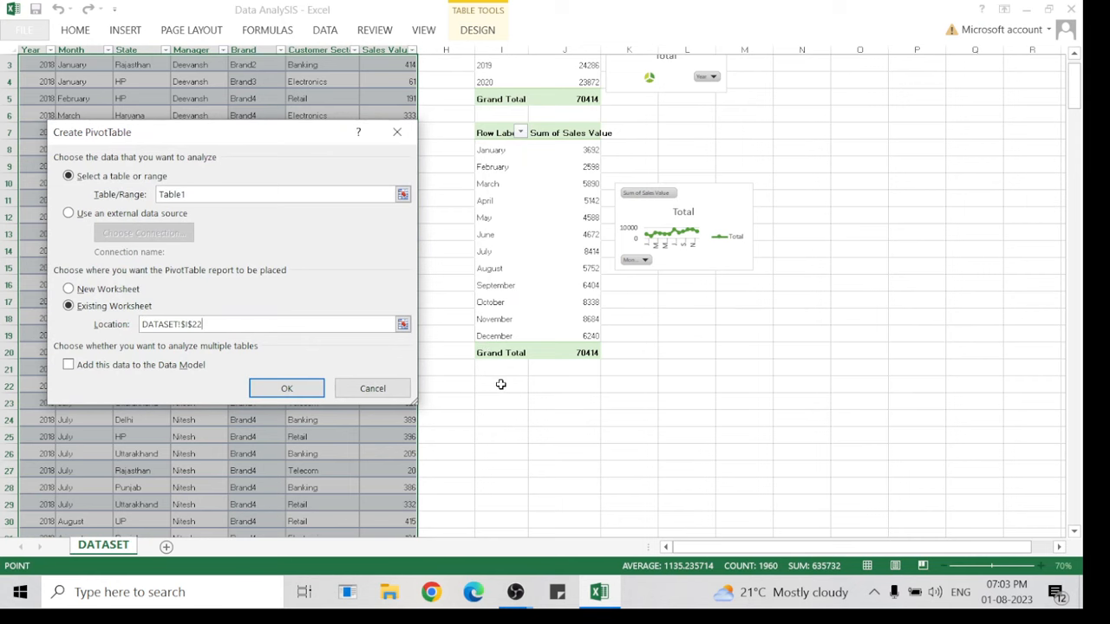
{"action": "left_click", "coordinate": [286, 387]}
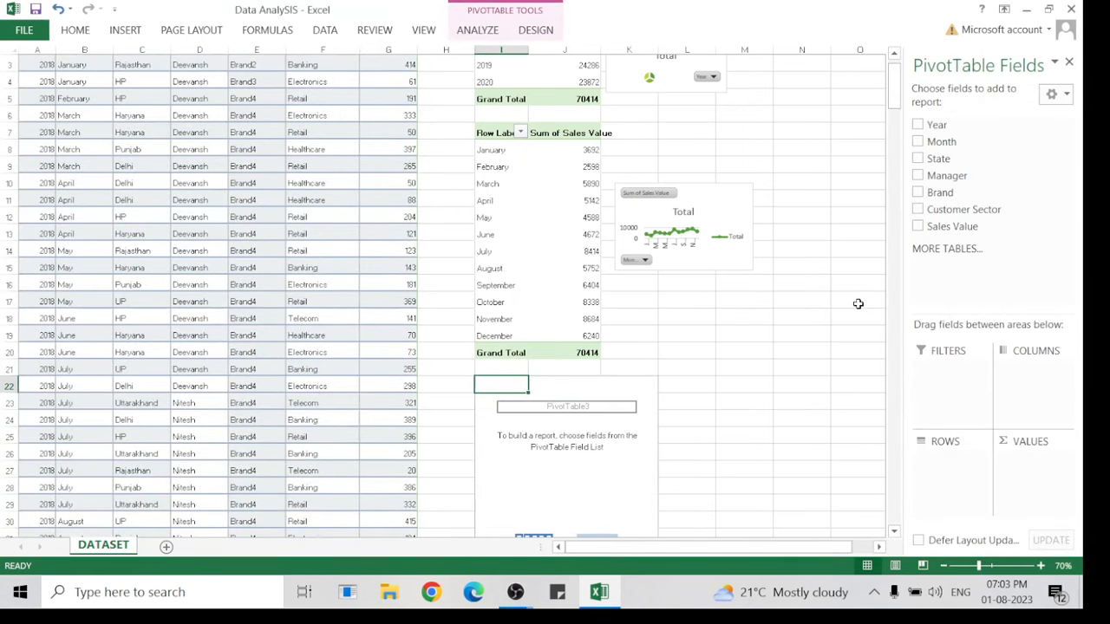
Add the State and Sales Value fields to the PivotTable at I22.
{"action": "left_click", "coordinate": [918, 160]}
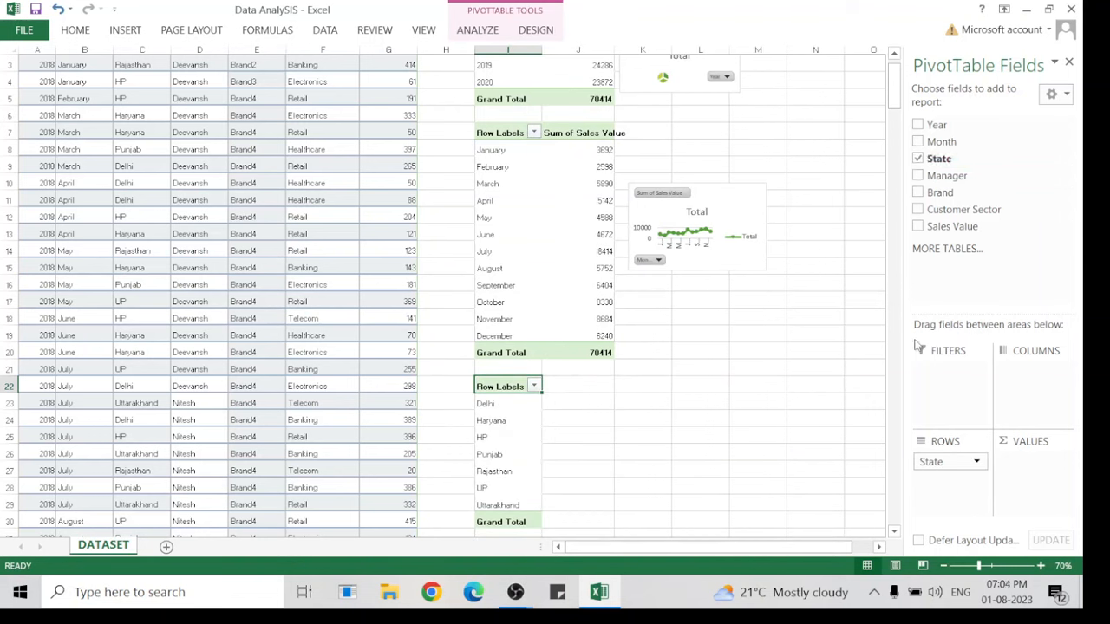
{"action": "left_click", "coordinate": [916, 226]}
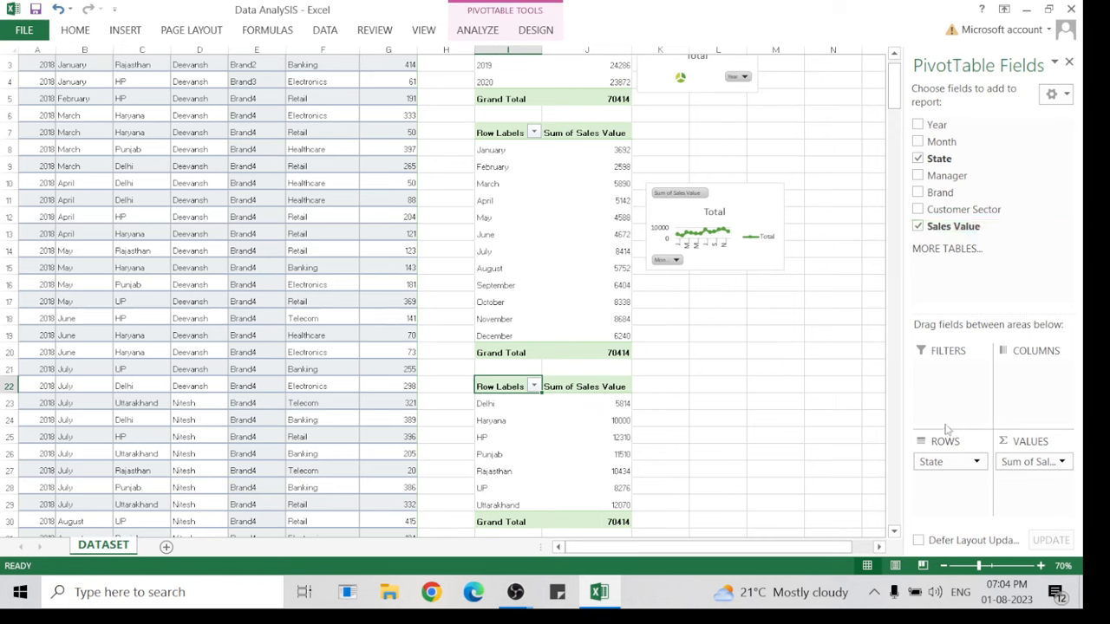
Insert an Area PivotChart for the state sales PivotTable.
{"action": "left_click", "coordinate": [562, 419]}
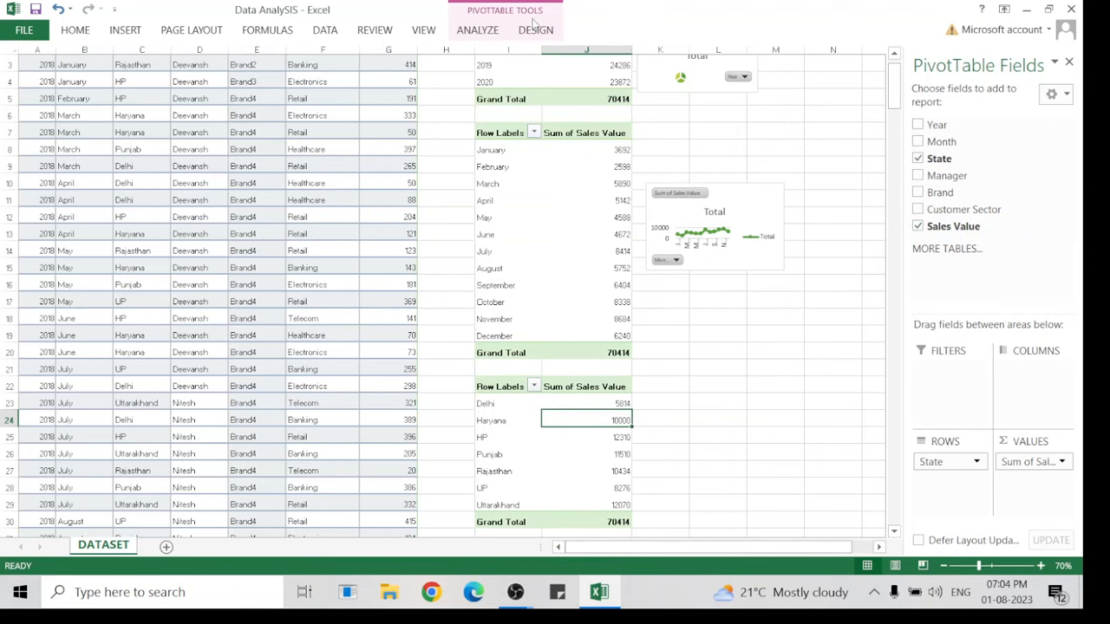
{"action": "left_click", "coordinate": [481, 31]}
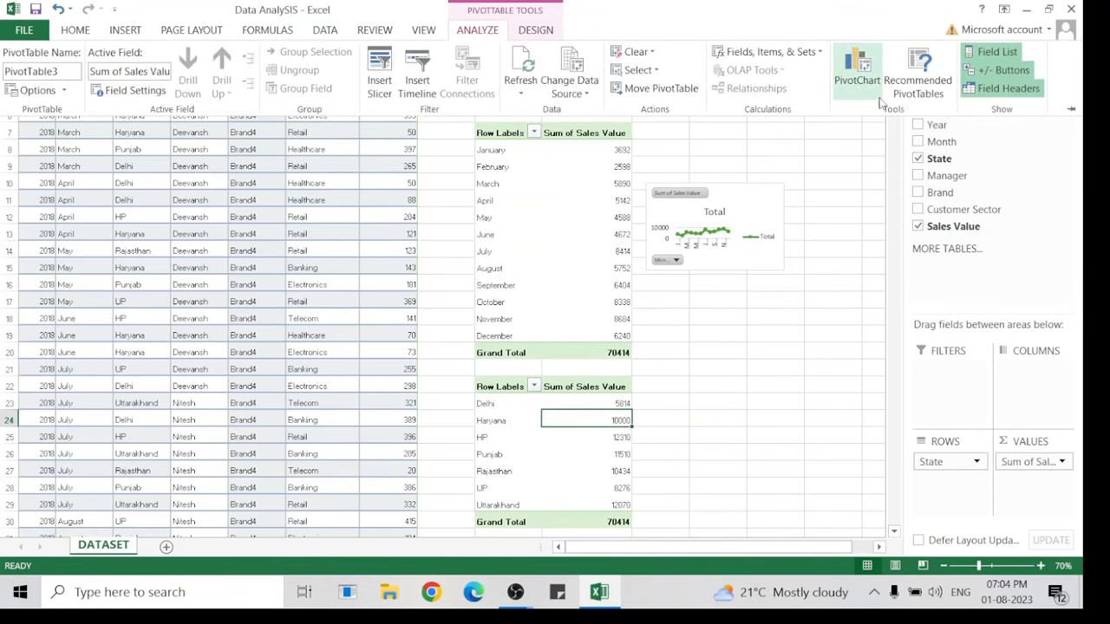
{"action": "left_click", "coordinate": [847, 78]}
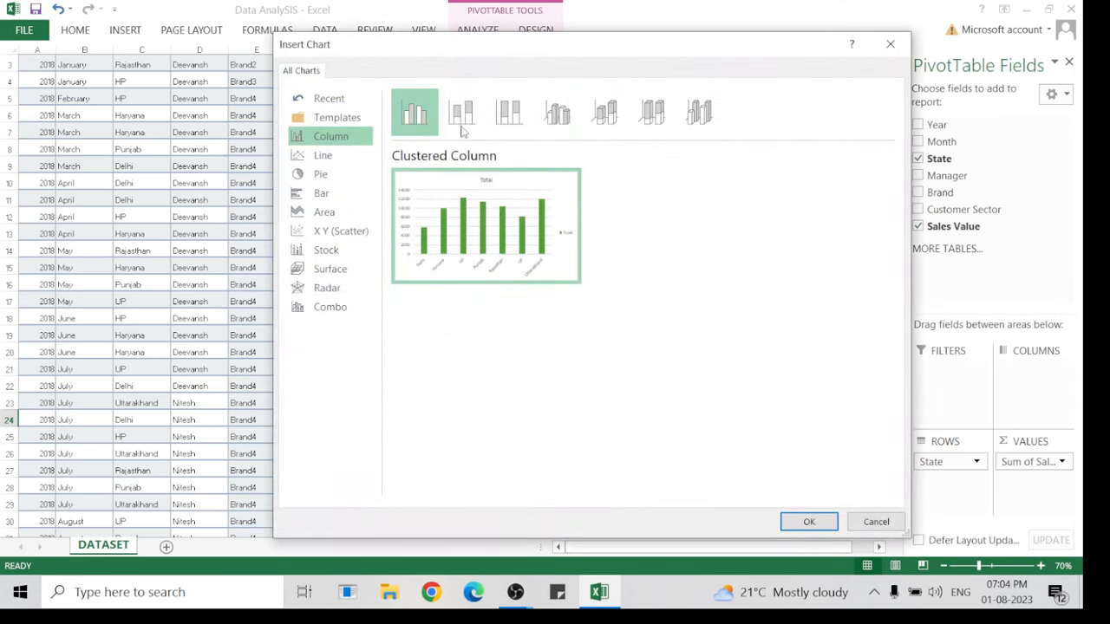
{"action": "left_click", "coordinate": [323, 158]}
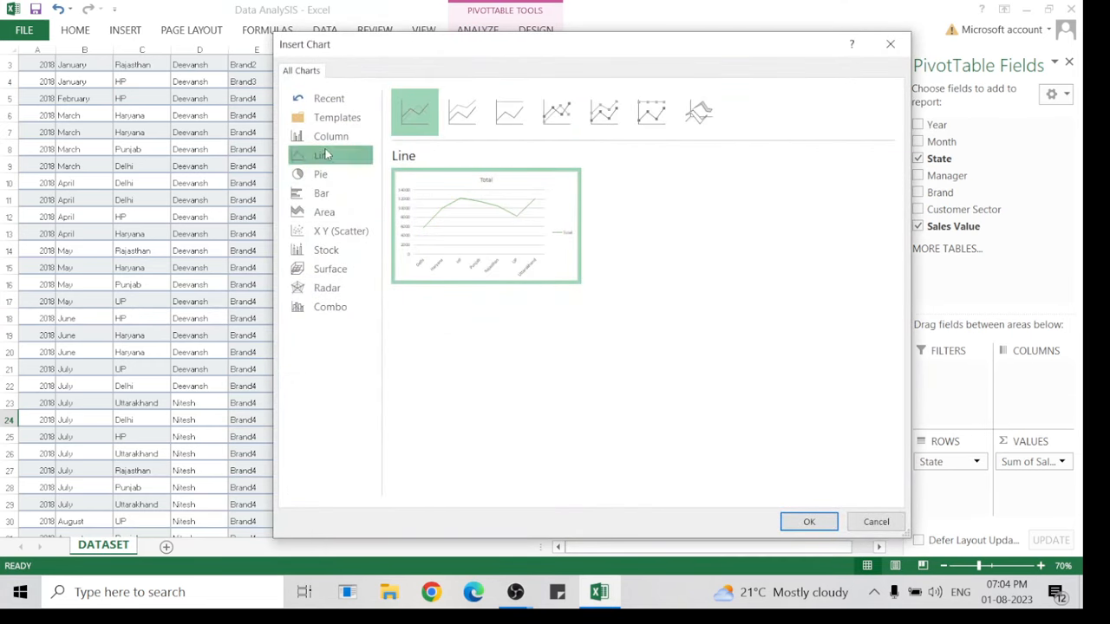
{"action": "left_click", "coordinate": [327, 215]}
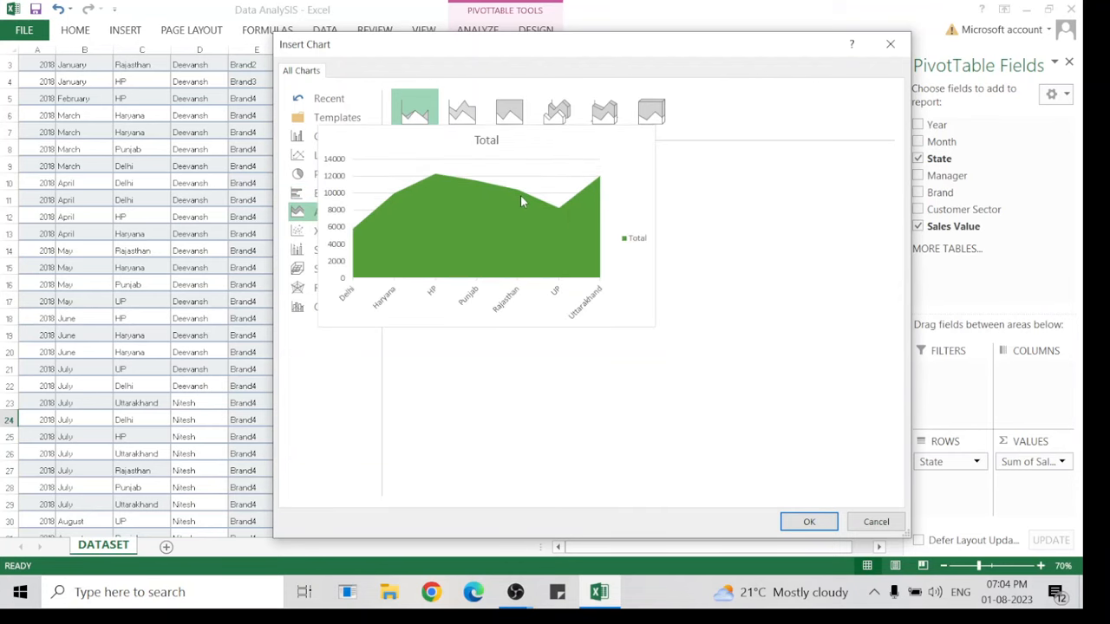
{"action": "mouse_move", "coordinate": [490, 181]}
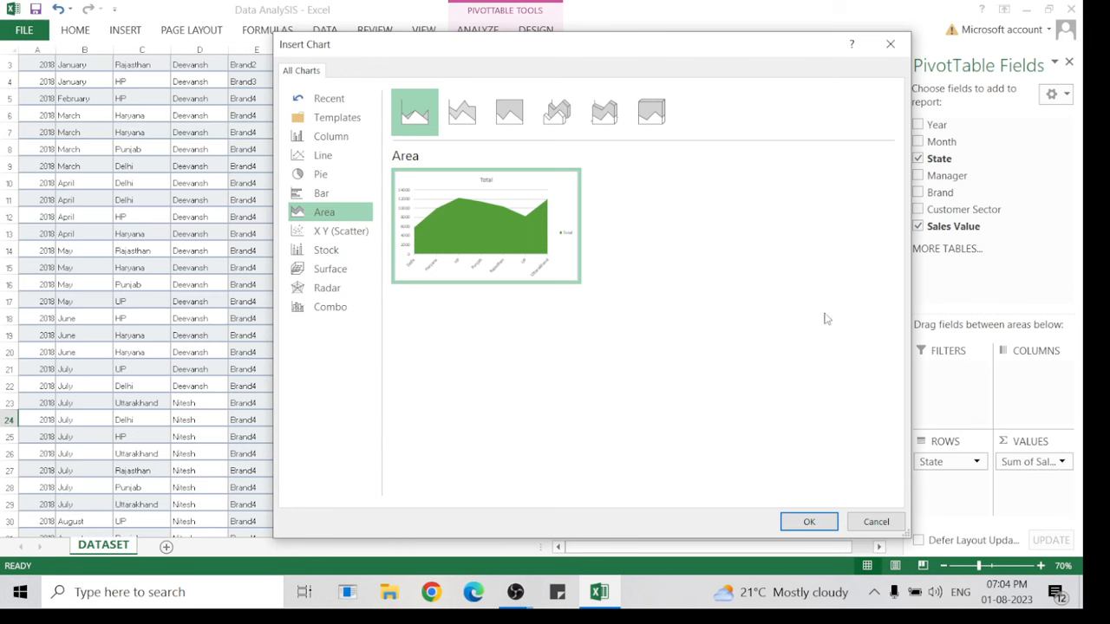
{"action": "left_click", "coordinate": [791, 521]}
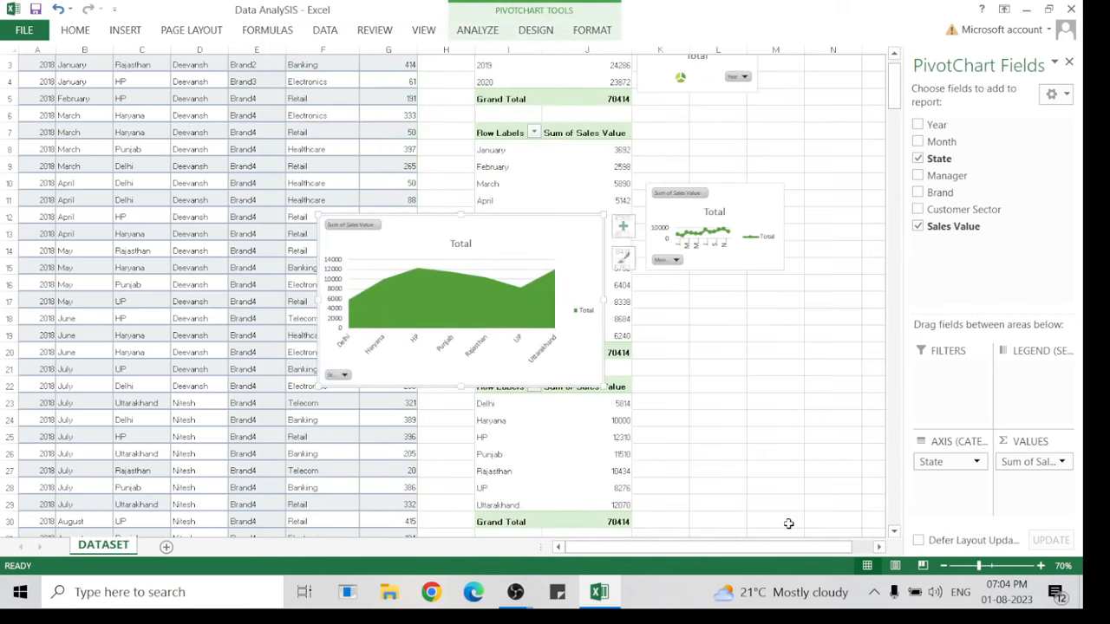
Shrink the state area PivotChart and move it beside the state PivotTable, over columns K to N from row 22.
{"action": "left_click_drag", "start_coordinate": [548, 231], "coordinate": [762, 300]}
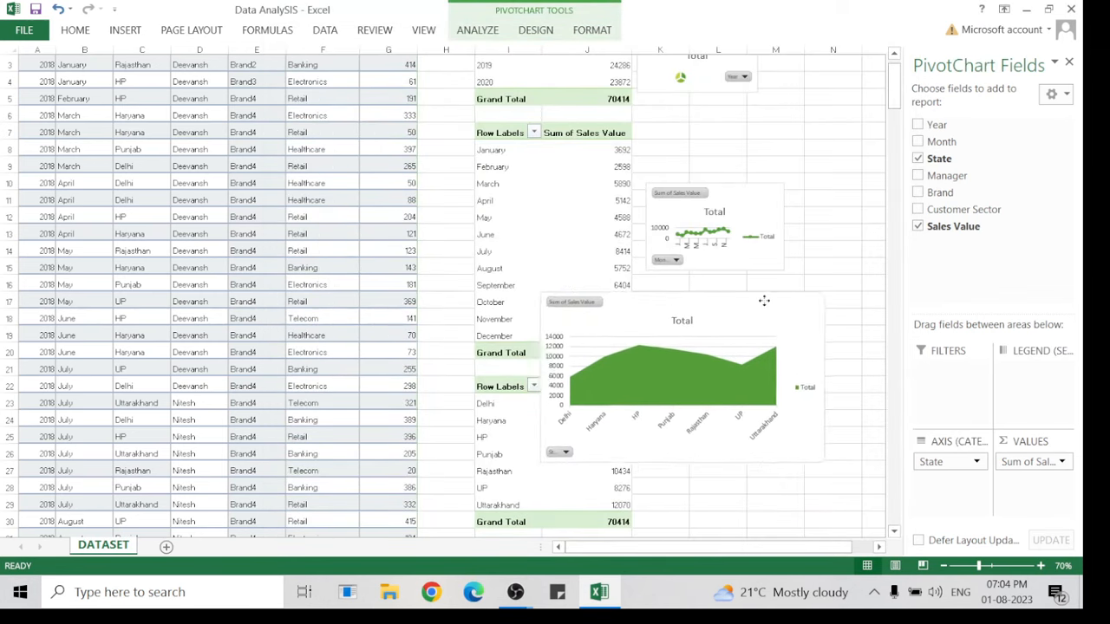
{"action": "left_click_drag", "start_coordinate": [815, 453], "coordinate": [743, 396]}
{"action": "left_click_drag", "start_coordinate": [693, 318], "coordinate": [820, 419]}
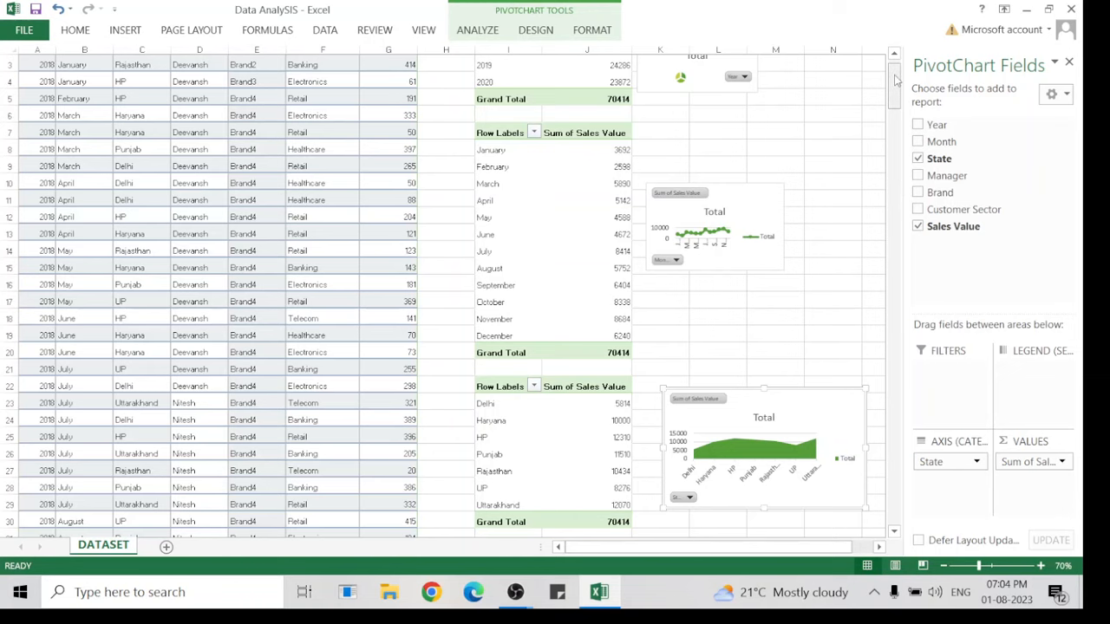
Create a PivotTable from the whole sales table at cell I32 of the existing DATASET worksheet, with the Manager and Sales Value fields.
{"action": "left_click_drag", "start_coordinate": [894, 102], "coordinate": [894, 152]}
{"action": "left_click", "coordinate": [298, 196]}
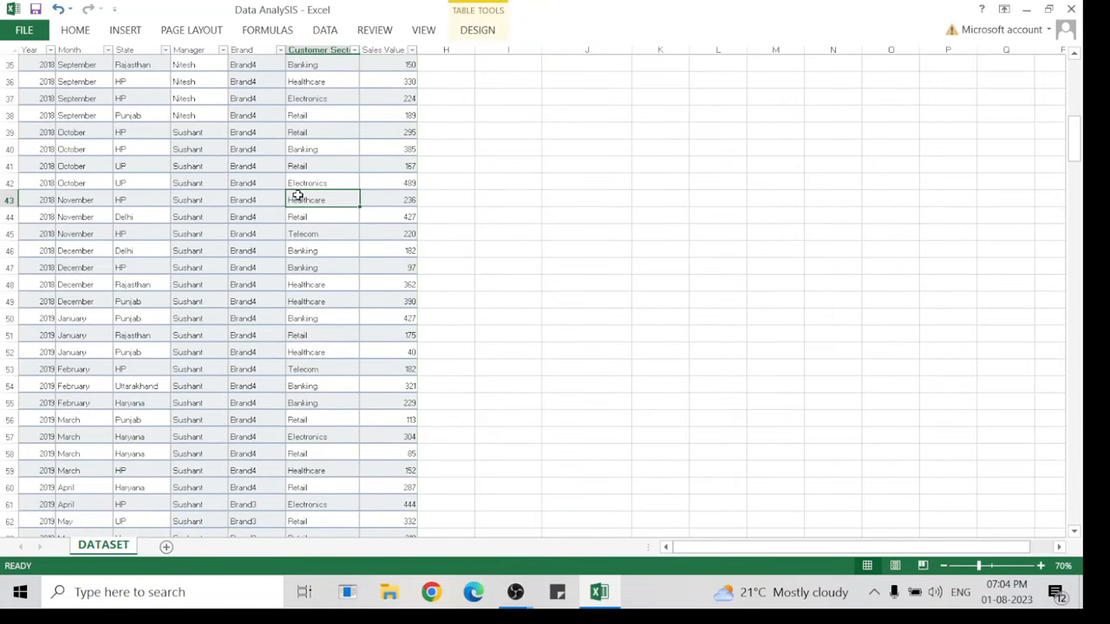
{"action": "key", "text": "ctrl+a"}
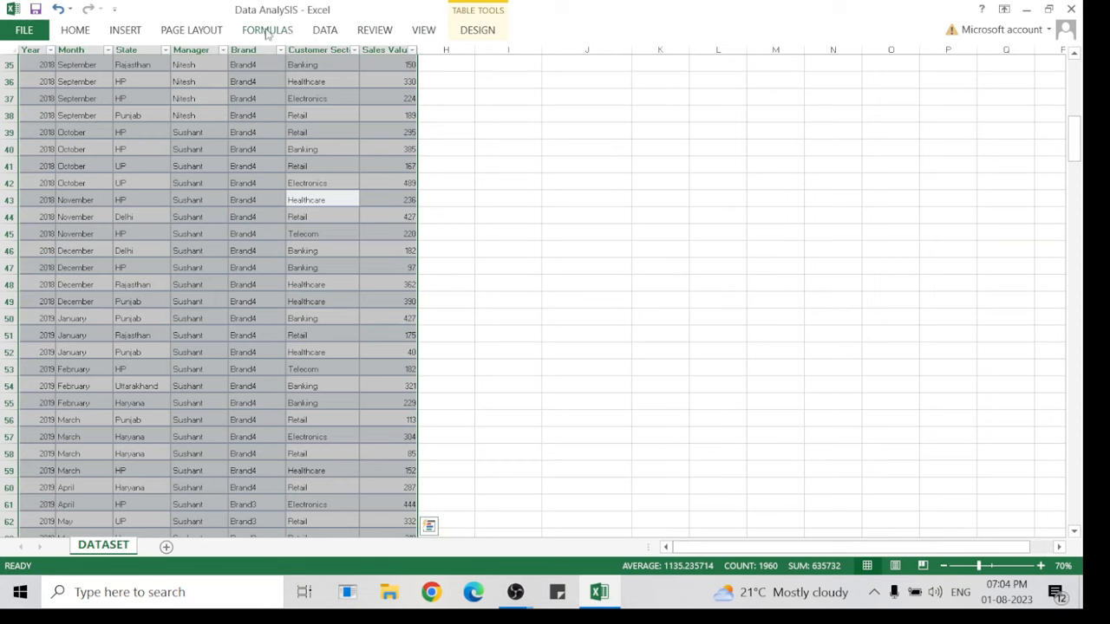
{"action": "left_click", "coordinate": [123, 30]}
{"action": "left_click", "coordinate": [26, 62]}
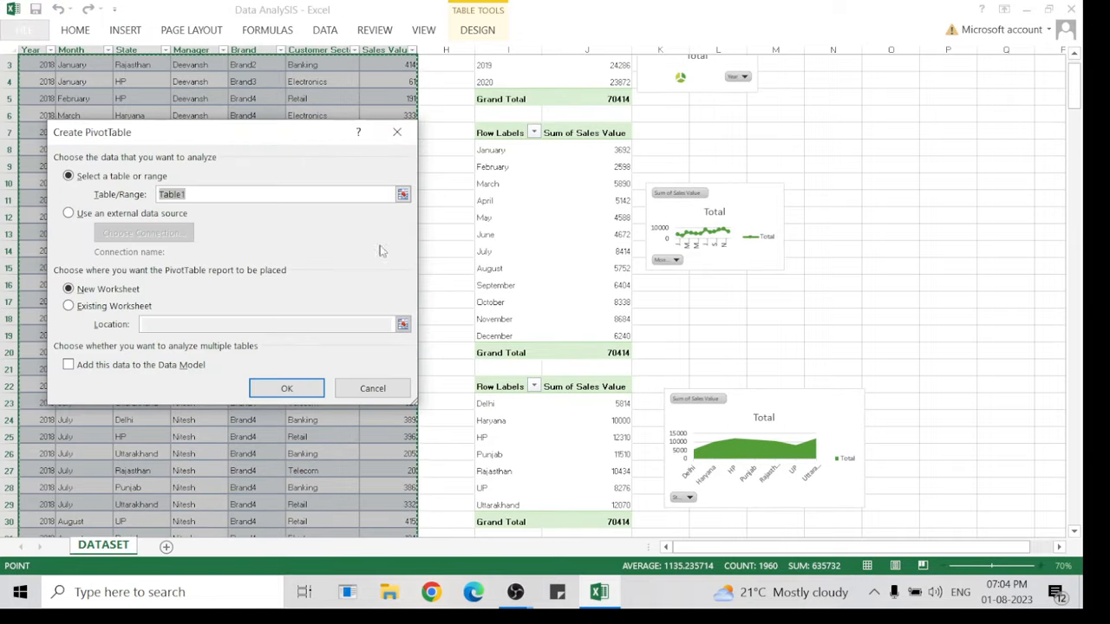
{"action": "left_click", "coordinate": [96, 310]}
{"action": "left_click_drag", "start_coordinate": [1077, 95], "coordinate": [1079, 135]}
{"action": "left_click", "coordinate": [484, 196]}
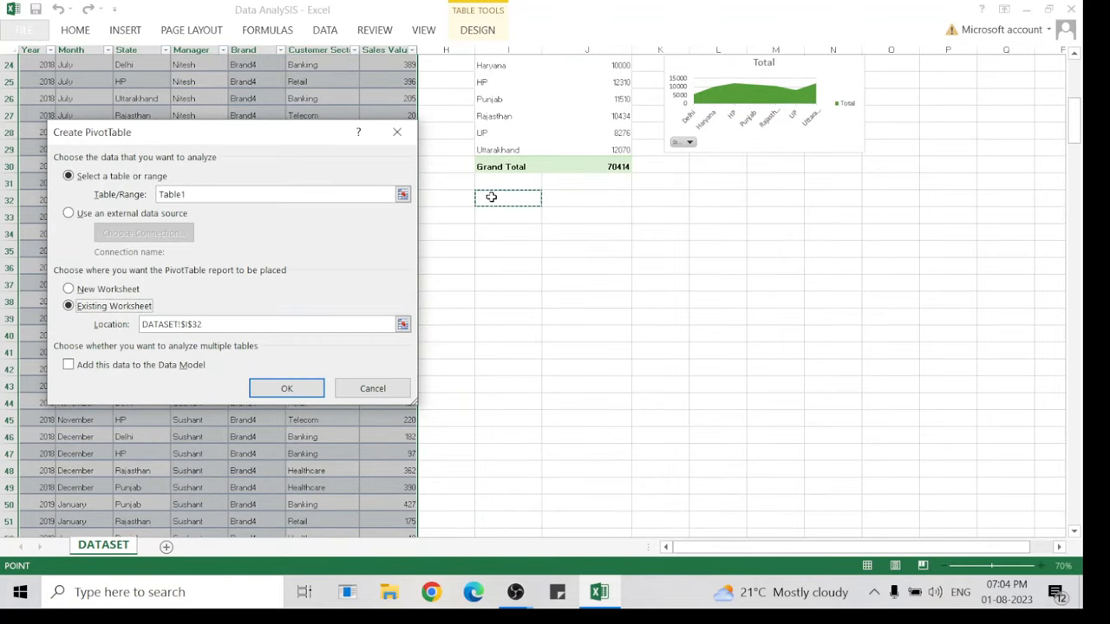
{"action": "left_click", "coordinate": [276, 388]}
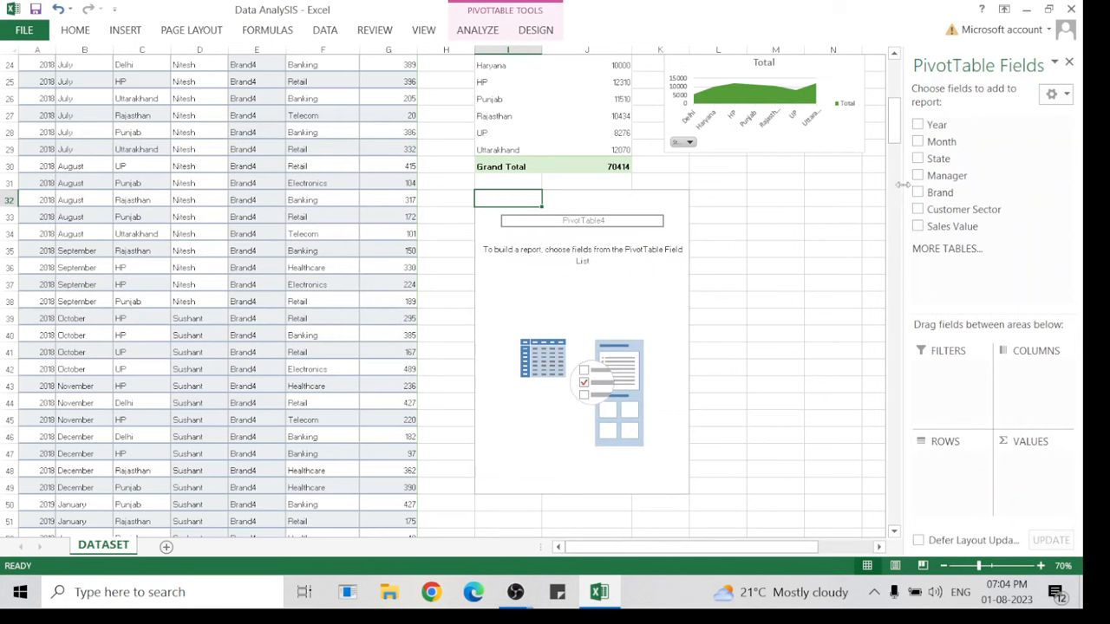
{"action": "left_click", "coordinate": [918, 176]}
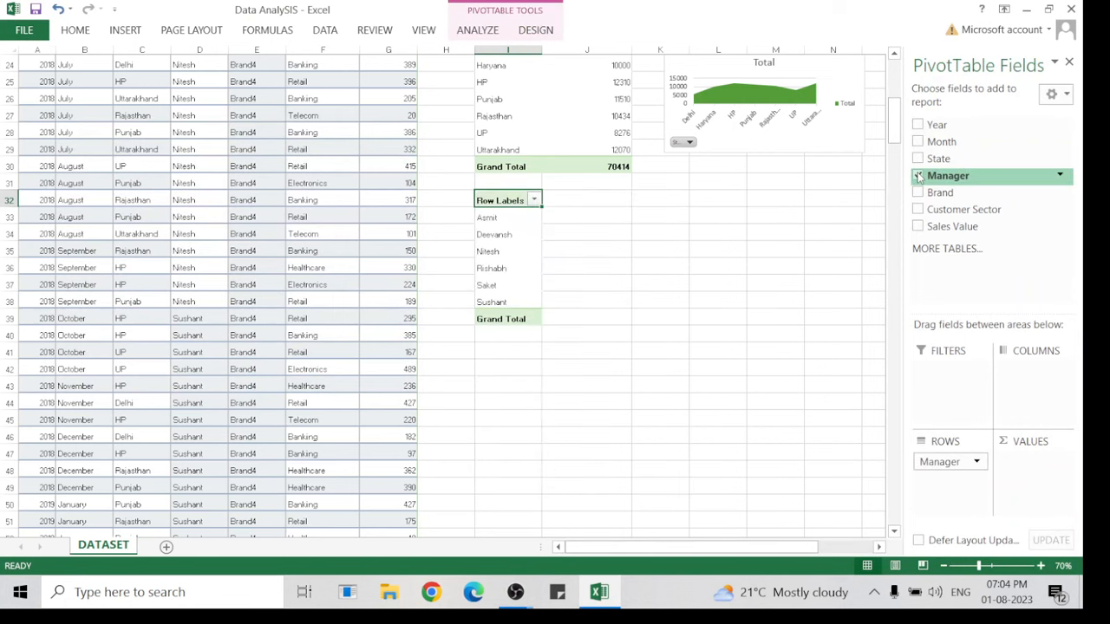
{"action": "left_click", "coordinate": [918, 226]}
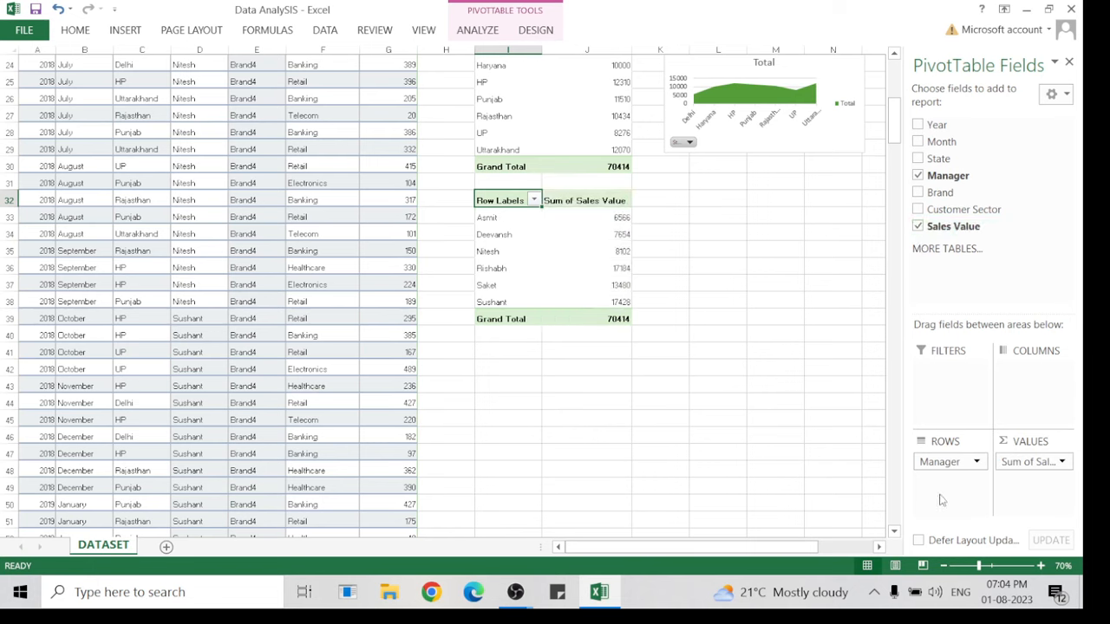
Insert a Clustered Bar PivotChart for the manager sales PivotTable.
{"action": "left_click", "coordinate": [567, 251]}
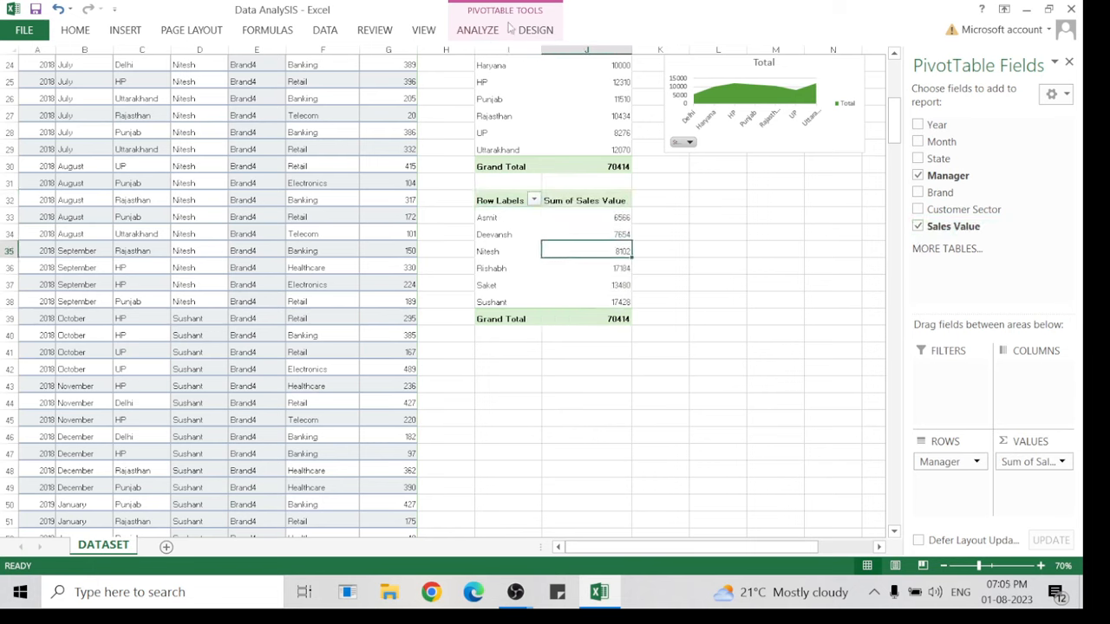
{"action": "left_click", "coordinate": [476, 30]}
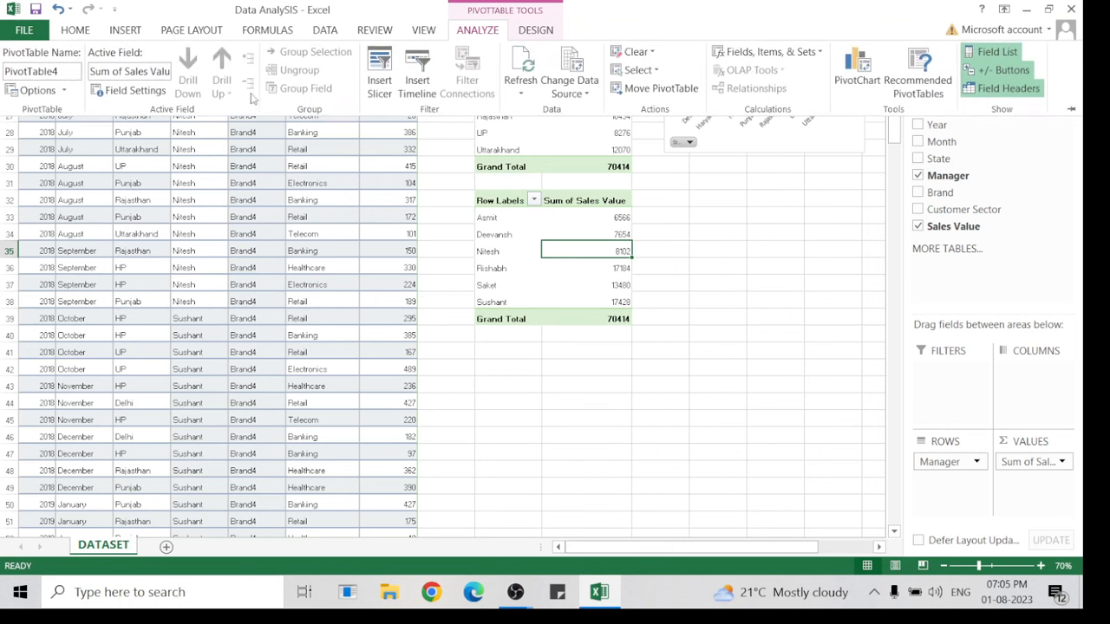
{"action": "left_click", "coordinate": [856, 71]}
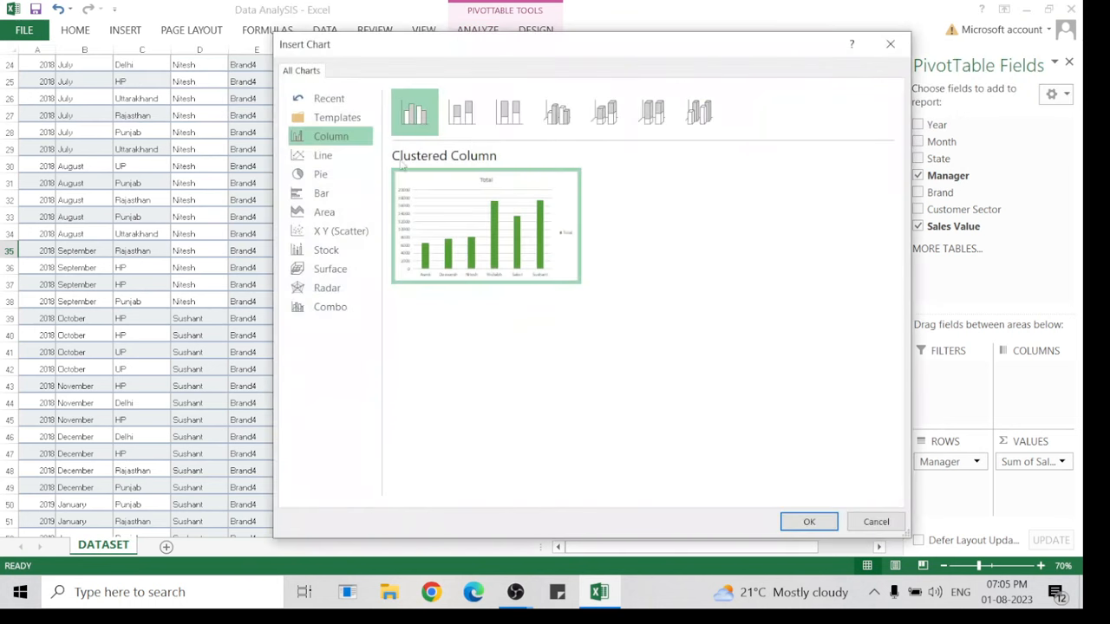
{"action": "left_click", "coordinate": [312, 174]}
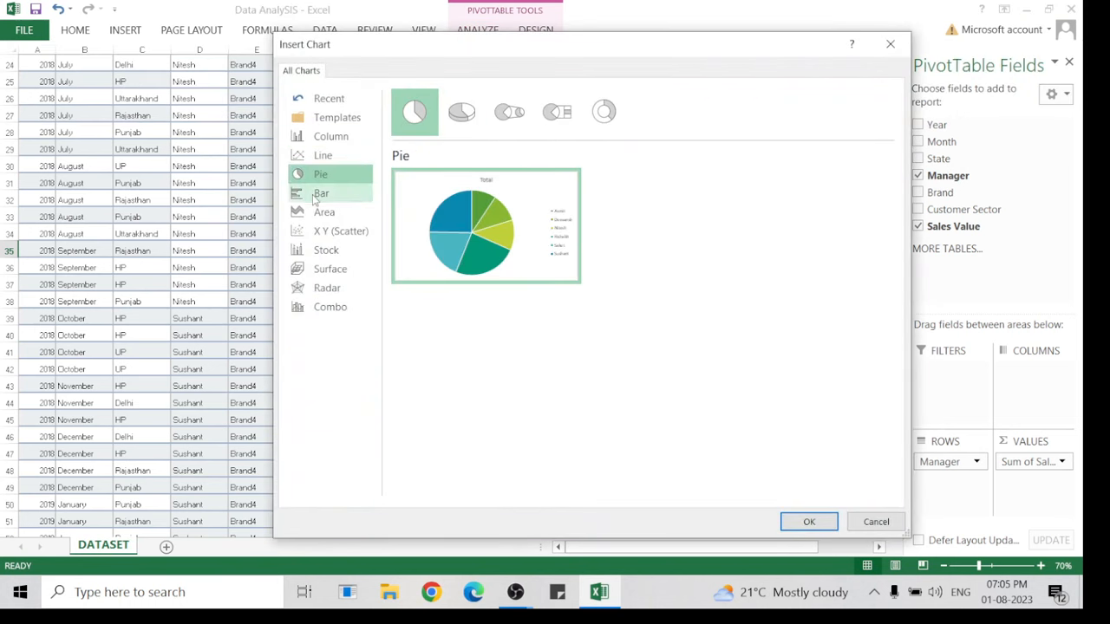
{"action": "left_click", "coordinate": [317, 194]}
{"action": "mouse_move", "coordinate": [466, 215]}
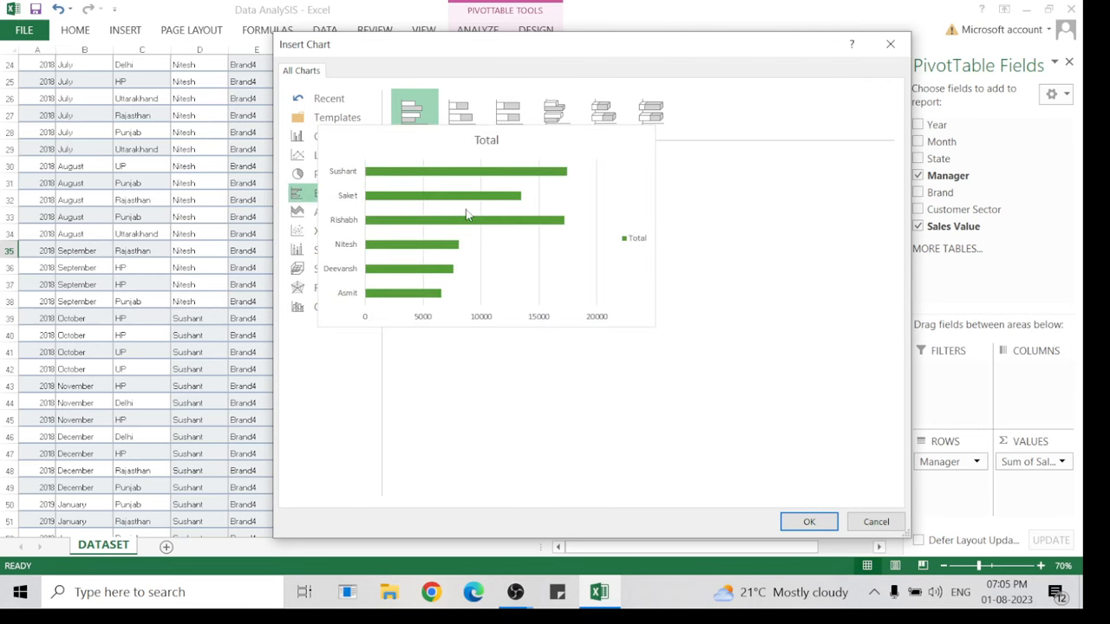
{"action": "left_click", "coordinate": [461, 114]}
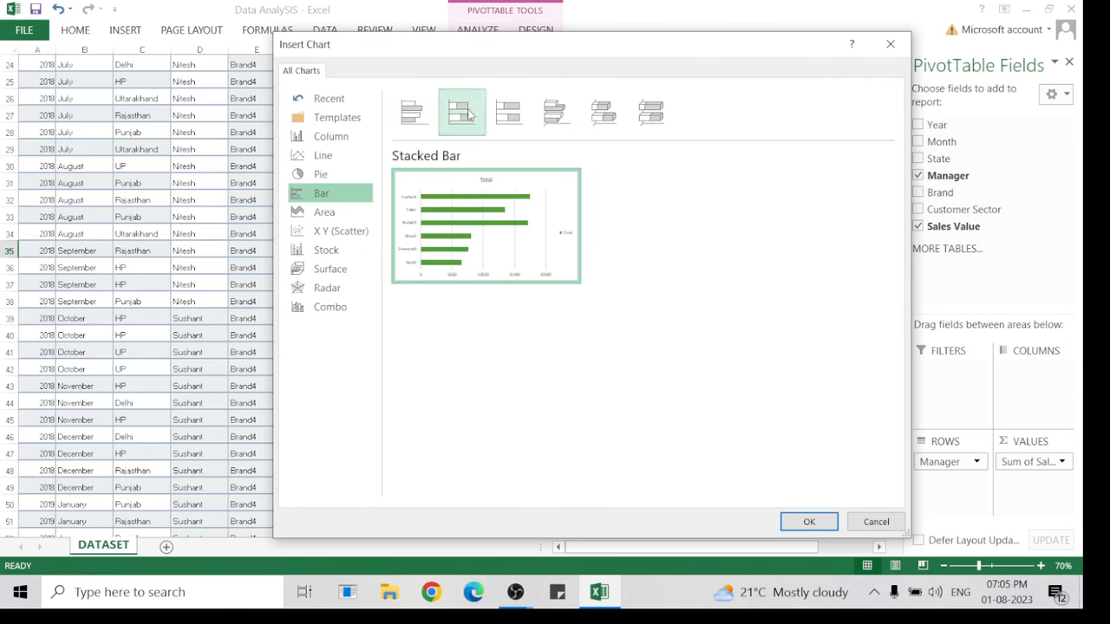
{"action": "left_click", "coordinate": [419, 122]}
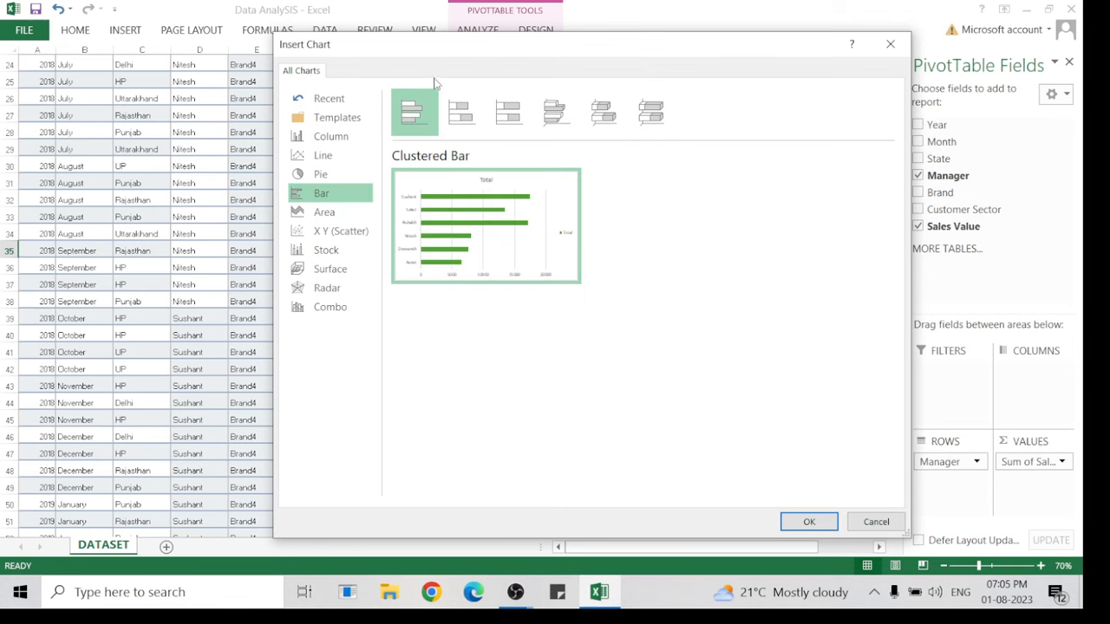
{"action": "left_click", "coordinate": [809, 521]}
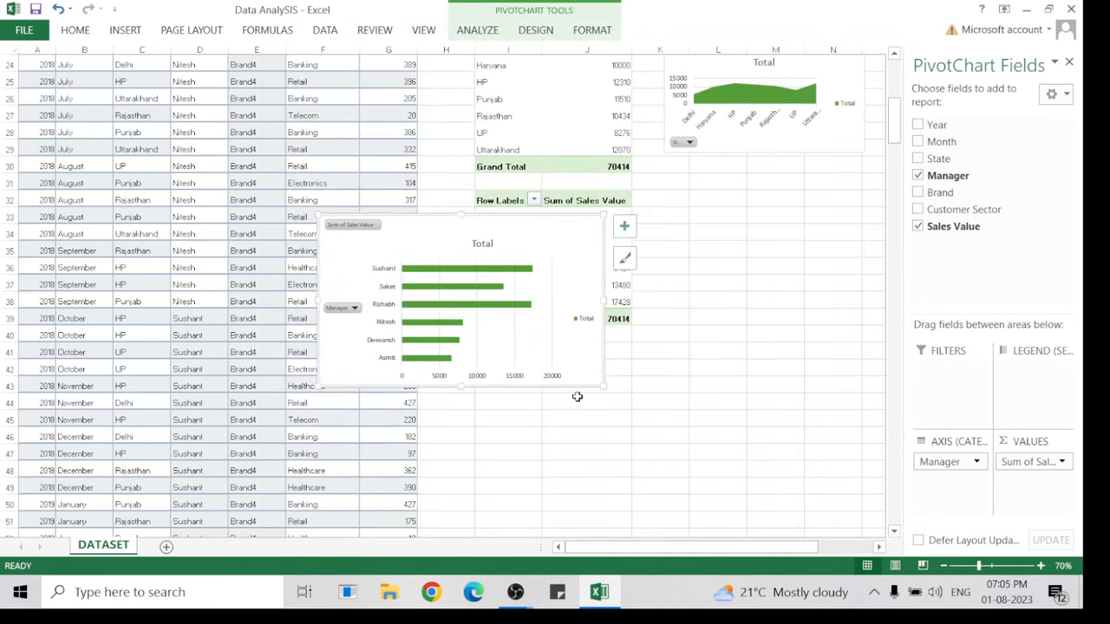
Shrink the manager bar PivotChart and move it beside the manager PivotTable, over columns K to N from row 32.
{"action": "left_click_drag", "start_coordinate": [599, 381], "coordinate": [498, 314]}
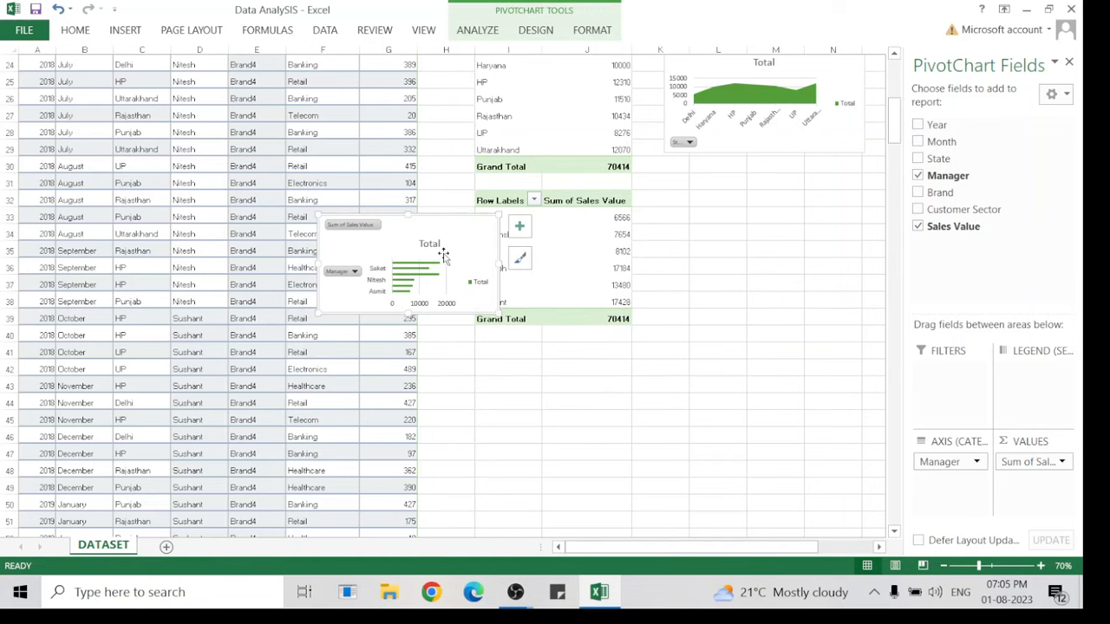
{"action": "left_click_drag", "start_coordinate": [466, 227], "coordinate": [804, 211]}
{"action": "left_click", "coordinate": [702, 370]}
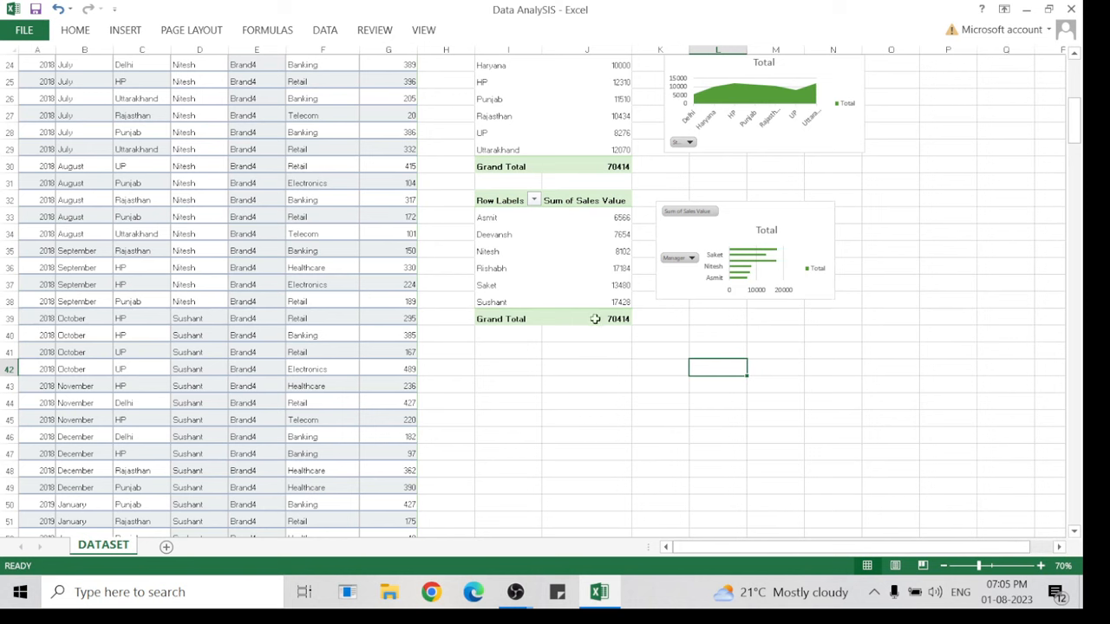
{"action": "left_click", "coordinate": [570, 280]}
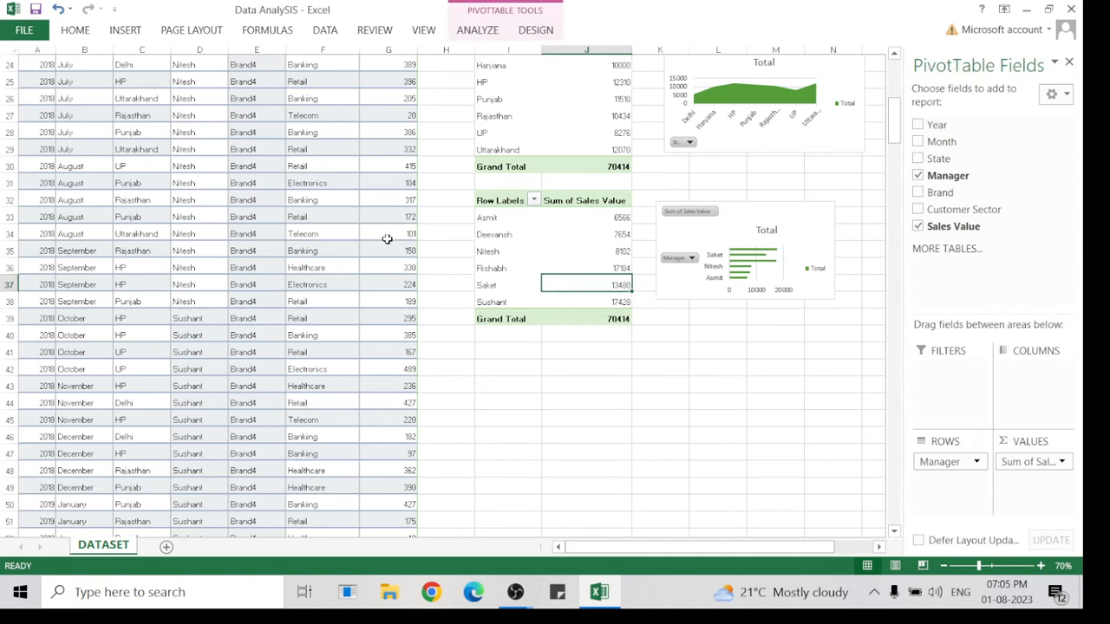
{"action": "left_click", "coordinate": [462, 186]}
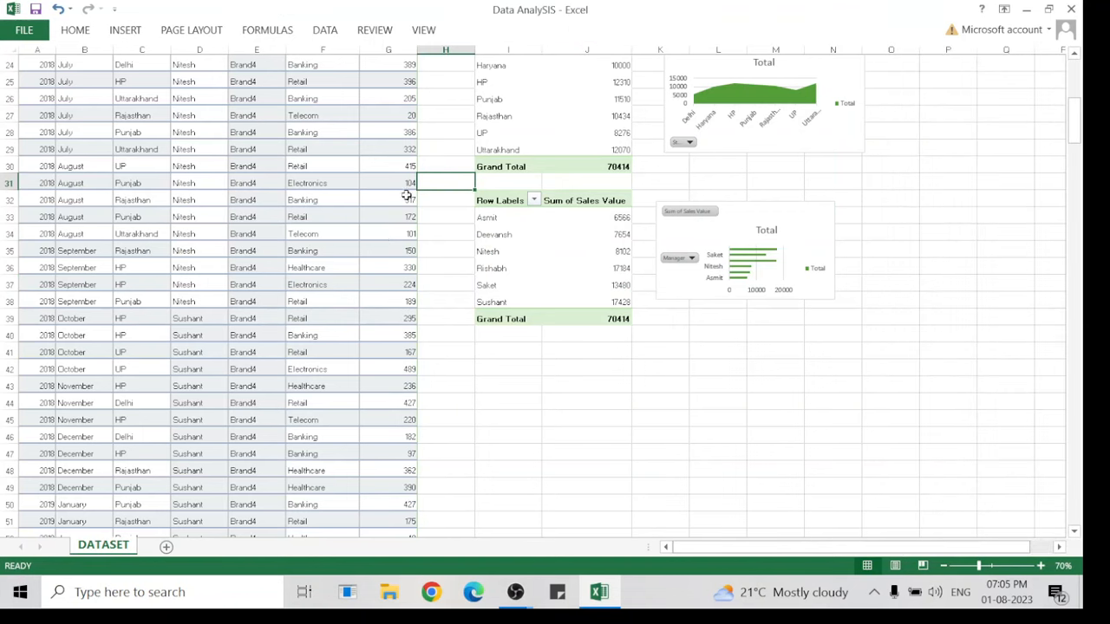
Create a PivotTable from the whole sales table at cell I41 of the existing DATASET worksheet, with the Brand and Sales Value fields.
{"action": "left_click", "coordinate": [247, 93]}
{"action": "key", "text": "ctrl+a"}
{"action": "left_click", "coordinate": [247, 98]}
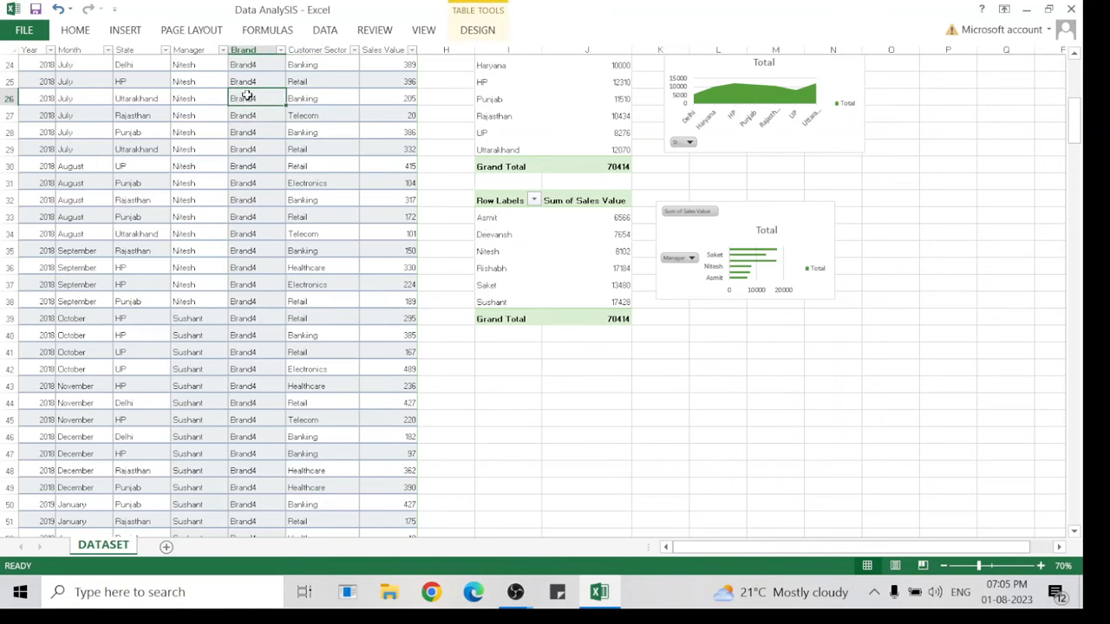
{"action": "key", "text": "ctrl+a"}
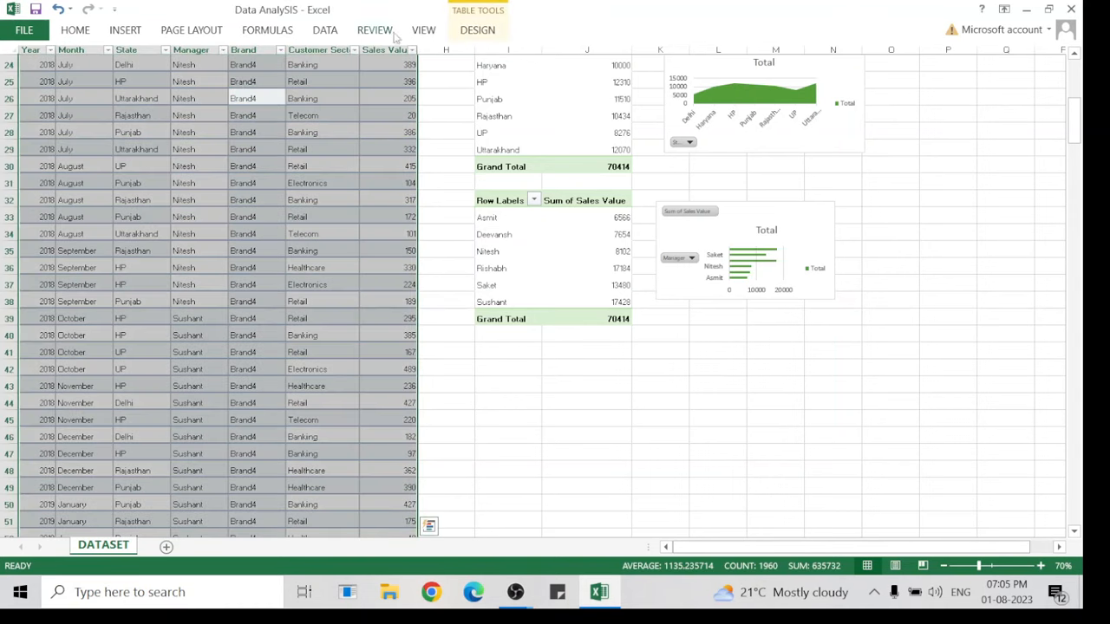
{"action": "left_click", "coordinate": [126, 30]}
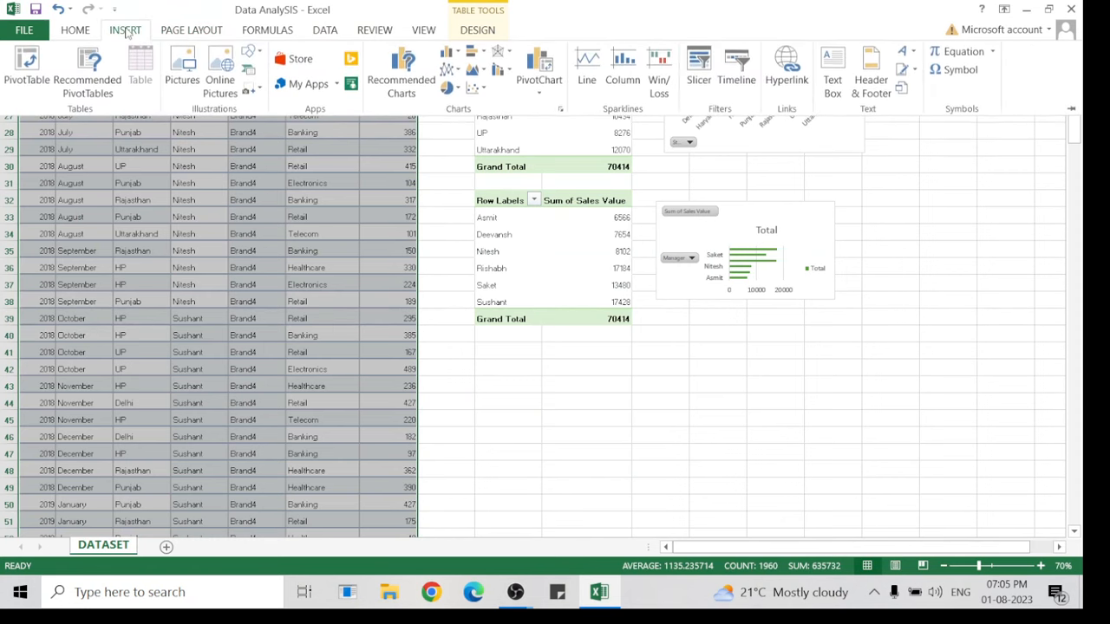
{"action": "left_click", "coordinate": [25, 73]}
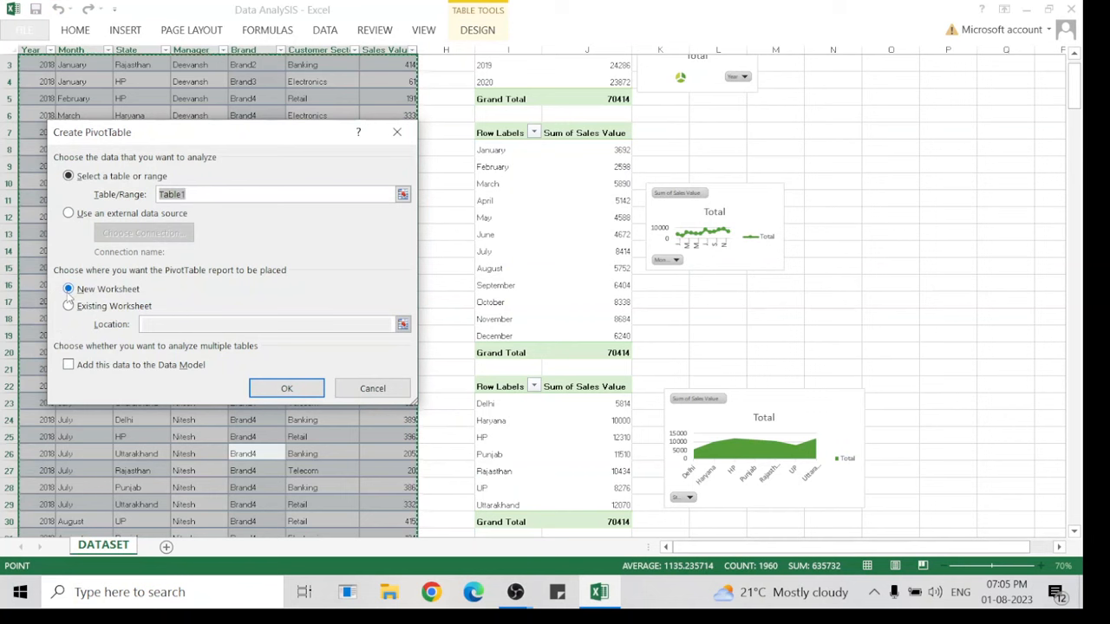
{"action": "left_click", "coordinate": [68, 305]}
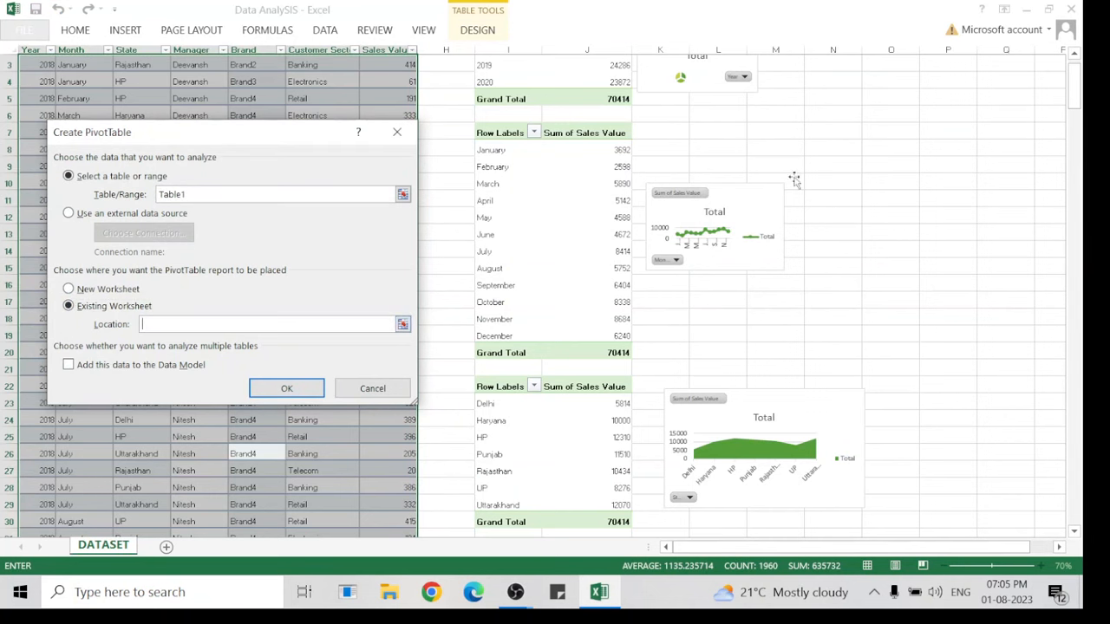
{"action": "left_click_drag", "start_coordinate": [1082, 91], "coordinate": [1082, 123]}
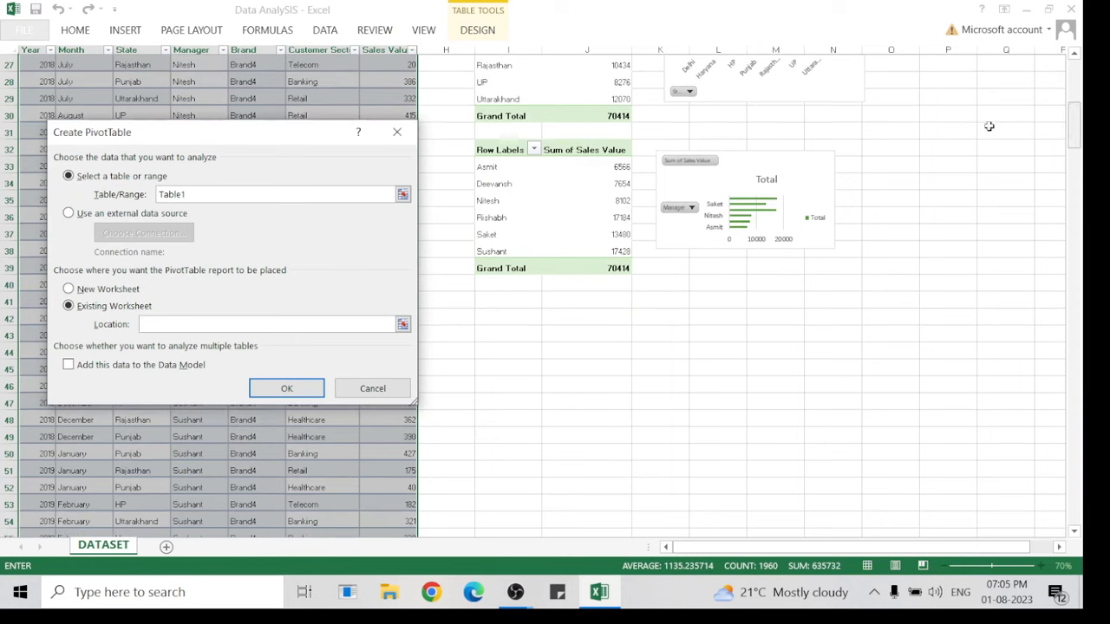
{"action": "left_click", "coordinate": [506, 302]}
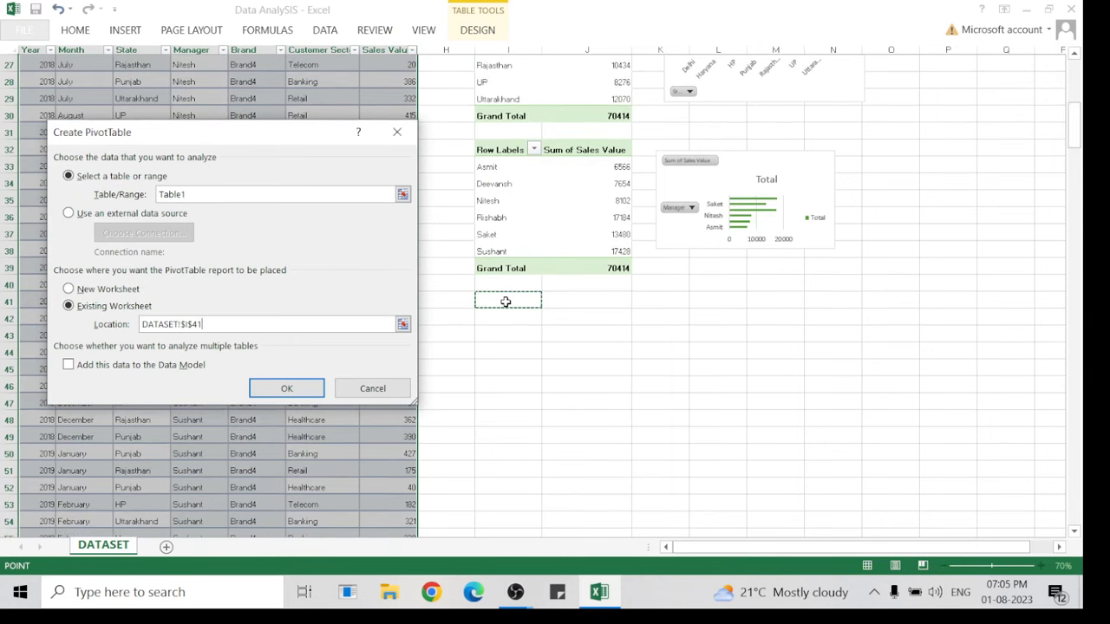
{"action": "left_click", "coordinate": [284, 392]}
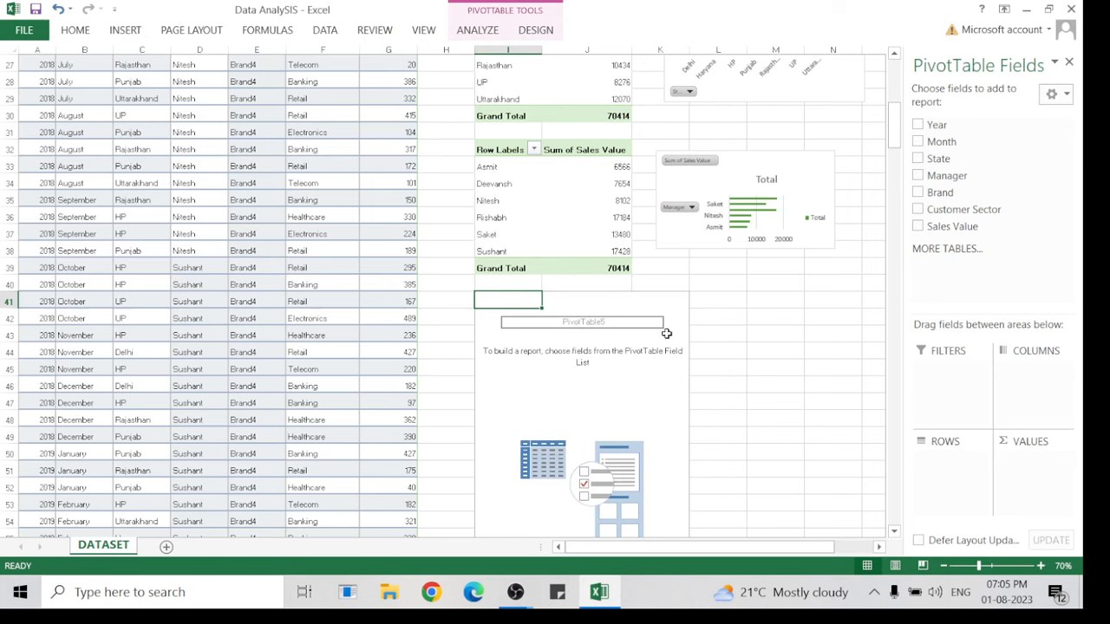
{"action": "left_click", "coordinate": [918, 193]}
{"action": "left_click", "coordinate": [917, 227]}
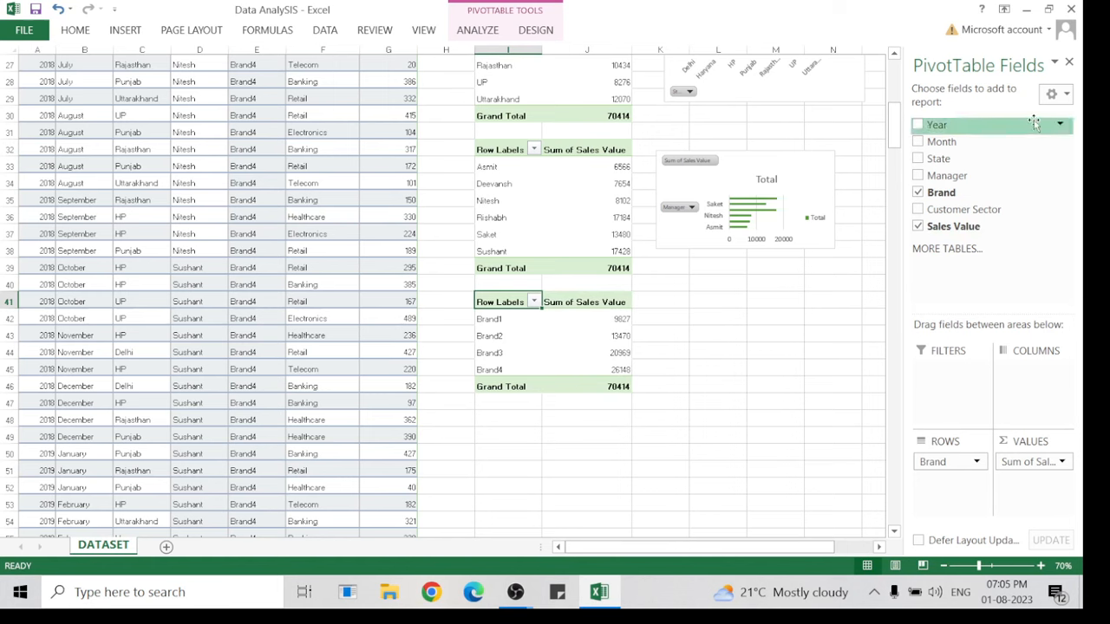
{"action": "left_click", "coordinate": [1069, 62]}
Insert a Clustered Column PivotChart for the brand sales PivotTable.
{"action": "left_click", "coordinate": [559, 335]}
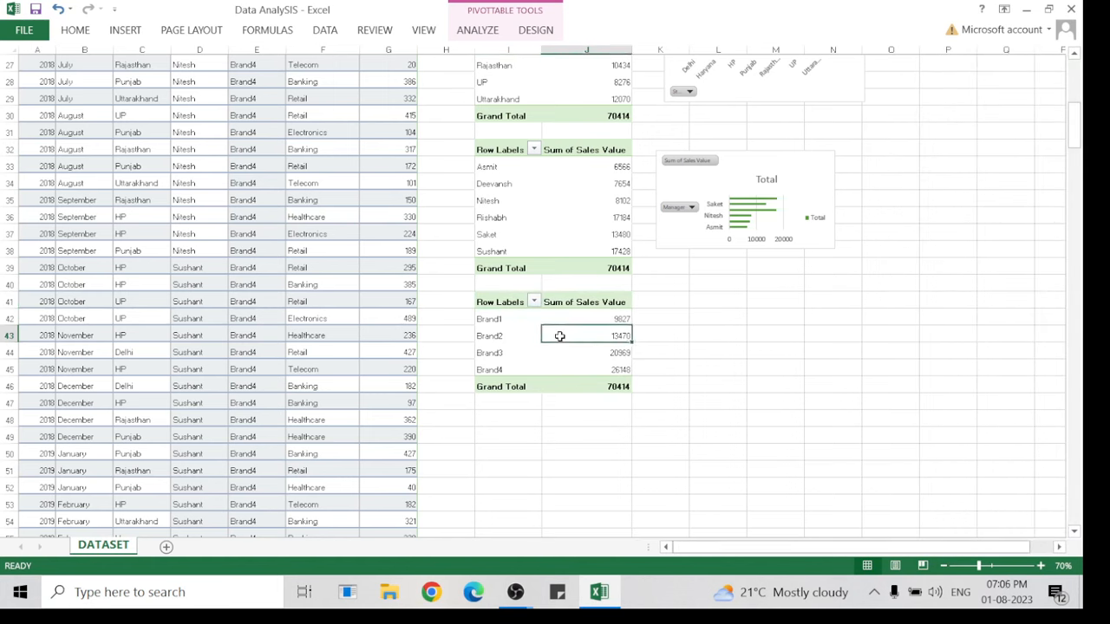
{"action": "left_click", "coordinate": [477, 30]}
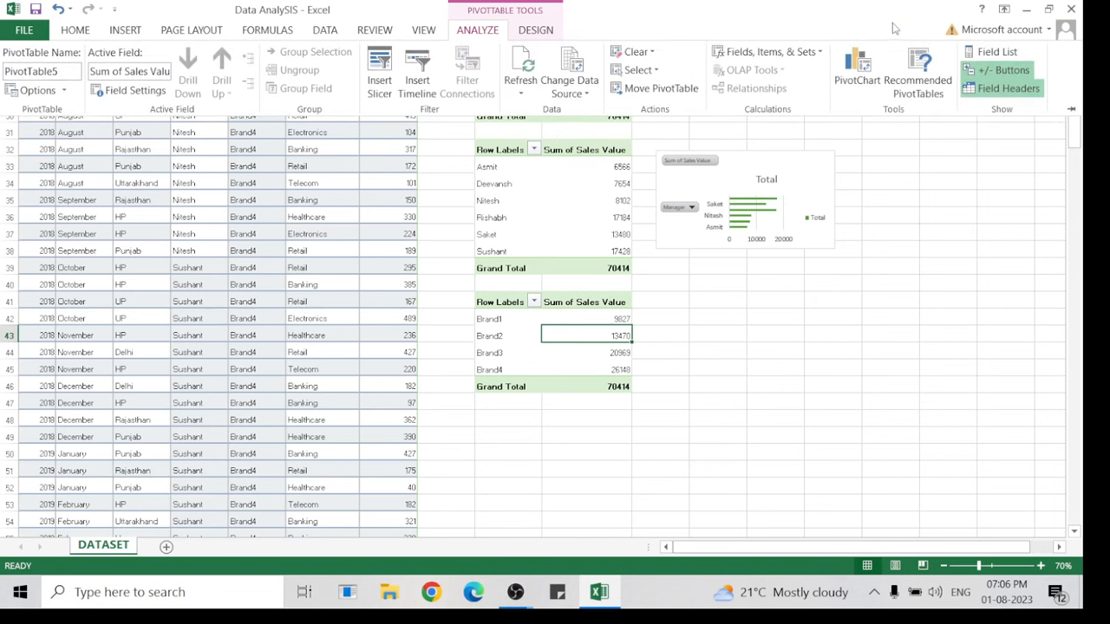
{"action": "left_click", "coordinate": [882, 67]}
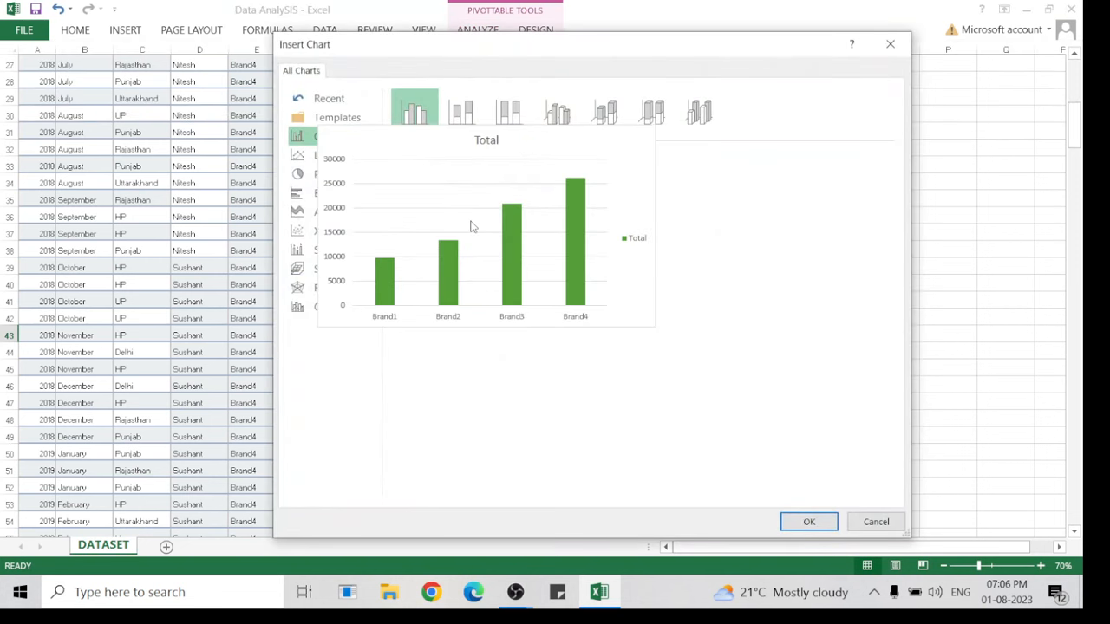
{"action": "left_click", "coordinate": [302, 155]}
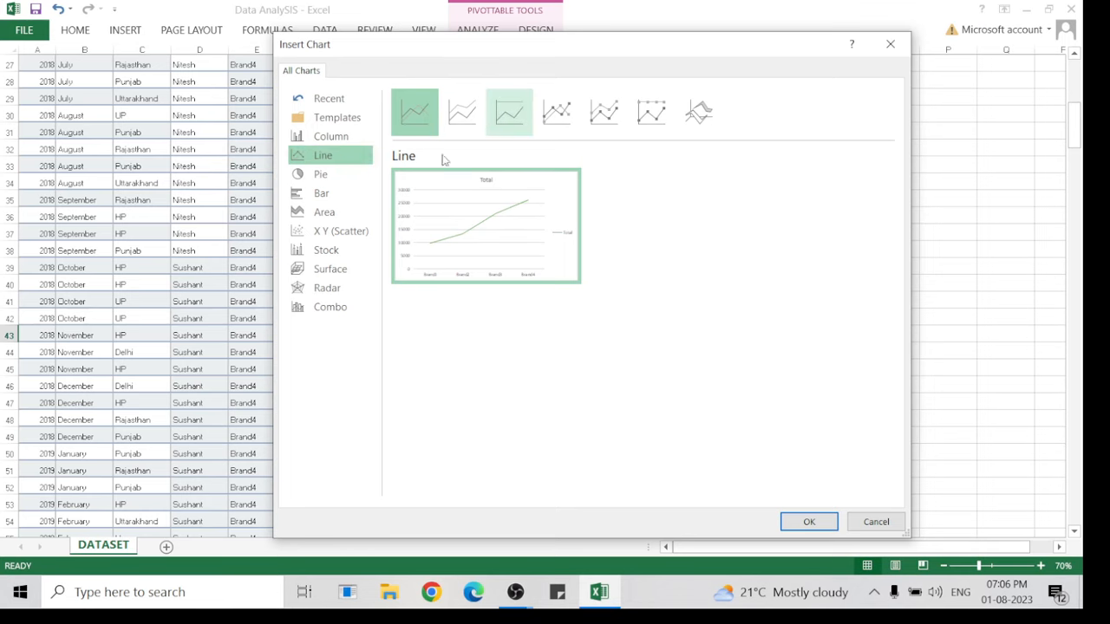
{"action": "left_click", "coordinate": [333, 137]}
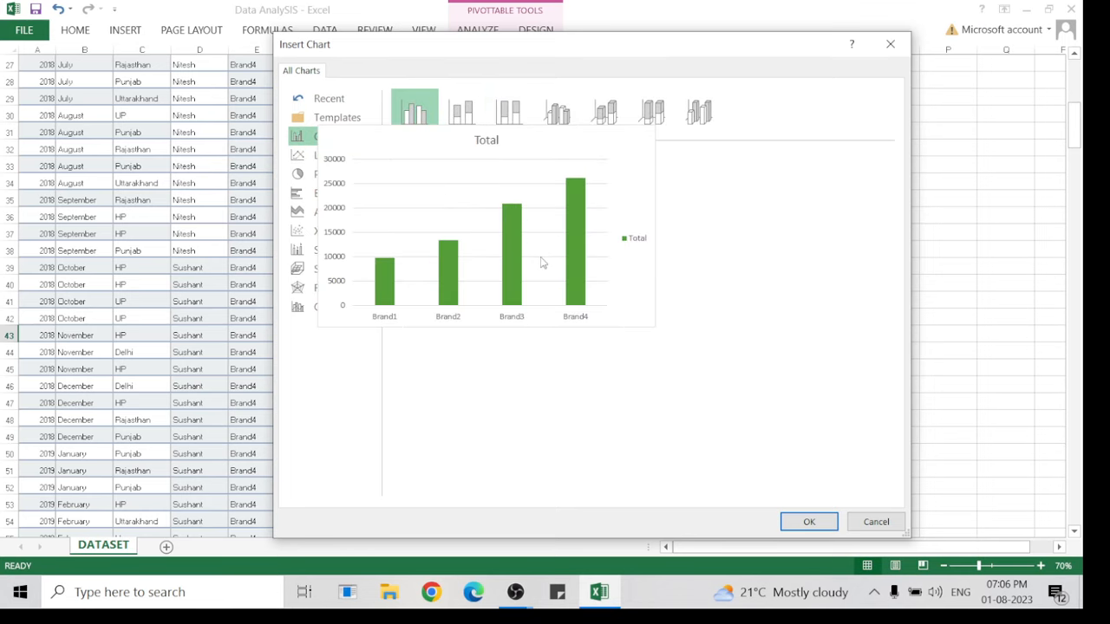
{"action": "left_click", "coordinate": [809, 521]}
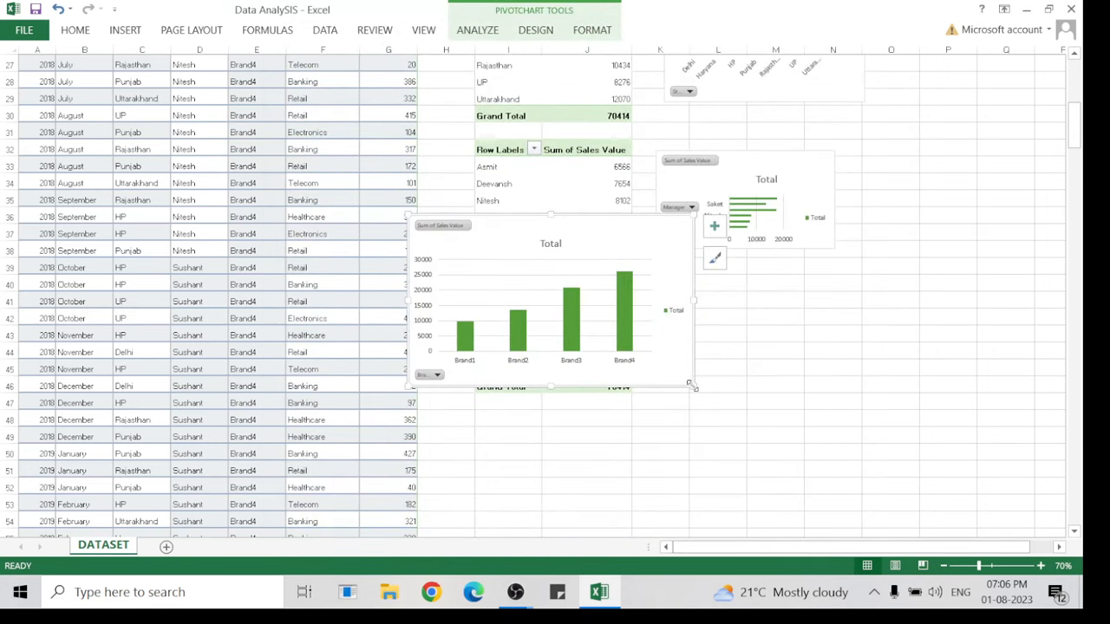
Shrink the brand column PivotChart and move it beside the brand PivotTable, over columns K to N from row 41.
{"action": "left_click_drag", "start_coordinate": [691, 384], "coordinate": [593, 304]}
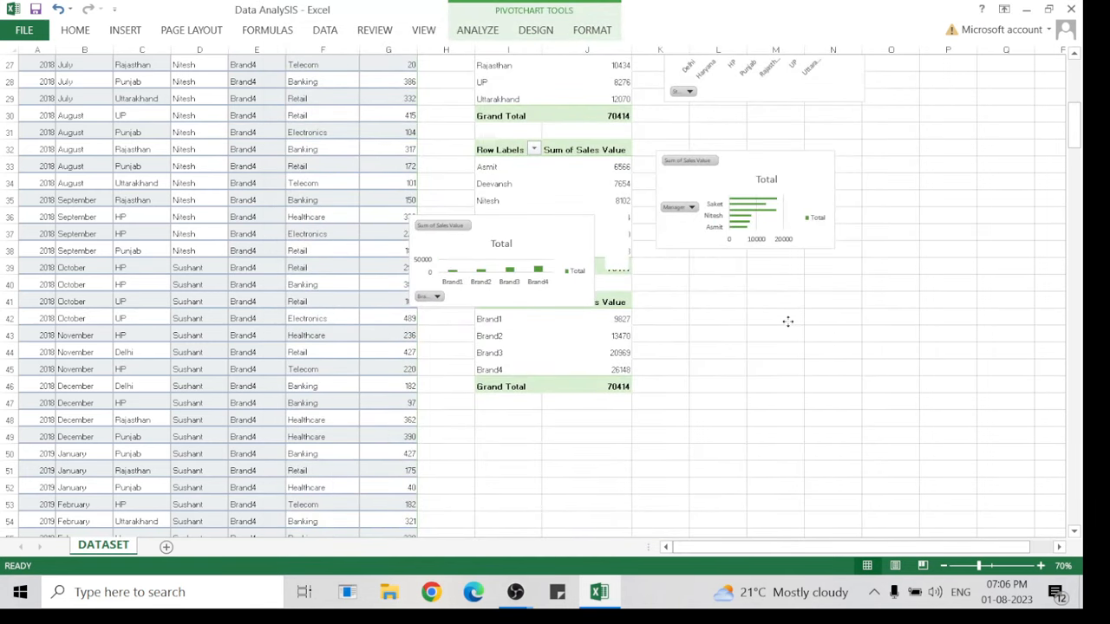
{"action": "double_click", "coordinate": [583, 221]}
{"action": "left_click", "coordinate": [766, 179]}
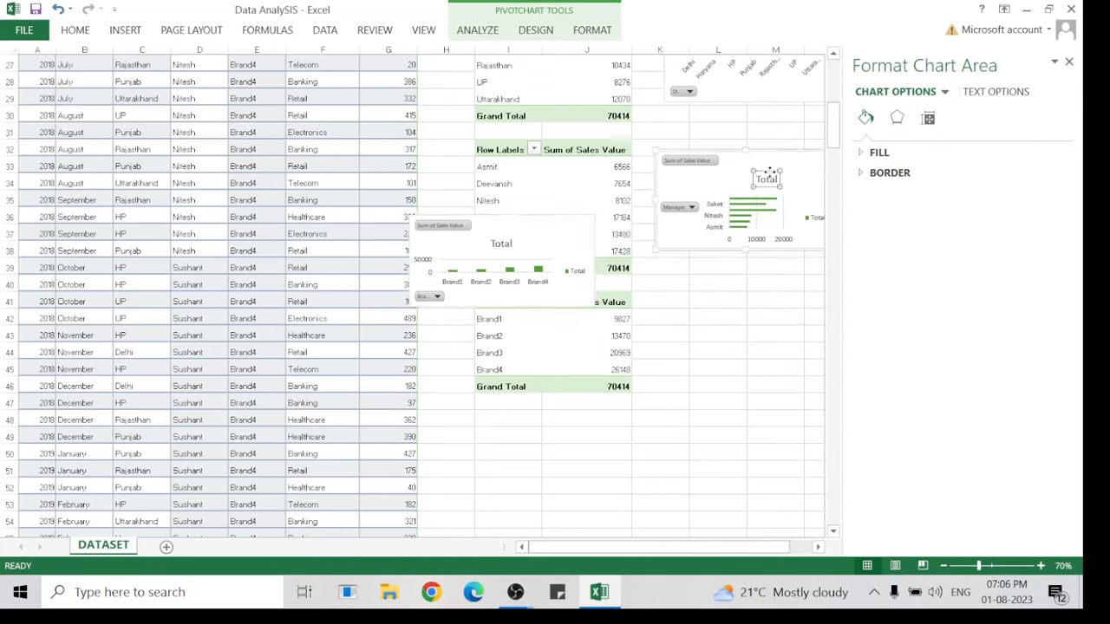
{"action": "left_click", "coordinate": [1069, 62]}
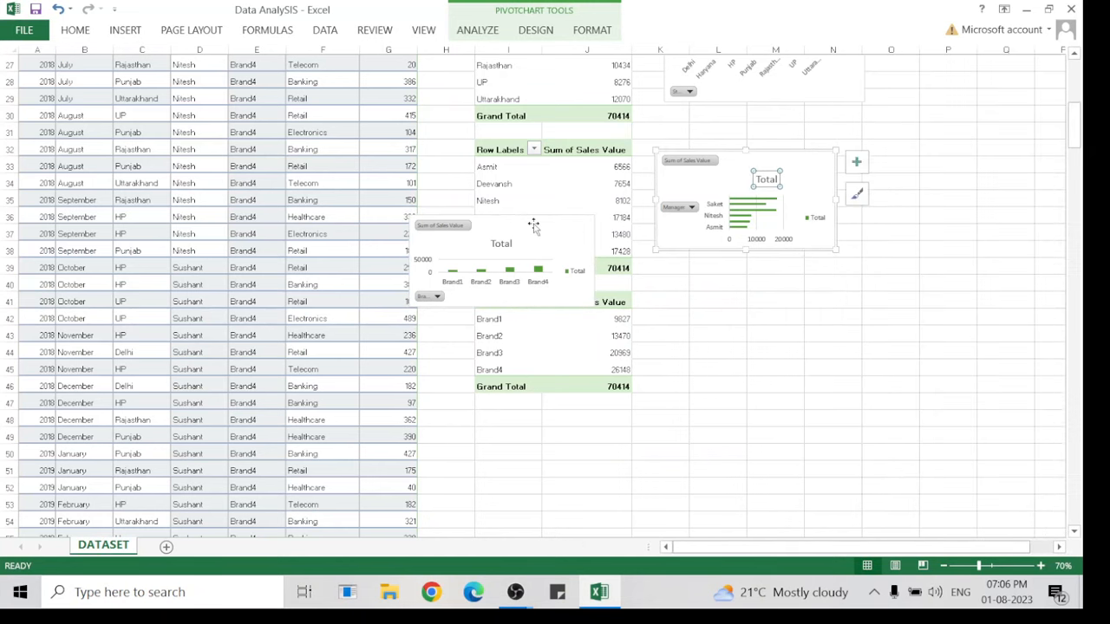
{"action": "mouse_move", "coordinate": [532, 223]}
{"action": "left_mouse_down"}
{"action": "mouse_move", "coordinate": [820, 319]}
{"action": "mouse_move", "coordinate": [780, 305]}
{"action": "mouse_move", "coordinate": [540, 406]}
{"action": "mouse_move", "coordinate": [695, 332]}
{"action": "mouse_move", "coordinate": [796, 319]}
{"action": "left_mouse_up"}
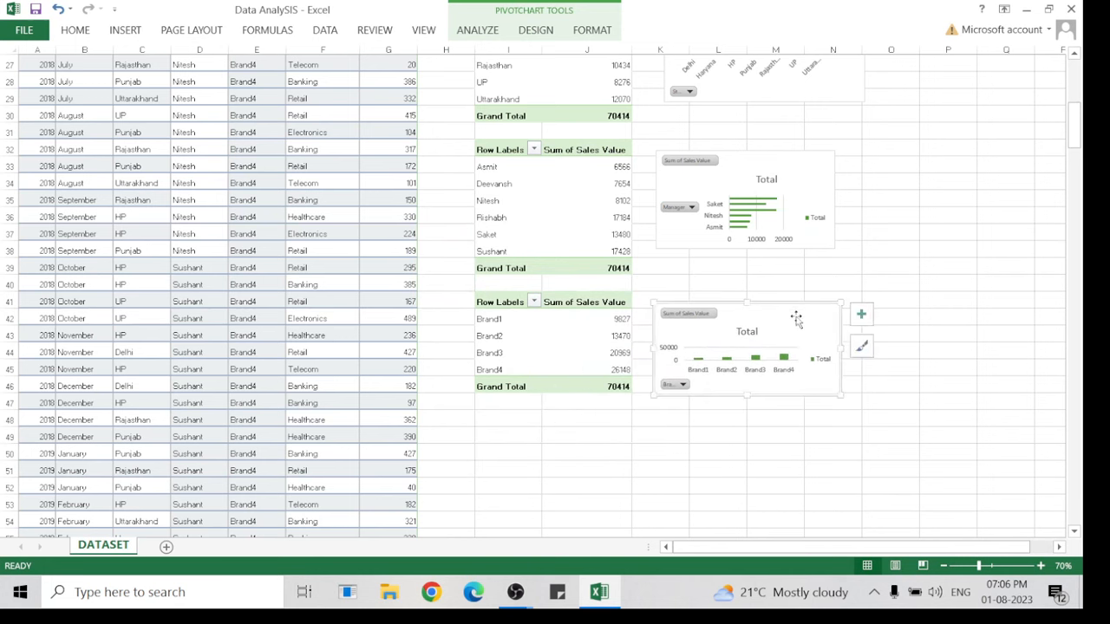
{"action": "left_click", "coordinate": [598, 458]}
Create a PivotTable from the whole sales table at cell I48 of the existing DATASET worksheet, with the Customer Sector and Sales Value fields.
{"action": "left_click", "coordinate": [196, 217]}
{"action": "key", "text": "ctrl+Down"}
{"action": "key", "text": "ctrl+a"}
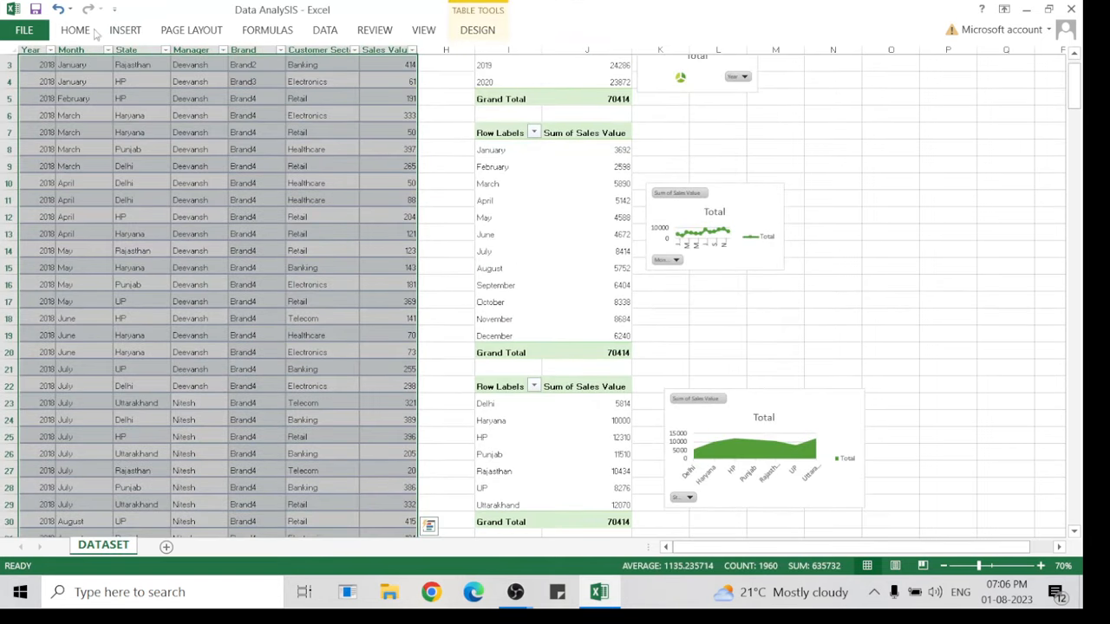
{"action": "left_click", "coordinate": [124, 30]}
{"action": "left_click", "coordinate": [26, 68]}
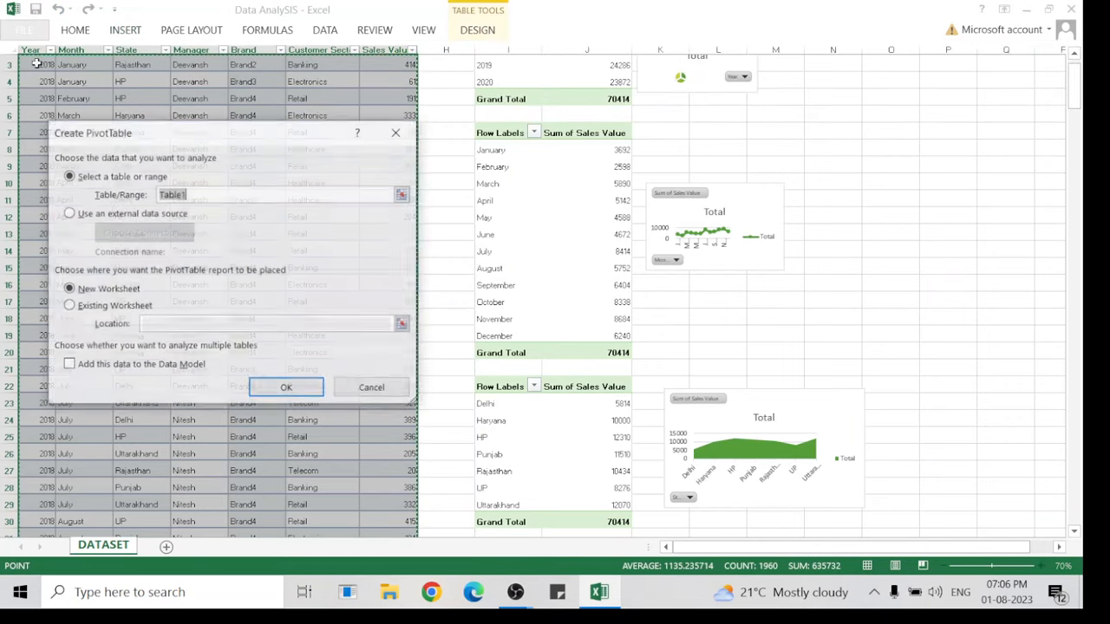
{"action": "left_click", "coordinate": [113, 306]}
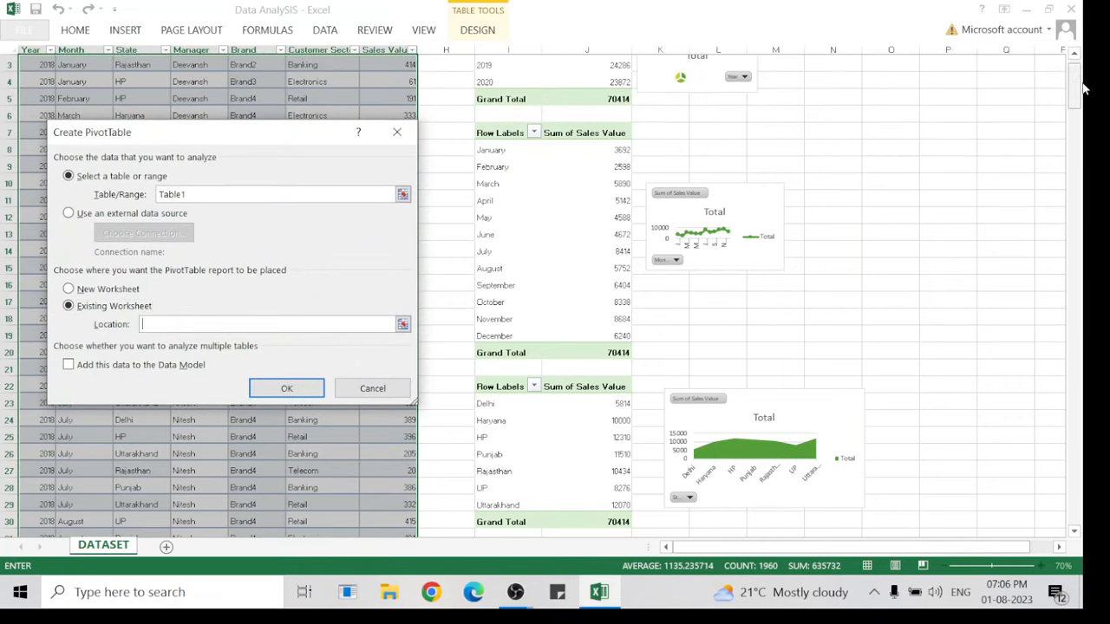
{"action": "left_click_drag", "start_coordinate": [1075, 80], "coordinate": [1082, 143]}
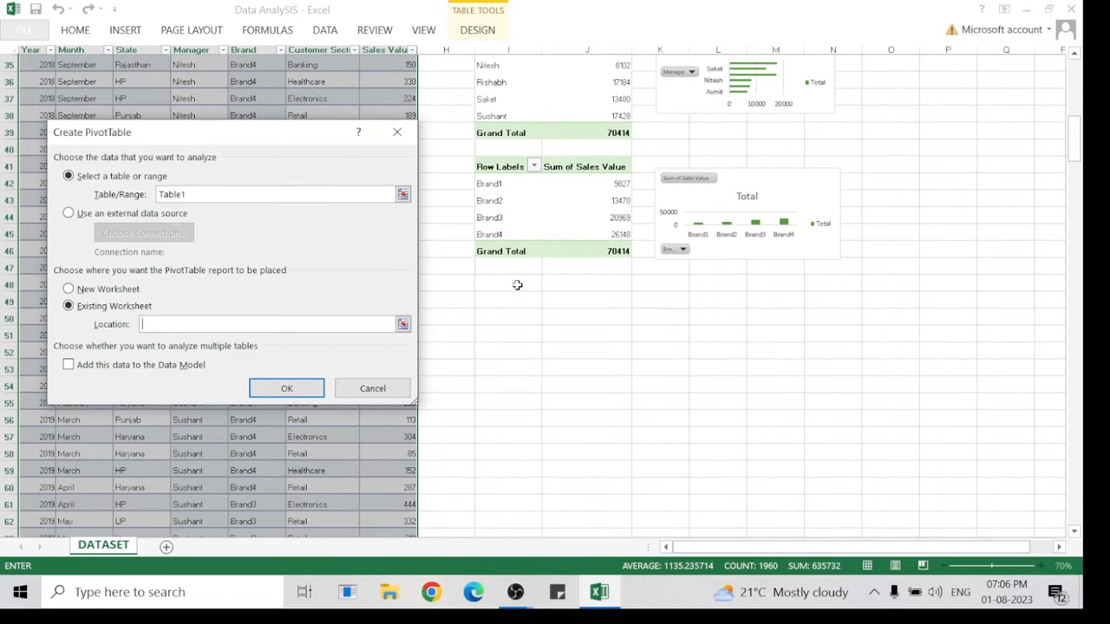
{"action": "left_click", "coordinate": [517, 285]}
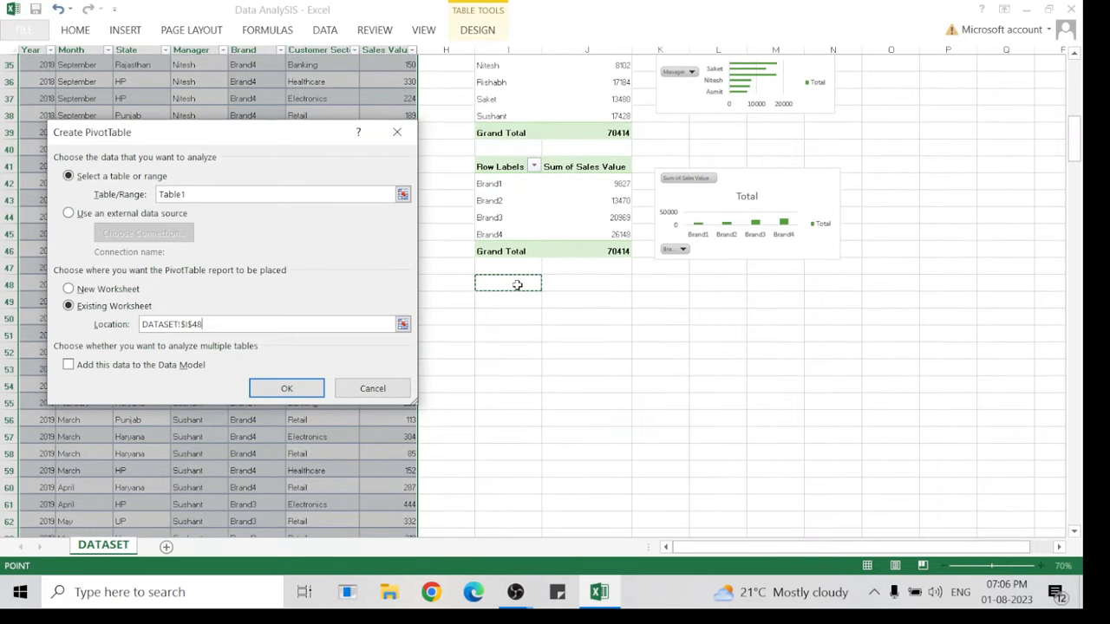
{"action": "left_click", "coordinate": [286, 391]}
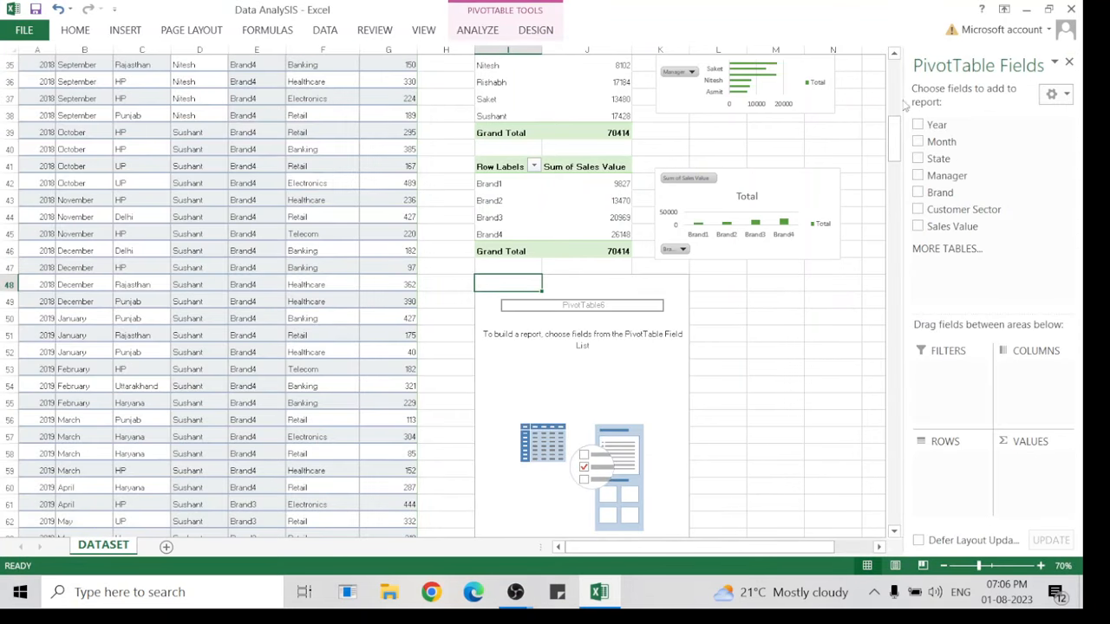
{"action": "left_click", "coordinate": [917, 209]}
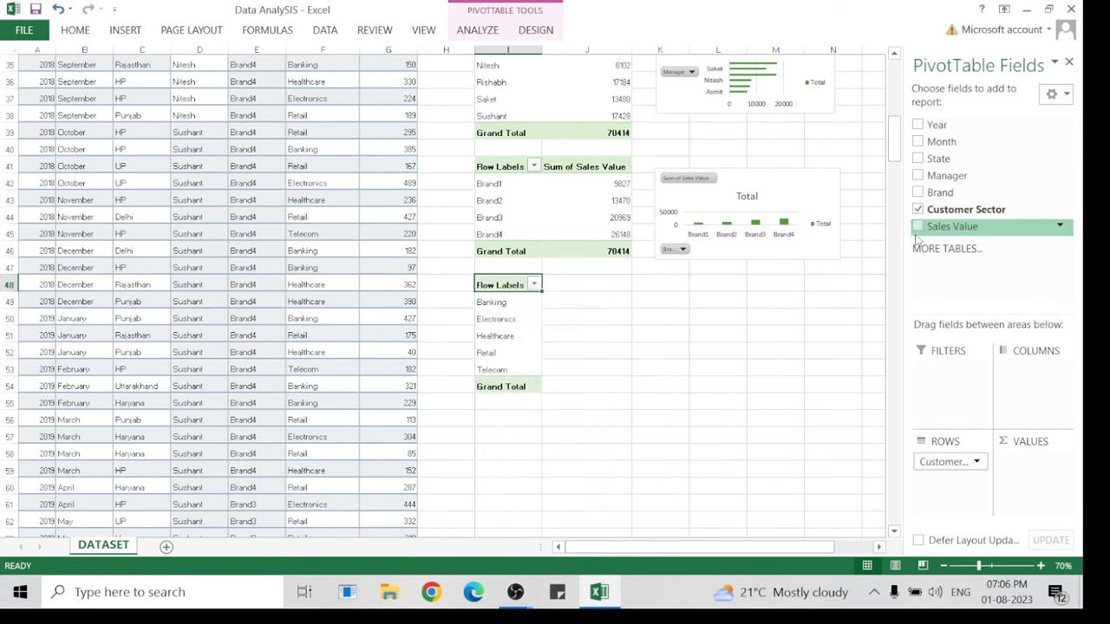
{"action": "left_click", "coordinate": [917, 228]}
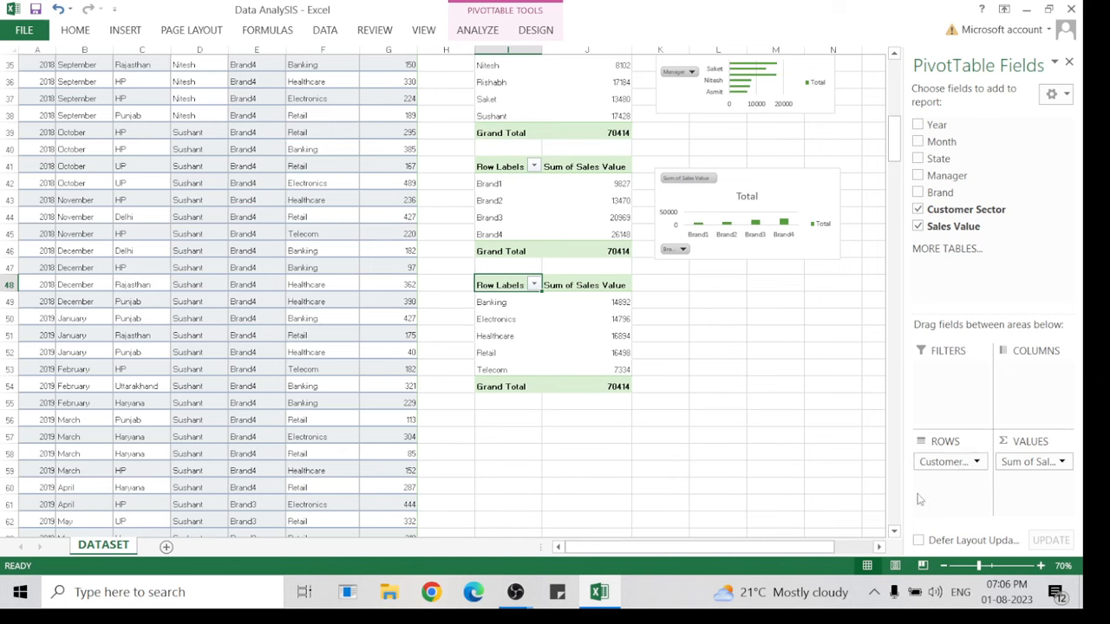
Insert a Doughnut PivotChart for the customer sector sales PivotTable.
{"action": "left_click", "coordinate": [565, 307]}
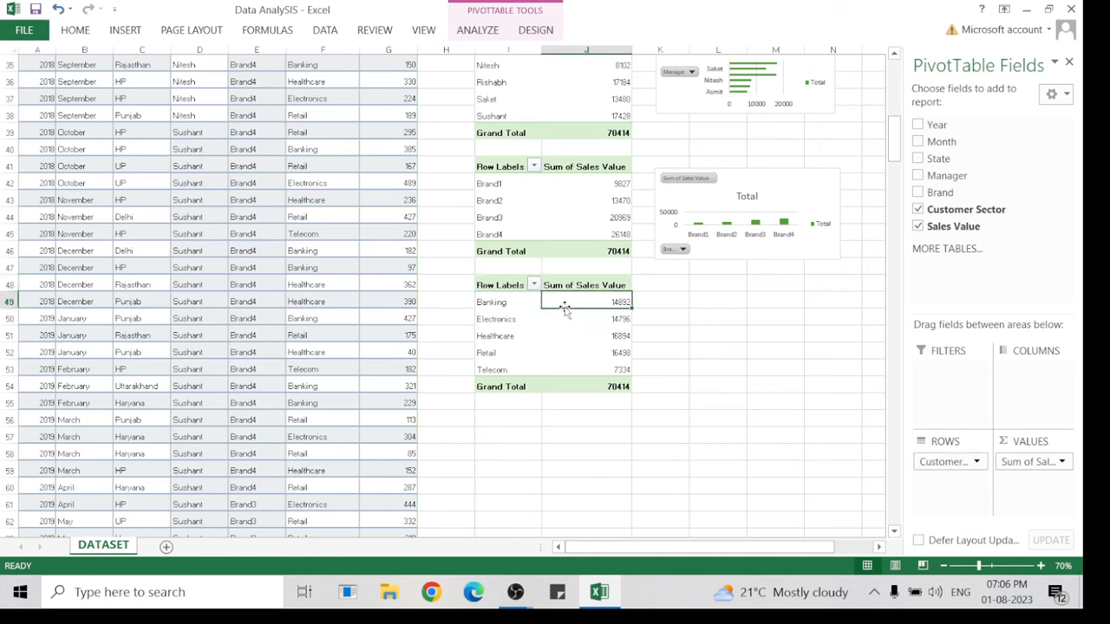
{"action": "double_click", "coordinate": [477, 30]}
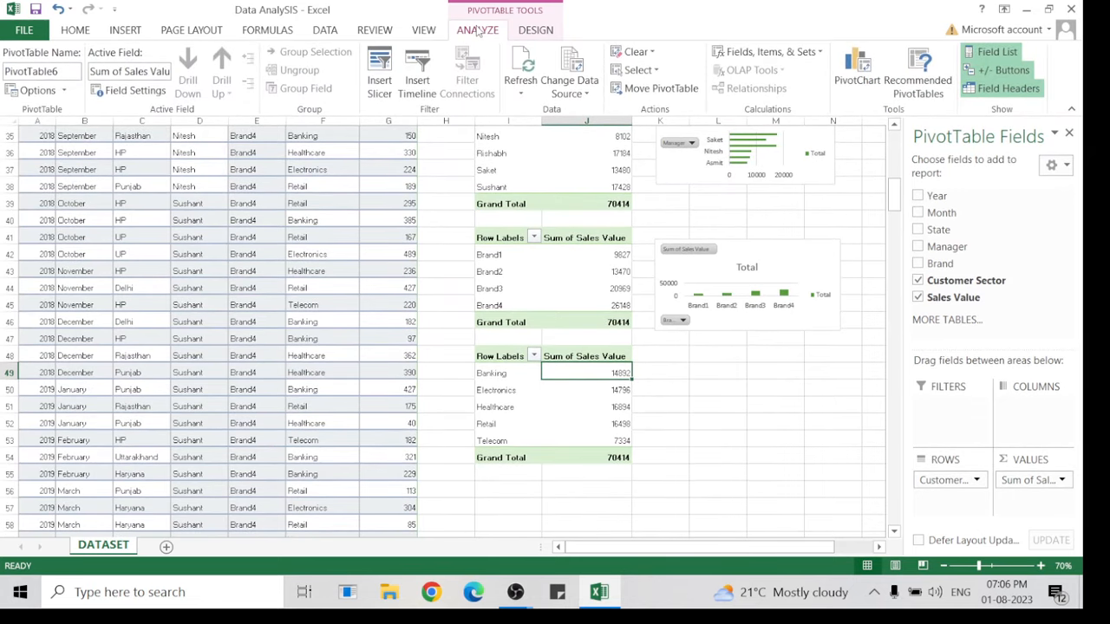
{"action": "left_click", "coordinate": [866, 80]}
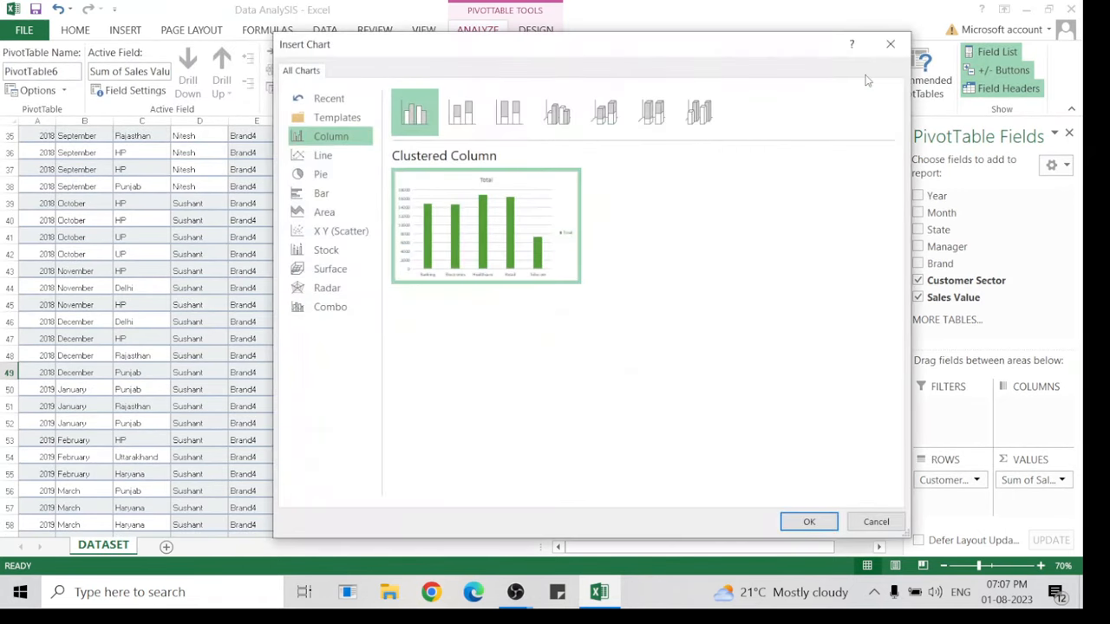
{"action": "left_click", "coordinate": [351, 160]}
{"action": "left_click", "coordinate": [347, 175]}
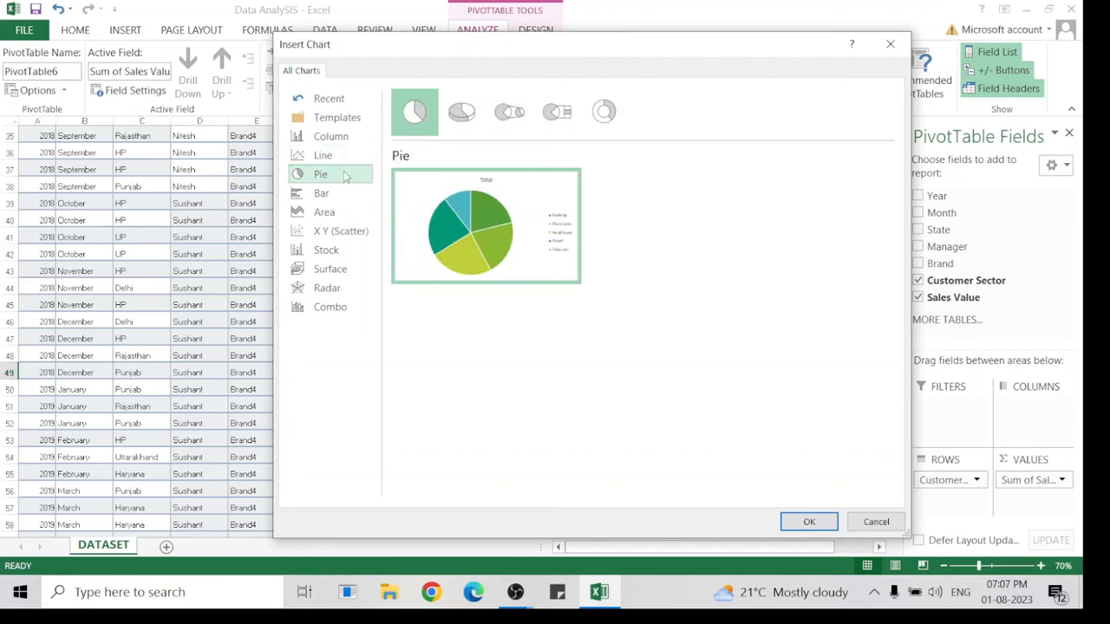
{"action": "left_click", "coordinate": [342, 191]}
{"action": "left_click", "coordinate": [340, 174]}
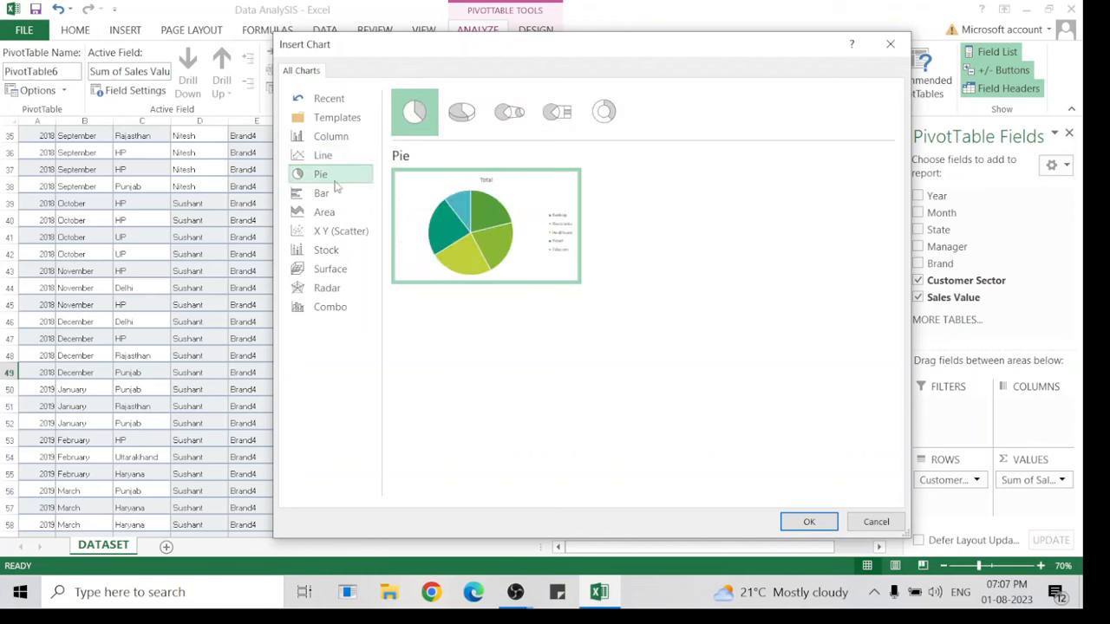
{"action": "left_click", "coordinate": [604, 111]}
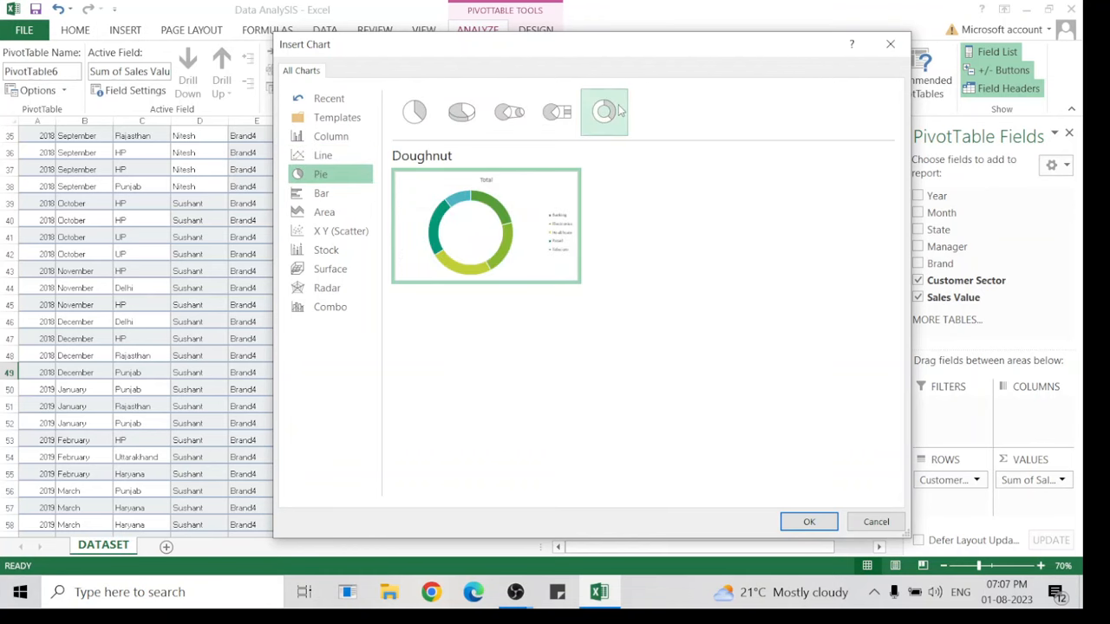
{"action": "left_click", "coordinate": [807, 525]}
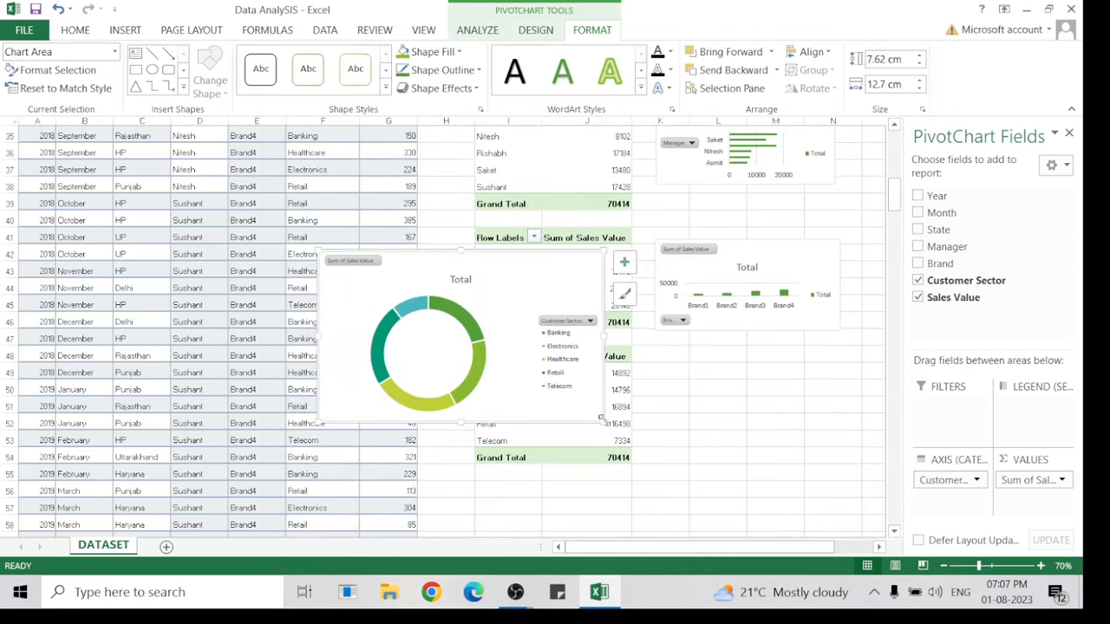
Shrink the doughnut PivotChart to about 6.3 by 10.5 cm and move it beside the customer sector PivotTable, over columns K to O from row 47.
{"action": "left_click_drag", "start_coordinate": [600, 418], "coordinate": [553, 394]}
{"action": "mouse_move", "coordinate": [494, 269]}
{"action": "left_mouse_down"}
{"action": "mouse_move", "coordinate": [811, 434]}
{"action": "mouse_move", "coordinate": [851, 362]}
{"action": "mouse_move", "coordinate": [653, 404]}
{"action": "mouse_move", "coordinate": [733, 362]}
{"action": "left_mouse_up"}
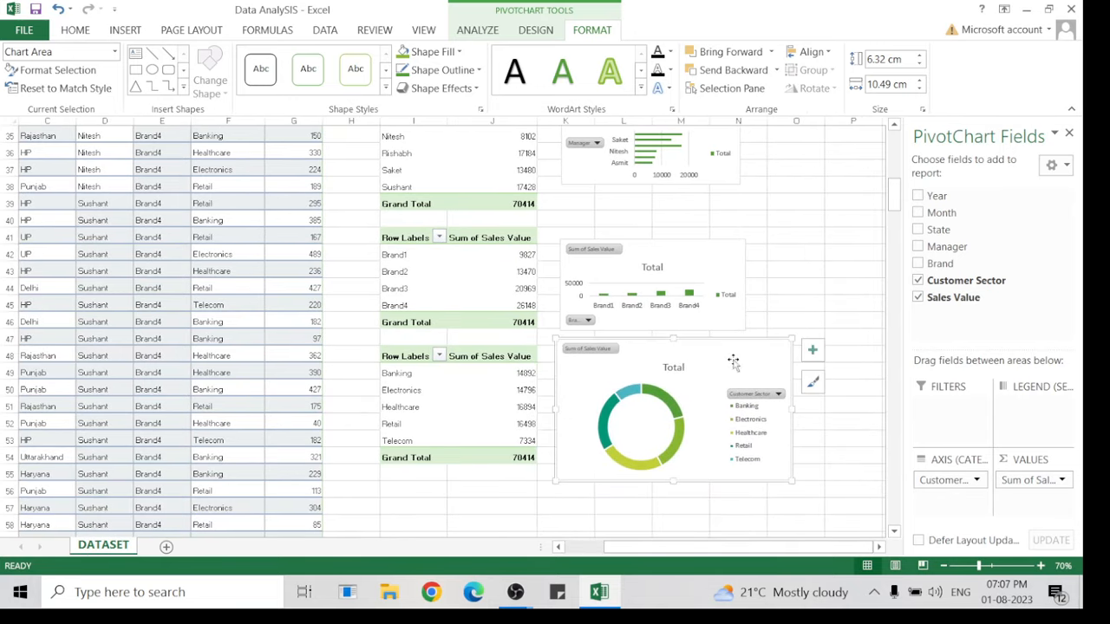
Collapse the ribbon to give the DATASET worksheet more room and return to its first rows.
{"action": "double_click", "coordinate": [200, 33]}
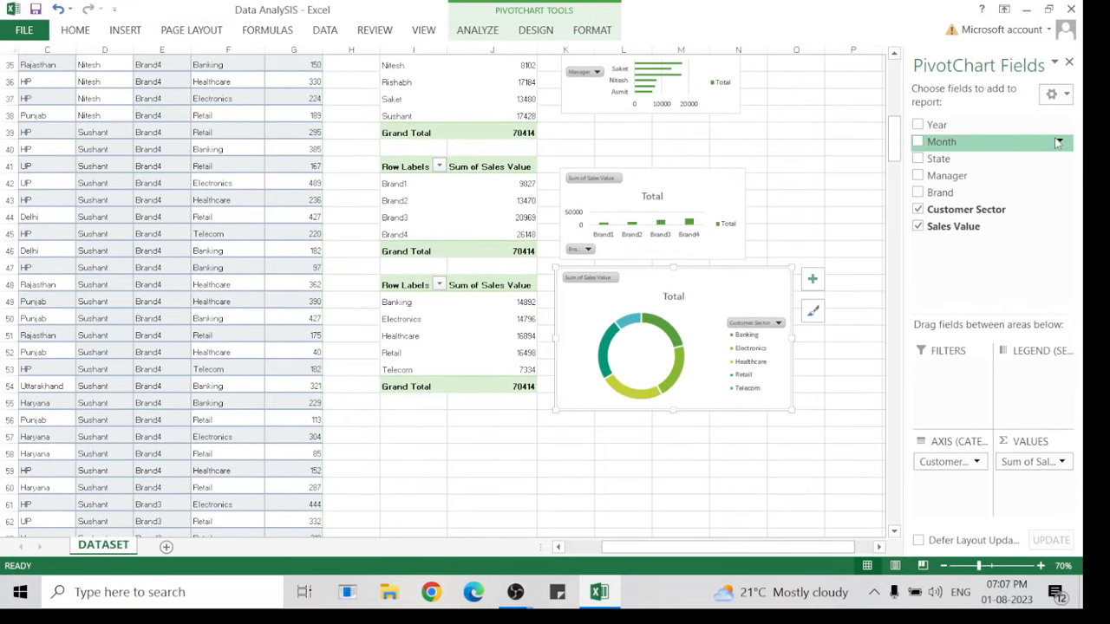
{"action": "left_click_drag", "start_coordinate": [893, 137], "coordinate": [893, 57]}
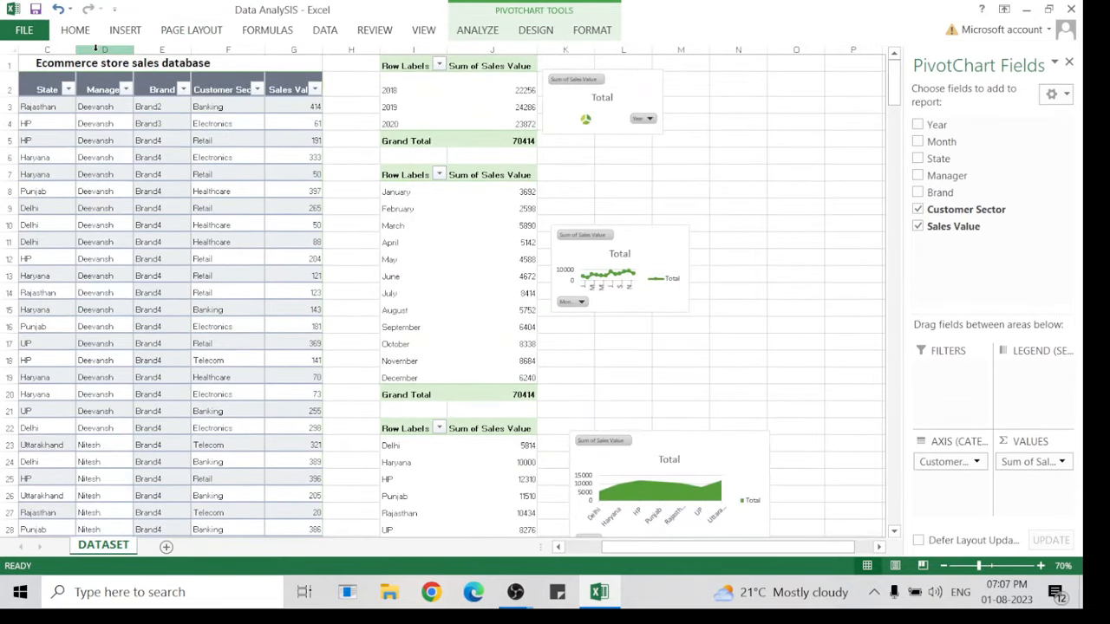
{"action": "left_click", "coordinate": [123, 32]}
{"action": "left_click", "coordinate": [79, 31]}
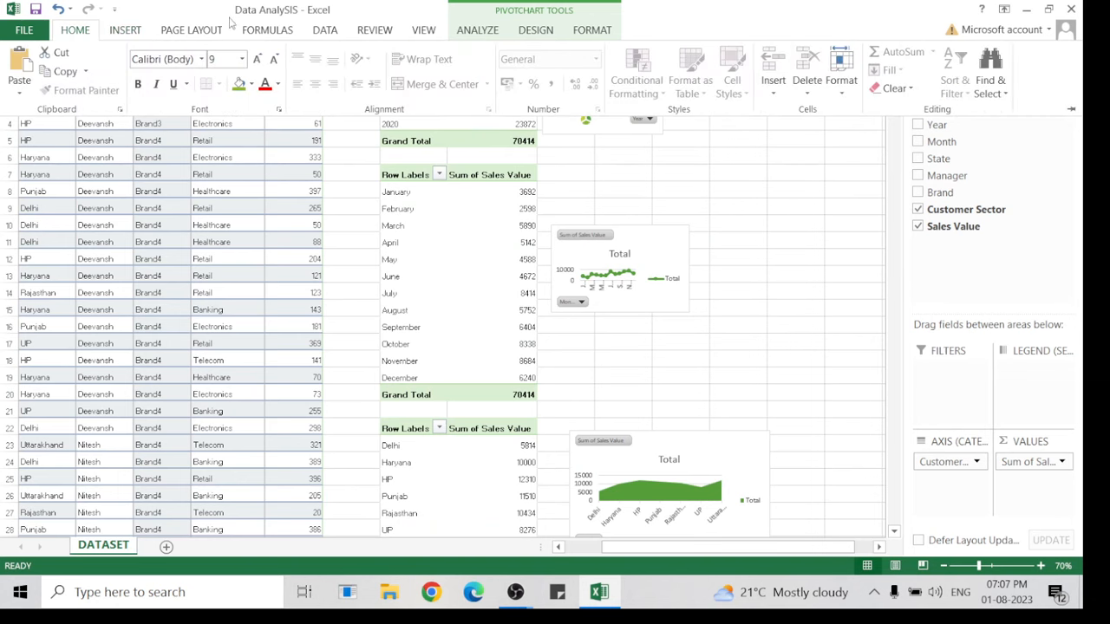
{"action": "left_click", "coordinate": [209, 33]}
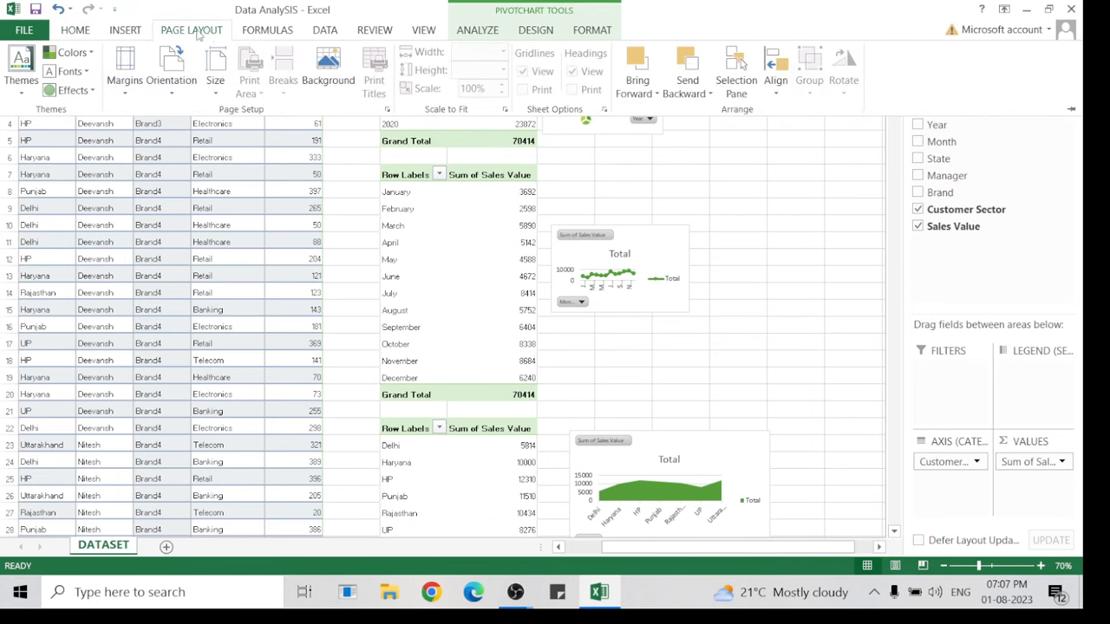
{"action": "left_click", "coordinate": [69, 53]}
{"action": "left_click", "coordinate": [6, 125]}
{"action": "left_click", "coordinate": [99, 159]}
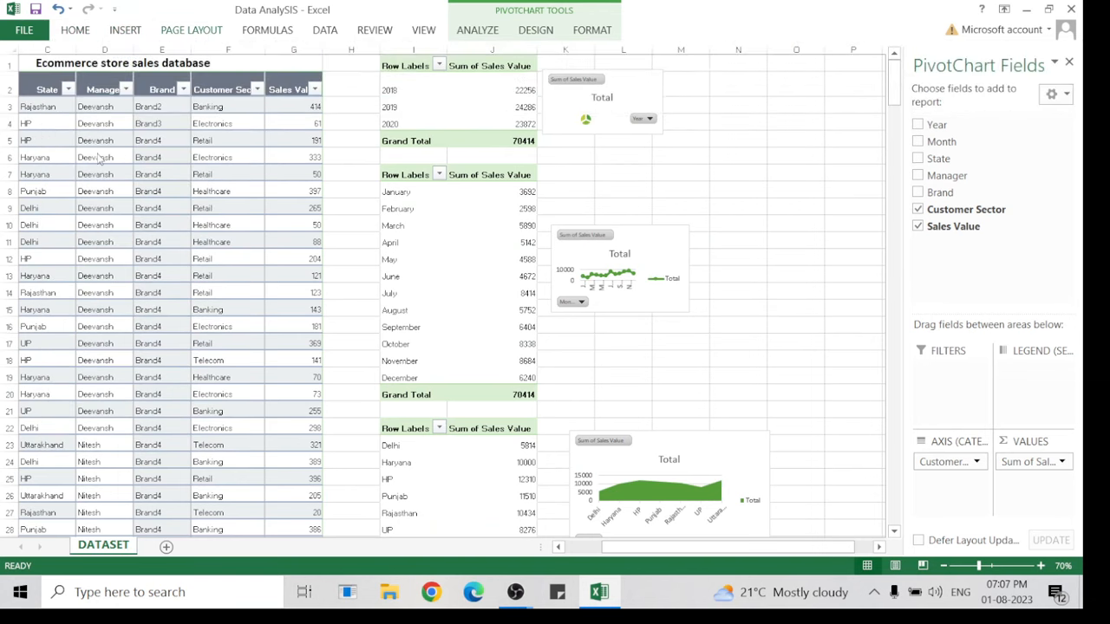
Widen all columns of the DATASET worksheet equally and apply the Red Orange theme colours to the workbook.
{"action": "left_click", "coordinate": [9, 50]}
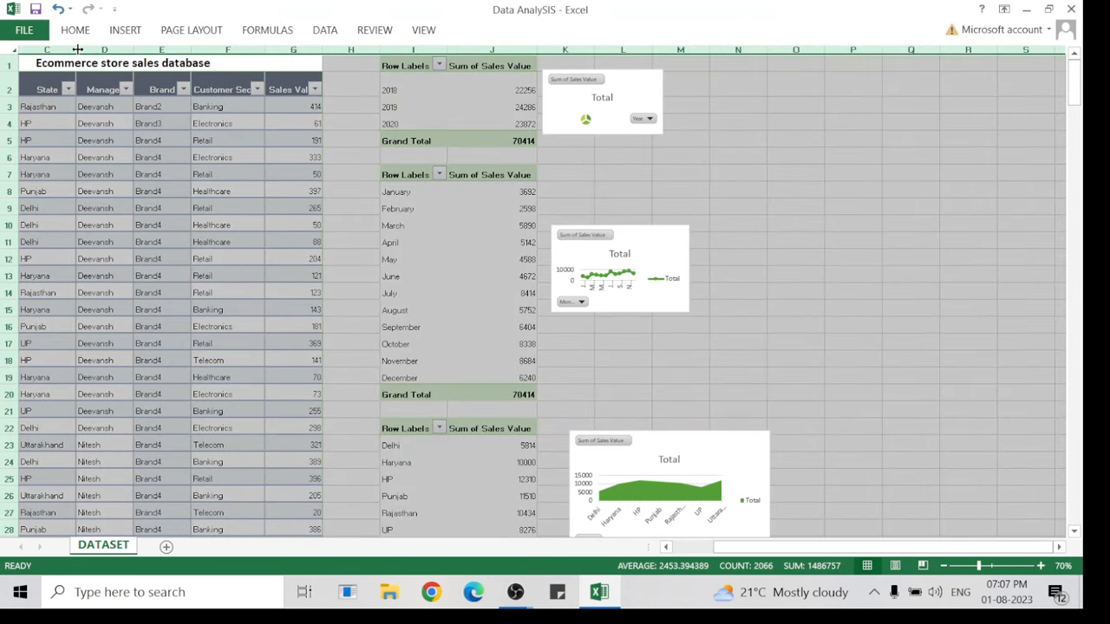
{"action": "left_click_drag", "start_coordinate": [77, 49], "coordinate": [182, 38]}
{"action": "left_click", "coordinate": [191, 33]}
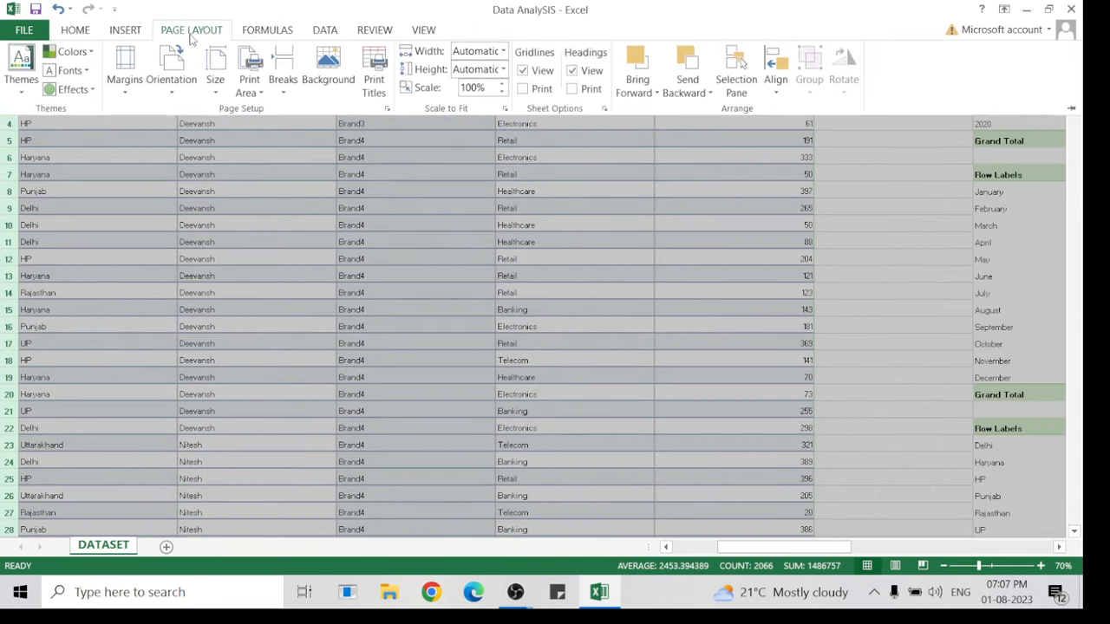
{"action": "left_click", "coordinate": [68, 52]}
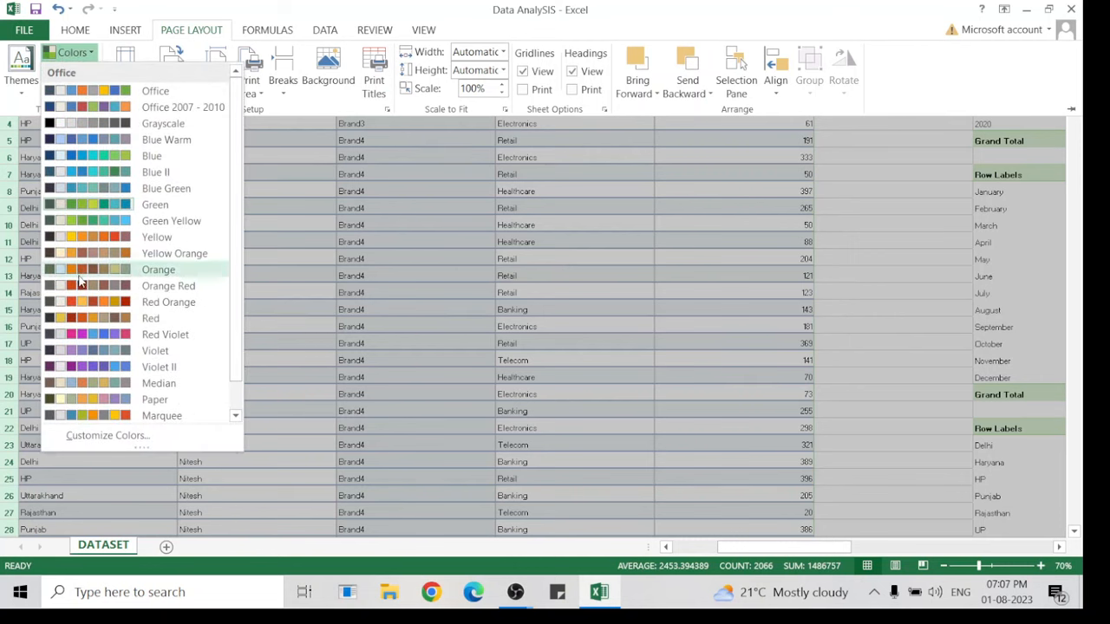
{"action": "left_click", "coordinate": [80, 302]}
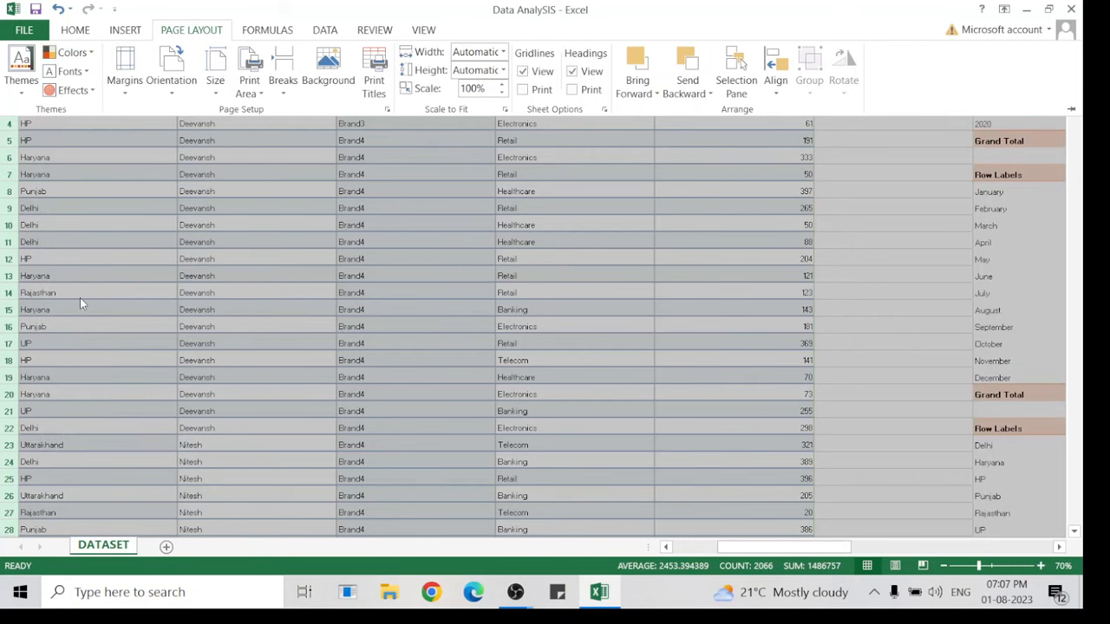
{"action": "left_click", "coordinate": [850, 247]}
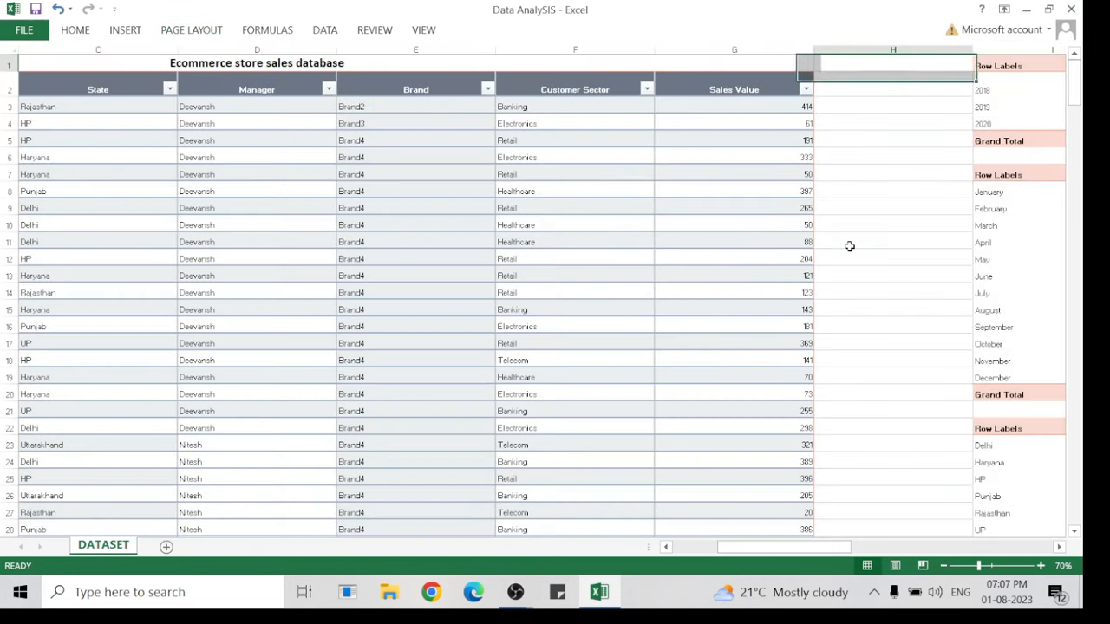
Look over the recoloured sales table, PivotTables and PivotCharts on the DATASET worksheet as a whole.
{"action": "scroll", "coordinate": [850, 246], "scroll_direction": "down", "scroll_amount": 3, "text": "ctrl"}
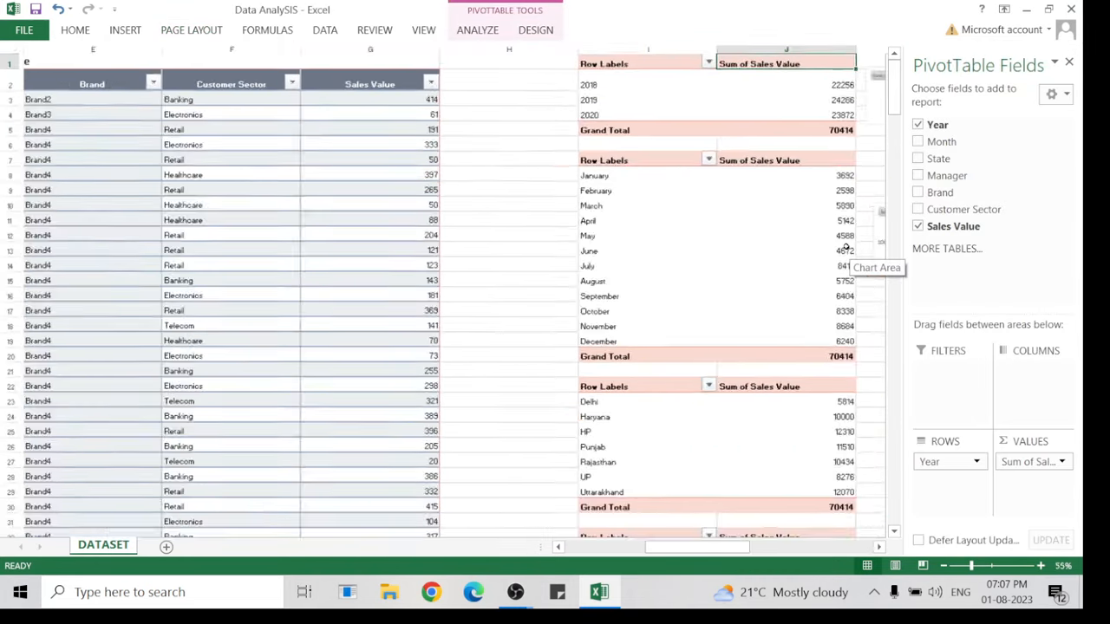
{"action": "scroll", "coordinate": [807, 324], "scroll_direction": "down", "scroll_amount": 2, "text": "ctrl"}
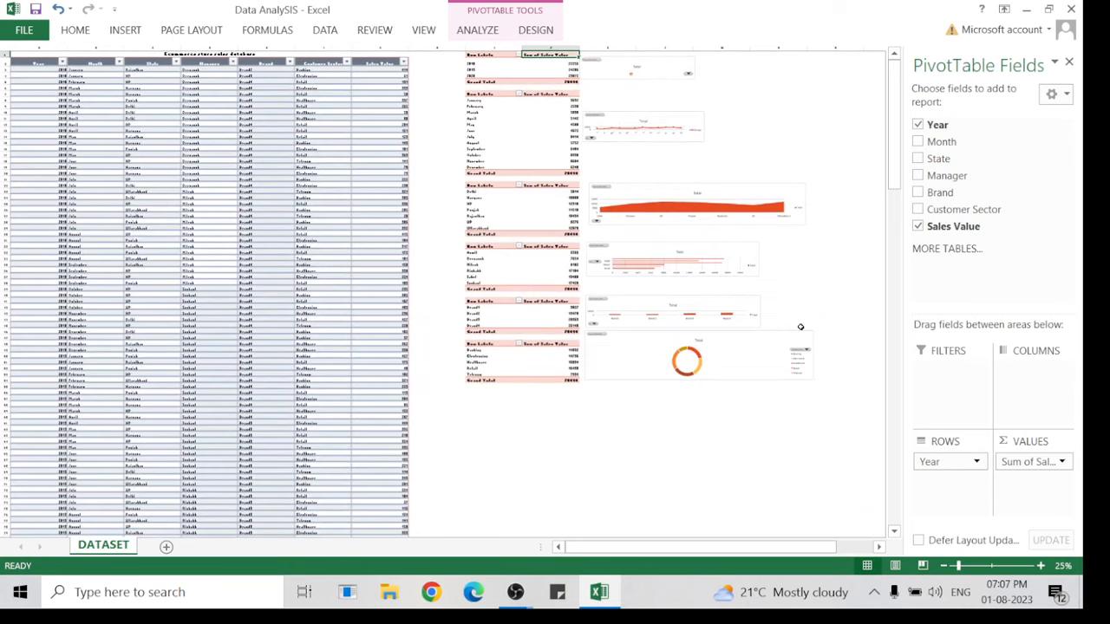
{"action": "left_click", "coordinate": [715, 453]}
{"action": "key", "text": "Up"}
{"action": "key", "text": "Up"}
{"action": "key", "text": "Up"}
{"action": "key", "text": "Up"}
{"action": "key", "text": "Up"}
{"action": "key", "text": "Up"}
{"action": "key", "text": "Up"}
{"action": "key", "text": "Up"}
{"action": "key", "text": "Up"}
{"action": "key", "text": "Up"}
{"action": "key", "text": "Up"}
{"action": "key", "text": "Up"}
{"action": "key", "text": "Up"}
{"action": "key", "text": "Up"}
{"action": "key", "text": "Up"}
{"action": "key", "text": "Up"}
{"action": "key", "text": "Up"}
{"action": "key", "text": "Up"}
{"action": "key", "text": "Up"}
{"action": "key", "text": "Up"}
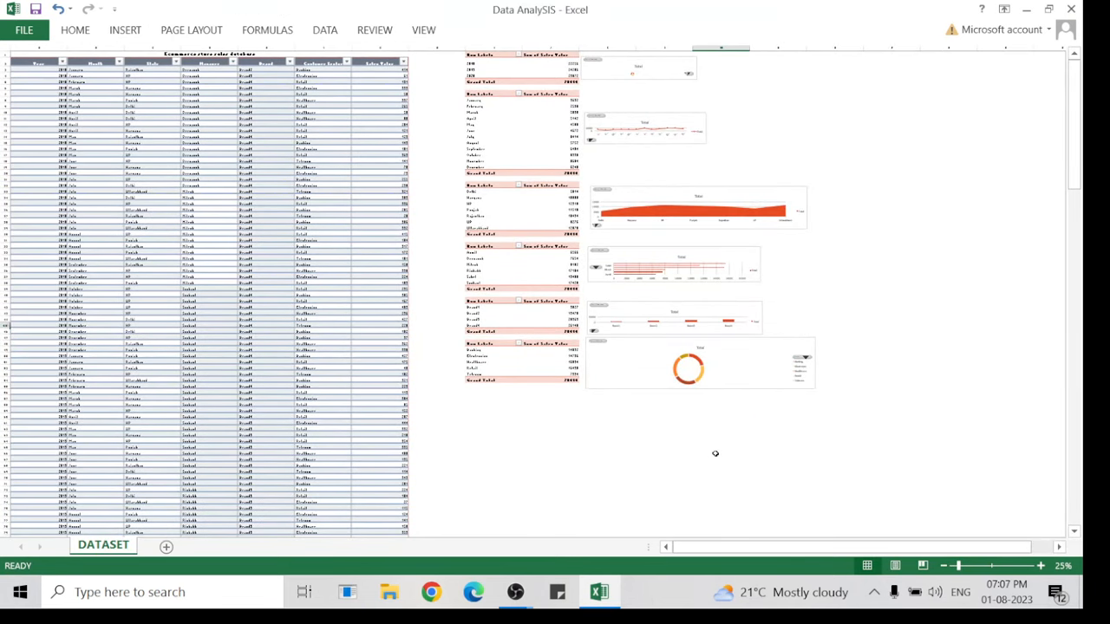
{"action": "key", "text": "Up"}
{"action": "key", "text": "Up"}
{"action": "key", "text": "Up"}
{"action": "key", "text": "Up"}
{"action": "key", "text": "Up"}
{"action": "key", "text": "Up"}
{"action": "key", "text": "Up"}
{"action": "key", "text": "Up"}
{"action": "key", "text": "Up"}
{"action": "key", "text": "Up"}
{"action": "key", "text": "Up"}
{"action": "key", "text": "Up"}
{"action": "key", "text": "Up"}
{"action": "key", "text": "Up"}
{"action": "key", "text": "Up"}
{"action": "key", "text": "Up"}
{"action": "key", "text": "Up"}
{"action": "key", "text": "Up"}
{"action": "key", "text": "Up"}
{"action": "key", "text": "Up"}
{"action": "scroll", "coordinate": [876, 215], "scroll_direction": "down", "scroll_amount": 1, "text": "ctrl"}
{"action": "scroll", "coordinate": [496, 252], "scroll_direction": "up", "scroll_amount": 3, "text": "ctrl"}
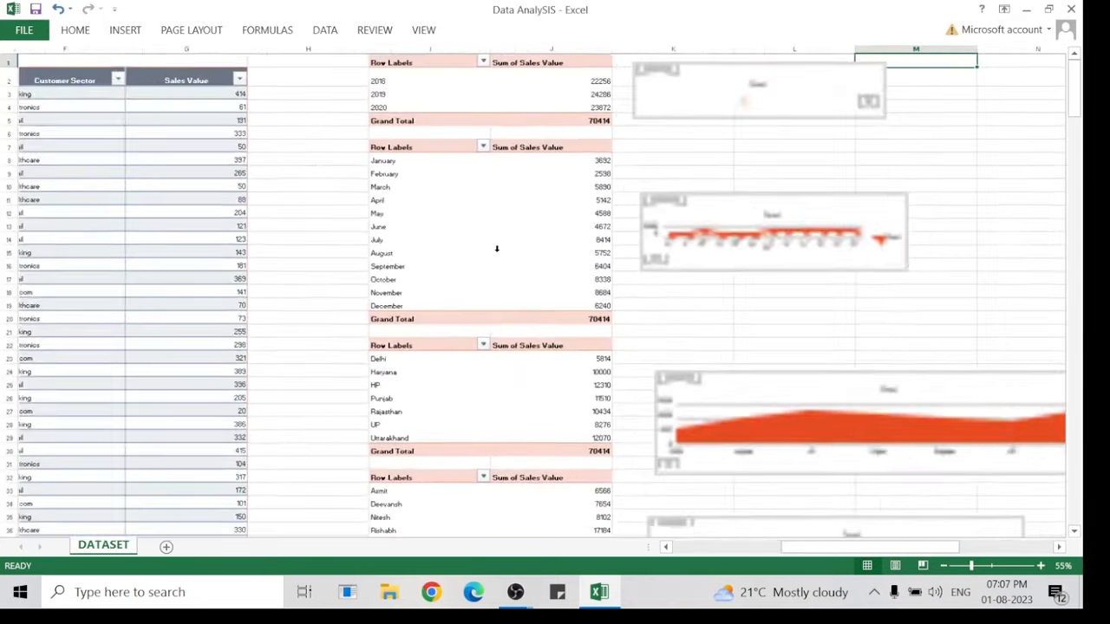
{"action": "scroll", "coordinate": [1025, 238], "scroll_direction": "down", "scroll_amount": 2, "text": "ctrl"}
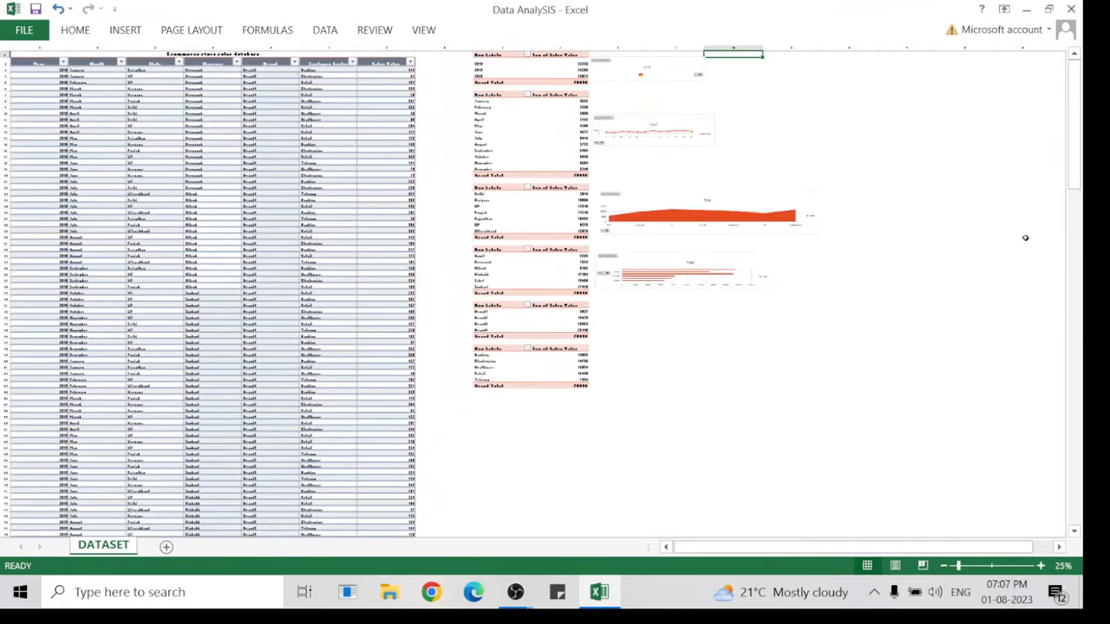
{"action": "scroll", "coordinate": [797, 95], "scroll_direction": "down", "scroll_amount": 1, "text": "ctrl"}
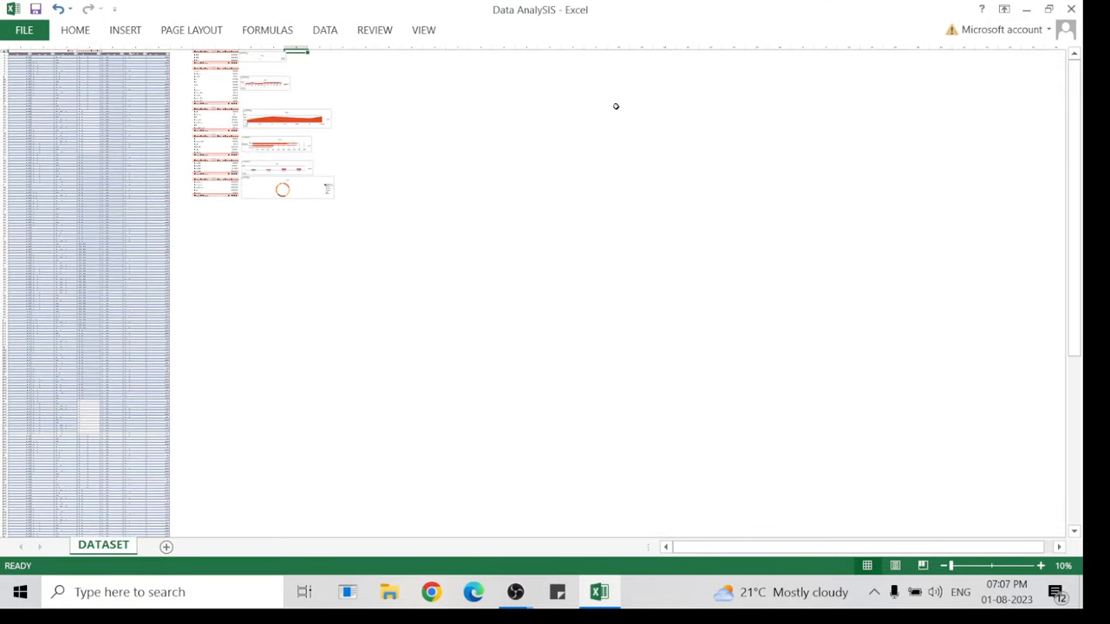
Select all six PivotCharts on the DATASET worksheet together, from the year chart down to the customer sector doughnut.
{"action": "scroll", "coordinate": [615, 106], "scroll_direction": "up", "scroll_amount": 1, "text": "ctrl"}
{"action": "left_click", "coordinate": [611, 76]}
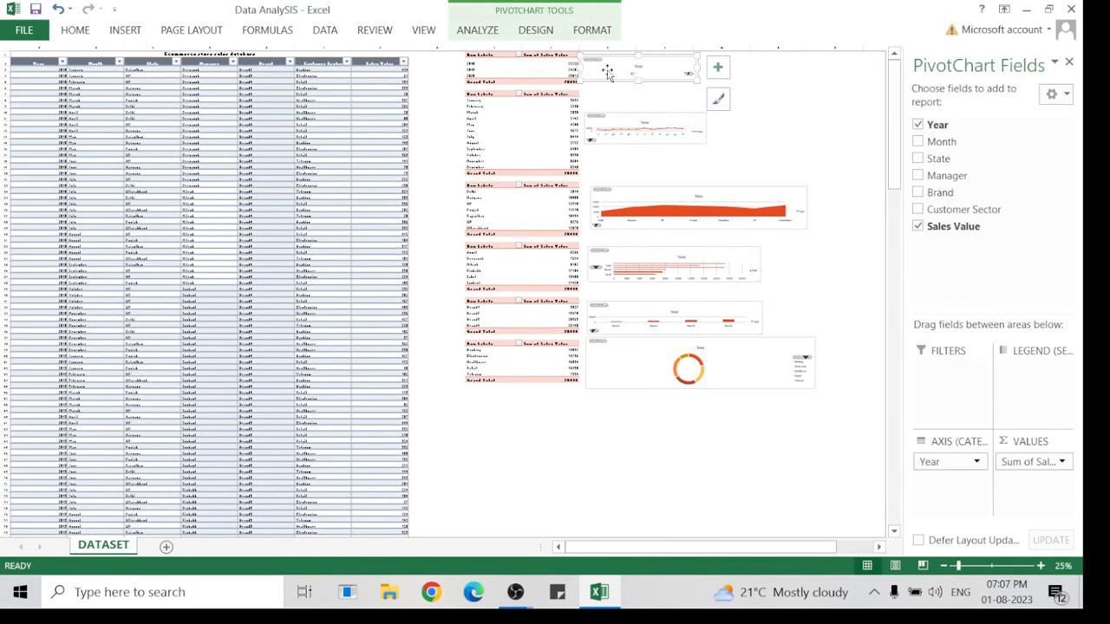
{"action": "left_click", "coordinate": [627, 124]}
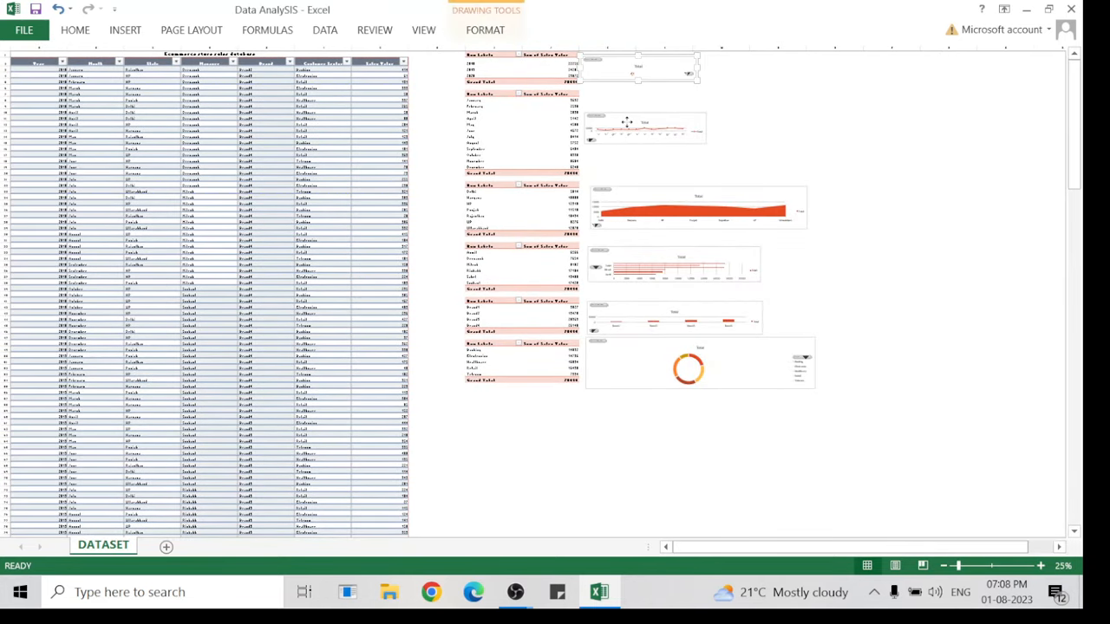
{"action": "left_click", "coordinate": [622, 186], "text": "ctrl"}
{"action": "left_click", "coordinate": [623, 246], "text": "ctrl"}
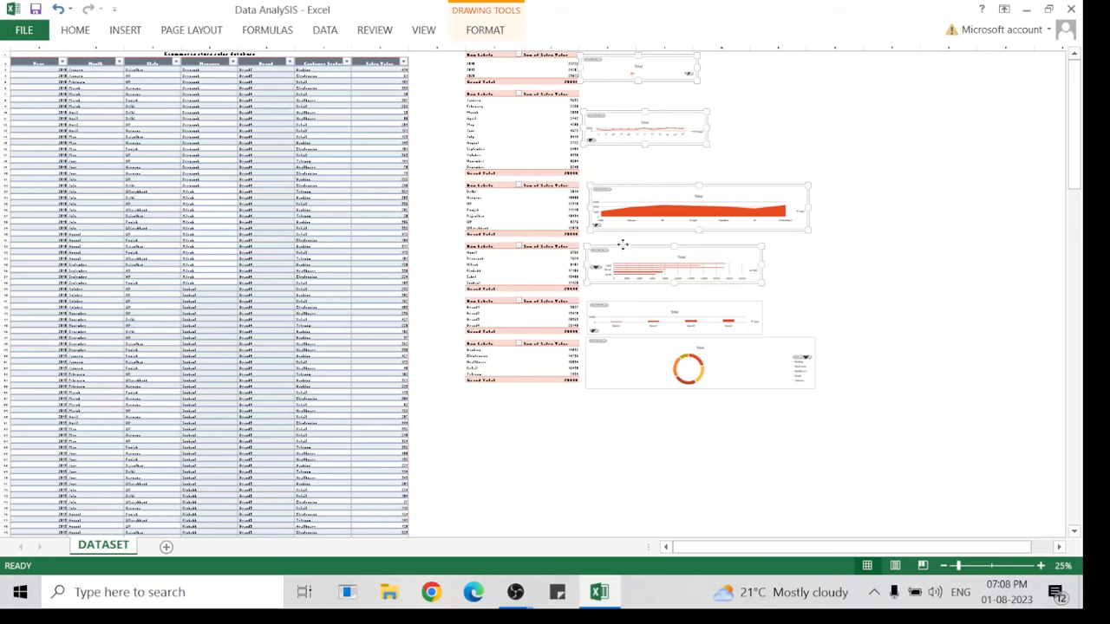
{"action": "left_click", "coordinate": [630, 305], "text": "ctrl"}
{"action": "left_click", "coordinate": [635, 369], "text": "ctrl"}
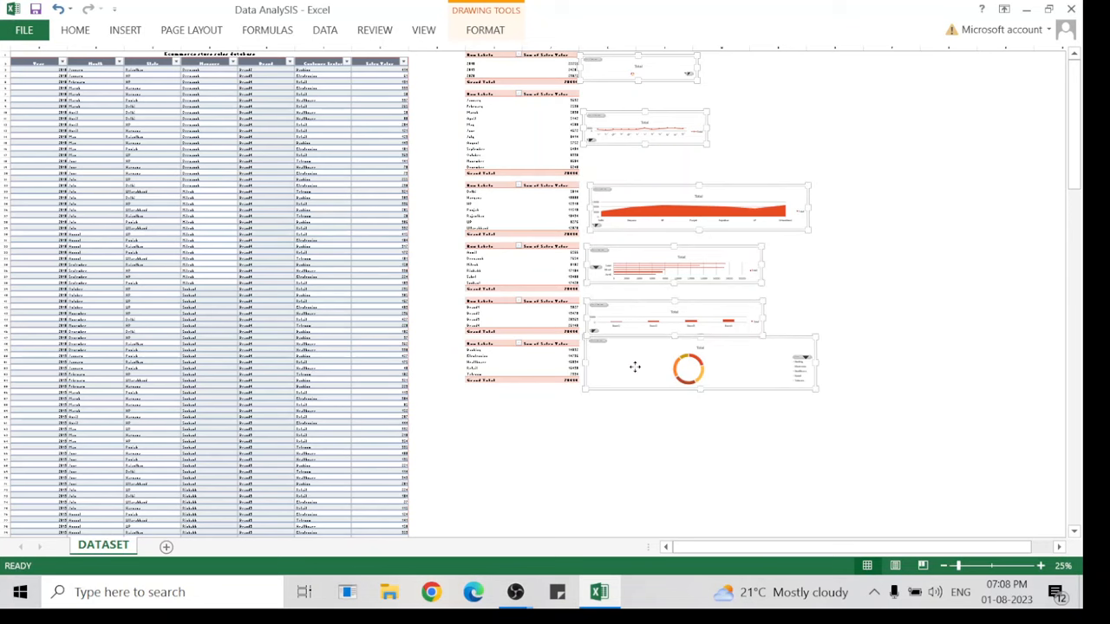
Add a new worksheet named DASHBOARD after DATASET and select its cell A1.
{"action": "left_click", "coordinate": [166, 546]}
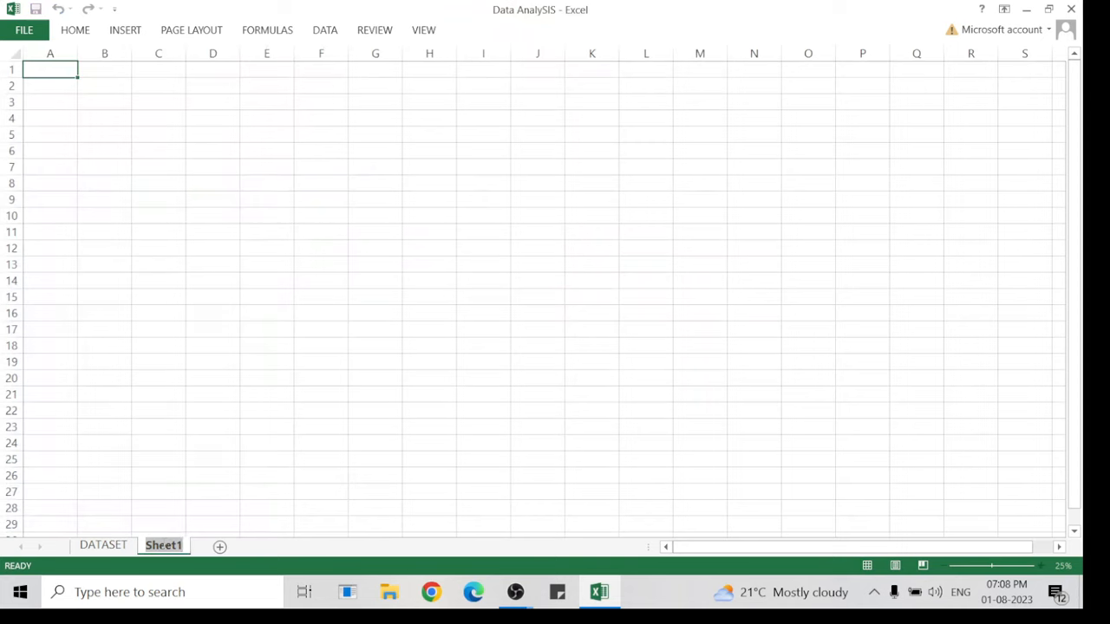
{"action": "type", "text": "Das"}
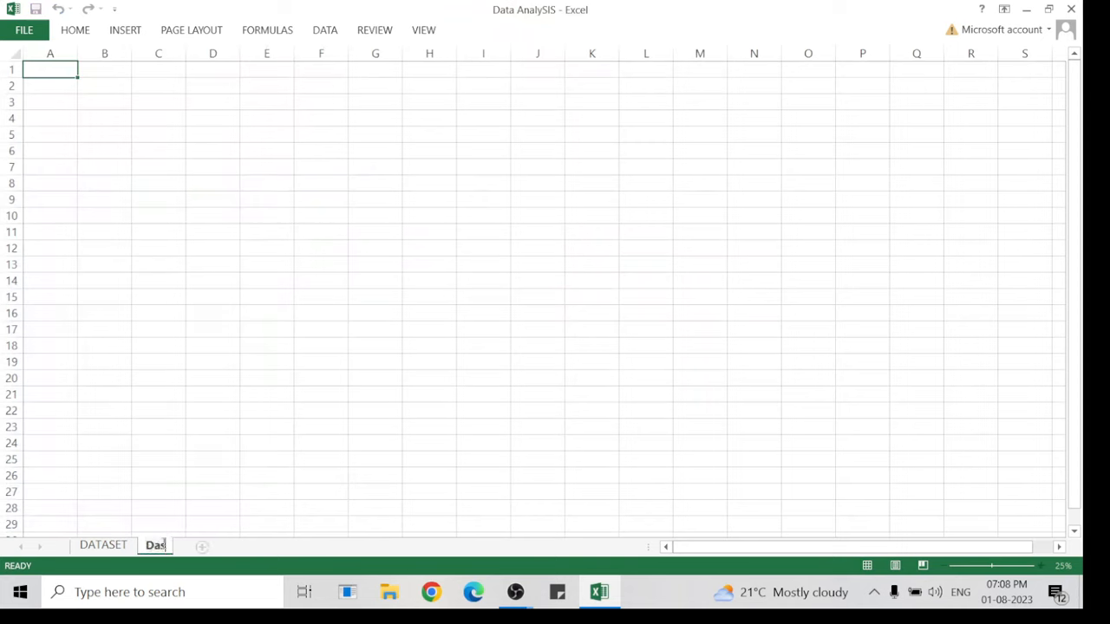
{"action": "type", "text": "hboard"}
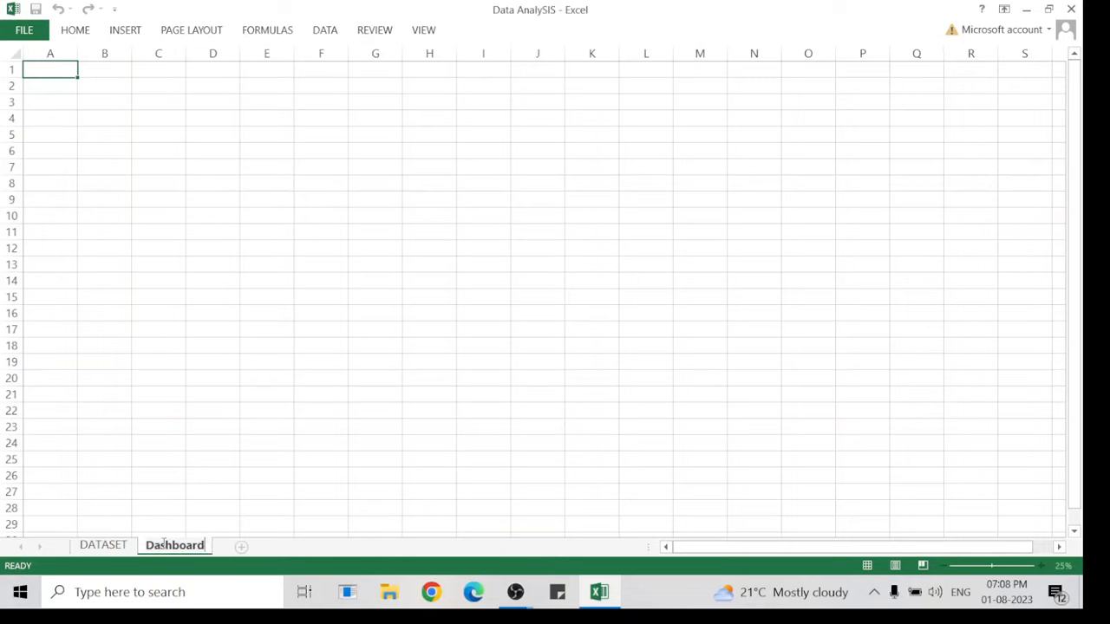
{"action": "key", "text": "BackSpace"}
{"action": "key", "text": "BackSpace"}
{"action": "key", "text": "BackSpace"}
{"action": "key", "text": "BackSpace"}
{"action": "key", "text": "BackSpace"}
{"action": "key", "text": "BackSpace"}
{"action": "key", "text": "BackSpace"}
{"action": "key", "text": "BackSpace"}
{"action": "key", "text": "BackSpace"}
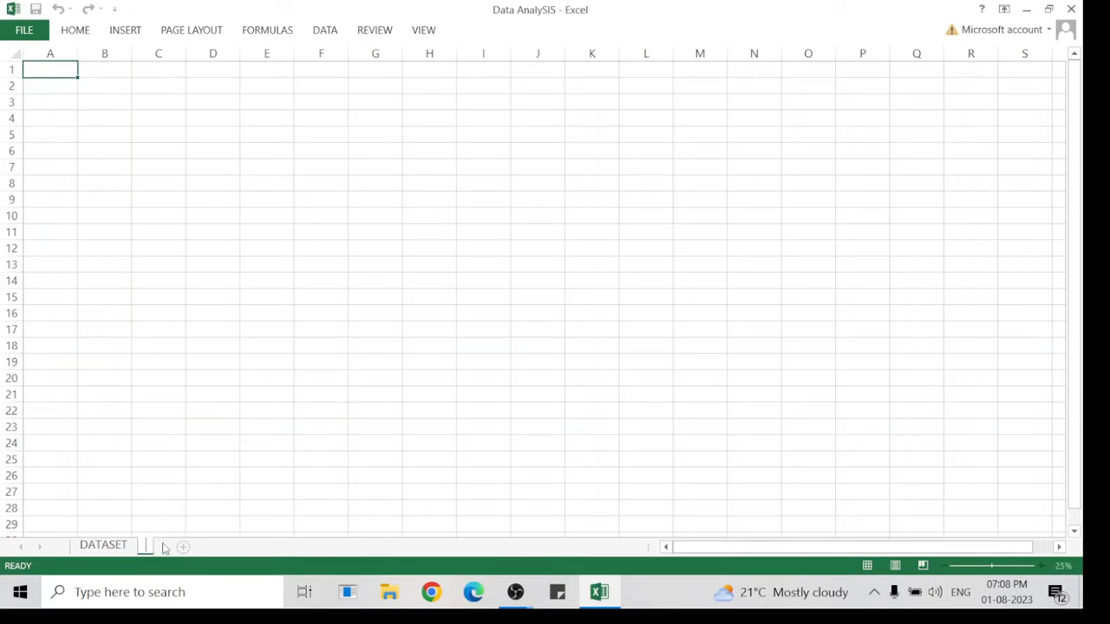
{"action": "type", "text": "DASHBF"}
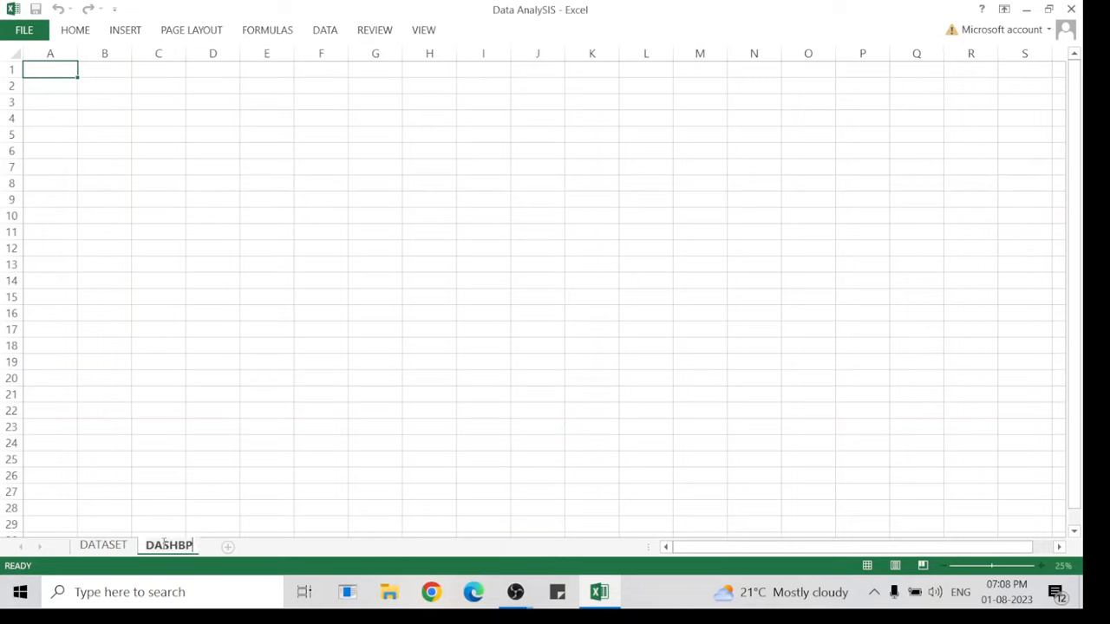
{"action": "key", "text": "BackSpace"}
{"action": "type", "text": "OARD"}
{"action": "left_click", "coordinate": [106, 179]}
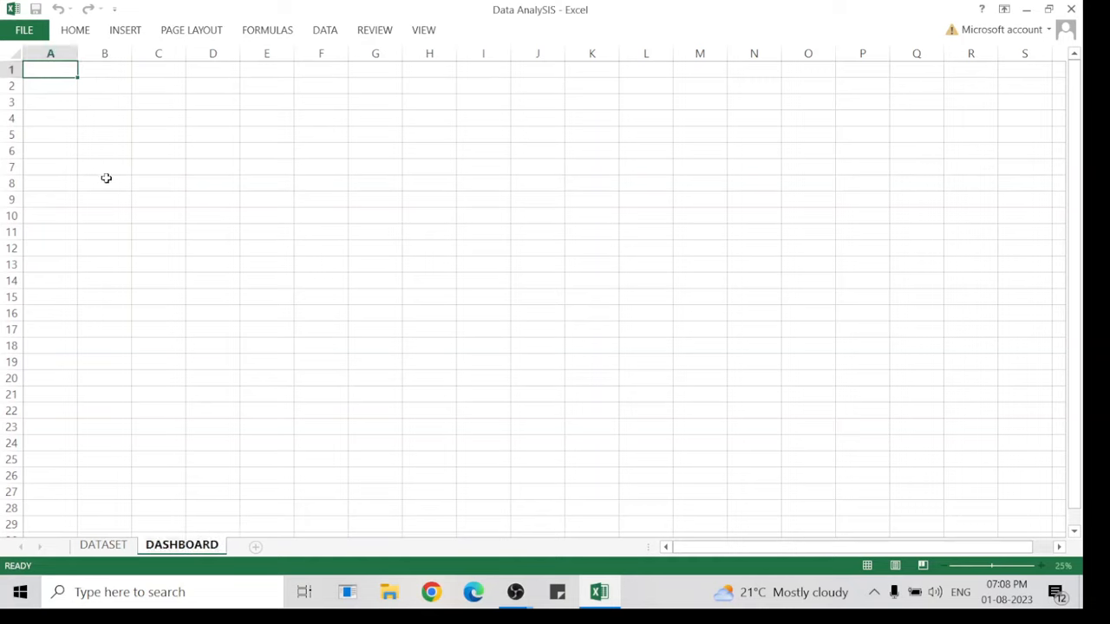
{"action": "left_click", "coordinate": [42, 79]}
{"action": "left_click", "coordinate": [42, 72]}
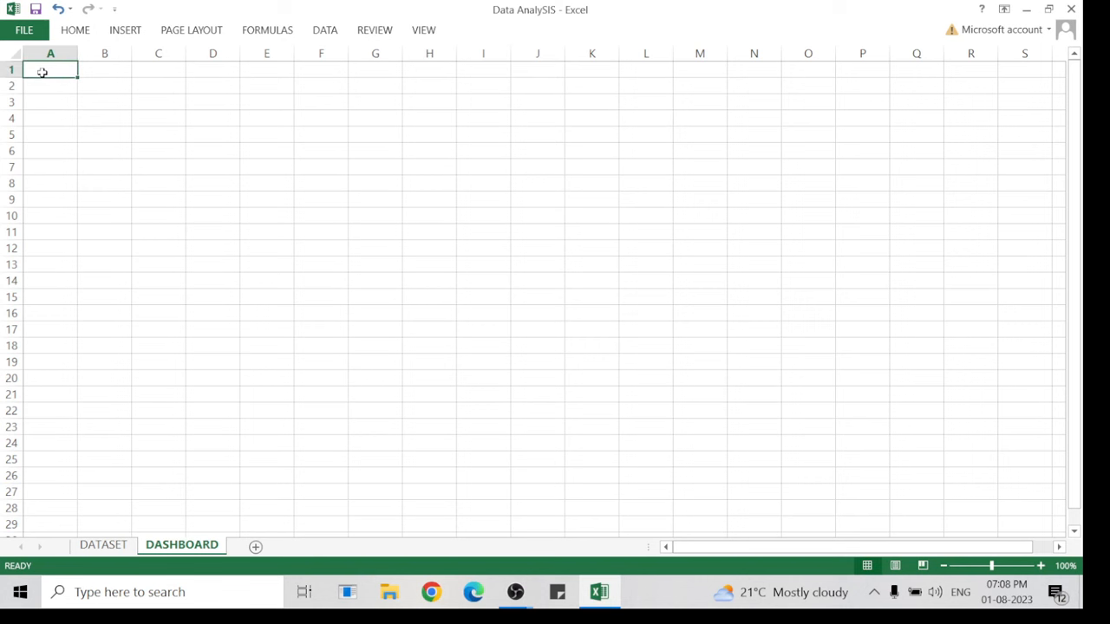
Paste the copied Sales/Month column chart at cell A1 of the empty DASHBOARD sheet.
{"action": "key", "text": "ctrl+v"}
{"action": "left_click", "coordinate": [507, 236]}
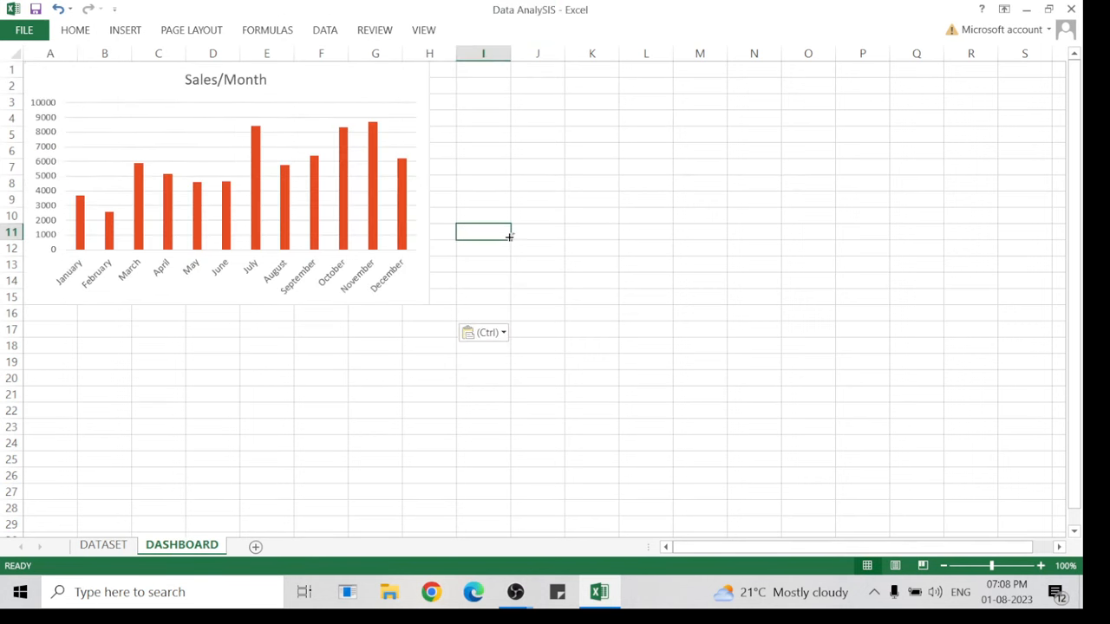
{"action": "scroll", "coordinate": [508, 235], "scroll_direction": "down", "scroll_amount": 2}
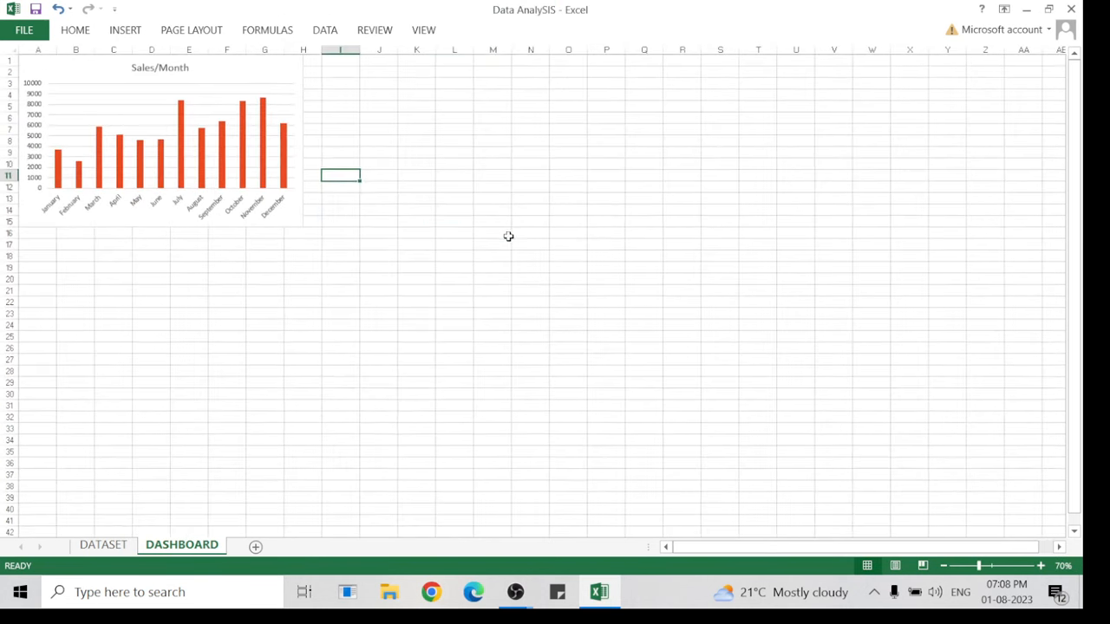
Cut the year, state, manager, brand and customer sector pivot charts together from the DATASET sheet, leaving the monthly line chart.
{"action": "left_click", "coordinate": [118, 551]}
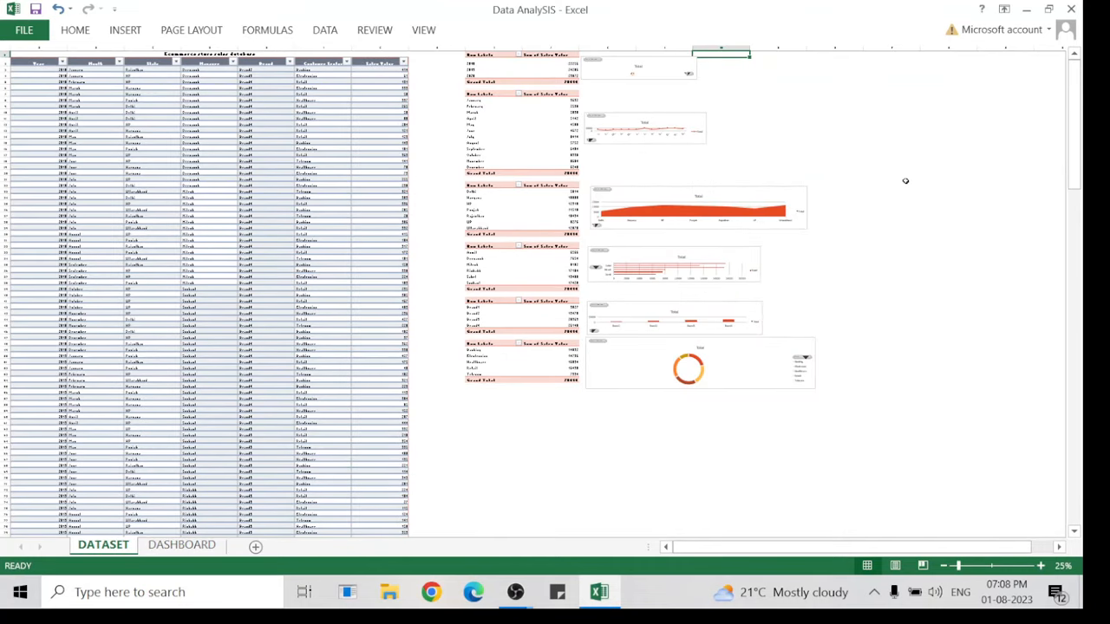
{"action": "left_click", "coordinate": [768, 130]}
{"action": "key", "text": "Up"}
{"action": "key", "text": "Up"}
{"action": "key", "text": "Up"}
{"action": "key", "text": "Up"}
{"action": "key", "text": "Up"}
{"action": "key", "text": "Up"}
{"action": "key", "text": "Up"}
{"action": "key", "text": "Up"}
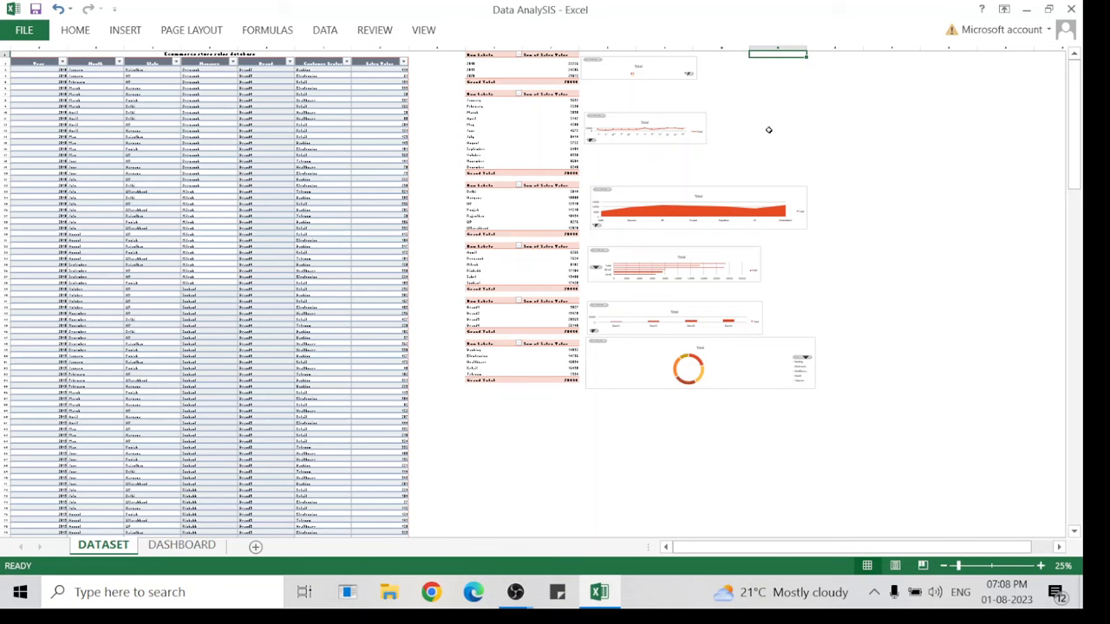
{"action": "left_click", "coordinate": [623, 69]}
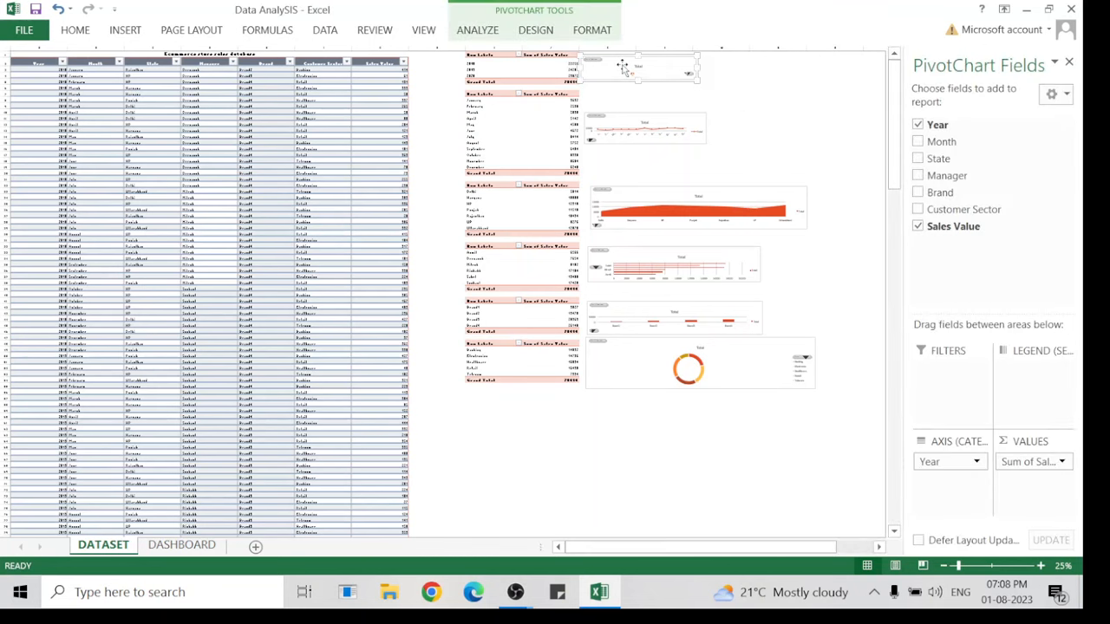
{"action": "left_click", "coordinate": [625, 194]}
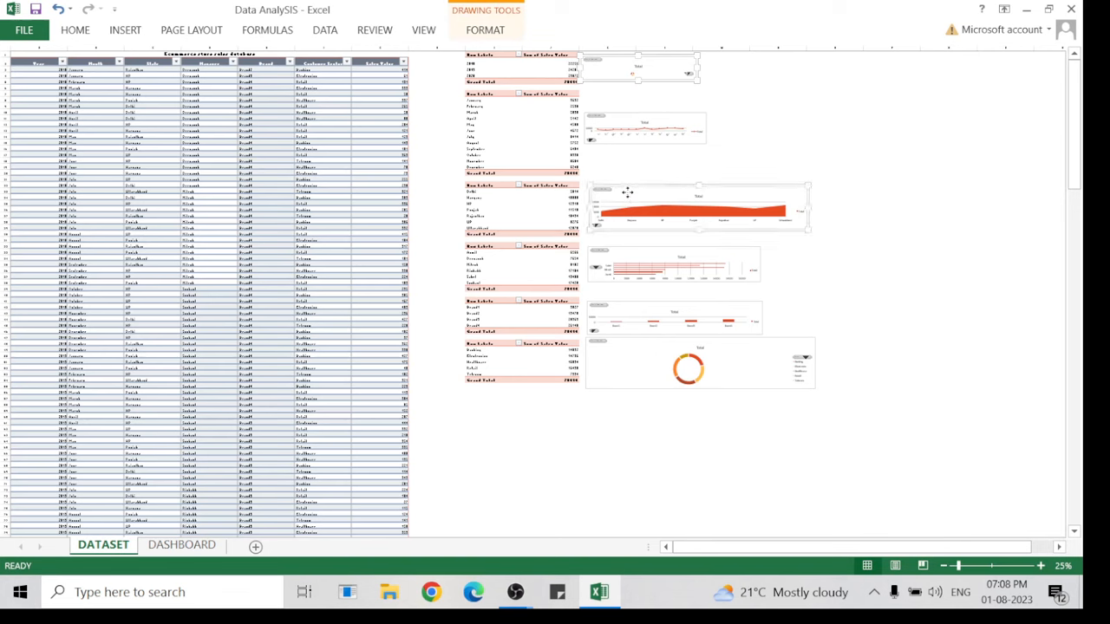
{"action": "left_click", "coordinate": [629, 246], "text": "ctrl"}
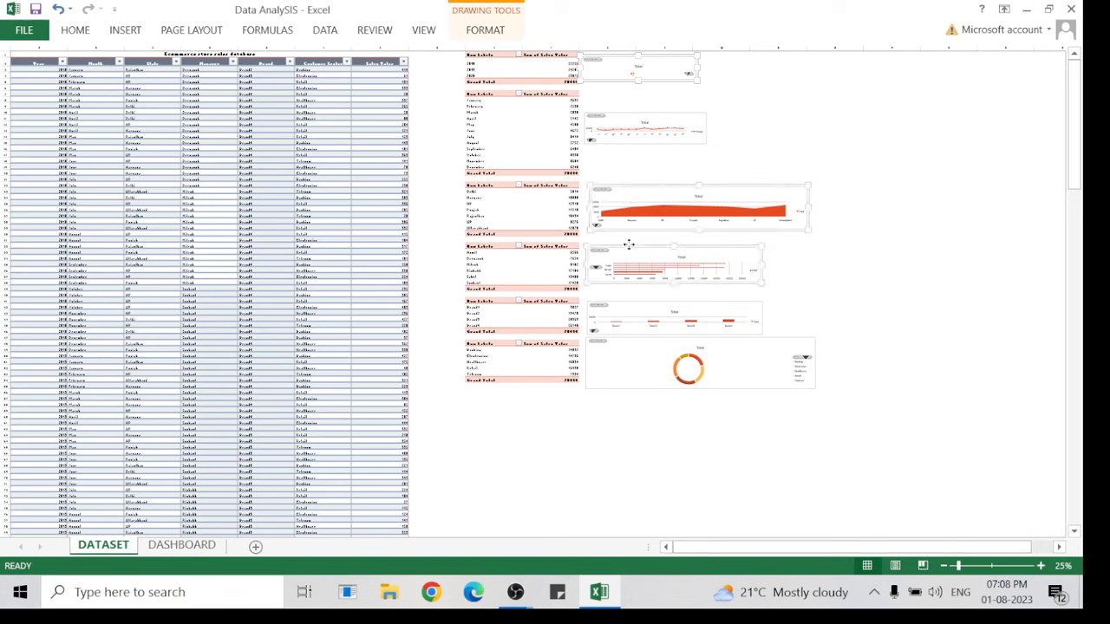
{"action": "left_click", "coordinate": [626, 313], "text": "ctrl"}
{"action": "left_click", "coordinate": [625, 367], "text": "ctrl"}
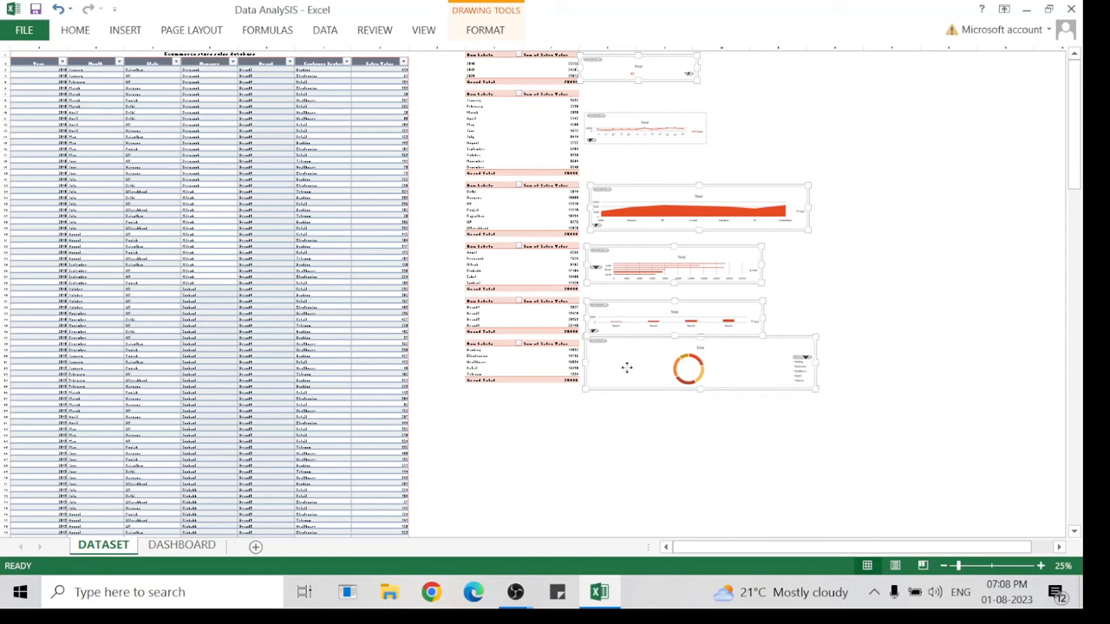
{"action": "key", "text": "ctrl+x"}
Paste the cut pivot charts on the DASHBOARD sheet beside the Sales/Month chart, starting at cell I4.
{"action": "left_click", "coordinate": [208, 545]}
{"action": "left_click", "coordinate": [339, 92]}
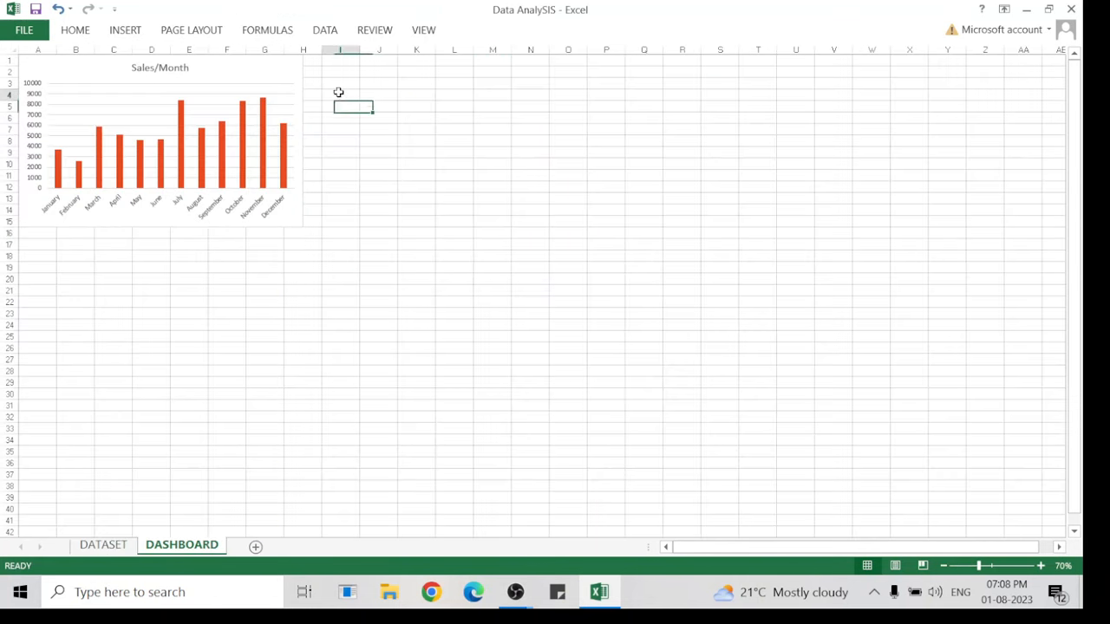
{"action": "key", "text": "ctrl+v"}
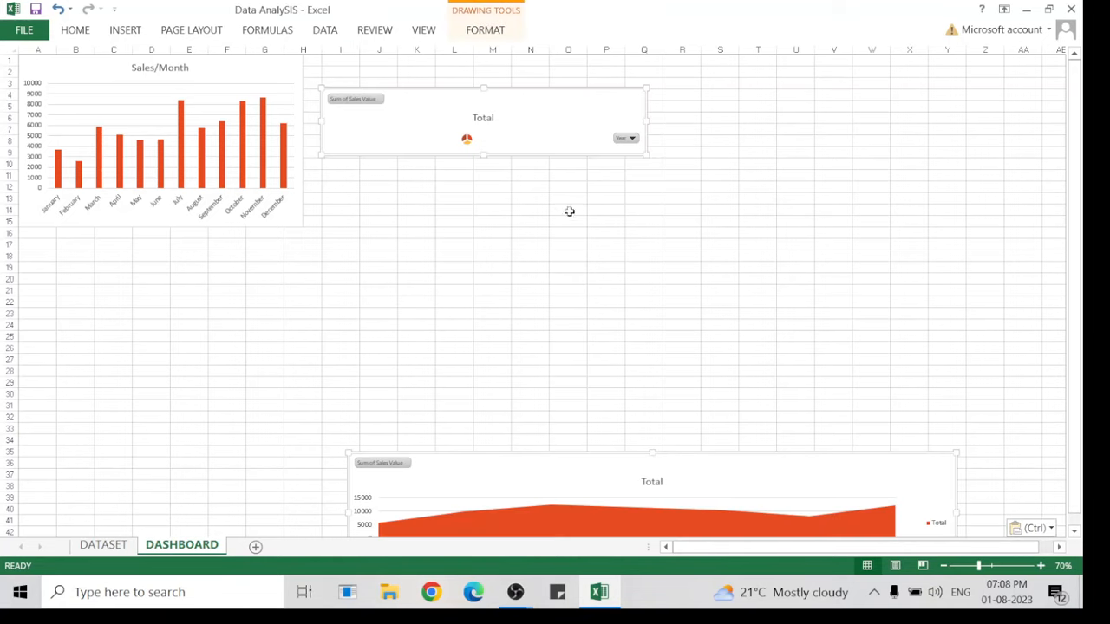
{"action": "scroll", "coordinate": [601, 227], "scroll_direction": "down", "scroll_amount": 4}
{"action": "left_click", "coordinate": [383, 256]}
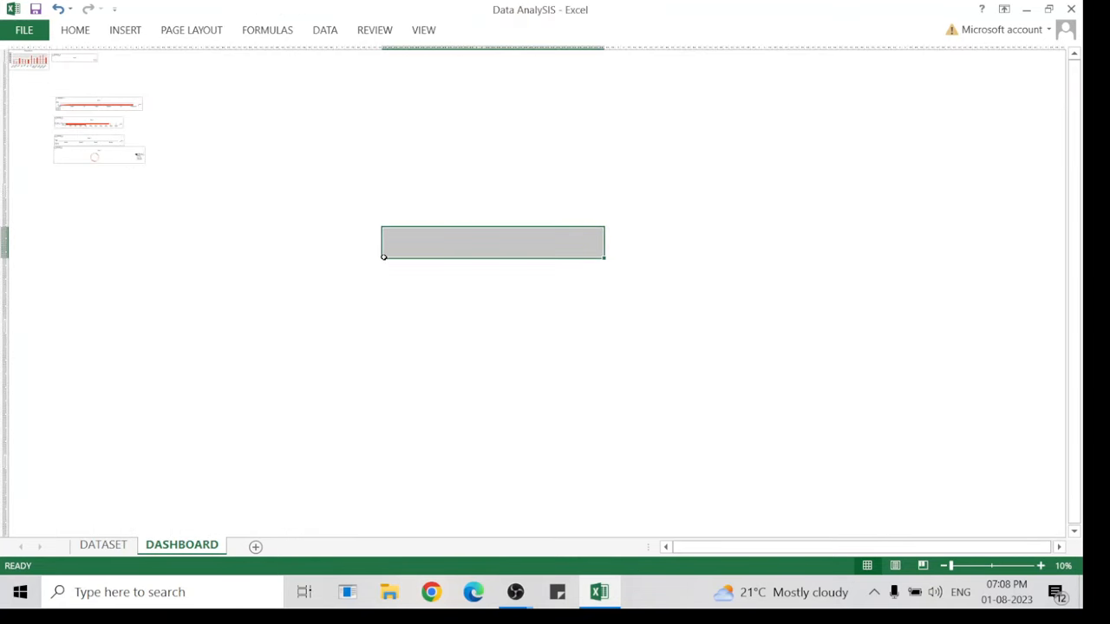
{"action": "scroll", "coordinate": [241, 339], "scroll_direction": "up", "scroll_amount": 4}
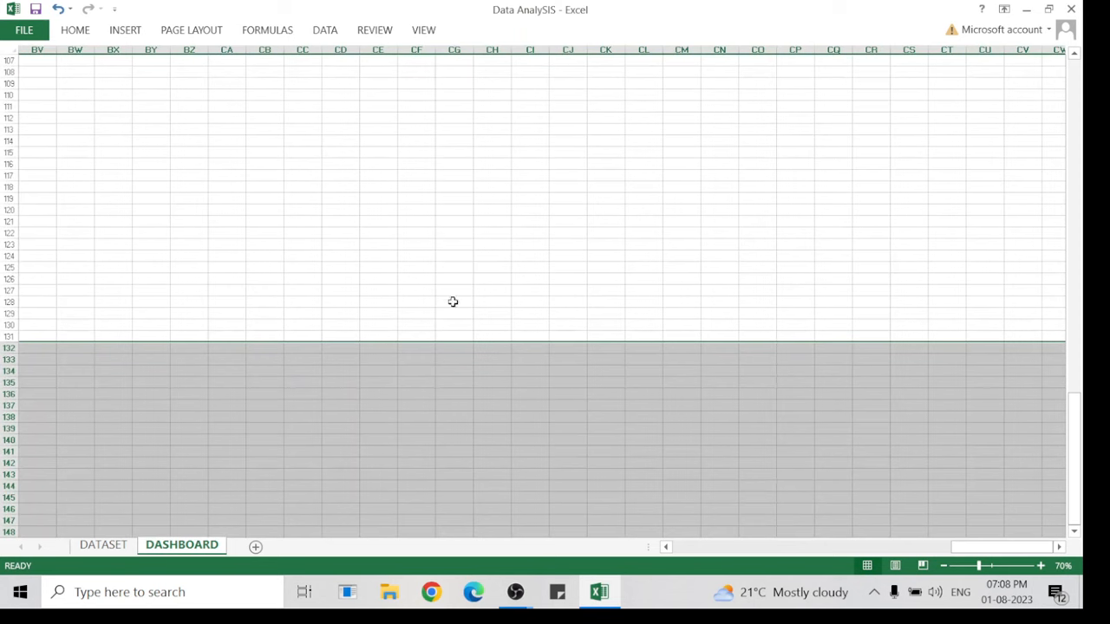
{"action": "left_click_drag", "start_coordinate": [980, 559], "coordinate": [720, 572]}
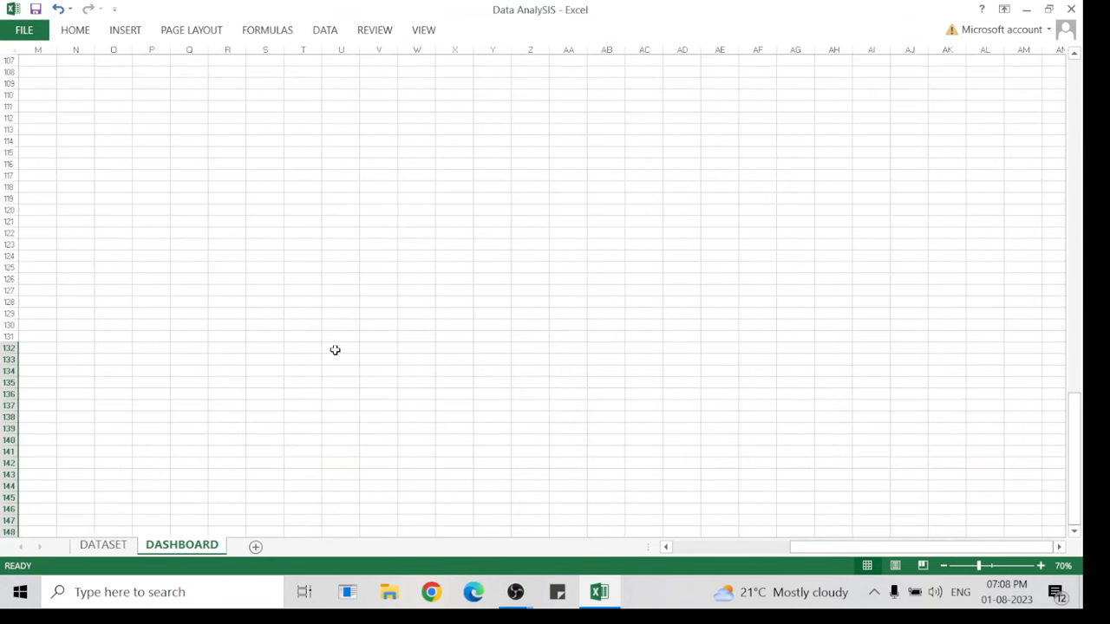
{"action": "key", "text": "ctrl+Up"}
{"action": "key", "text": "ctrl+Left"}
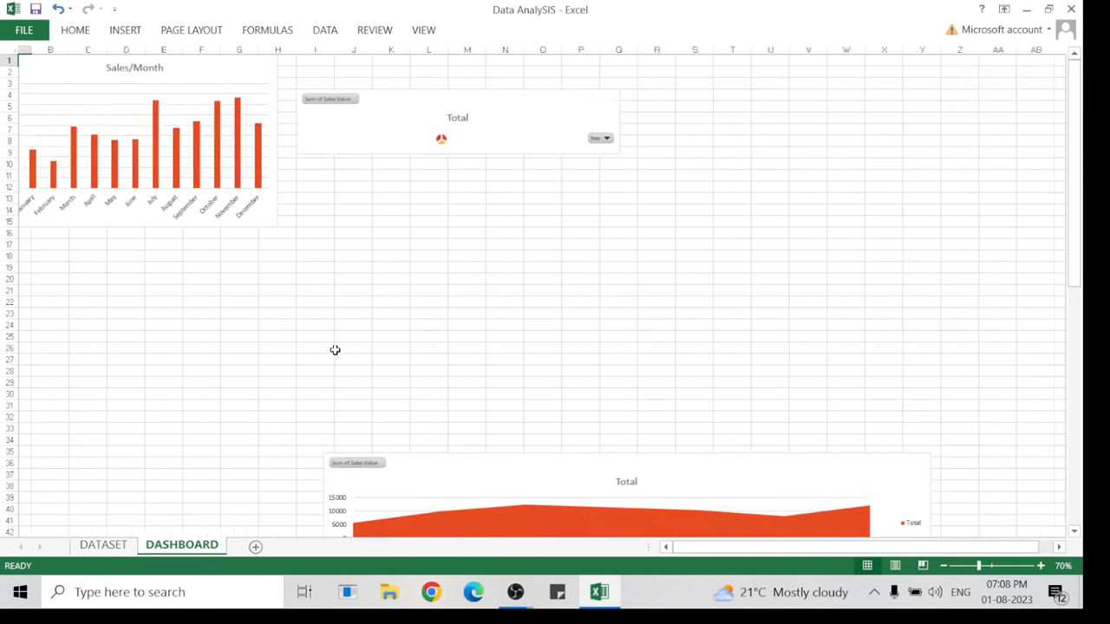
Narrow the year pie chart to about columns I to M and extend its upper edge to row 2.
{"action": "left_click", "coordinate": [606, 115]}
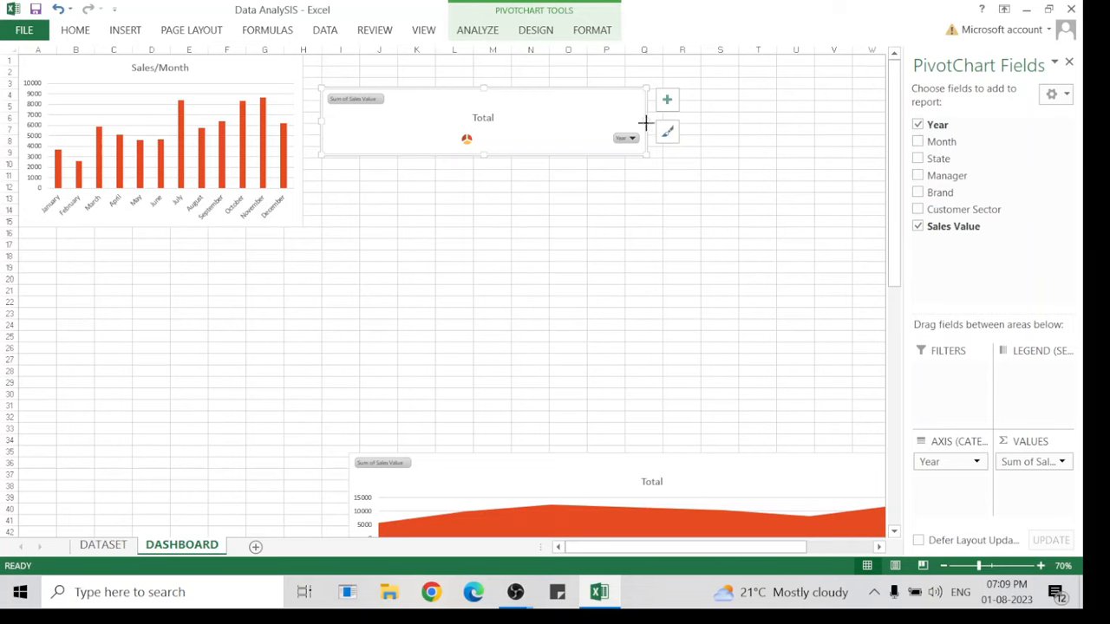
{"action": "mouse_move", "coordinate": [645, 123]}
{"action": "left_mouse_down"}
{"action": "mouse_move", "coordinate": [436, 97]}
{"action": "mouse_move", "coordinate": [498, 110]}
{"action": "left_mouse_up"}
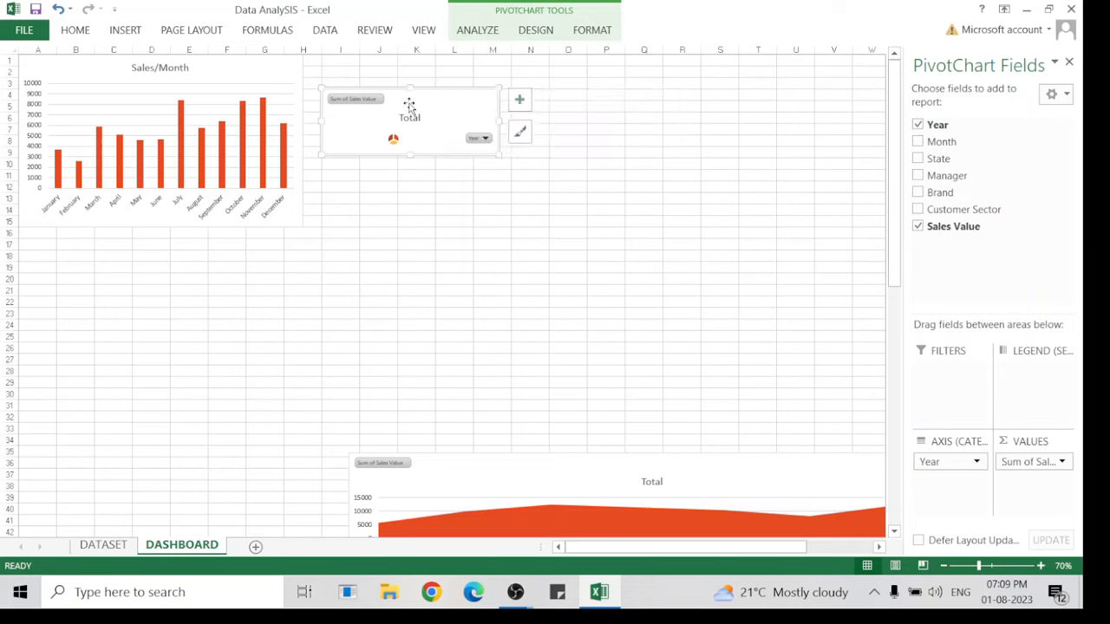
{"action": "left_click_drag", "start_coordinate": [409, 90], "coordinate": [408, 61]}
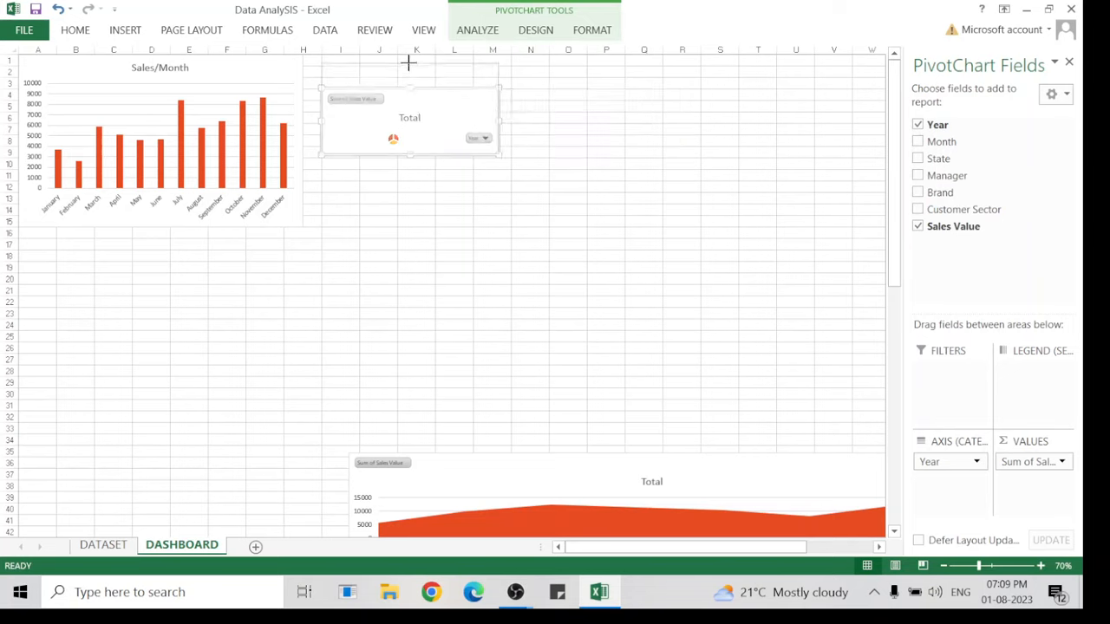
Move the Sales/Month chart down to row 3 and shrink it to cover columns A to F through row 15.
{"action": "left_click", "coordinate": [194, 75]}
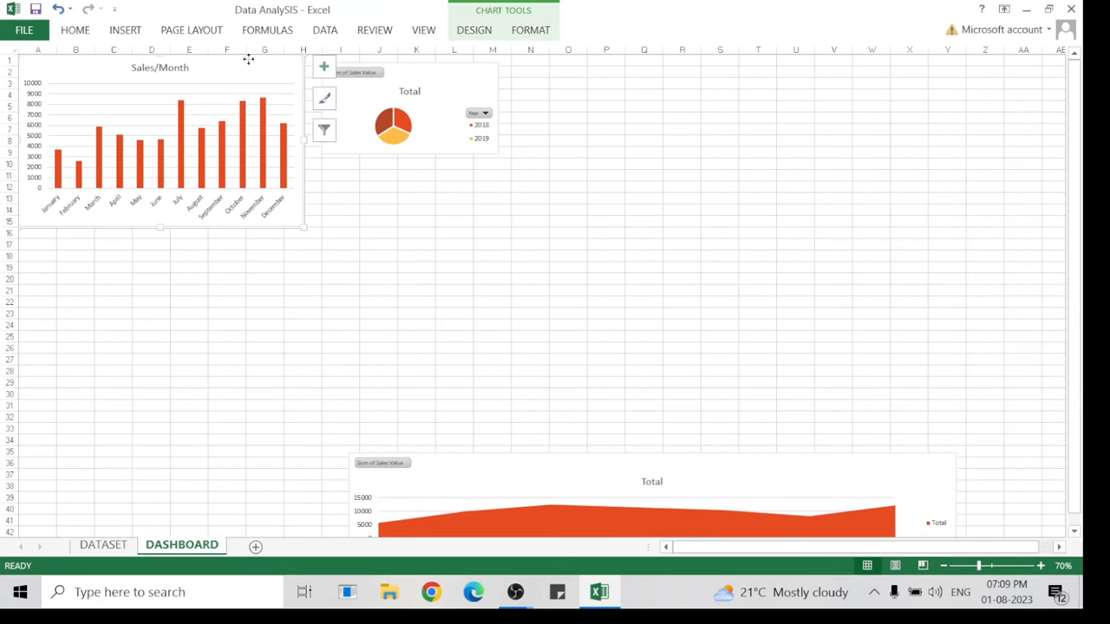
{"action": "left_click_drag", "start_coordinate": [248, 59], "coordinate": [240, 82]}
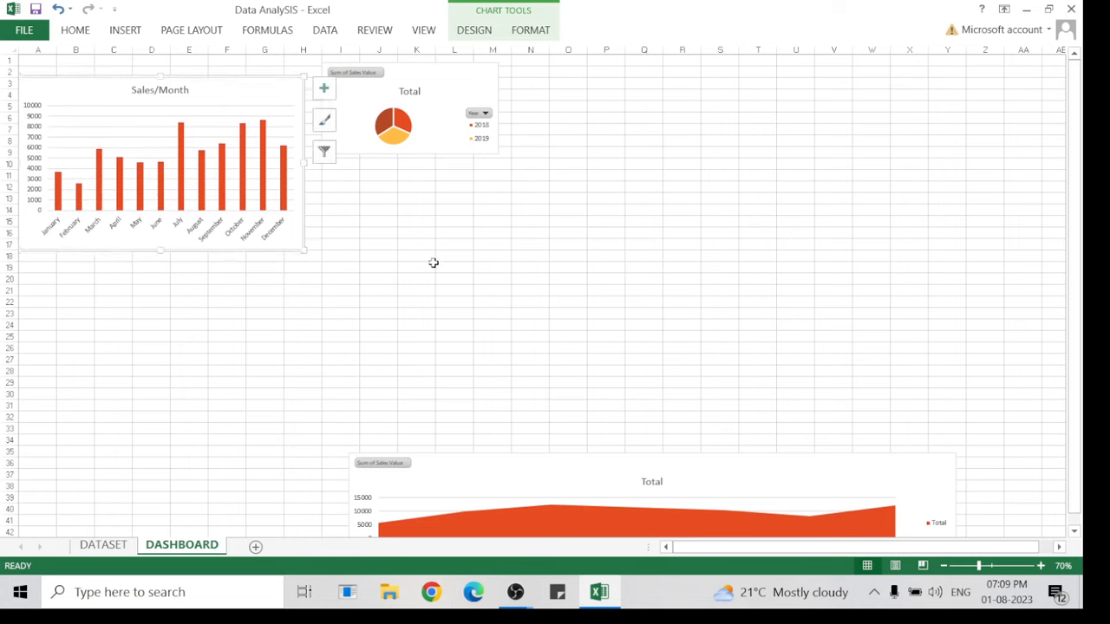
{"action": "left_click", "coordinate": [602, 312]}
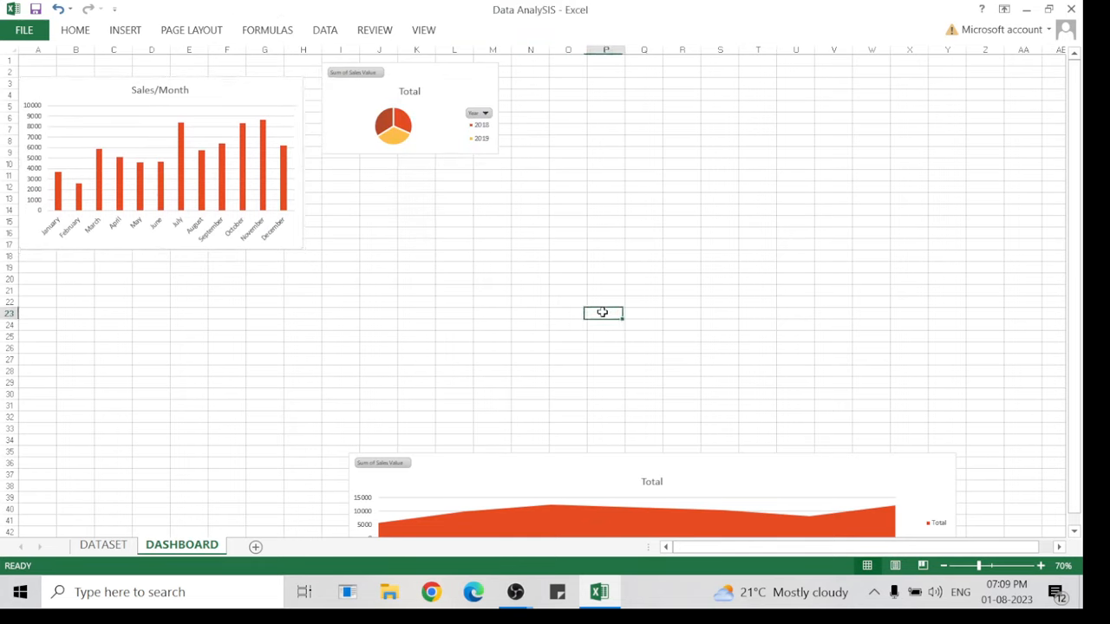
{"action": "scroll", "coordinate": [602, 312], "scroll_direction": "up", "scroll_amount": 3}
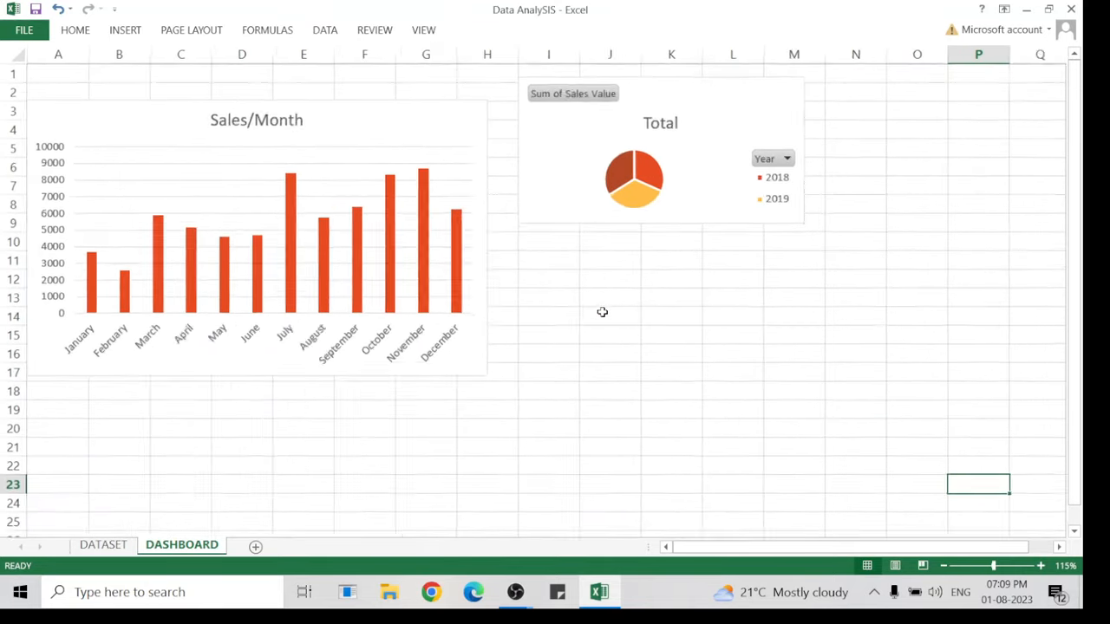
{"action": "left_click", "coordinate": [493, 234]}
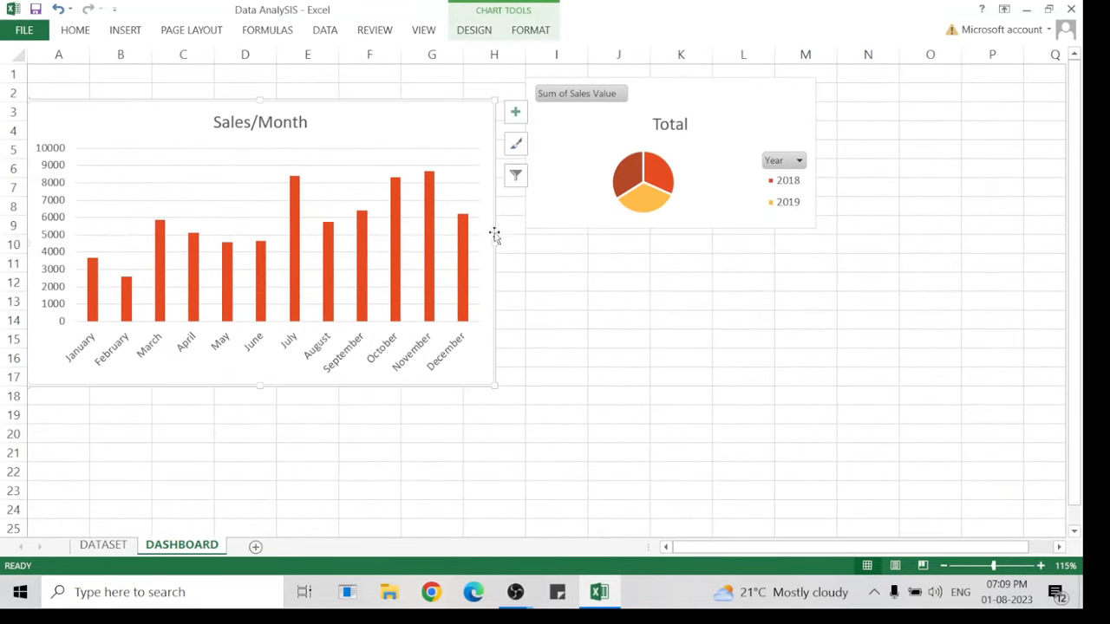
{"action": "scroll", "coordinate": [569, 274], "scroll_direction": "down", "scroll_amount": 1}
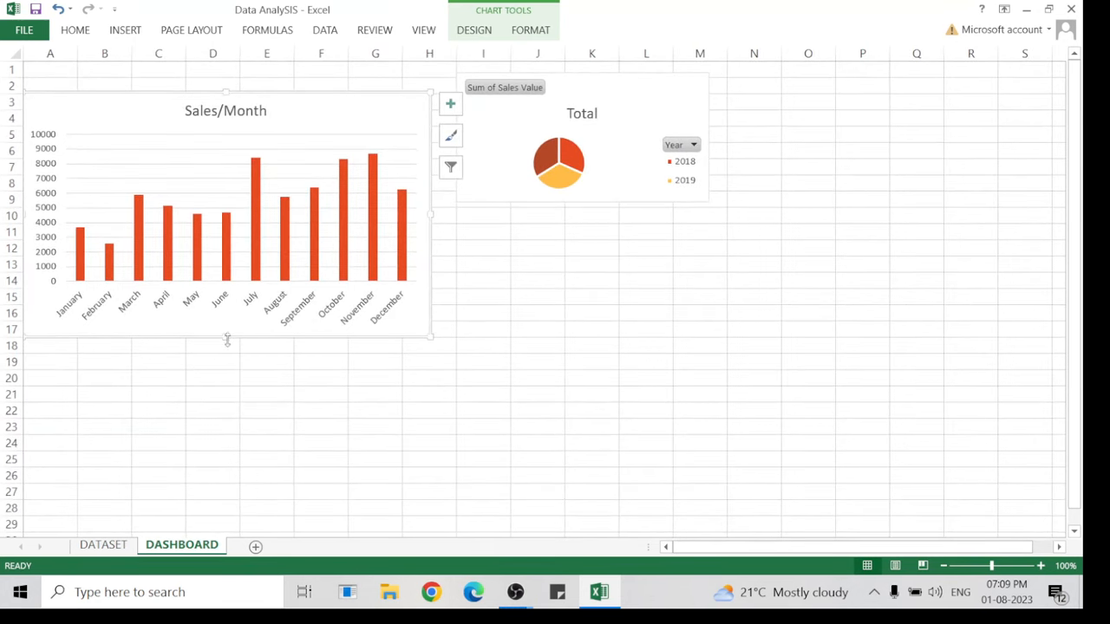
{"action": "left_click_drag", "start_coordinate": [227, 340], "coordinate": [220, 305]}
{"action": "left_click_drag", "start_coordinate": [429, 198], "coordinate": [350, 199]}
Place the year pie chart directly against the Sales/Month chart from column G and match its height to rows 3 to 15.
{"action": "left_click_drag", "start_coordinate": [528, 142], "coordinate": [432, 147]}
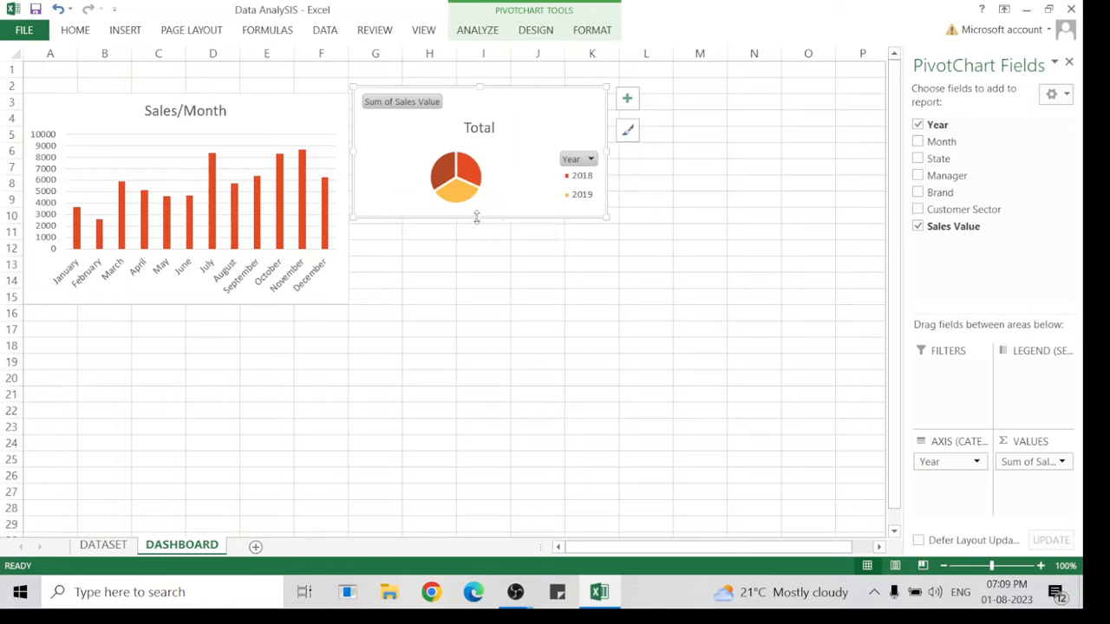
{"action": "left_click_drag", "start_coordinate": [479, 217], "coordinate": [482, 311]}
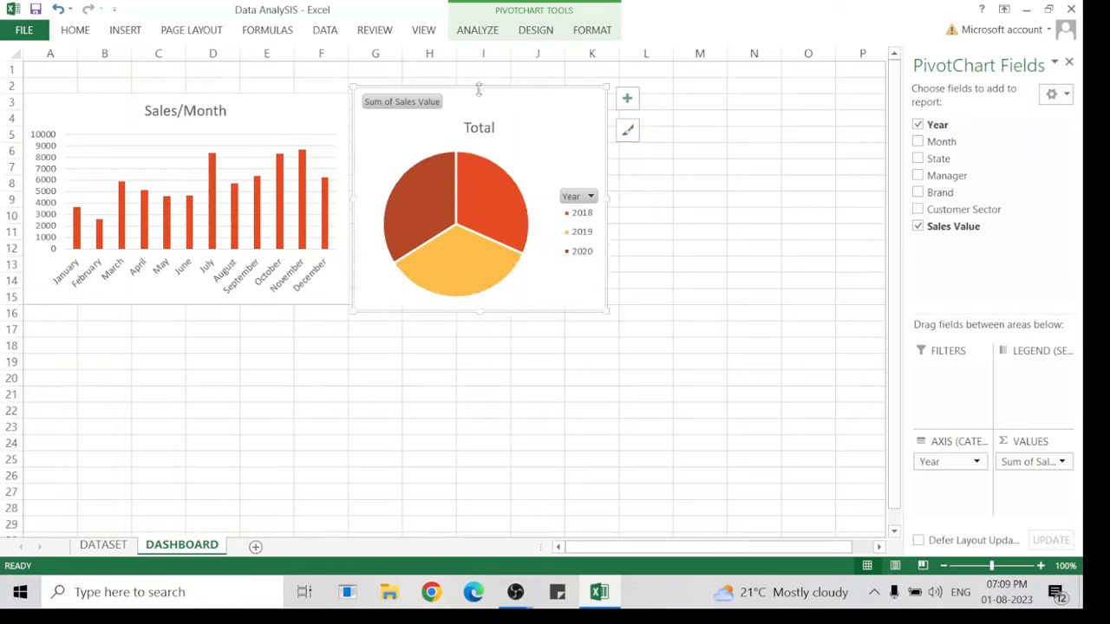
{"action": "left_click_drag", "start_coordinate": [479, 88], "coordinate": [475, 109]}
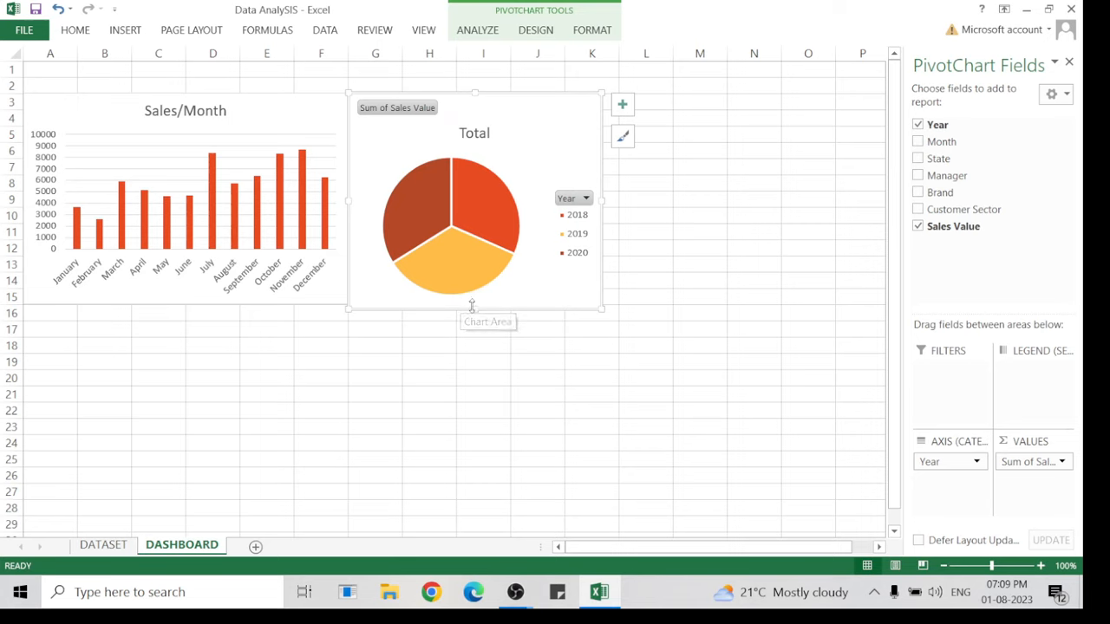
{"action": "left_click_drag", "start_coordinate": [472, 309], "coordinate": [472, 305]}
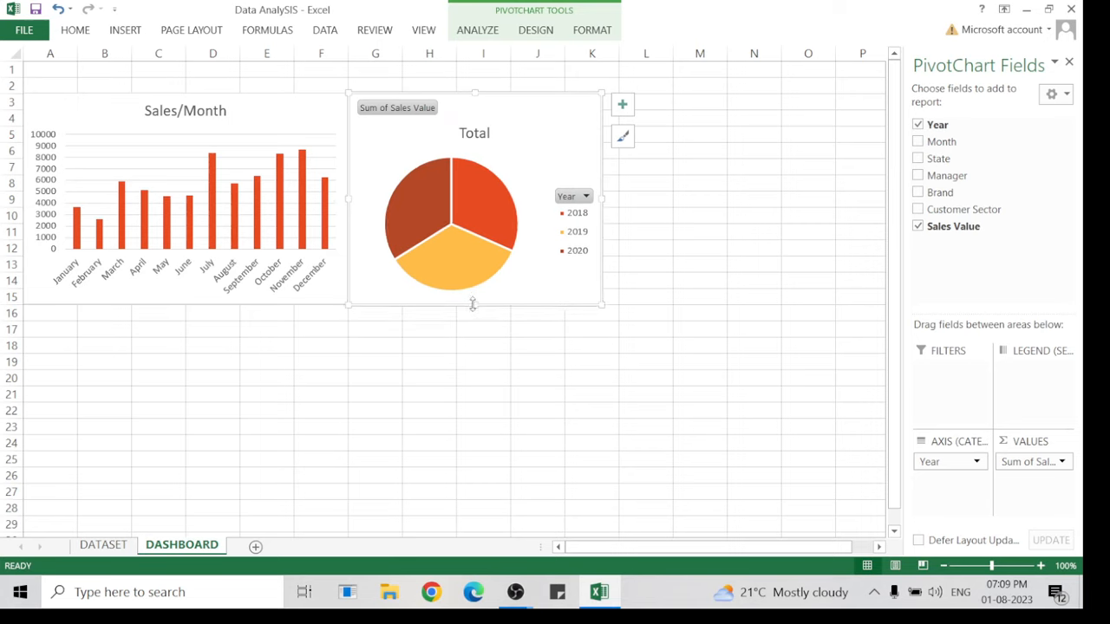
{"action": "left_click", "coordinate": [654, 360]}
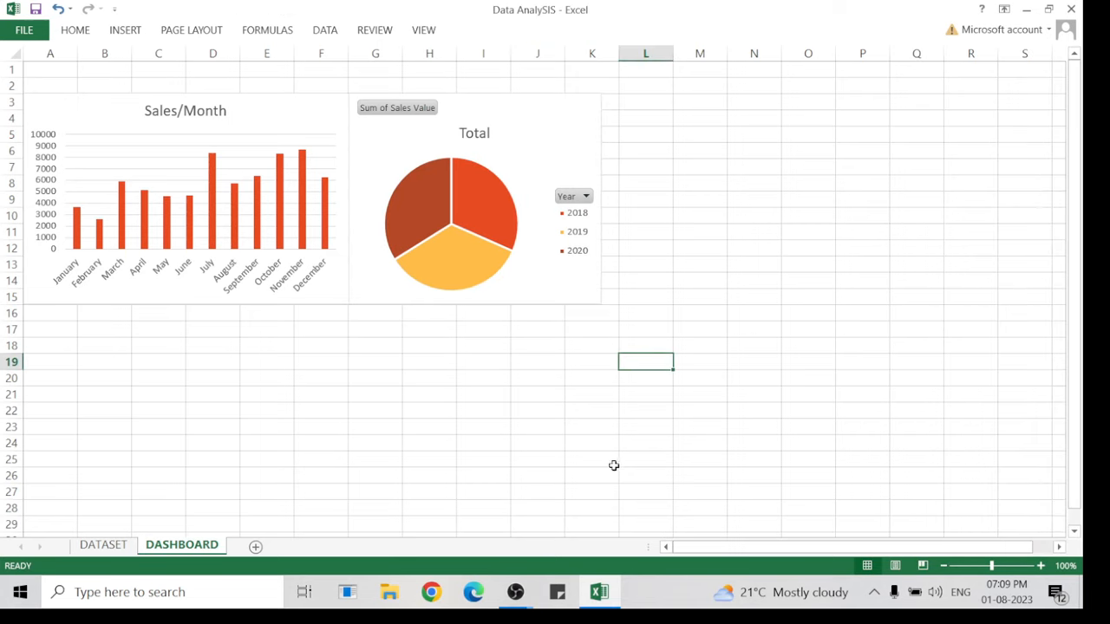
Move the state area chart up to column A, directly beneath the Sales/Month chart at row 16.
{"action": "left_click_drag", "start_coordinate": [1078, 251], "coordinate": [1082, 399]}
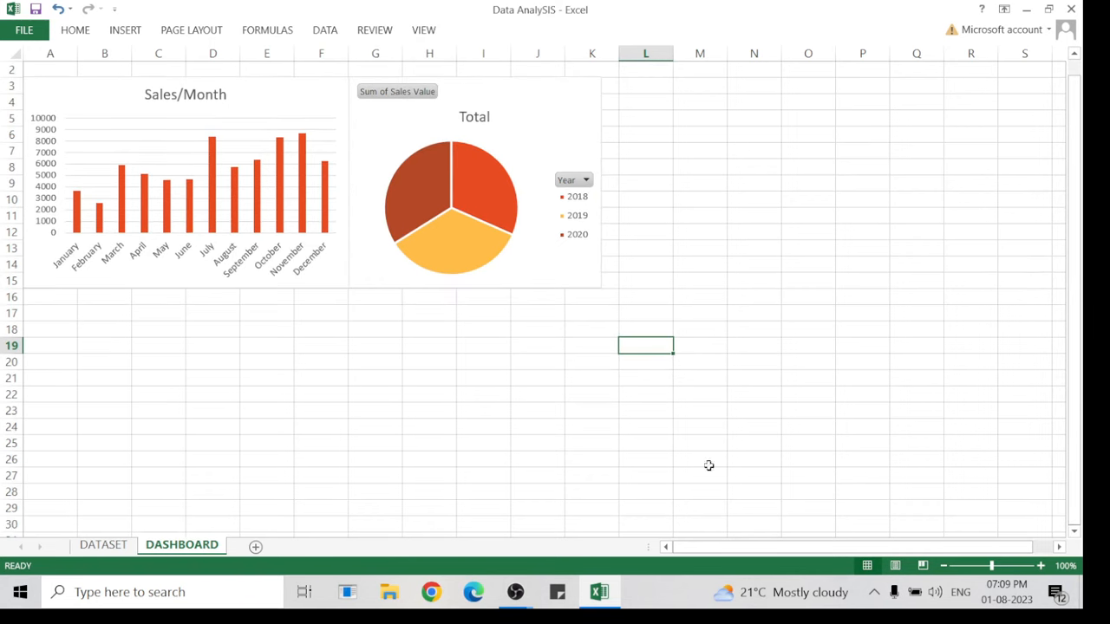
{"action": "left_click", "coordinate": [609, 459]}
{"action": "key", "text": "Down"}
{"action": "key", "text": "Down"}
{"action": "key", "text": "Down"}
{"action": "key", "text": "Down"}
{"action": "key", "text": "Down"}
{"action": "key", "text": "Down"}
{"action": "key", "text": "Down"}
{"action": "key", "text": "Down"}
{"action": "key", "text": "Down"}
{"action": "key", "text": "Down"}
{"action": "key", "text": "Down"}
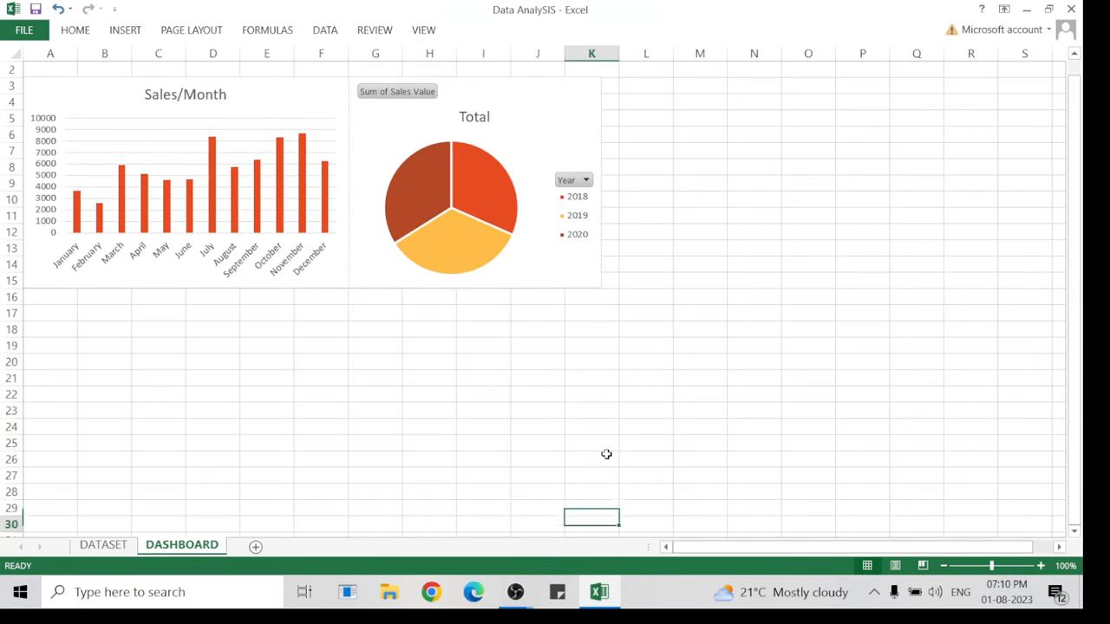
{"action": "key", "text": "Down"}
{"action": "key", "text": "Down"}
{"action": "key", "text": "Down"}
{"action": "key", "text": "Down"}
{"action": "key", "text": "Down"}
{"action": "key", "text": "Down"}
{"action": "key", "text": "Down"}
{"action": "key", "text": "Down"}
{"action": "key", "text": "Down"}
{"action": "key", "text": "Down"}
{"action": "key", "text": "Down"}
{"action": "left_click", "coordinate": [762, 333]}
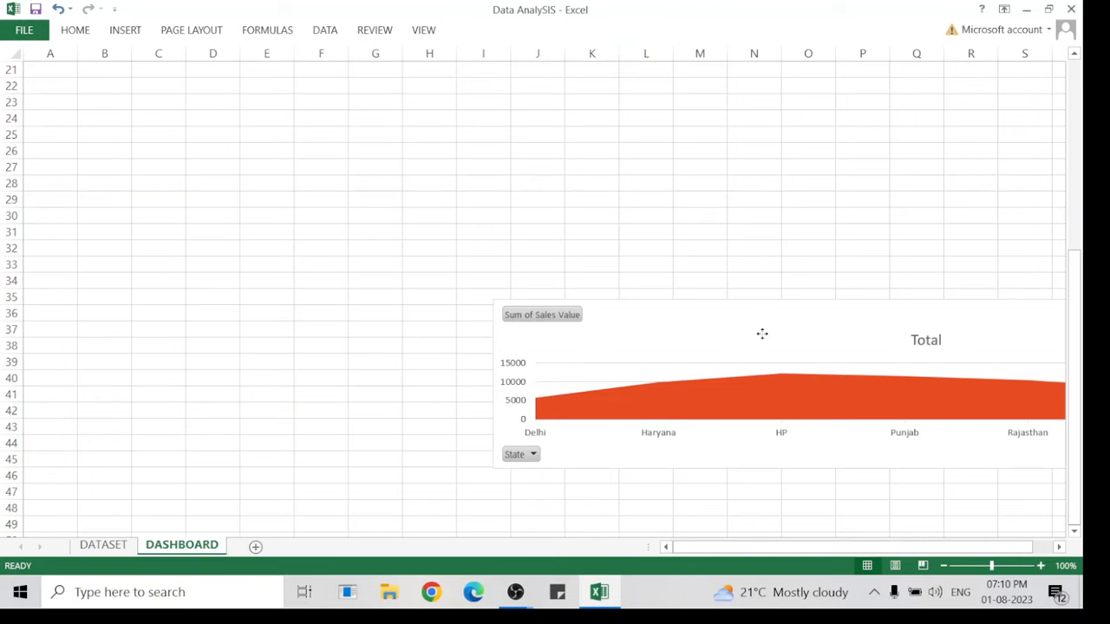
{"action": "left_click_drag", "start_coordinate": [633, 349], "coordinate": [53, 21]}
{"action": "left_click_drag", "start_coordinate": [167, 2], "coordinate": [112, 159]}
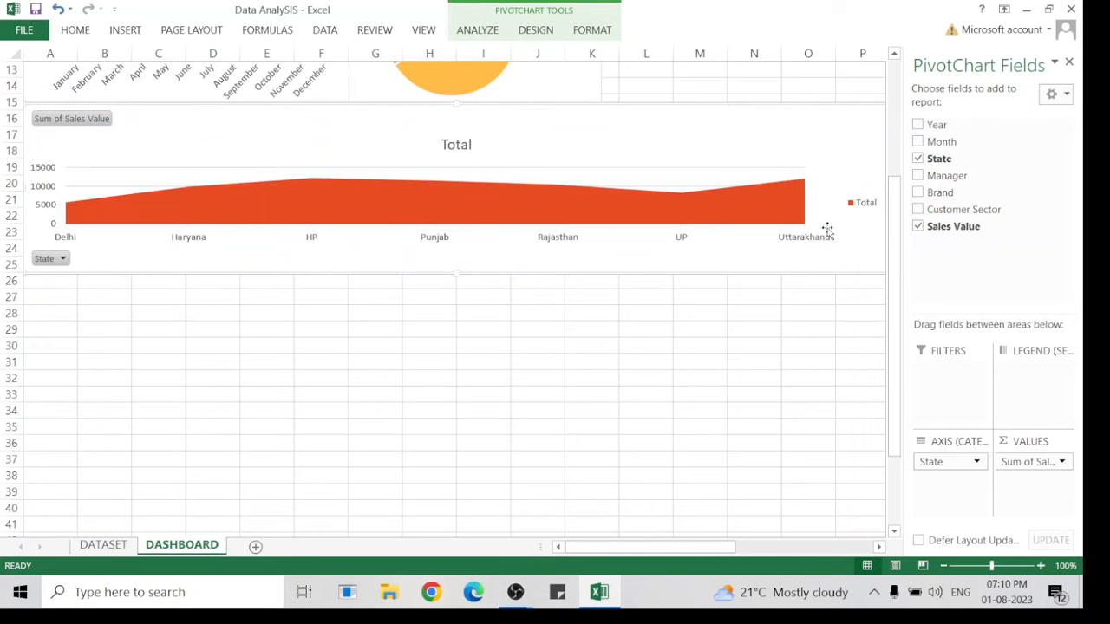
Close the PivotChart Fields pane and narrow the state area chart to about the width of columns A to F.
{"action": "left_click", "coordinate": [777, 305]}
{"action": "left_click", "coordinate": [881, 196]}
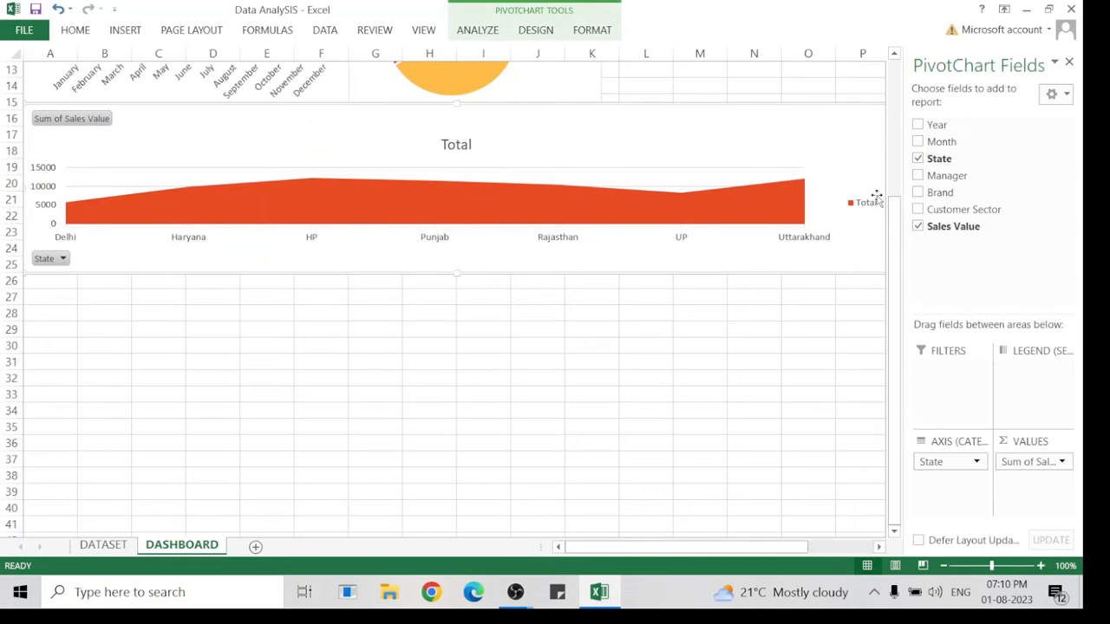
{"action": "left_click", "coordinate": [1068, 62]}
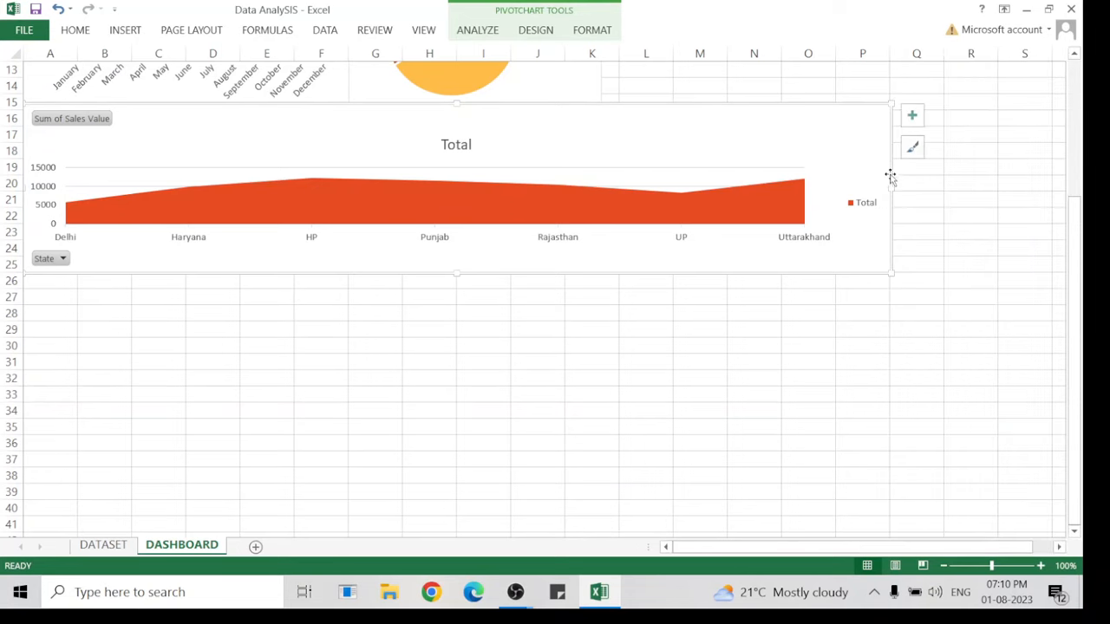
{"action": "left_click_drag", "start_coordinate": [884, 186], "coordinate": [354, 132]}
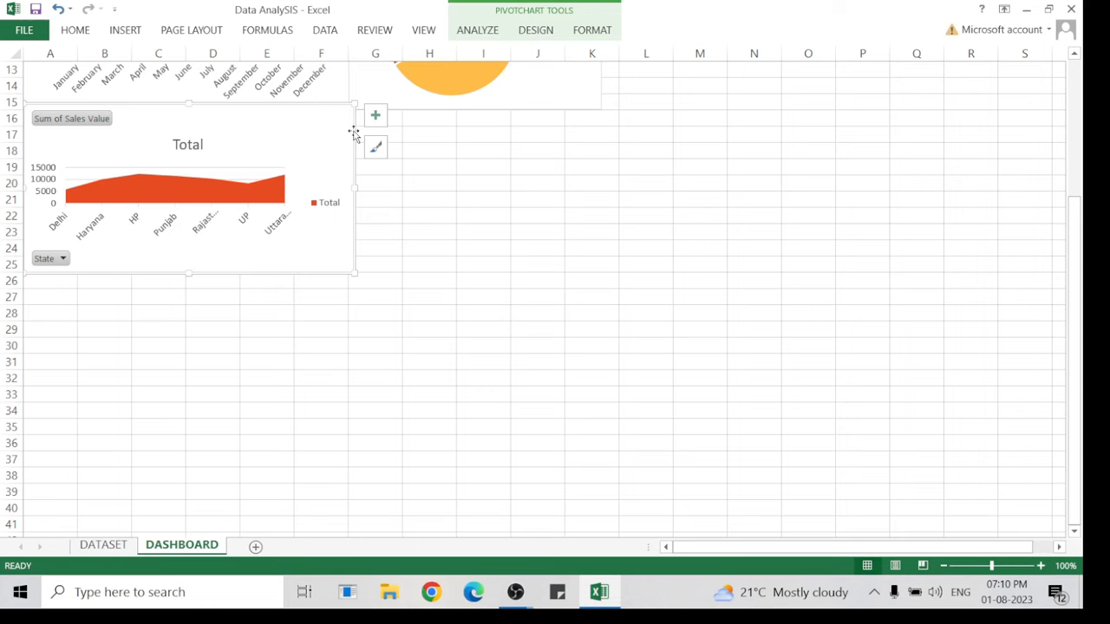
Extend the state area chart's lower edge down to row 29.
{"action": "left_click", "coordinate": [404, 263]}
{"action": "left_click", "coordinate": [178, 266]}
{"action": "left_click_drag", "start_coordinate": [186, 274], "coordinate": [177, 336]}
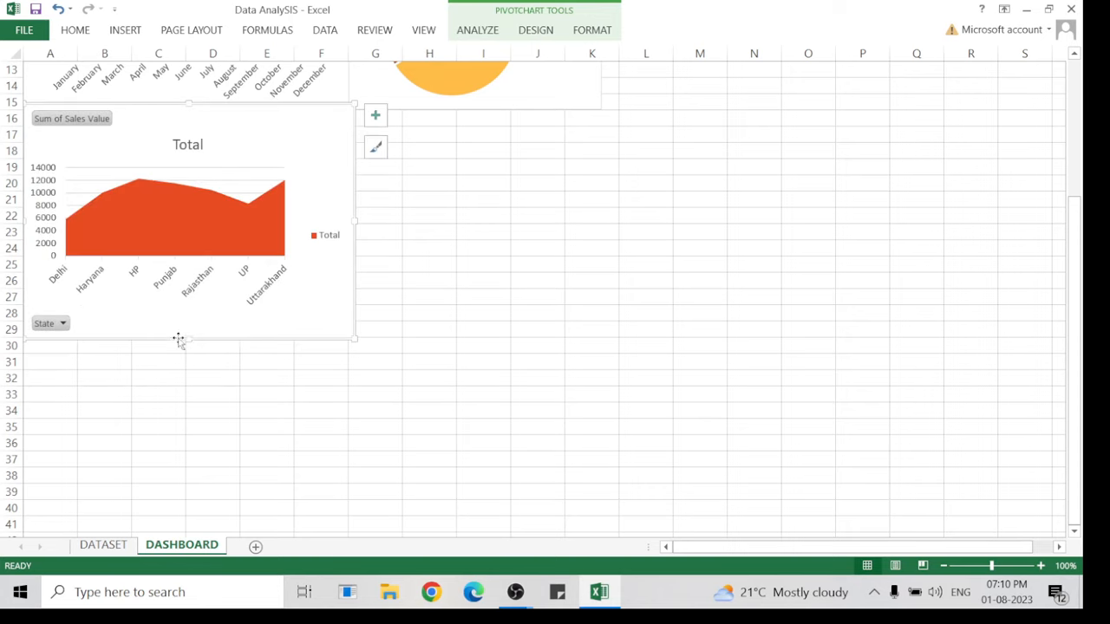
{"action": "left_click", "coordinate": [549, 350]}
Move the manager bar chart up from row 50 to about row 18, beside the state area chart.
{"action": "left_click", "coordinate": [542, 468]}
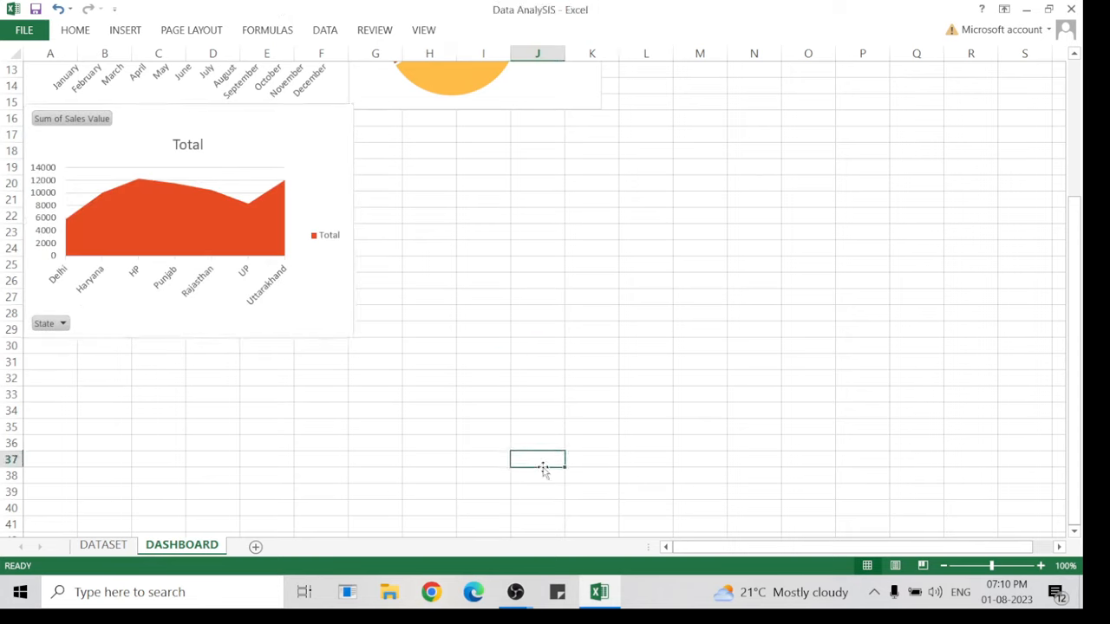
{"action": "key", "text": "Down"}
{"action": "key", "text": "Down"}
{"action": "key", "text": "Down"}
{"action": "key", "text": "Down"}
{"action": "key", "text": "Down"}
{"action": "key", "text": "Down"}
{"action": "key", "text": "Down"}
{"action": "key", "text": "Down"}
{"action": "key", "text": "Down"}
{"action": "key", "text": "Down"}
{"action": "key", "text": "Down"}
{"action": "key", "text": "Down"}
{"action": "key", "text": "Down"}
{"action": "key", "text": "Down"}
{"action": "key", "text": "Down"}
{"action": "key", "text": "Down"}
{"action": "key", "text": "Down"}
{"action": "key", "text": "Down"}
{"action": "key", "text": "Down"}
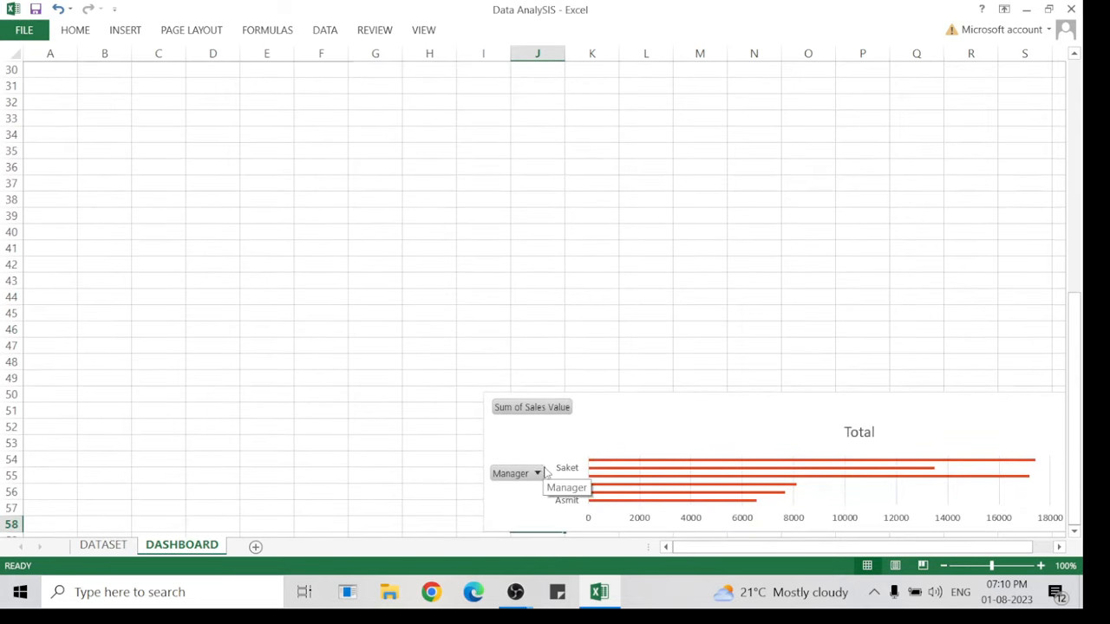
{"action": "left_click_drag", "start_coordinate": [701, 436], "coordinate": [561, 3]}
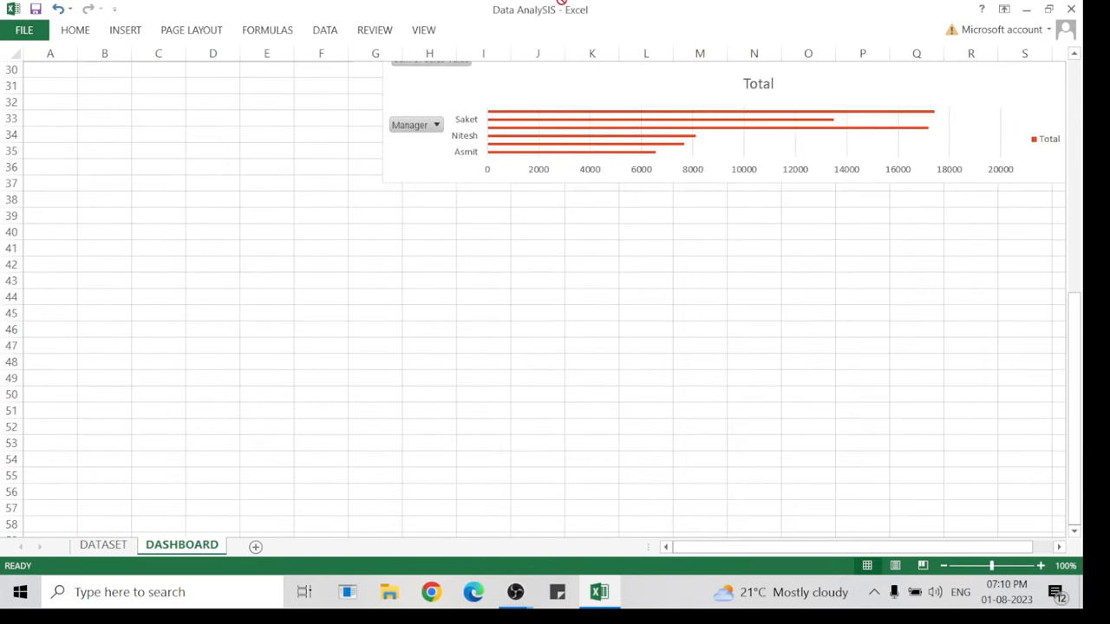
{"action": "left_click_drag", "start_coordinate": [386, 36], "coordinate": [505, 2]}
{"action": "left_click_drag", "start_coordinate": [529, 93], "coordinate": [578, 168]}
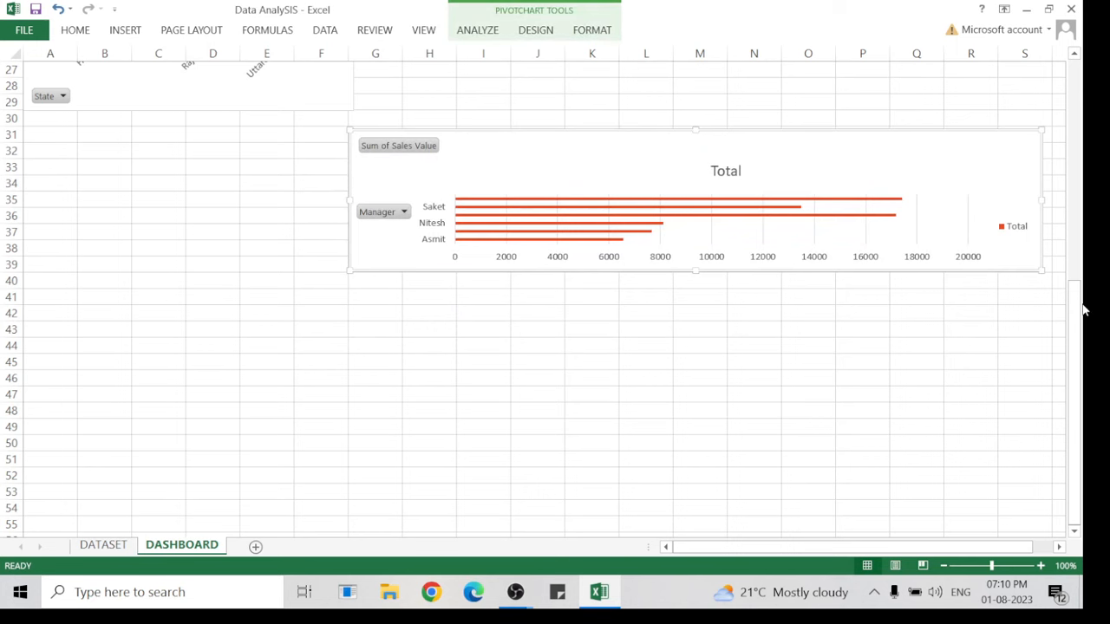
{"action": "left_click_drag", "start_coordinate": [1076, 305], "coordinate": [1082, 179]}
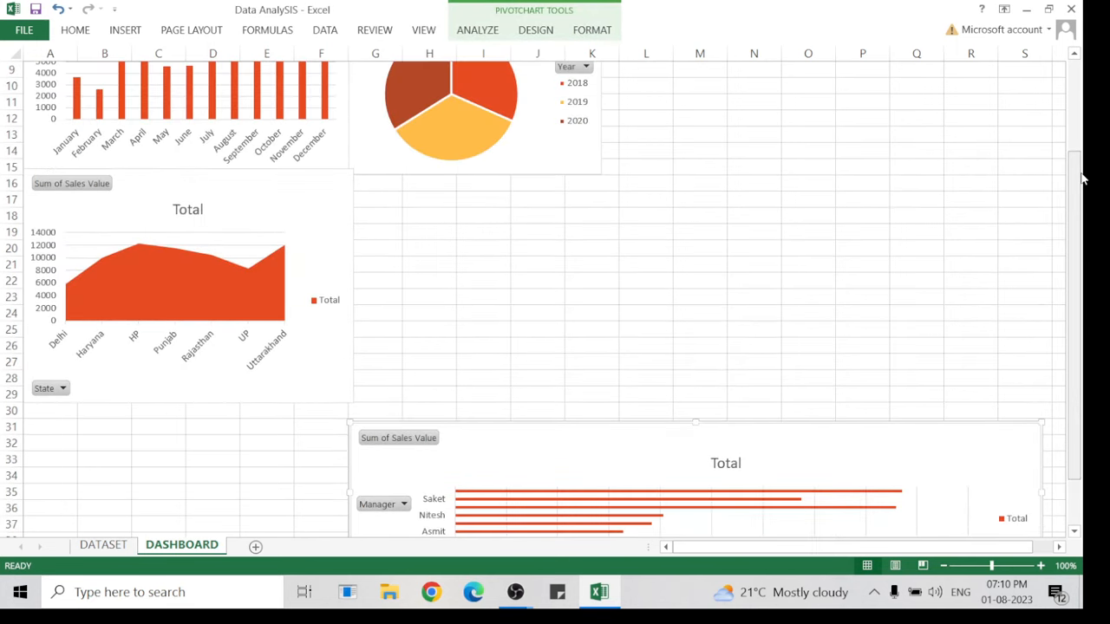
{"action": "left_click_drag", "start_coordinate": [596, 436], "coordinate": [680, 225]}
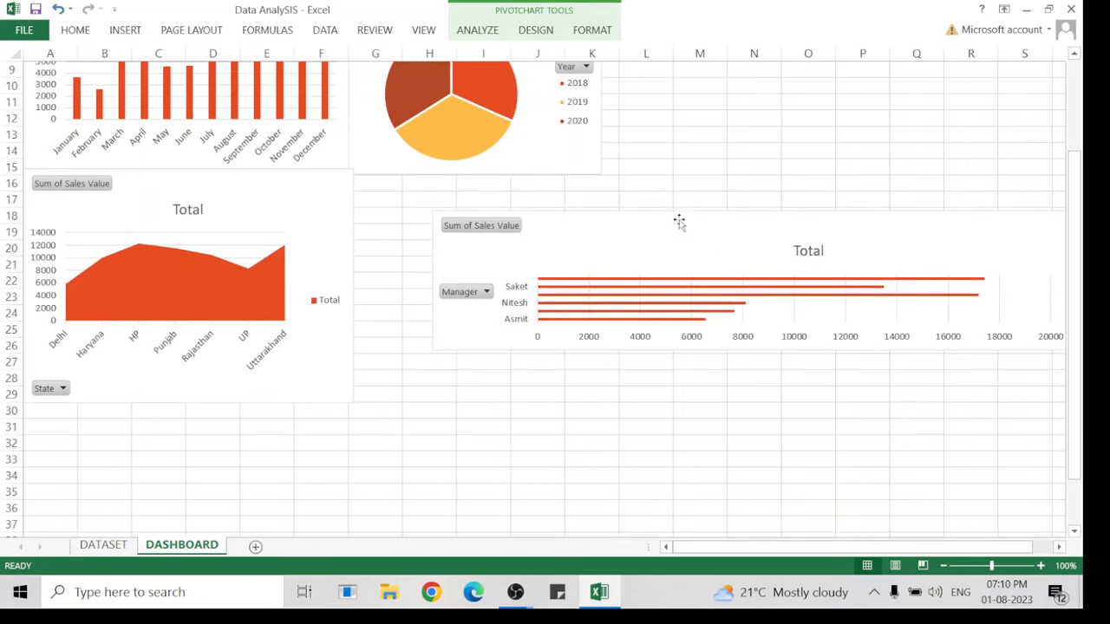
Align the state area chart to row 16 and columns A to F, and place the manager bar chart directly against it beneath the pie chart.
{"action": "left_click_drag", "start_coordinate": [324, 203], "coordinate": [317, 210]}
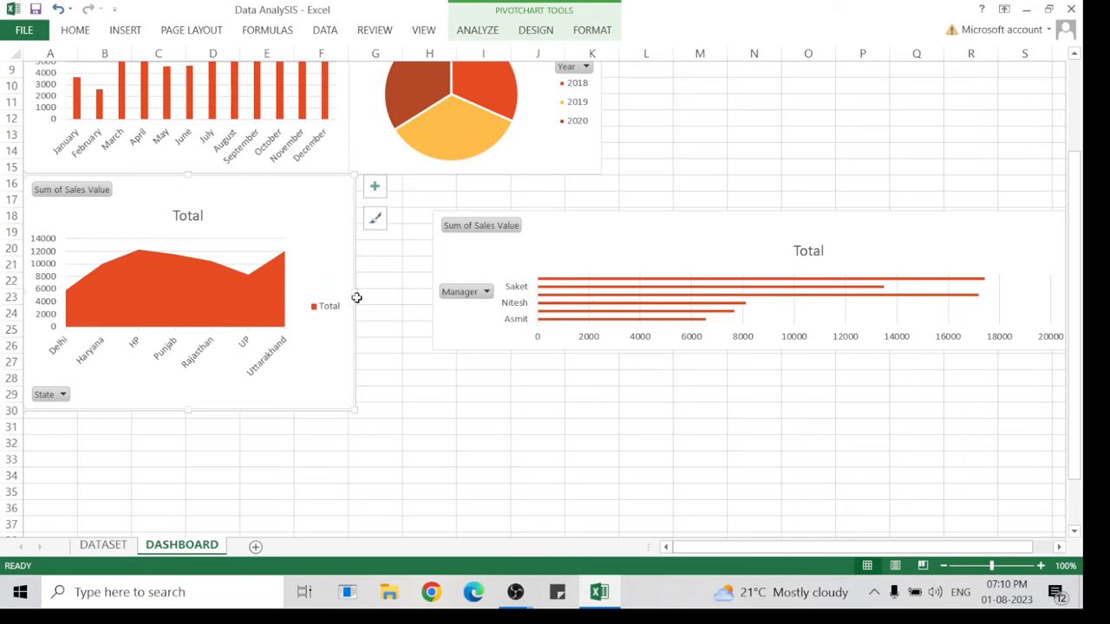
{"action": "left_click_drag", "start_coordinate": [353, 293], "coordinate": [349, 291]}
{"action": "left_click_drag", "start_coordinate": [705, 238], "coordinate": [622, 196]}
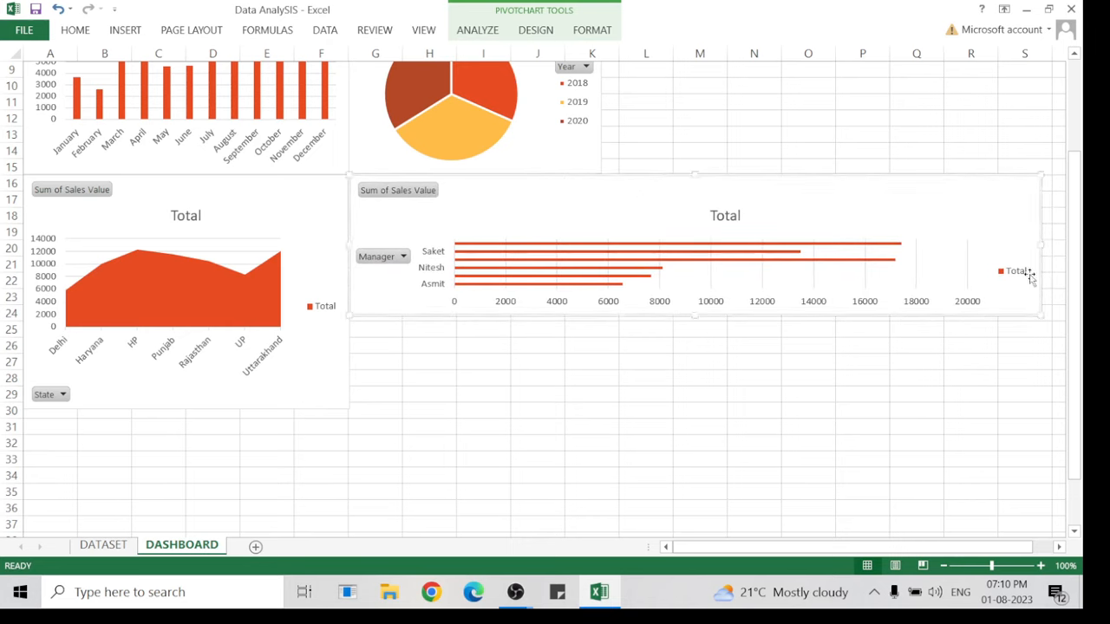
Narrow the manager bar chart to the pie chart's width, extend it through row 29, and trim the state area chart to match.
{"action": "mouse_move", "coordinate": [1039, 247]}
{"action": "left_mouse_down"}
{"action": "mouse_move", "coordinate": [575, 262]}
{"action": "mouse_move", "coordinate": [605, 274]}
{"action": "left_mouse_up"}
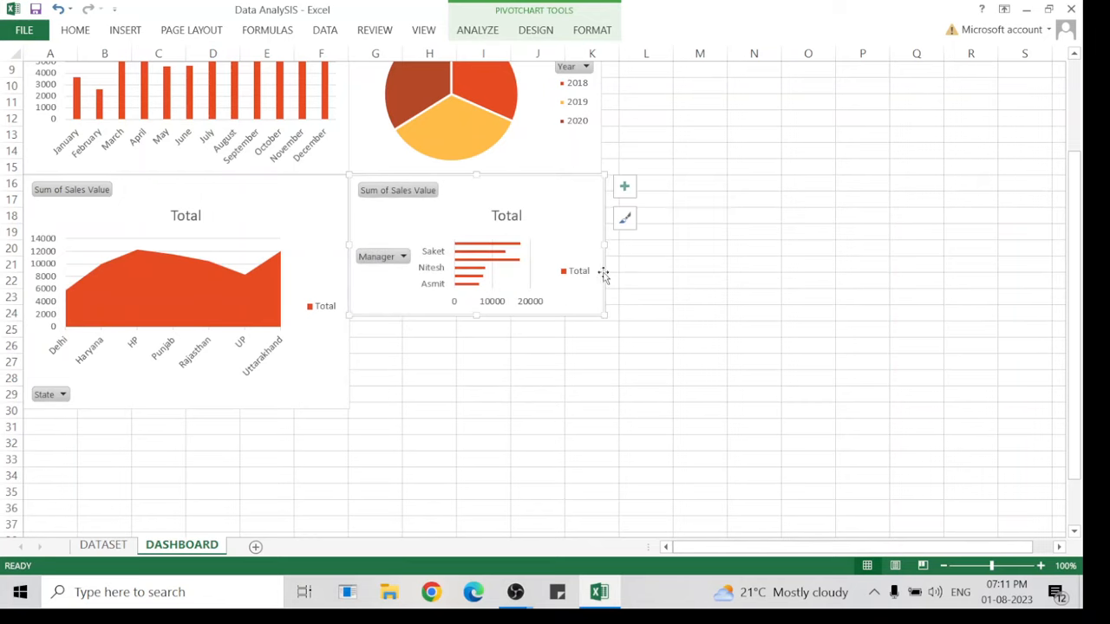
{"action": "left_click_drag", "start_coordinate": [475, 315], "coordinate": [473, 403]}
{"action": "left_click", "coordinate": [188, 406]}
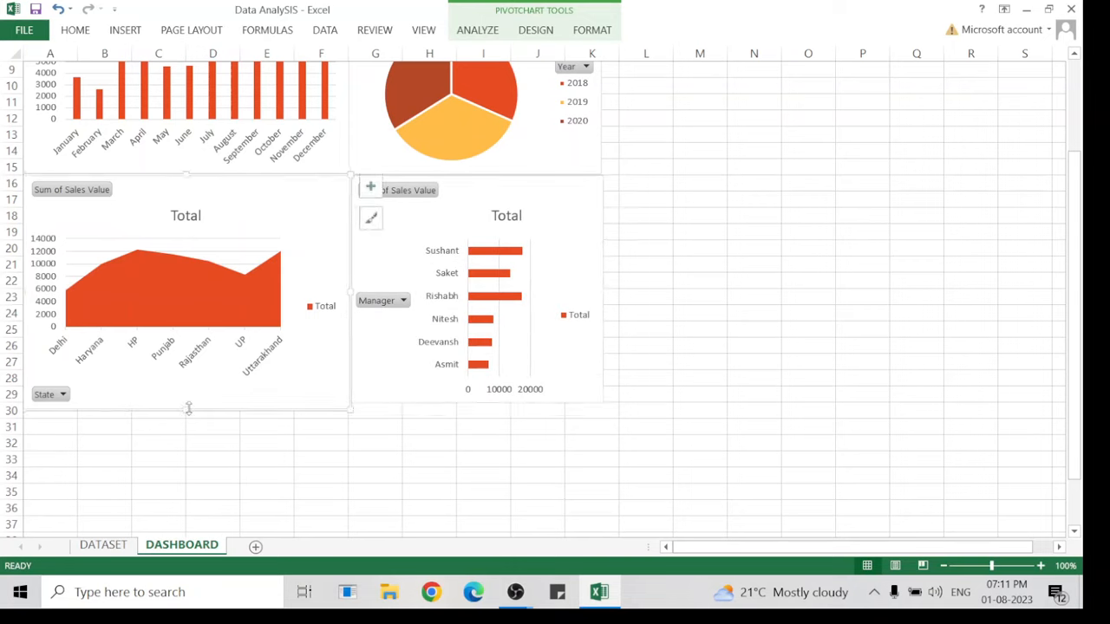
{"action": "left_click_drag", "start_coordinate": [186, 409], "coordinate": [186, 404]}
{"action": "left_click", "coordinate": [374, 459]}
Cut the Brand column chart and the Customer Sector doughnut chart from row 63 downward and paste them at cell L3.
{"action": "left_click_drag", "start_coordinate": [1071, 387], "coordinate": [1072, 387]}
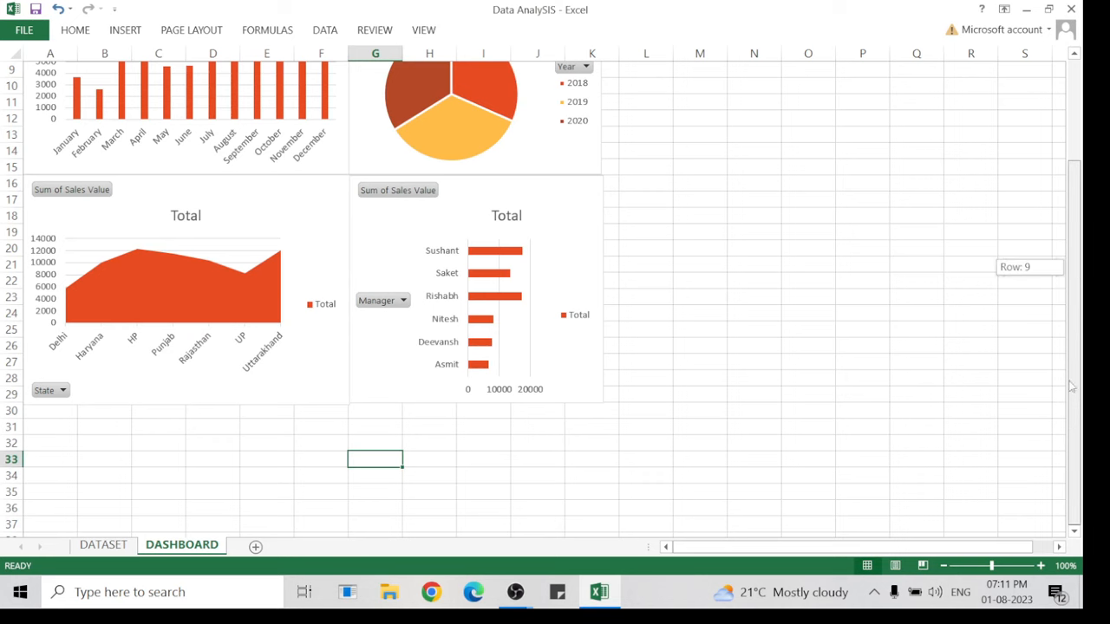
{"action": "left_click", "coordinate": [723, 458]}
{"action": "key", "text": "Down"}
{"action": "key", "text": "Down"}
{"action": "key", "text": "Down"}
{"action": "key", "text": "Down"}
{"action": "key", "text": "Down"}
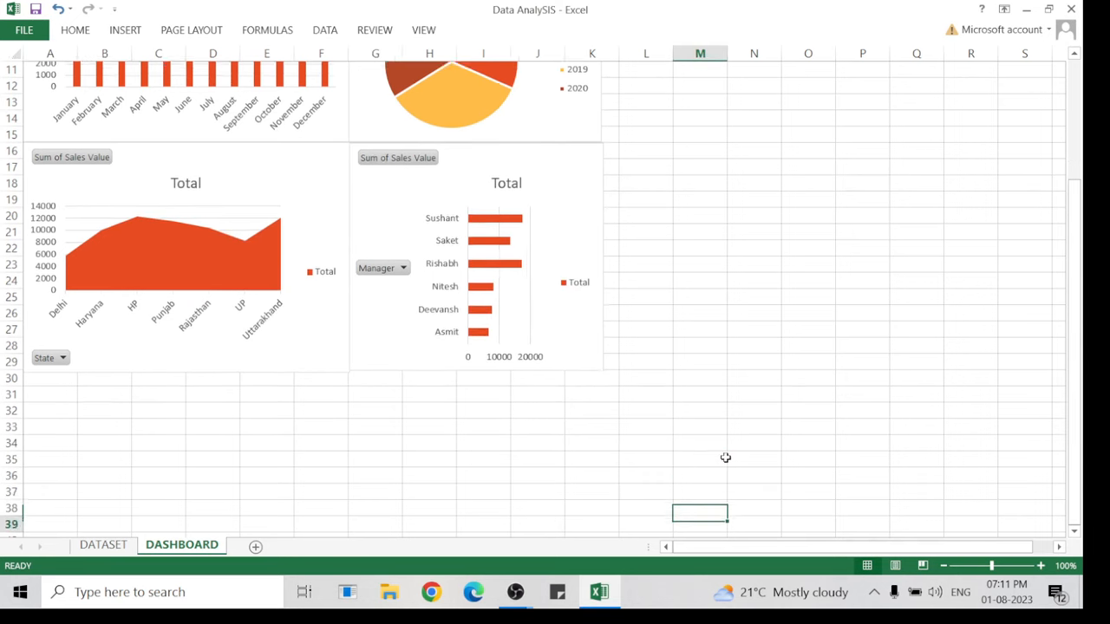
{"action": "key", "text": "Down"}
{"action": "key", "text": "Down"}
{"action": "key", "text": "Down"}
{"action": "key", "text": "Down"}
{"action": "key", "text": "Down"}
{"action": "key", "text": "Down"}
{"action": "key", "text": "Down"}
{"action": "key", "text": "Down"}
{"action": "key", "text": "Down"}
{"action": "key", "text": "Down"}
{"action": "key", "text": "Down"}
{"action": "key", "text": "Down"}
{"action": "key", "text": "Down"}
{"action": "key", "text": "Down"}
{"action": "key", "text": "Down"}
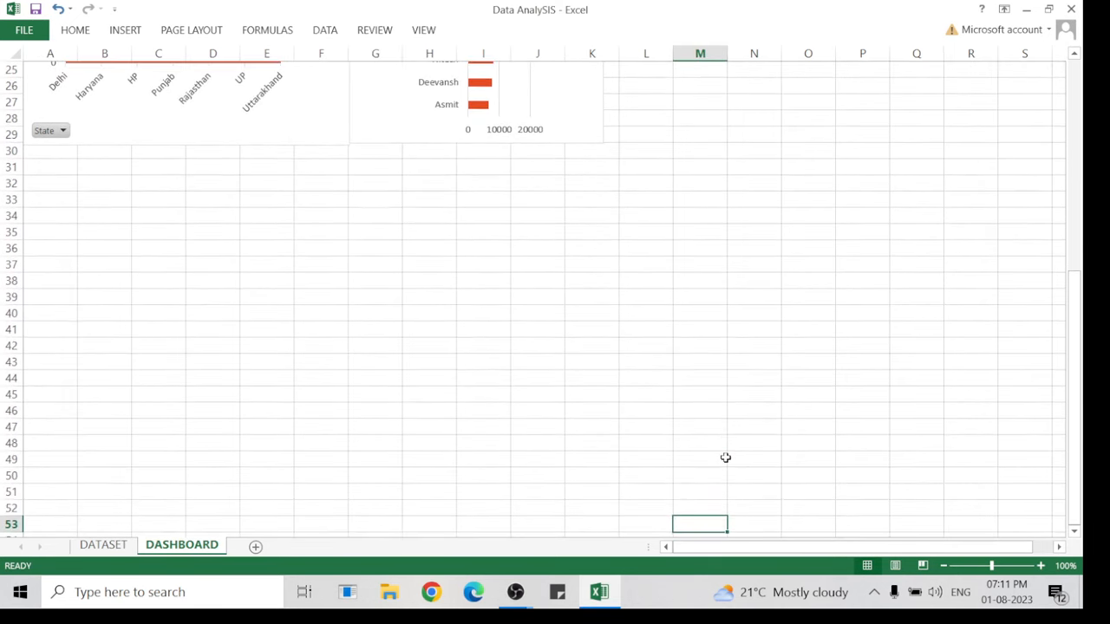
{"action": "key", "text": "Down"}
{"action": "key", "text": "Down"}
{"action": "key", "text": "Down"}
{"action": "key", "text": "Down"}
{"action": "key", "text": "Down"}
{"action": "key", "text": "Down"}
{"action": "key", "text": "Down"}
{"action": "key", "text": "Down"}
{"action": "key", "text": "Down"}
{"action": "key", "text": "Down"}
{"action": "key", "text": "Down"}
{"action": "key", "text": "Down"}
{"action": "key", "text": "Down"}
{"action": "key", "text": "Down"}
{"action": "key", "text": "Down"}
{"action": "key", "text": "Down"}
{"action": "key", "text": "Down"}
{"action": "key", "text": "Down"}
{"action": "key", "text": "Down"}
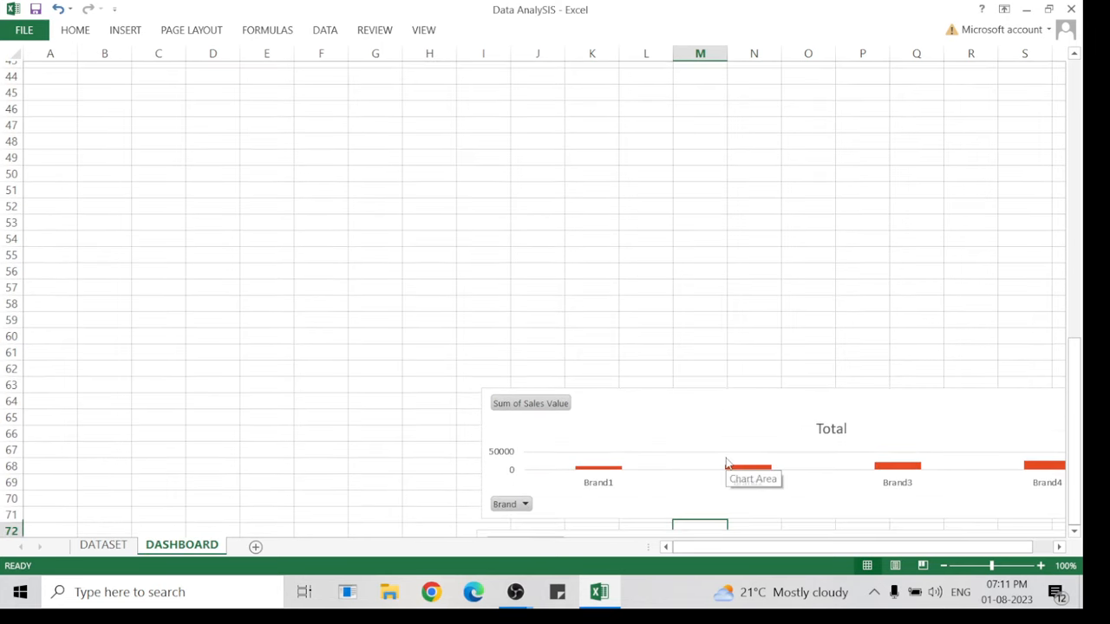
{"action": "key", "text": "Down"}
{"action": "key", "text": "Down"}
{"action": "key", "text": "Down"}
{"action": "key", "text": "Down"}
{"action": "key", "text": "Down"}
{"action": "key", "text": "Down"}
{"action": "key", "text": "Down"}
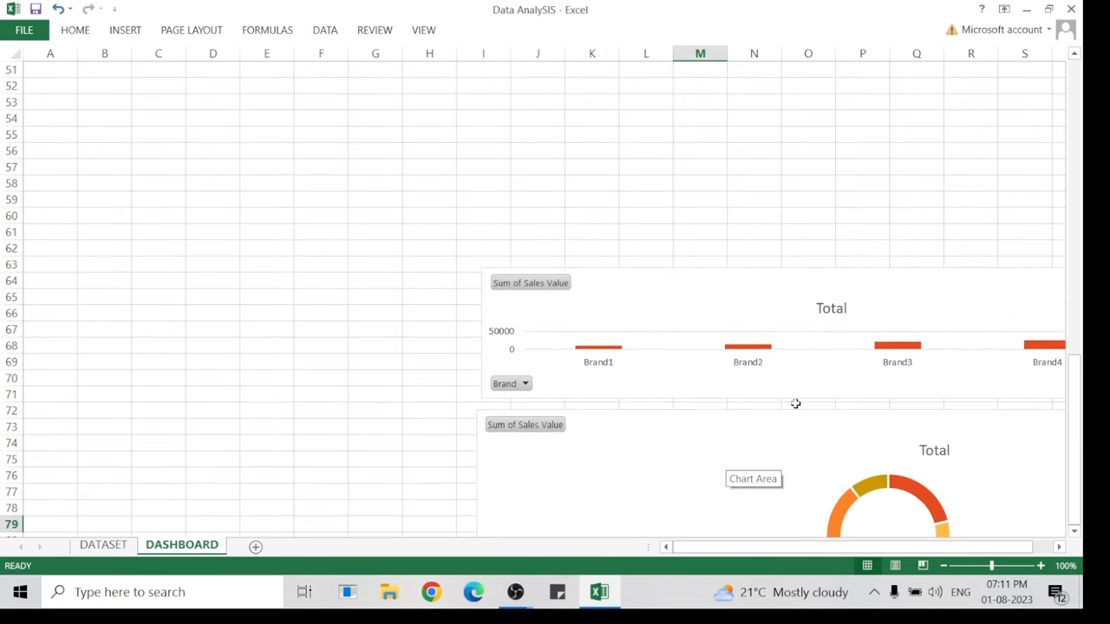
{"action": "left_click", "coordinate": [663, 309]}
{"action": "left_click", "coordinate": [616, 421]}
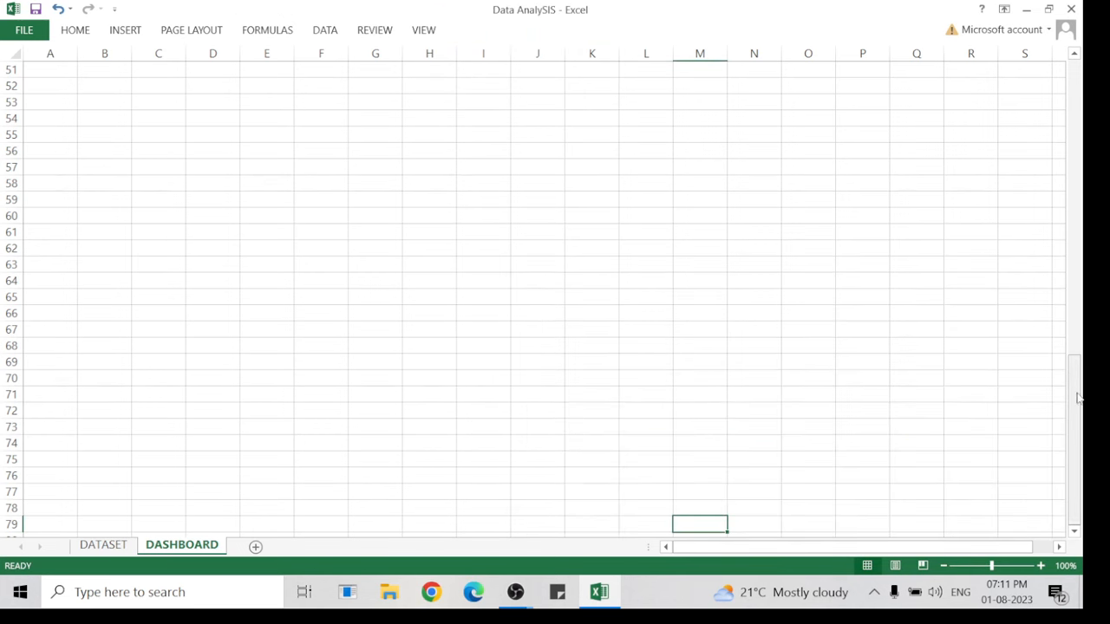
{"action": "left_click_drag", "start_coordinate": [1075, 388], "coordinate": [1084, 43]}
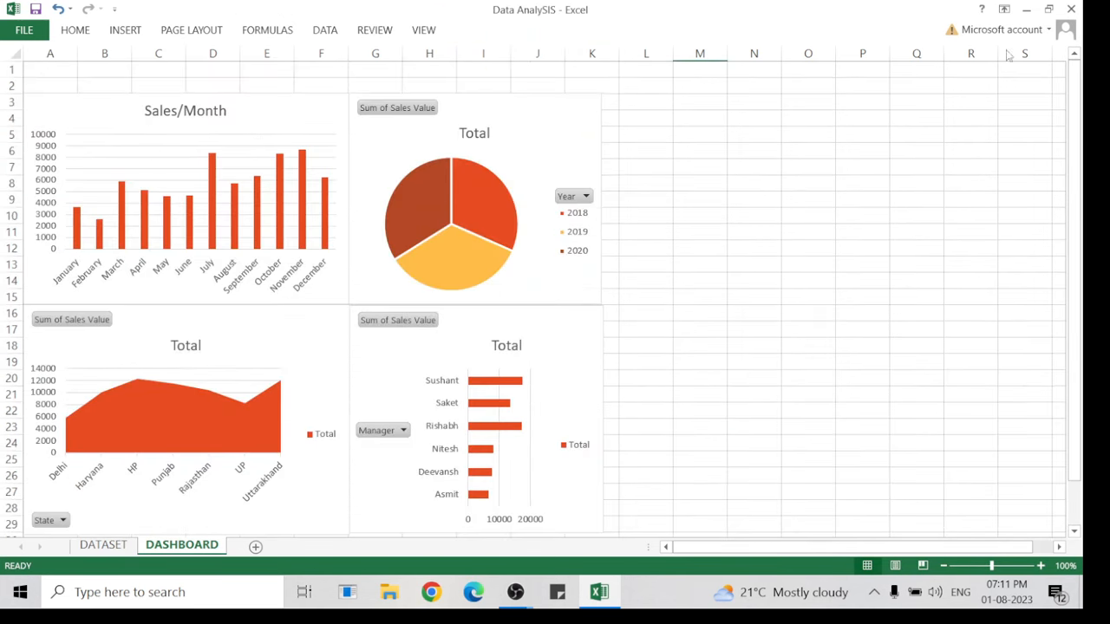
{"action": "left_click", "coordinate": [621, 104]}
{"action": "key", "text": "ctrl+v"}
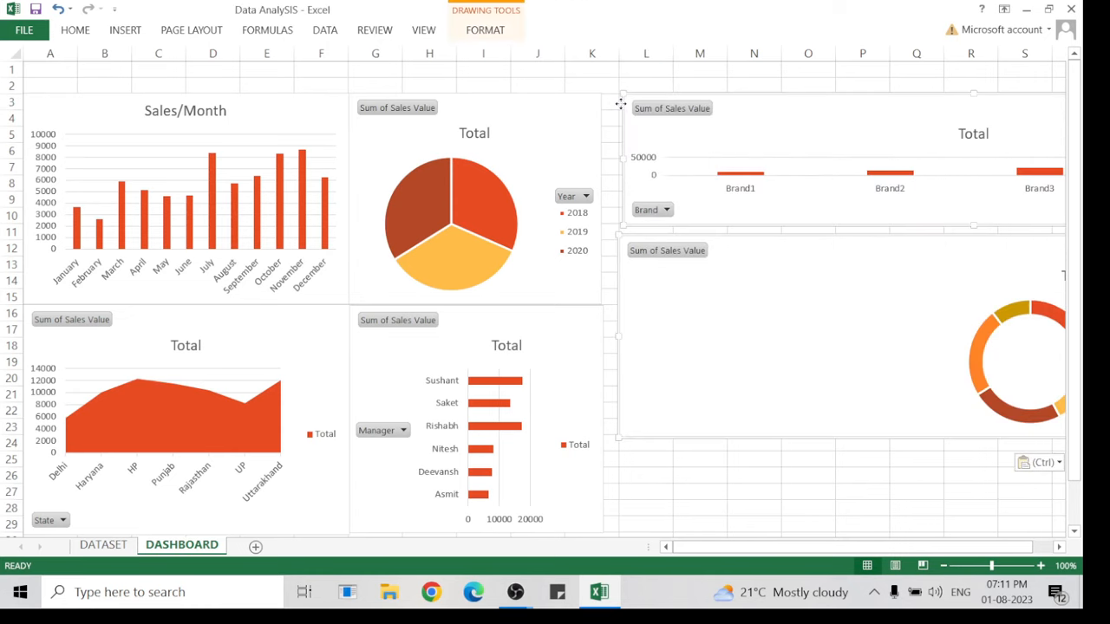
Shift both pasted charts left to about column K, and separate the doughnut chart by moving it down to about row 19.
{"action": "left_click_drag", "start_coordinate": [746, 128], "coordinate": [720, 129]}
{"action": "left_click_drag", "start_coordinate": [725, 261], "coordinate": [731, 306]}
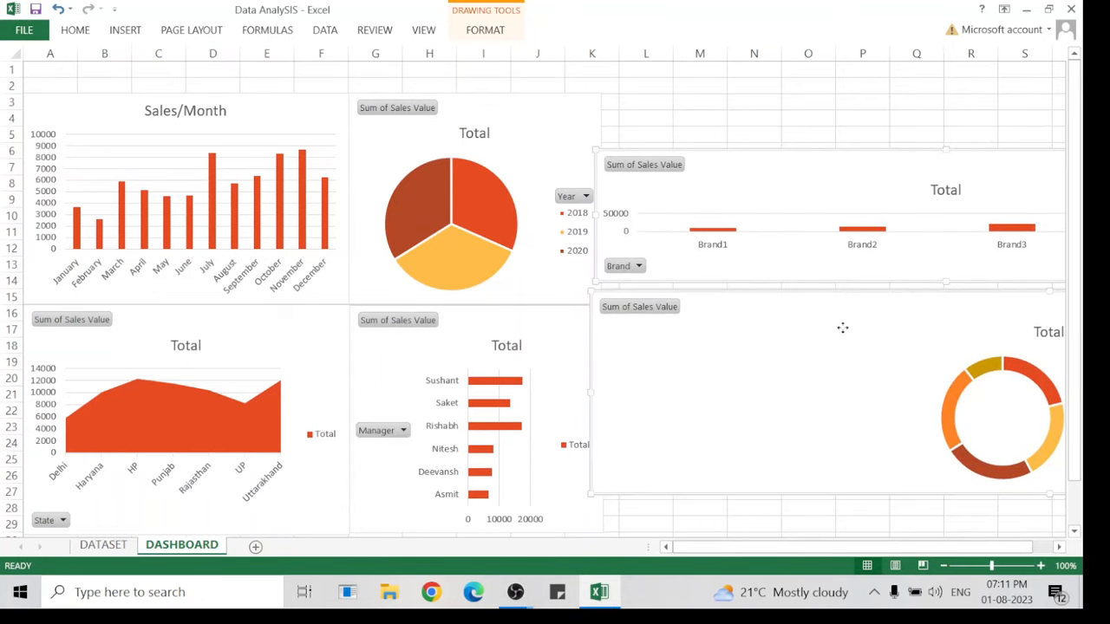
{"action": "left_click_drag", "start_coordinate": [867, 179], "coordinate": [852, 106]}
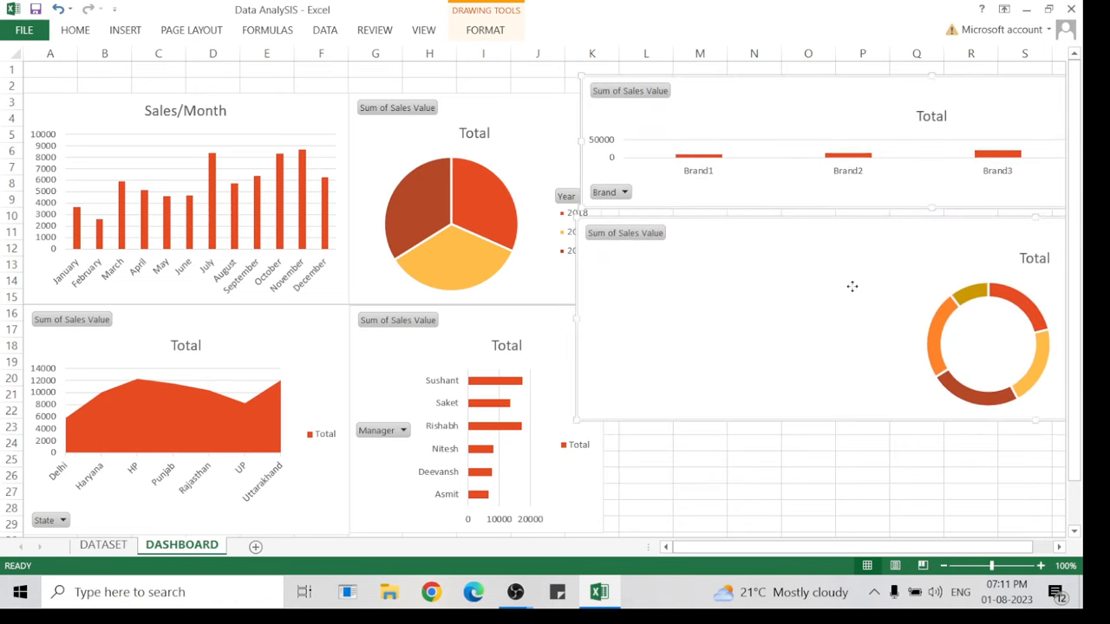
{"action": "left_click", "coordinate": [779, 510]}
{"action": "double_click", "coordinate": [741, 324]}
{"action": "left_click_drag", "start_coordinate": [740, 324], "coordinate": [750, 468]}
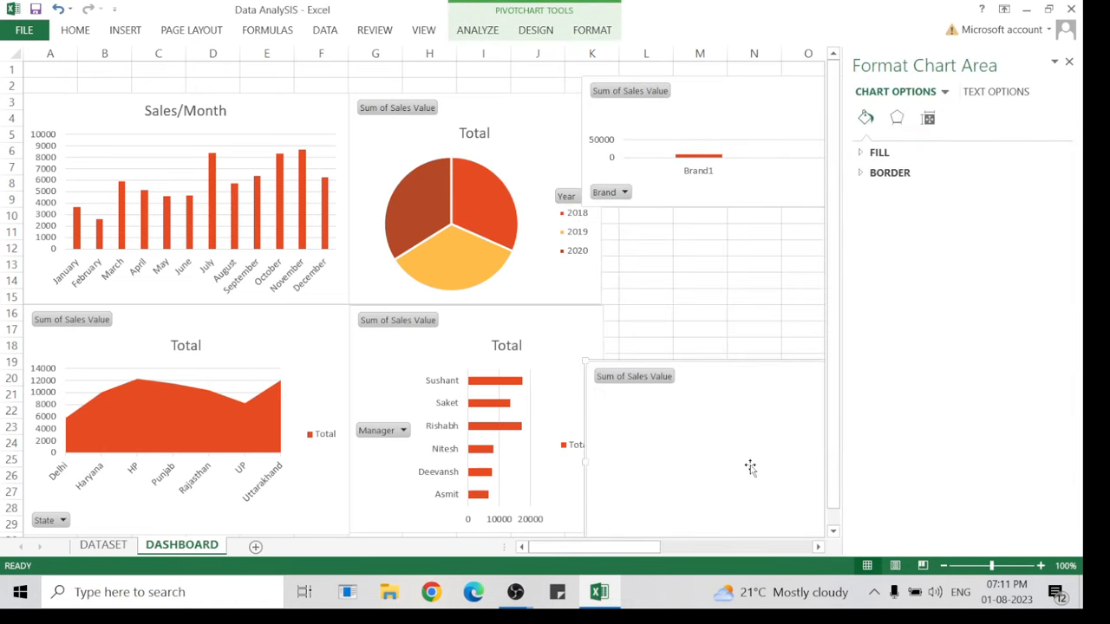
{"action": "left_click", "coordinate": [1069, 62]}
Move the Customer Sector doughnut chart up to about row 15 and narrow it to about six columns wide.
{"action": "left_click", "coordinate": [843, 297]}
{"action": "left_click_drag", "start_coordinate": [887, 404], "coordinate": [896, 342]}
{"action": "left_click_drag", "start_coordinate": [739, 549], "coordinate": [853, 547]}
{"action": "left_click_drag", "start_coordinate": [977, 379], "coordinate": [812, 379]}
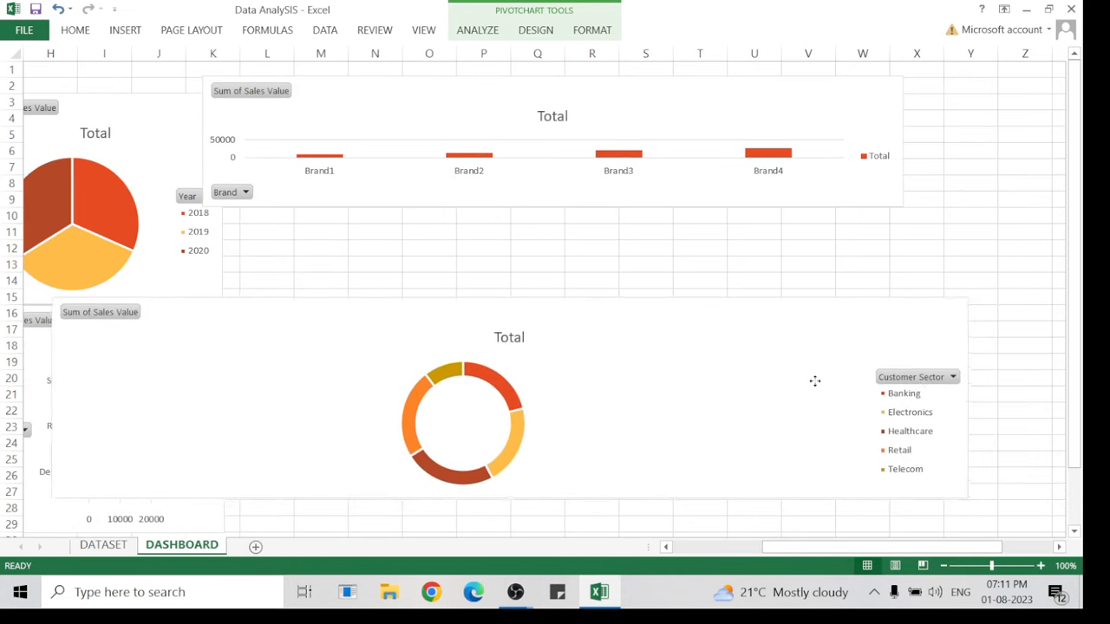
{"action": "left_click_drag", "start_coordinate": [966, 396], "coordinate": [363, 382]}
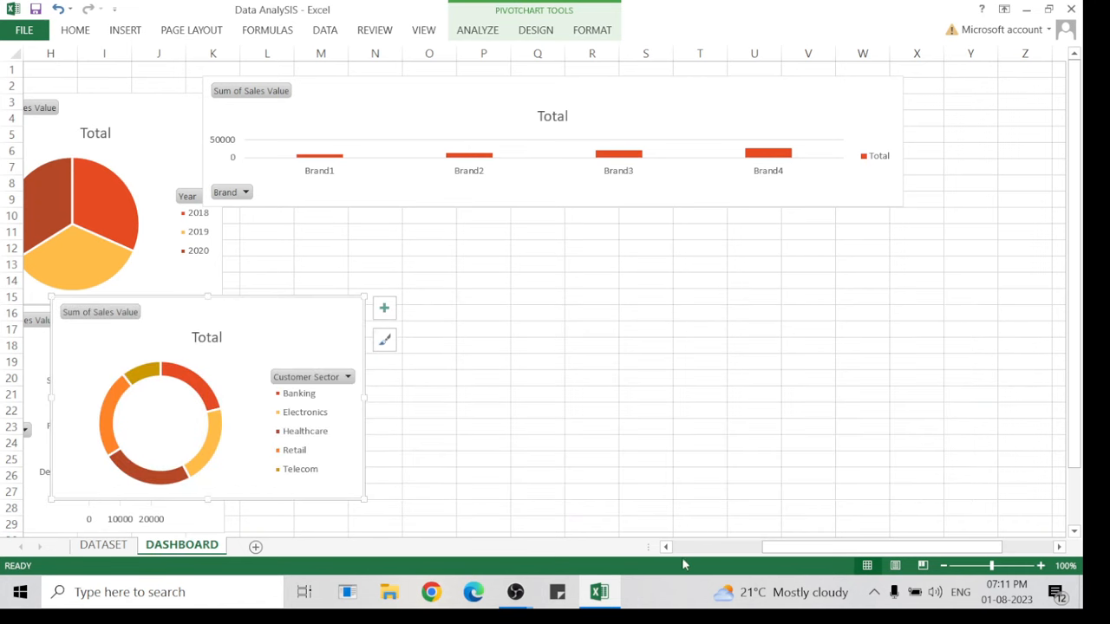
{"action": "left_click_drag", "start_coordinate": [791, 547], "coordinate": [537, 551]}
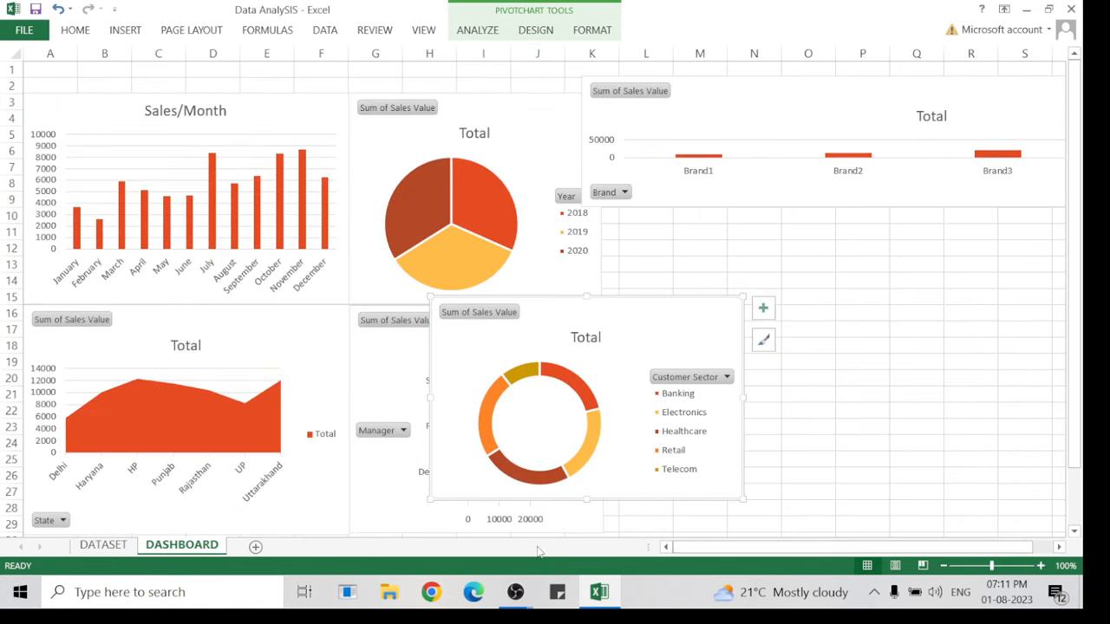
Place the doughnut chart against the manager bar chart at row 16, and size it to end at row 29 and column P.
{"action": "mouse_move", "coordinate": [595, 309]}
{"action": "left_mouse_down"}
{"action": "mouse_move", "coordinate": [815, 318]}
{"action": "mouse_move", "coordinate": [803, 319]}
{"action": "left_mouse_up"}
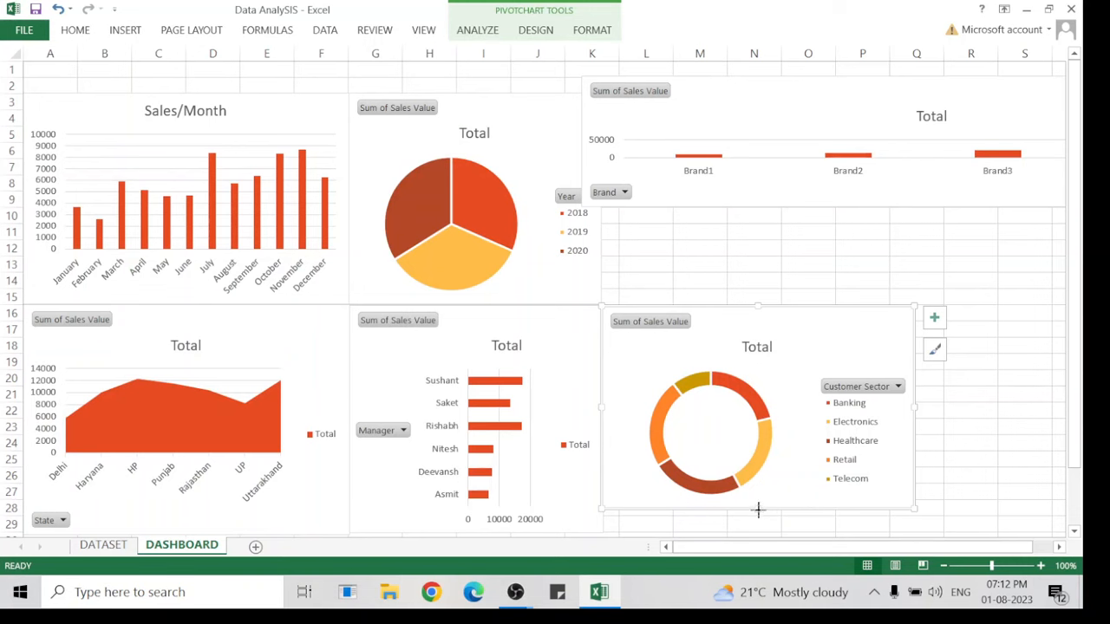
{"action": "left_click_drag", "start_coordinate": [756, 511], "coordinate": [757, 468]}
{"action": "left_click_drag", "start_coordinate": [914, 353], "coordinate": [892, 350]}
Move the Brand column chart left over the Sales/Month and pie charts and narrow it to about six columns wide.
{"action": "left_click_drag", "start_coordinate": [1077, 400], "coordinate": [1086, 249]}
{"action": "left_click_drag", "start_coordinate": [867, 112], "coordinate": [492, 152]}
{"action": "double_click", "coordinate": [850, 184]}
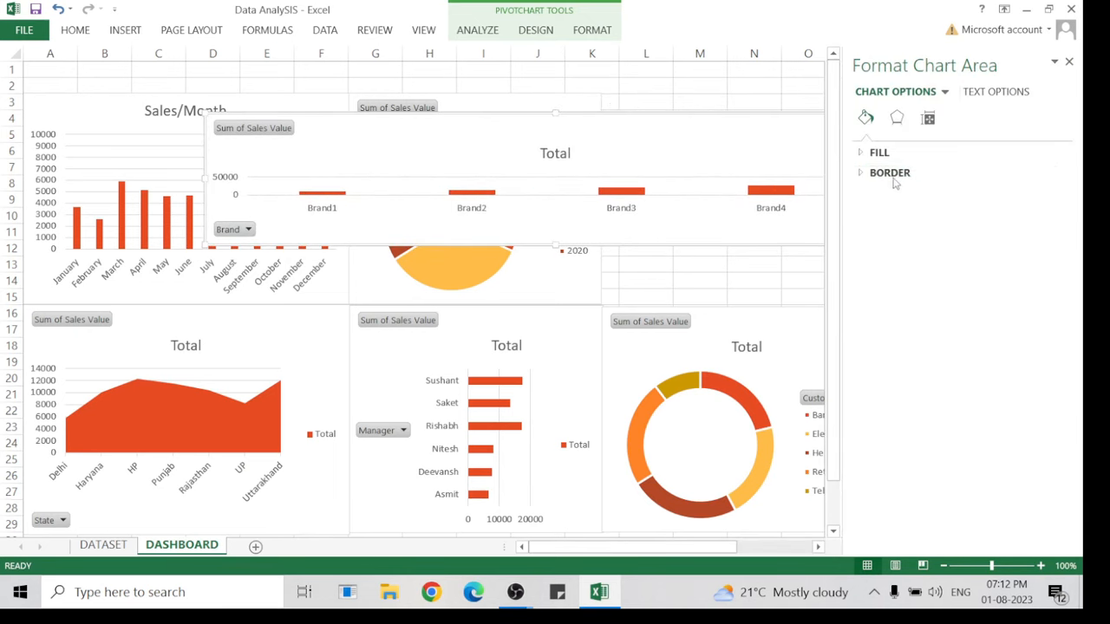
{"action": "left_click", "coordinate": [1069, 62]}
{"action": "left_click_drag", "start_coordinate": [905, 180], "coordinate": [512, 165]}
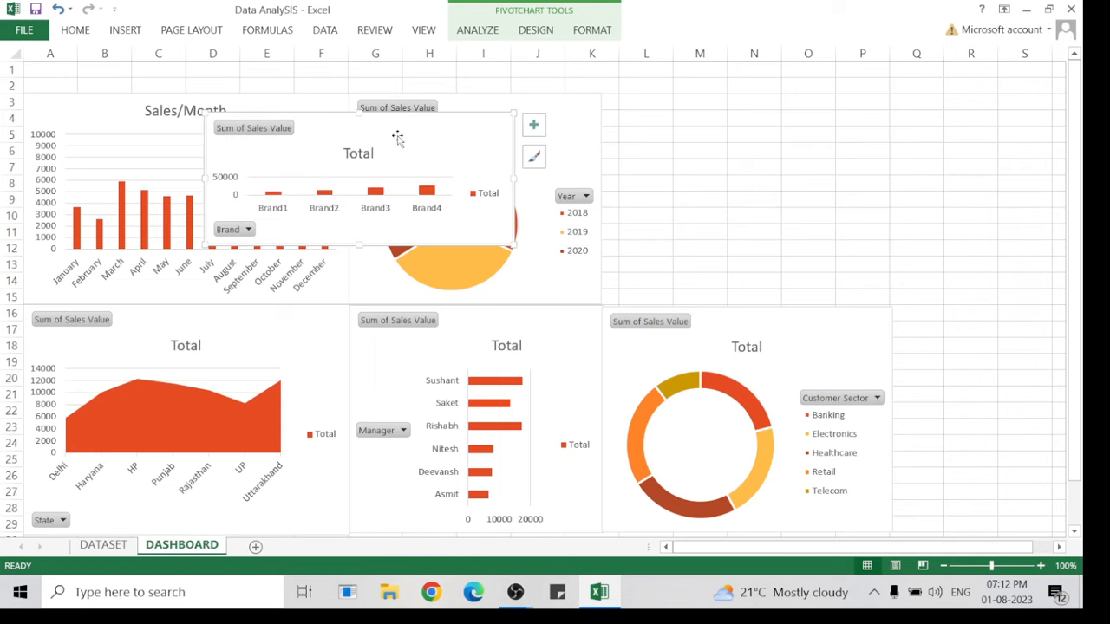
Place the Brand chart against the pie chart at row 3, extend it through row 15, and match its width to the doughnut chart.
{"action": "mouse_move", "coordinate": [396, 136]}
{"action": "left_mouse_down"}
{"action": "mouse_move", "coordinate": [825, 179]}
{"action": "mouse_move", "coordinate": [792, 115]}
{"action": "left_mouse_up"}
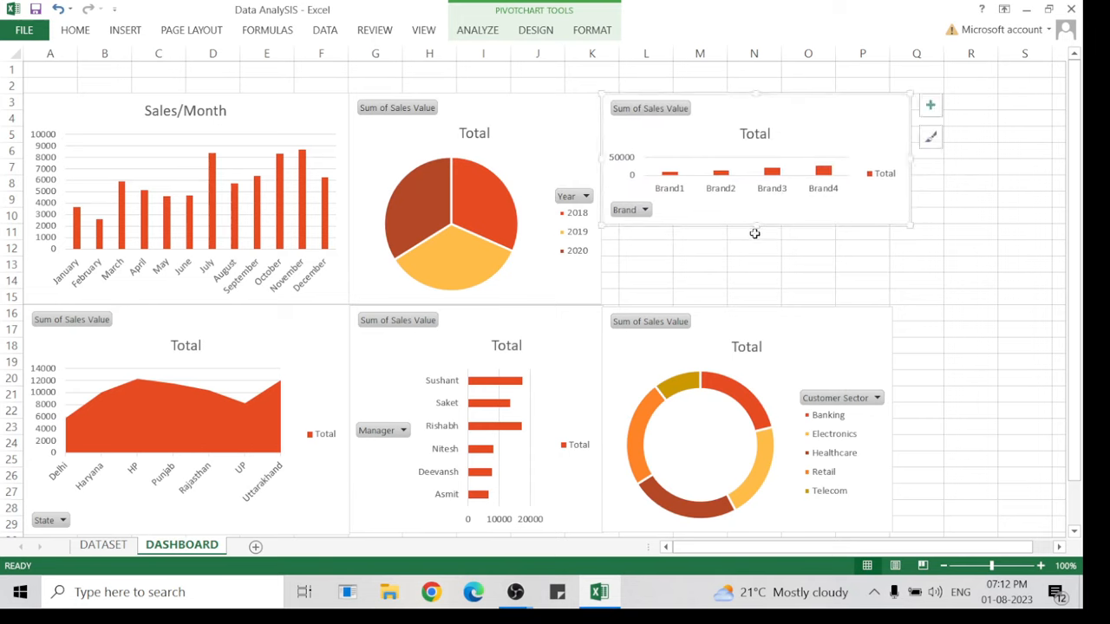
{"action": "left_click_drag", "start_coordinate": [755, 225], "coordinate": [757, 306]}
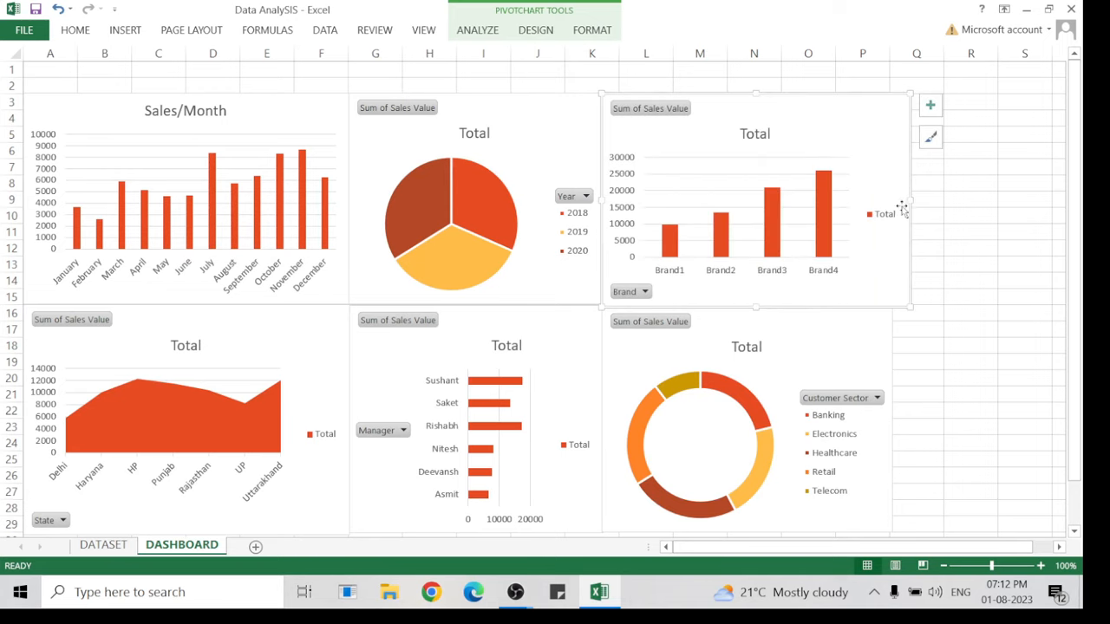
{"action": "left_click_drag", "start_coordinate": [911, 200], "coordinate": [887, 193]}
{"action": "left_click", "coordinate": [970, 341]}
{"action": "left_click", "coordinate": [888, 183]}
{"action": "left_click", "coordinate": [934, 218]}
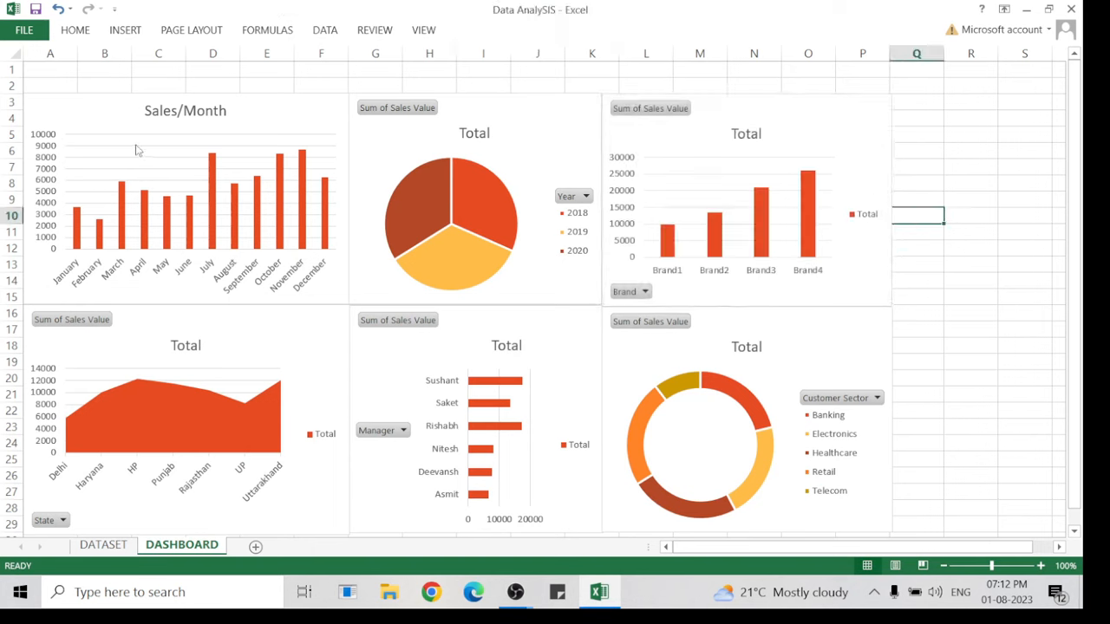
Hide all field buttons on the year pie chart.
{"action": "right_click", "coordinate": [382, 107]}
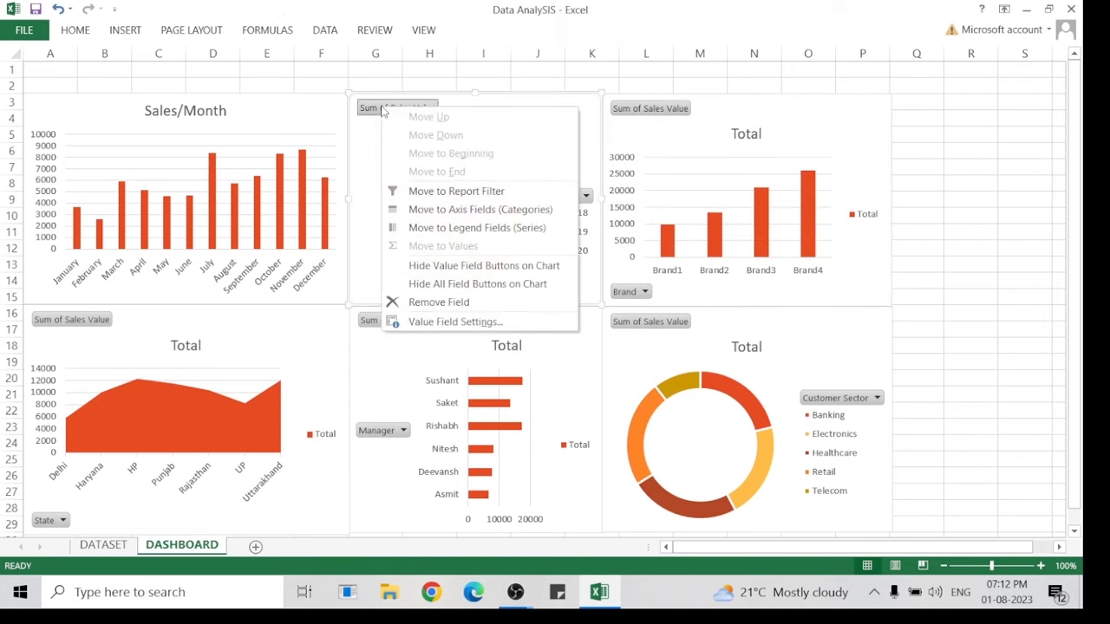
{"action": "left_click", "coordinate": [444, 285]}
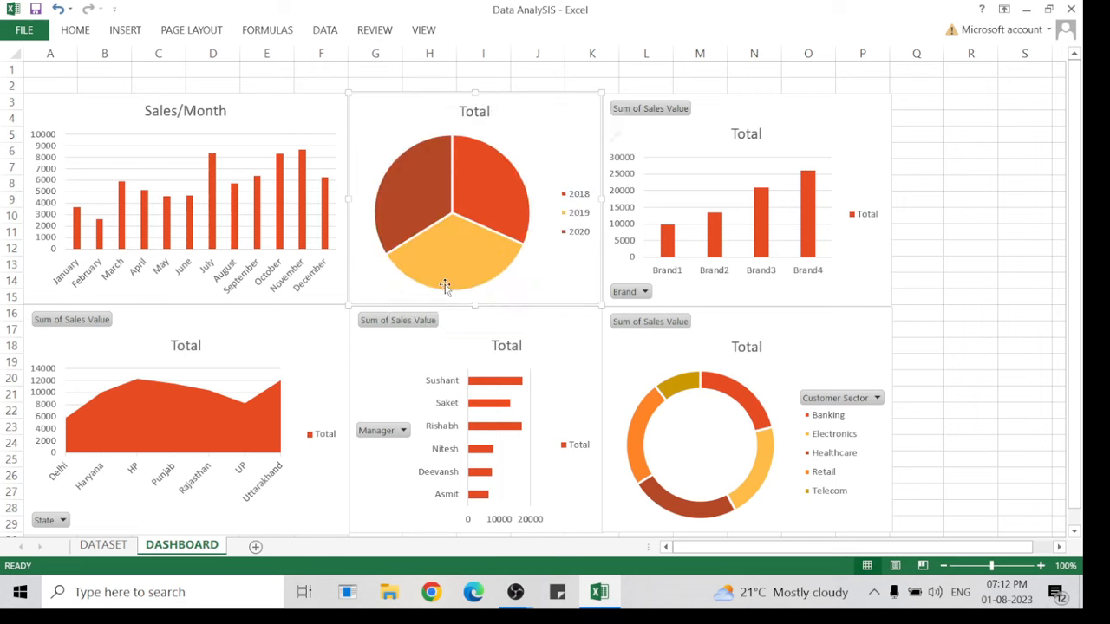
Retitle the year pie chart as "Sales/Year".
{"action": "double_click", "coordinate": [468, 111]}
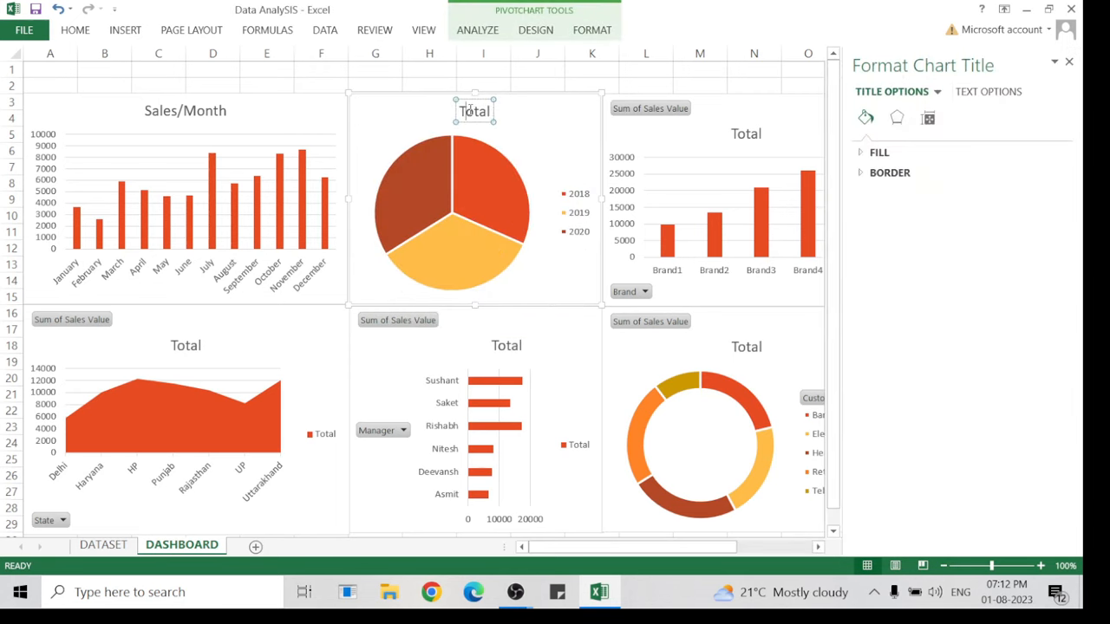
{"action": "double_click", "coordinate": [469, 111]}
{"action": "type", "text": "Sa"}
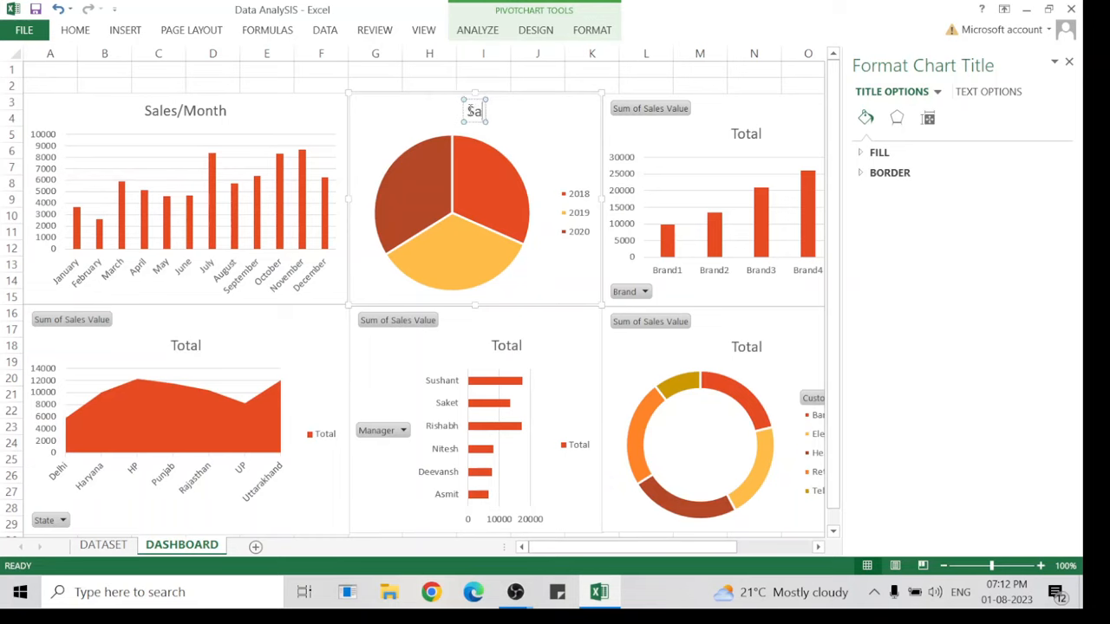
{"action": "type", "text": "les/"}
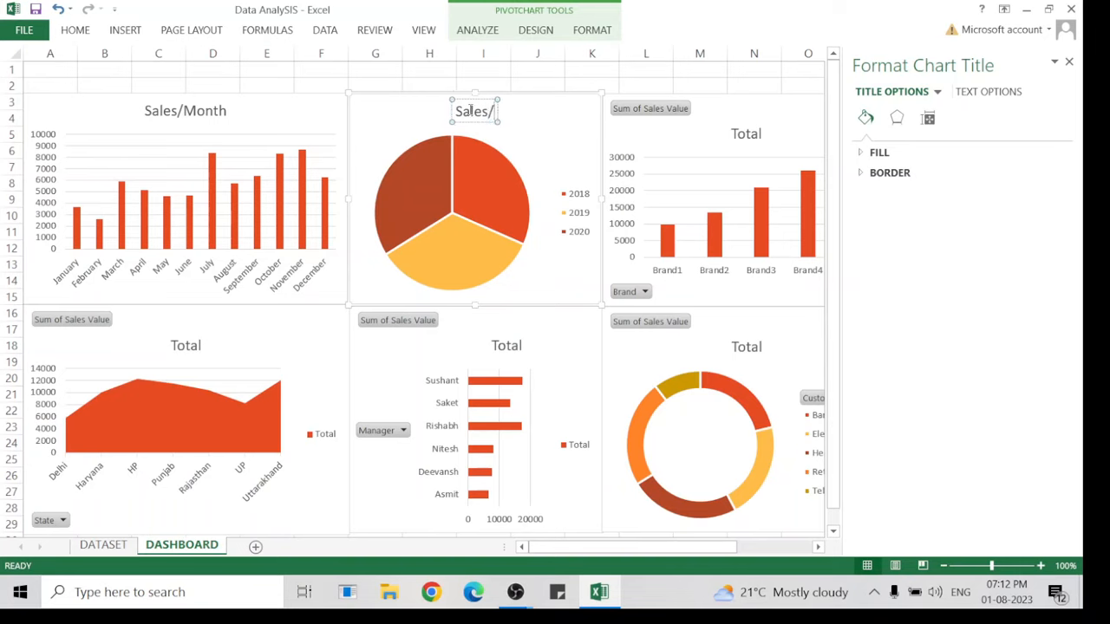
{"action": "type", "text": "Year"}
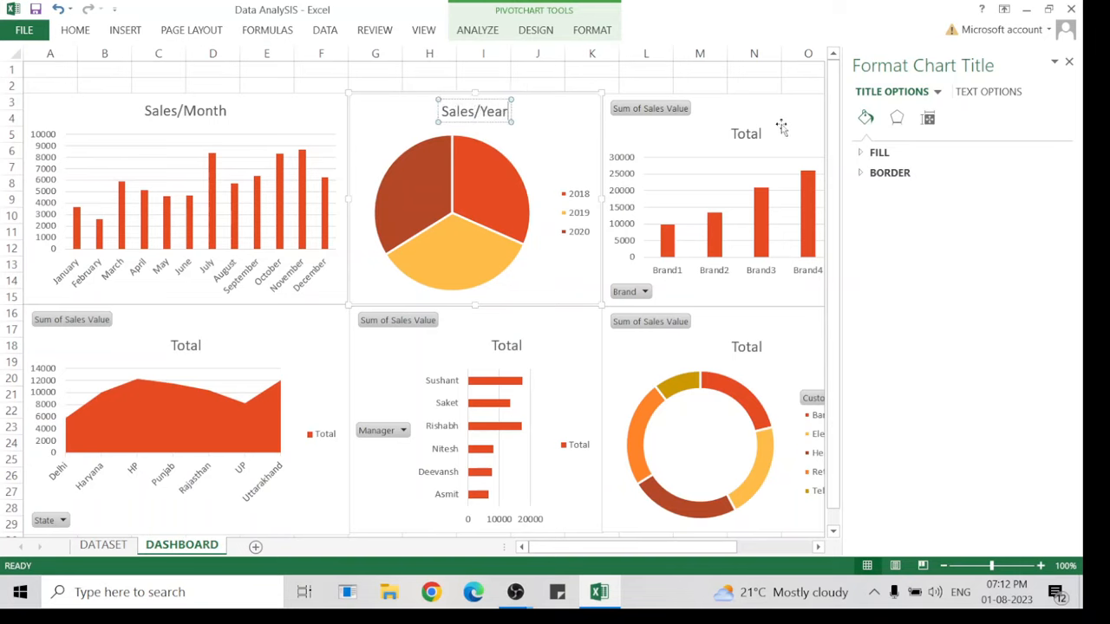
Hide all field buttons on the Brand column chart.
{"action": "left_click", "coordinate": [675, 122]}
{"action": "right_click", "coordinate": [675, 119]}
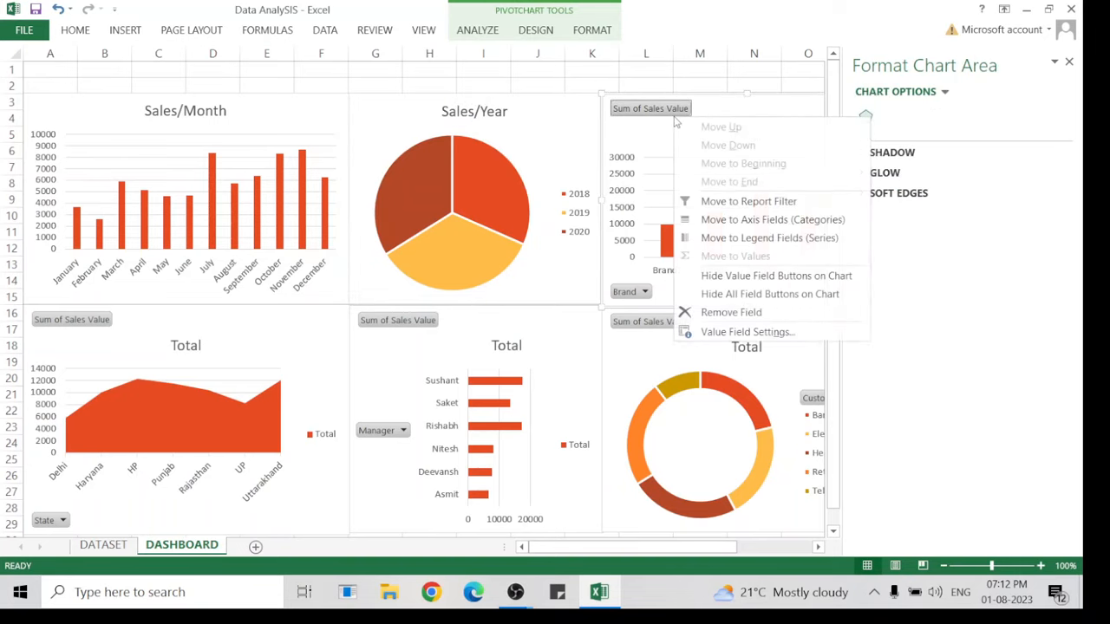
{"action": "left_click", "coordinate": [733, 298]}
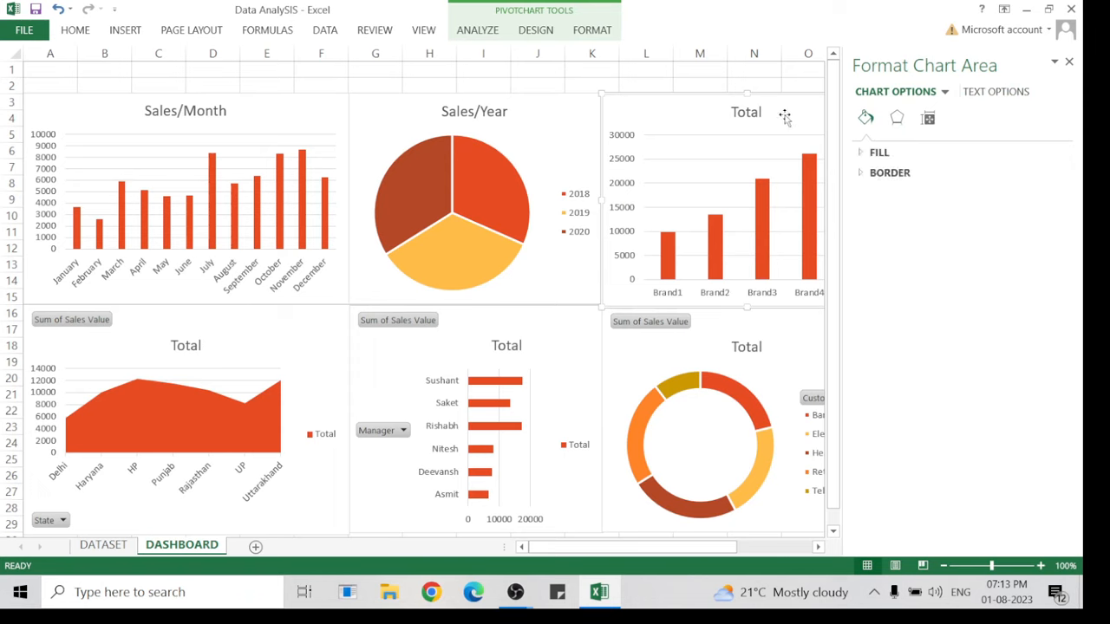
Change the Brand column chart's title to "Sales/Brand".
{"action": "left_click", "coordinate": [743, 113]}
{"action": "double_click", "coordinate": [743, 114]}
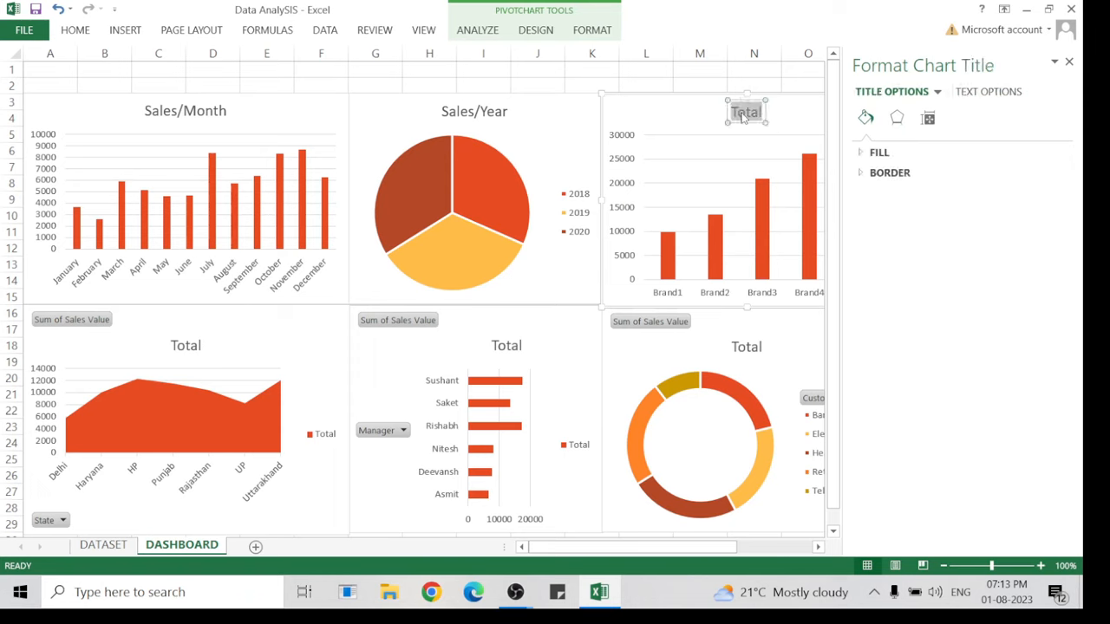
{"action": "type", "text": "Sa;"}
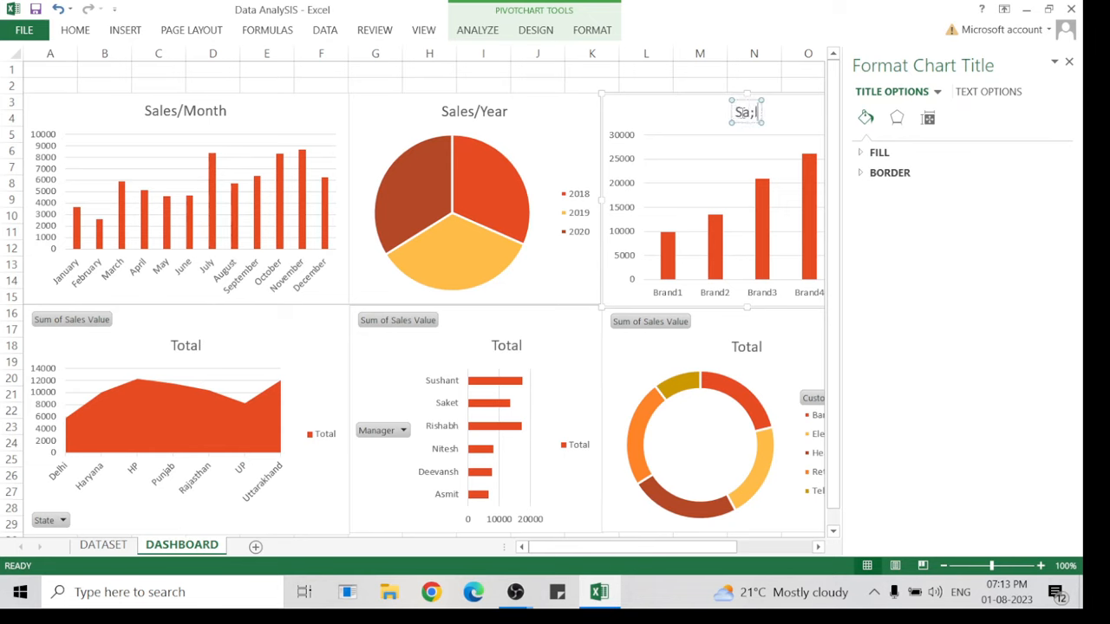
{"action": "key", "text": "BackSpace"}
{"action": "type", "text": "les/"}
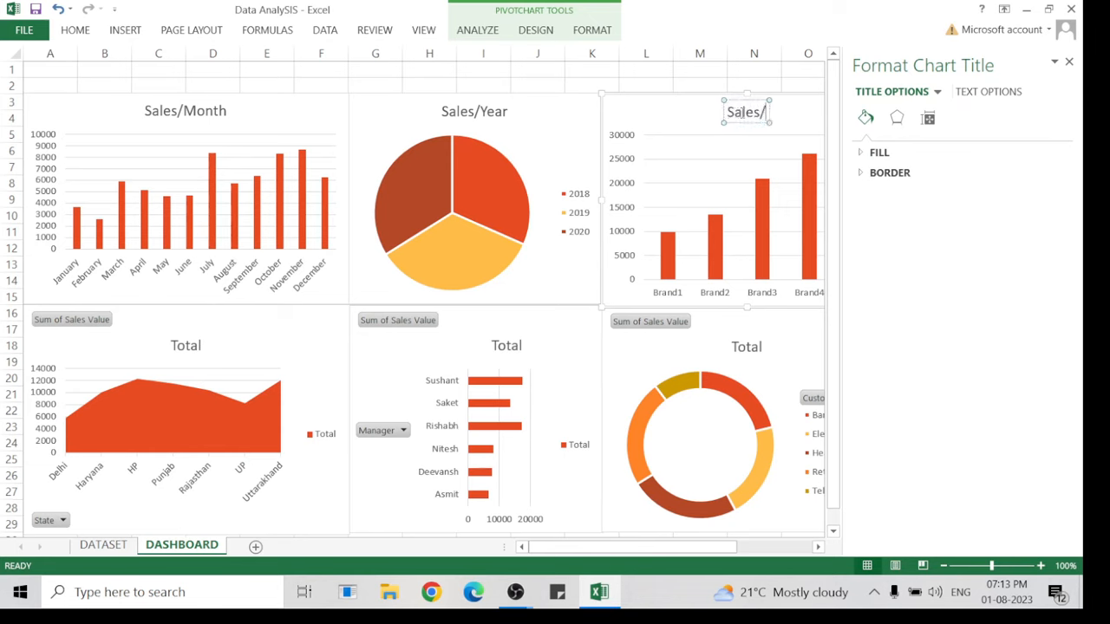
{"action": "type", "text": "Brand"}
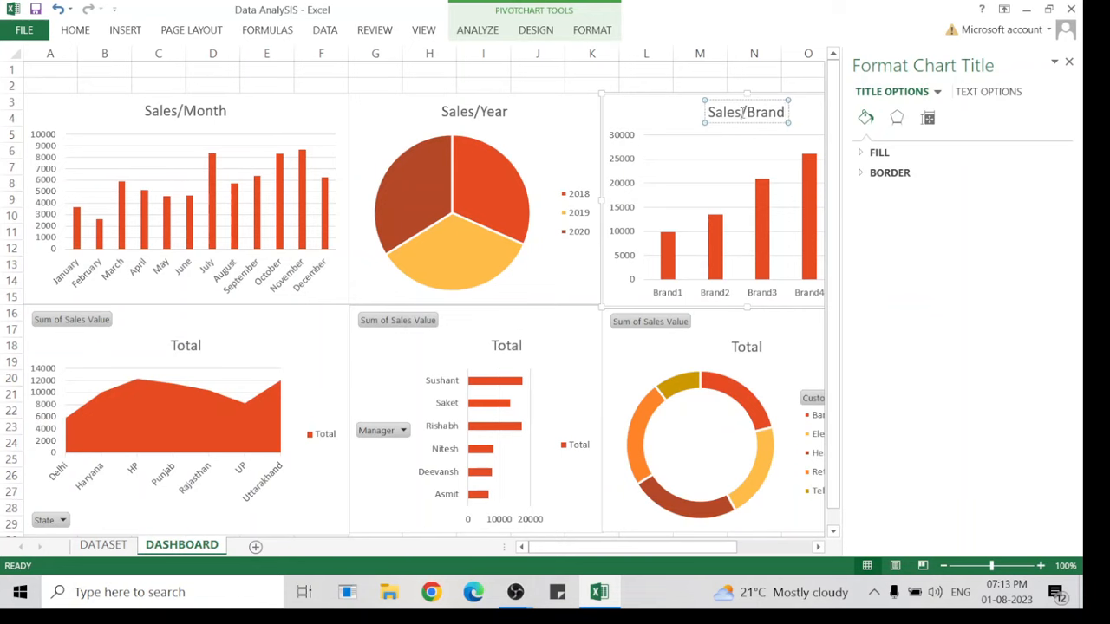
Hide all field buttons on the State area chart.
{"action": "left_click", "coordinate": [64, 318]}
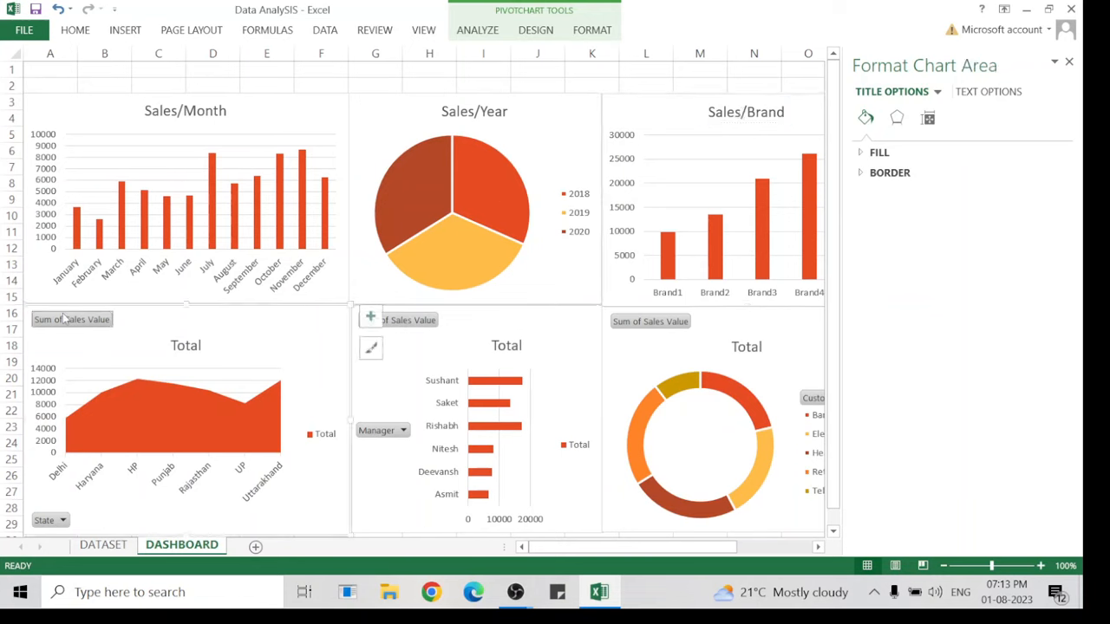
{"action": "right_click", "coordinate": [63, 318]}
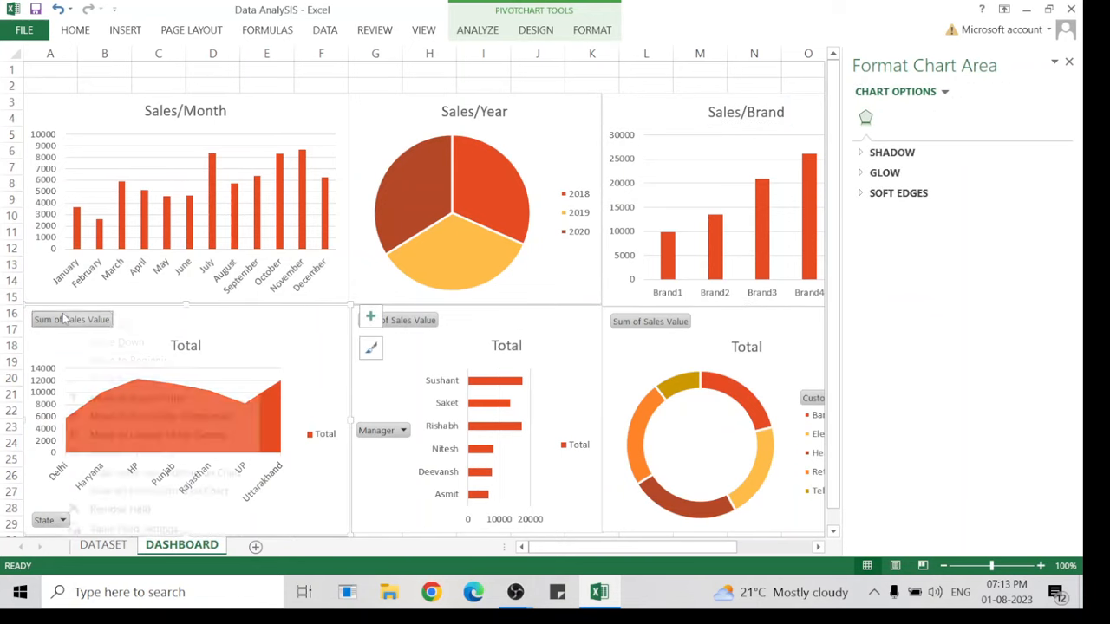
{"action": "left_click", "coordinate": [130, 490]}
Replace the State area chart's title with "Sales/State".
{"action": "left_click", "coordinate": [192, 327]}
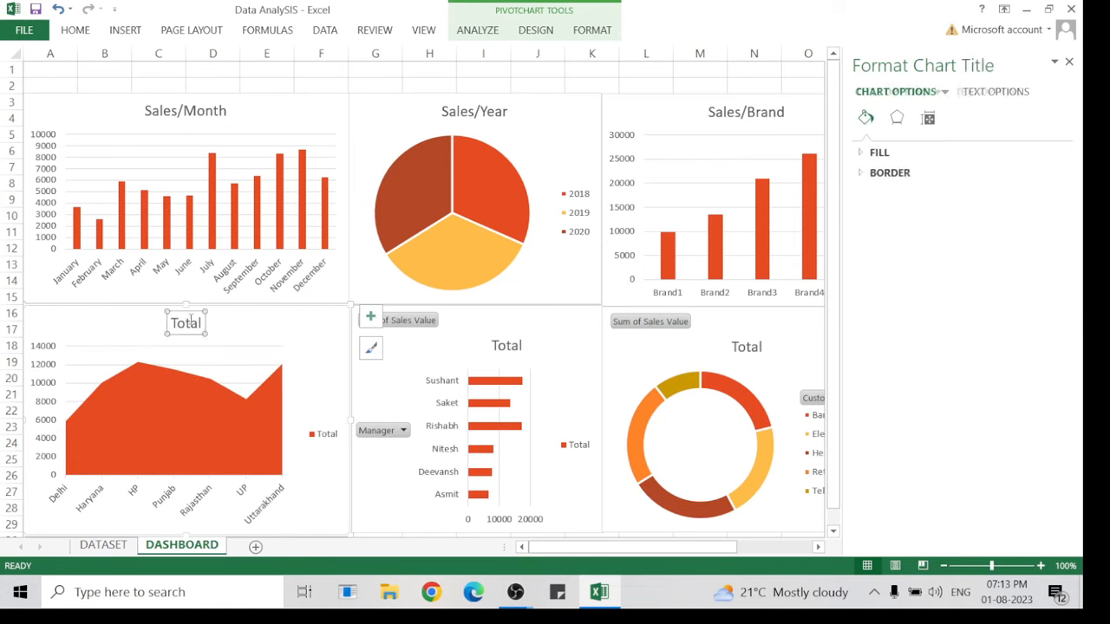
{"action": "double_click", "coordinate": [191, 325]}
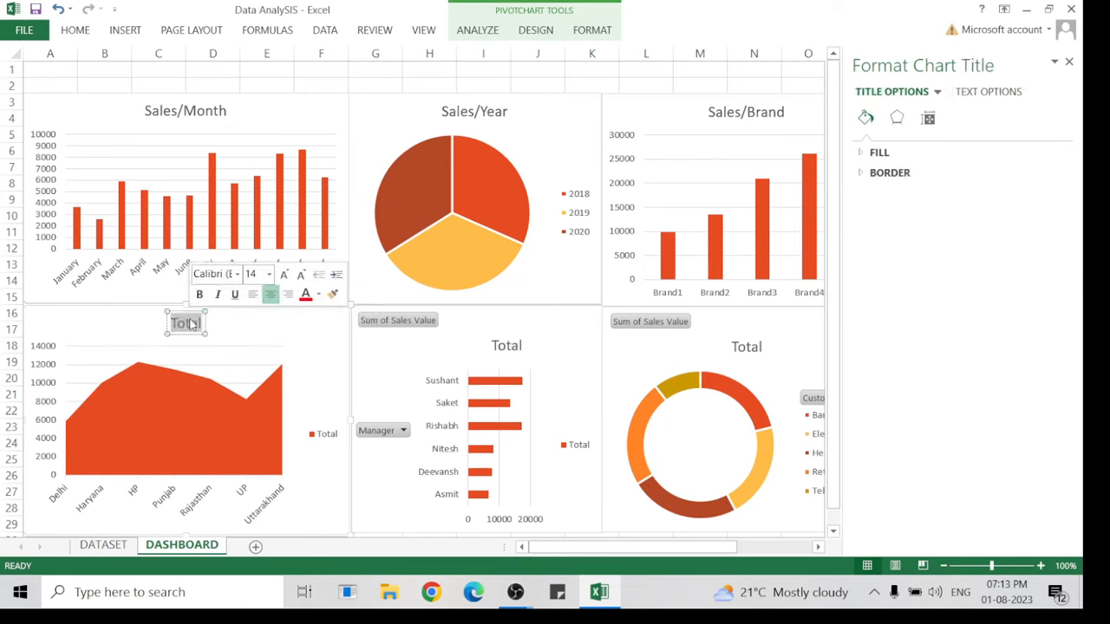
{"action": "key", "text": "BackSpace"}
{"action": "type", "text": "Sales"}
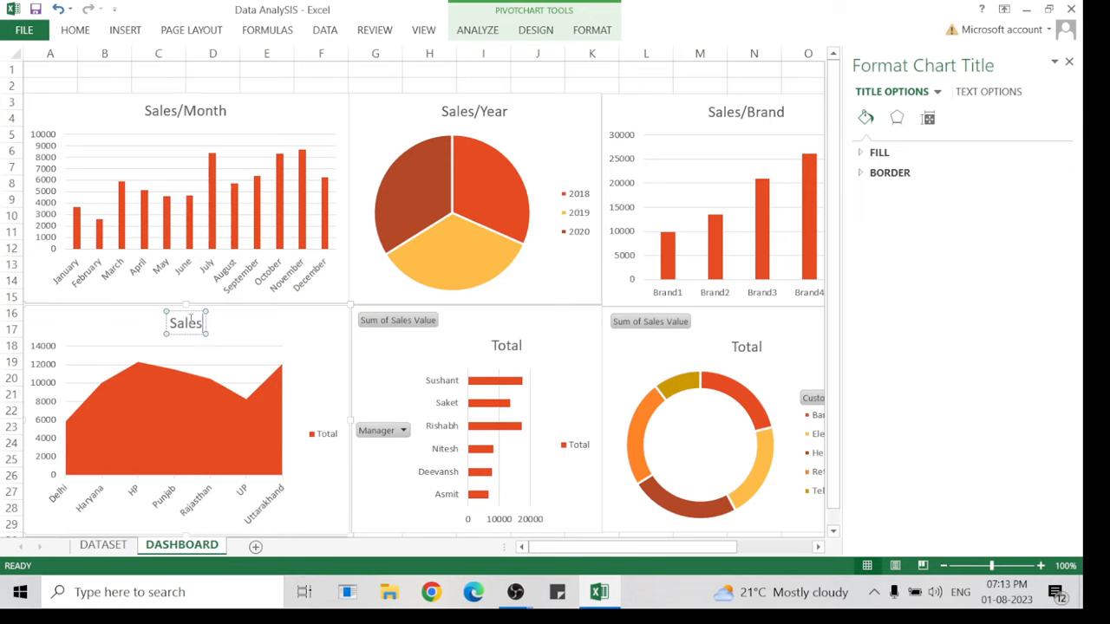
{"action": "type", "text": "/sta"}
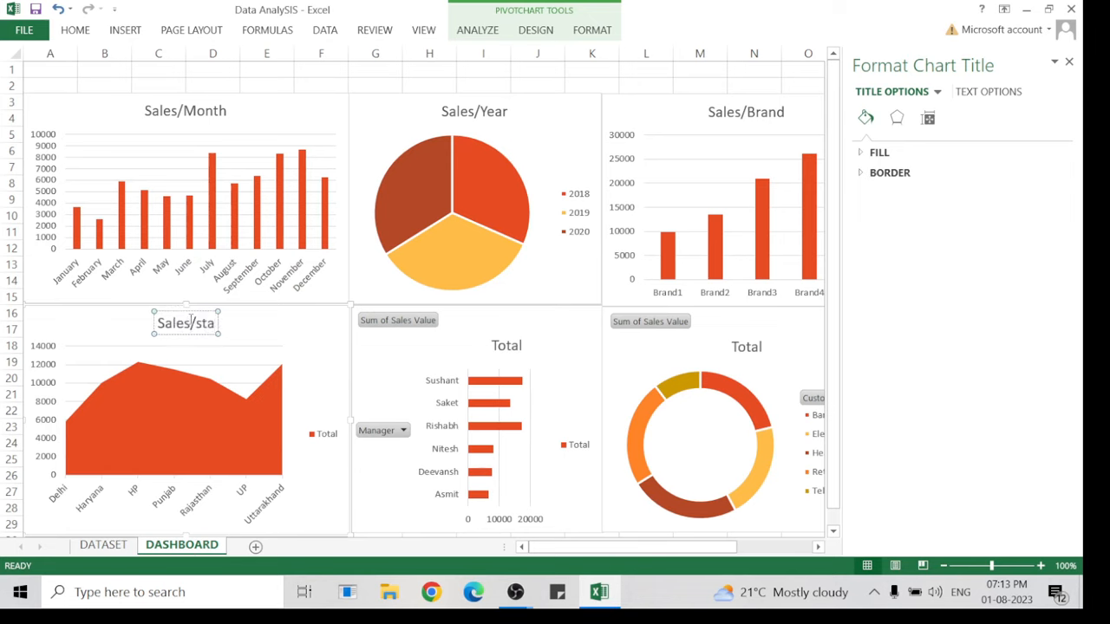
{"action": "key", "text": "BackSpace"}
{"action": "key", "text": "BackSpace"}
{"action": "key", "text": "BackSpace"}
{"action": "type", "text": "S"}
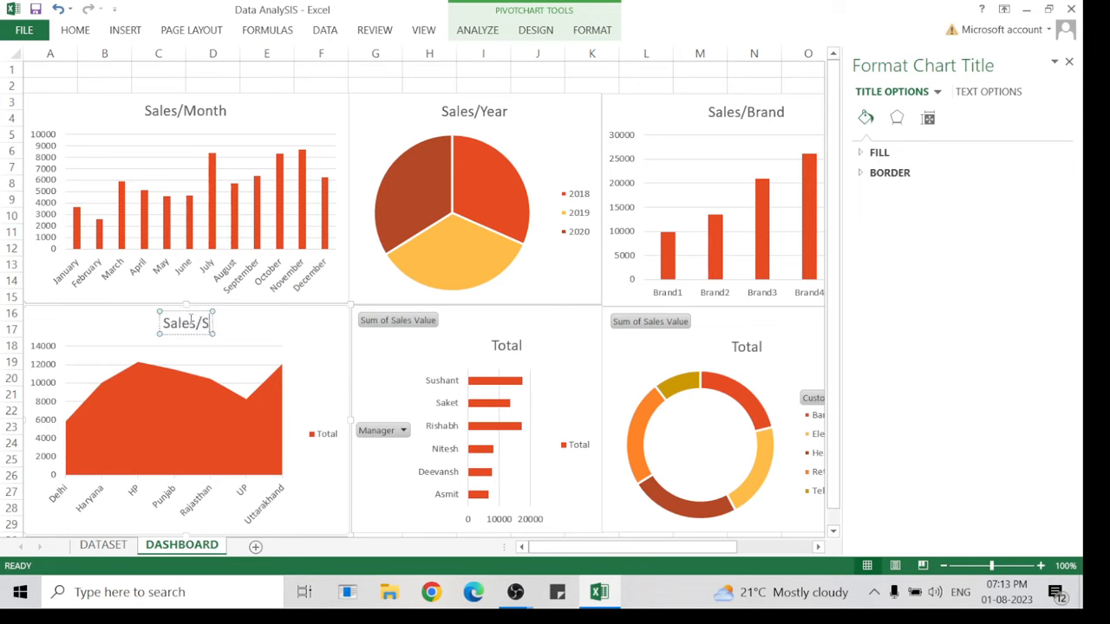
{"action": "type", "text": "tate"}
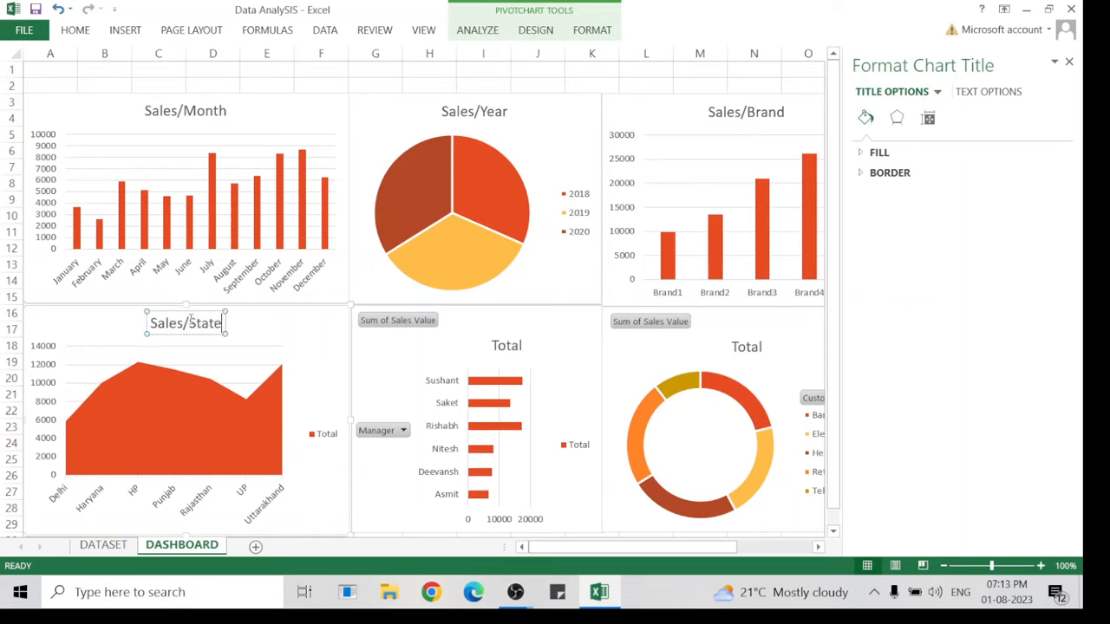
Hide all field buttons on the Manager bar chart.
{"action": "left_click", "coordinate": [413, 327]}
{"action": "right_click", "coordinate": [413, 324]}
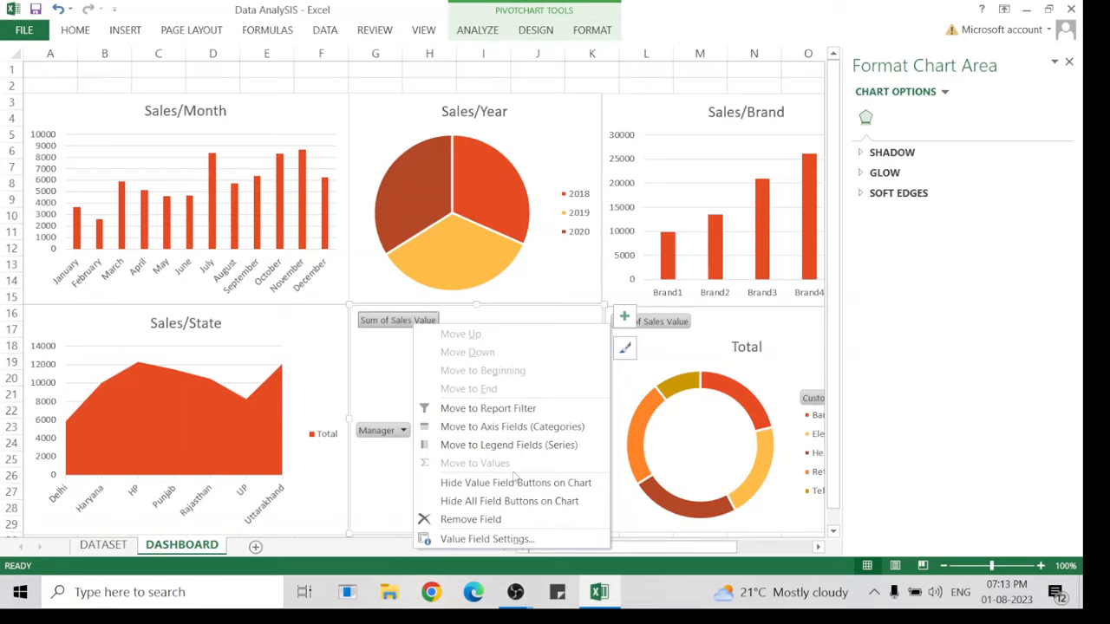
{"action": "left_click", "coordinate": [509, 501]}
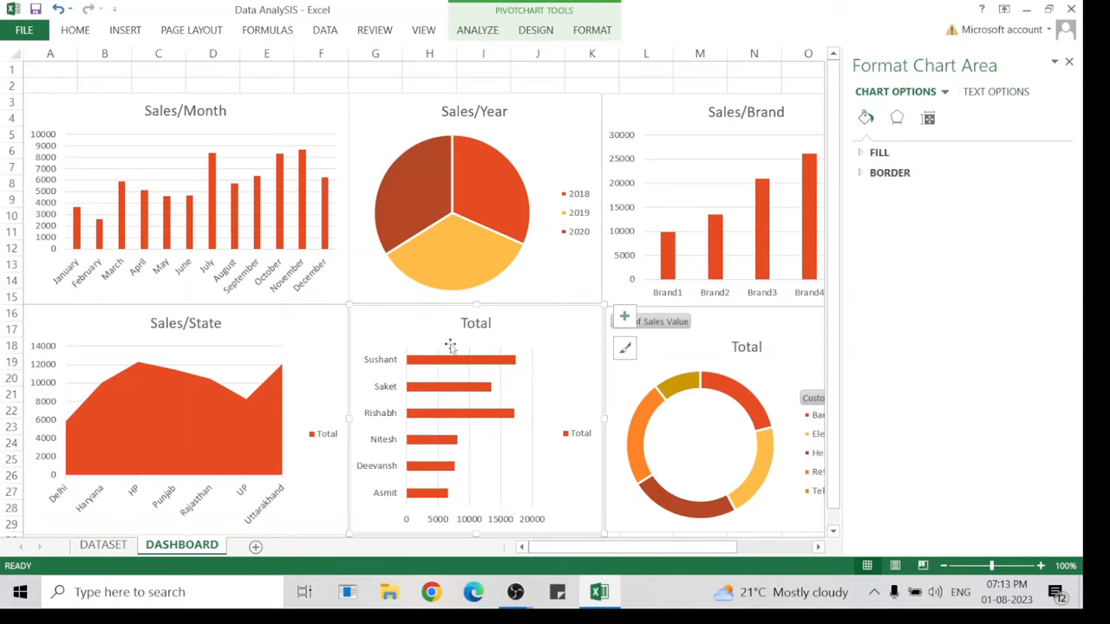
Remove the legend and the gridlines from the Manager bar chart.
{"action": "left_click", "coordinate": [480, 325]}
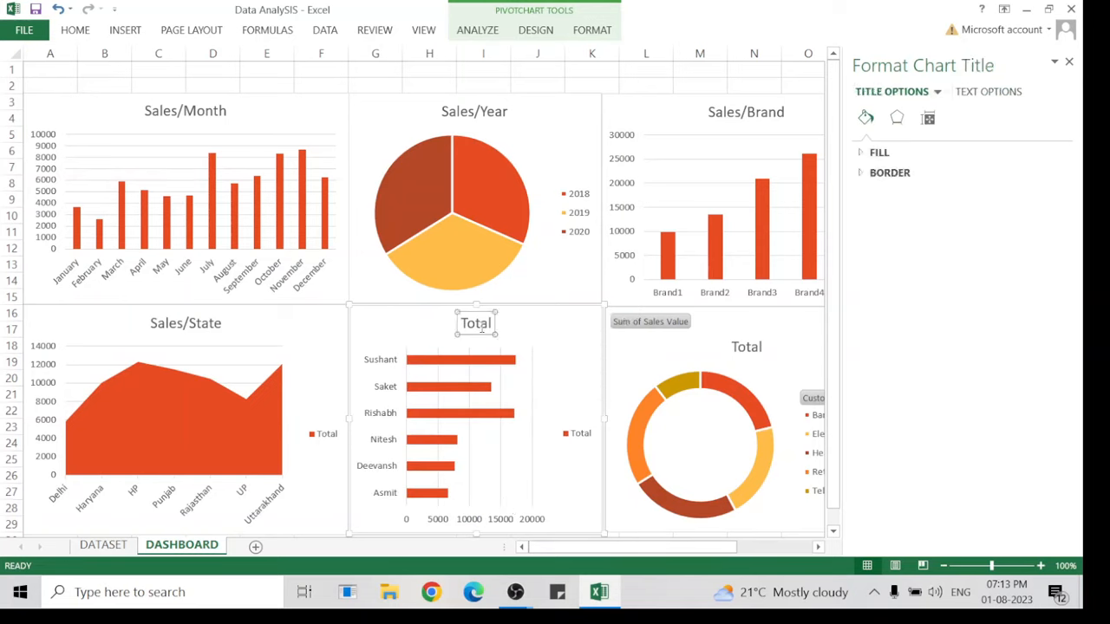
{"action": "double_click", "coordinate": [482, 326]}
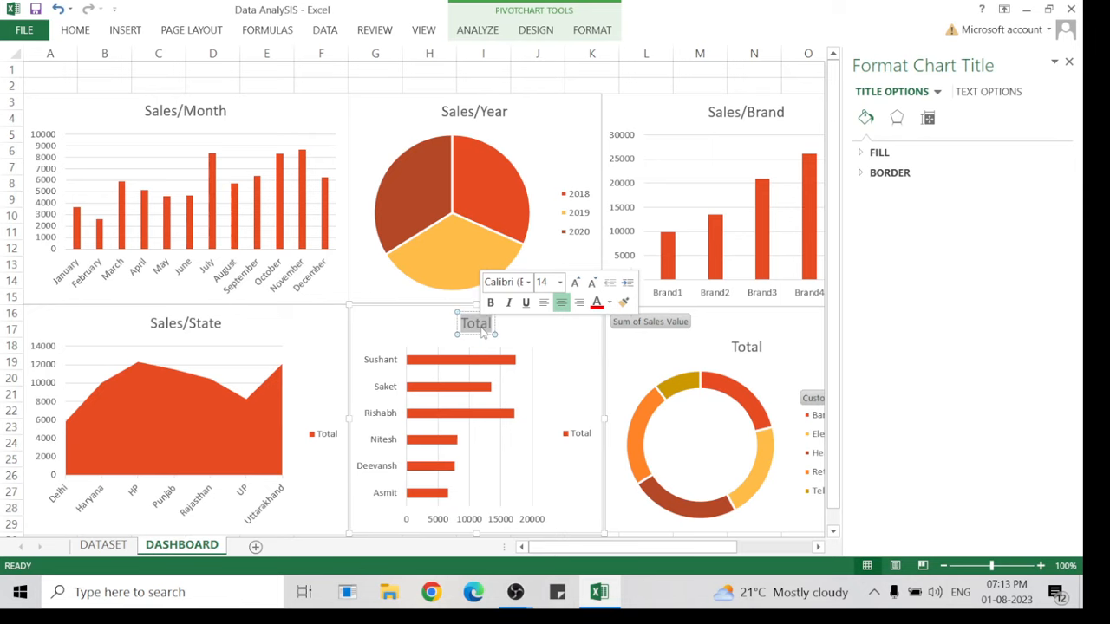
{"action": "left_click", "coordinate": [598, 322]}
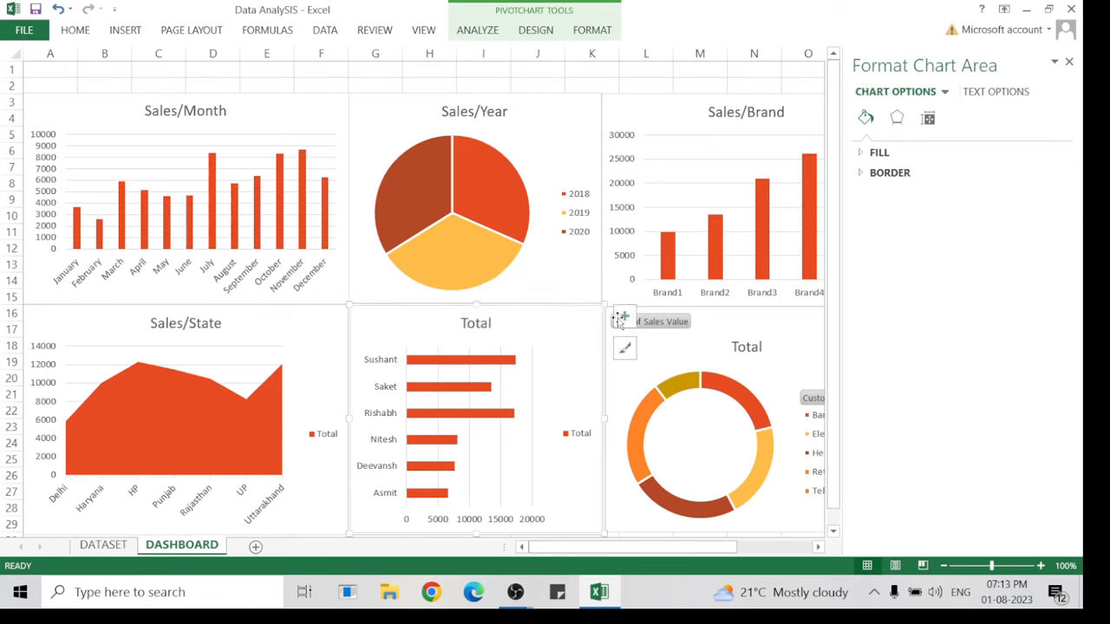
{"action": "left_click", "coordinate": [621, 319]}
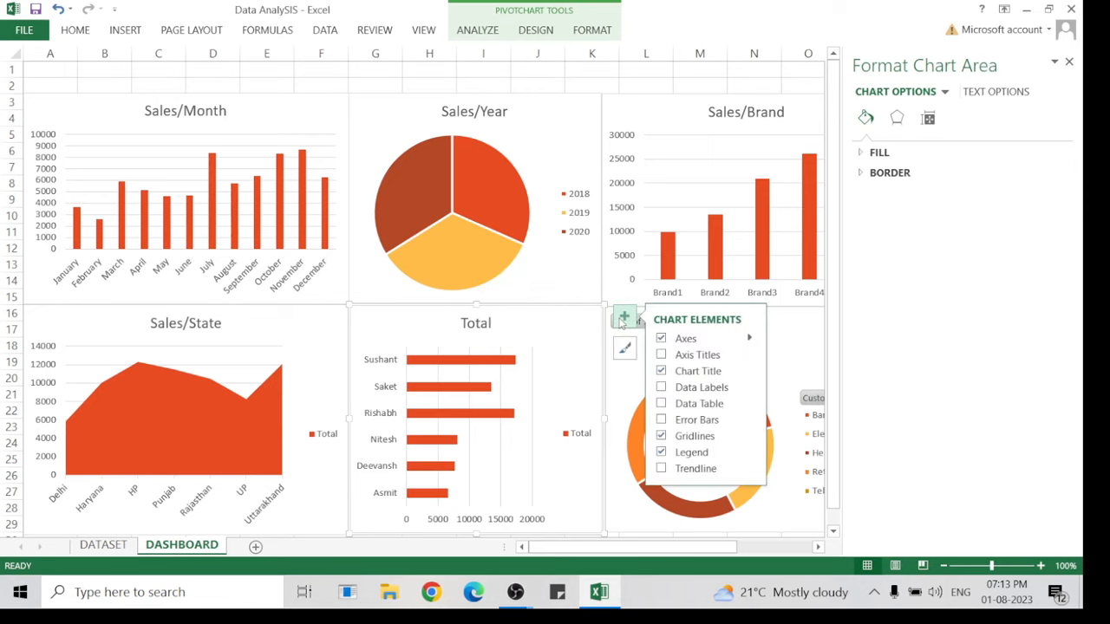
{"action": "left_click", "coordinate": [661, 452]}
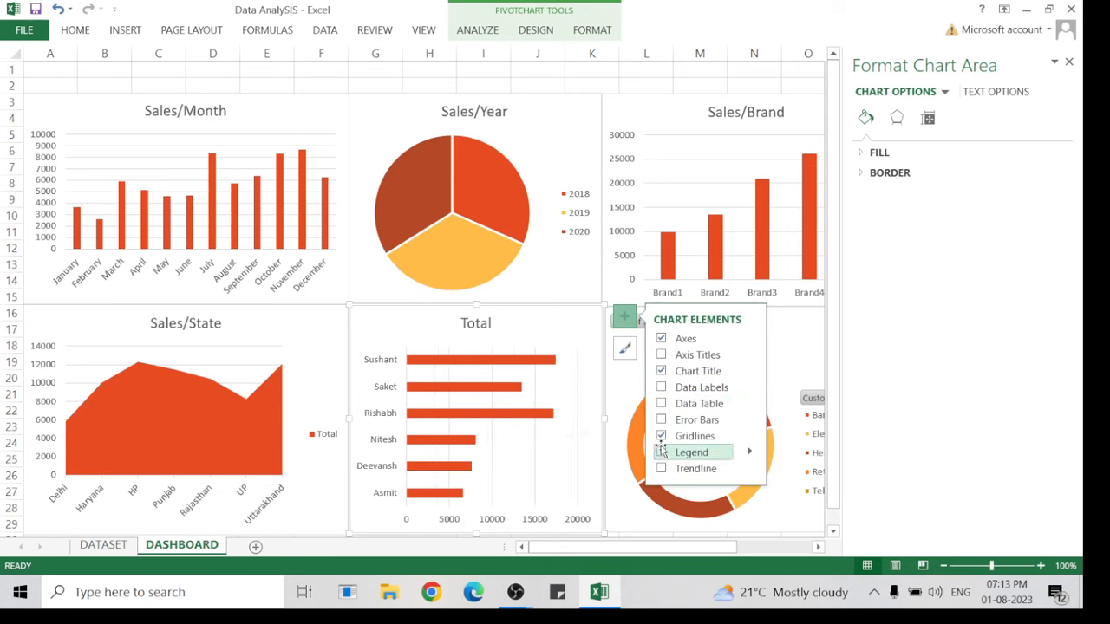
{"action": "left_click", "coordinate": [661, 436]}
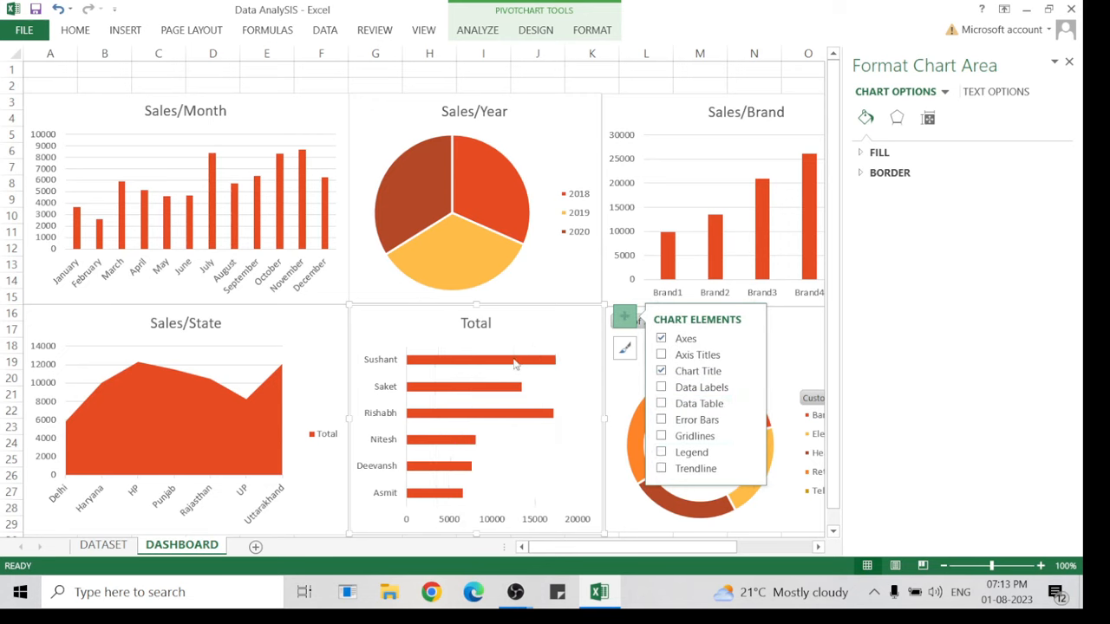
Set the Manager bar chart's title to "Sales/Manager".
{"action": "left_click", "coordinate": [476, 323]}
{"action": "double_click", "coordinate": [476, 323]}
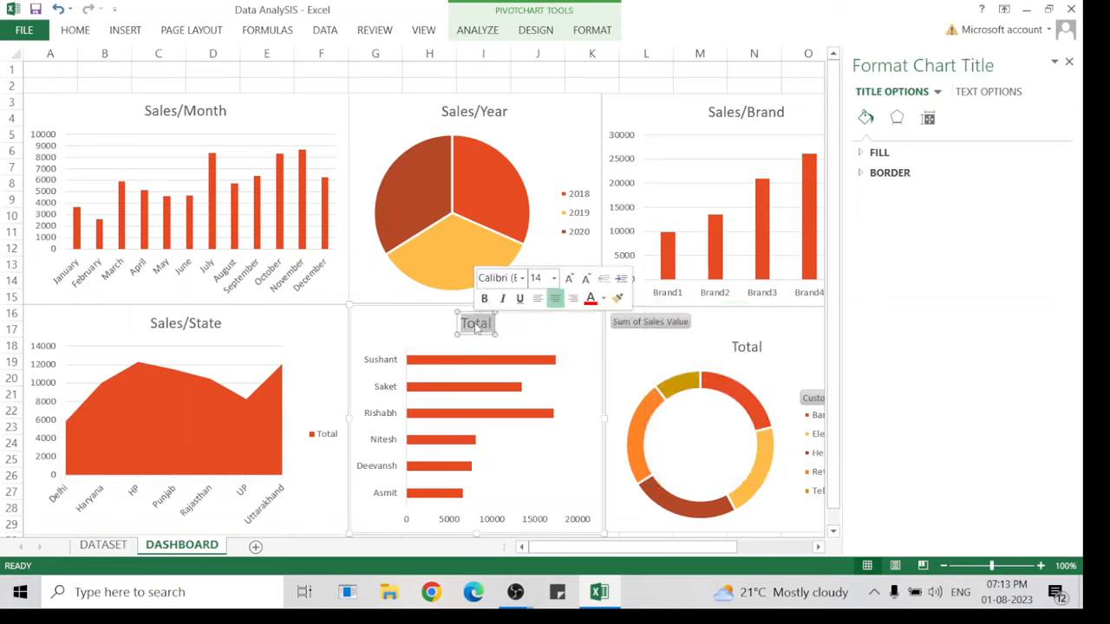
{"action": "type", "text": "Sales"}
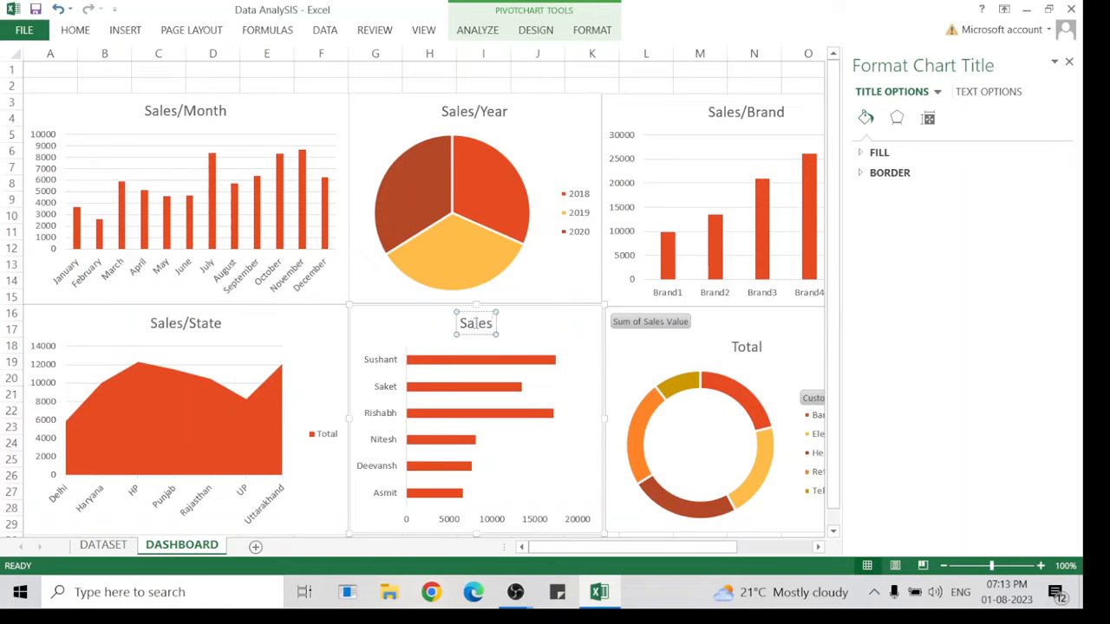
{"action": "type", "text": "/Manager"}
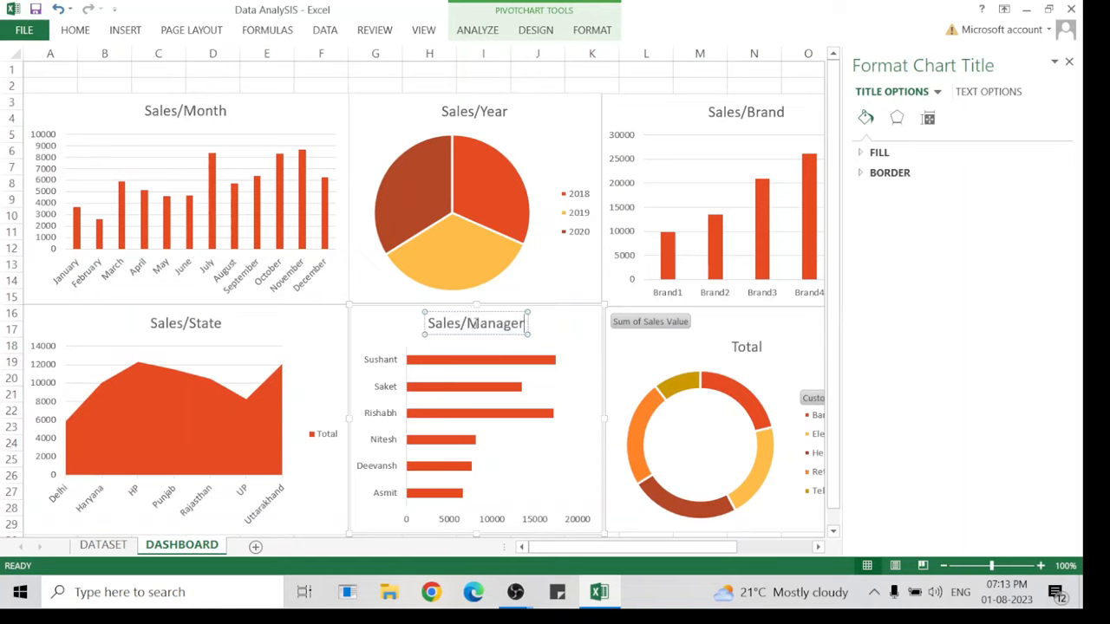
Hide all field buttons on the Customer Sector doughnut chart.
{"action": "left_click", "coordinate": [648, 323]}
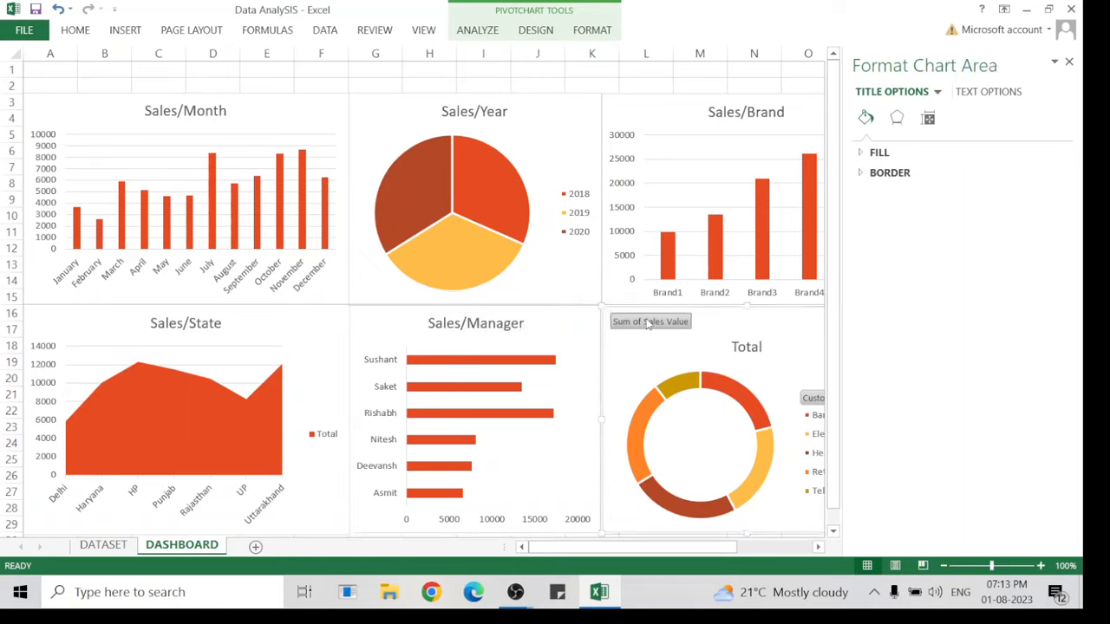
{"action": "right_click", "coordinate": [648, 323]}
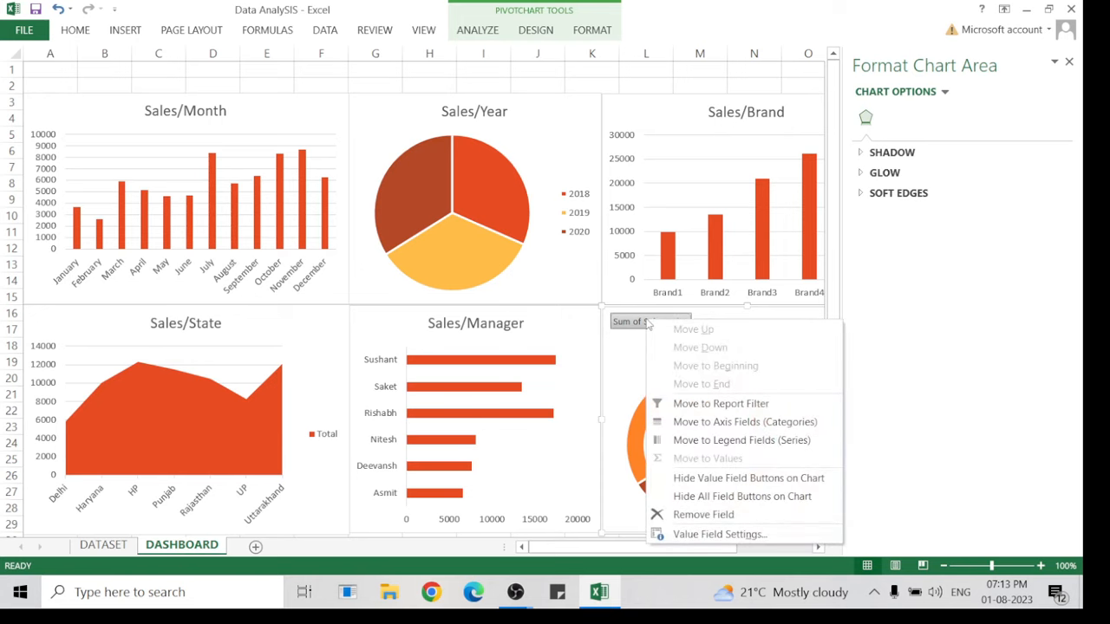
{"action": "left_click", "coordinate": [714, 499]}
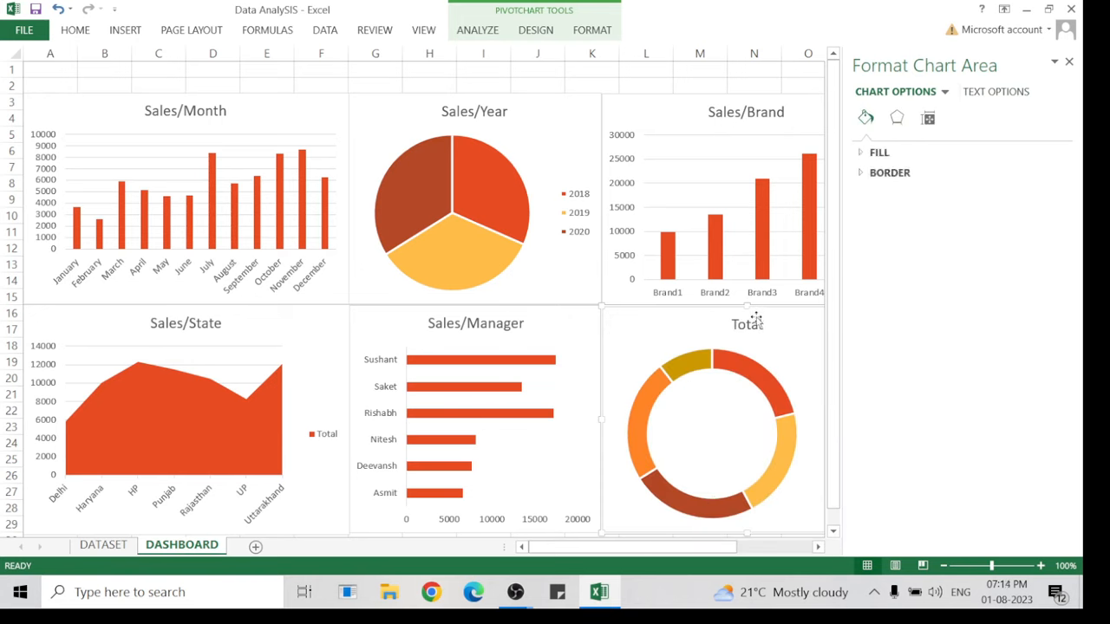
Set the Customer Sector doughnut chart's title to "Sales/Sector" and close the chart formatting pane.
{"action": "left_click_drag", "start_coordinate": [652, 546], "coordinate": [713, 546]}
{"action": "left_click", "coordinate": [526, 328]}
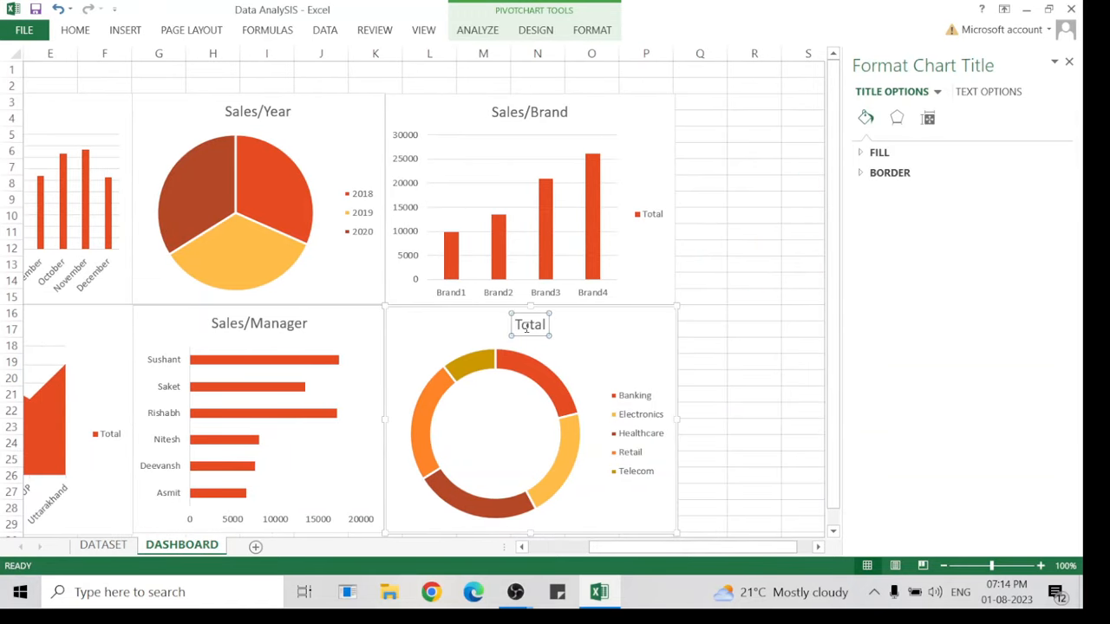
{"action": "double_click", "coordinate": [526, 327]}
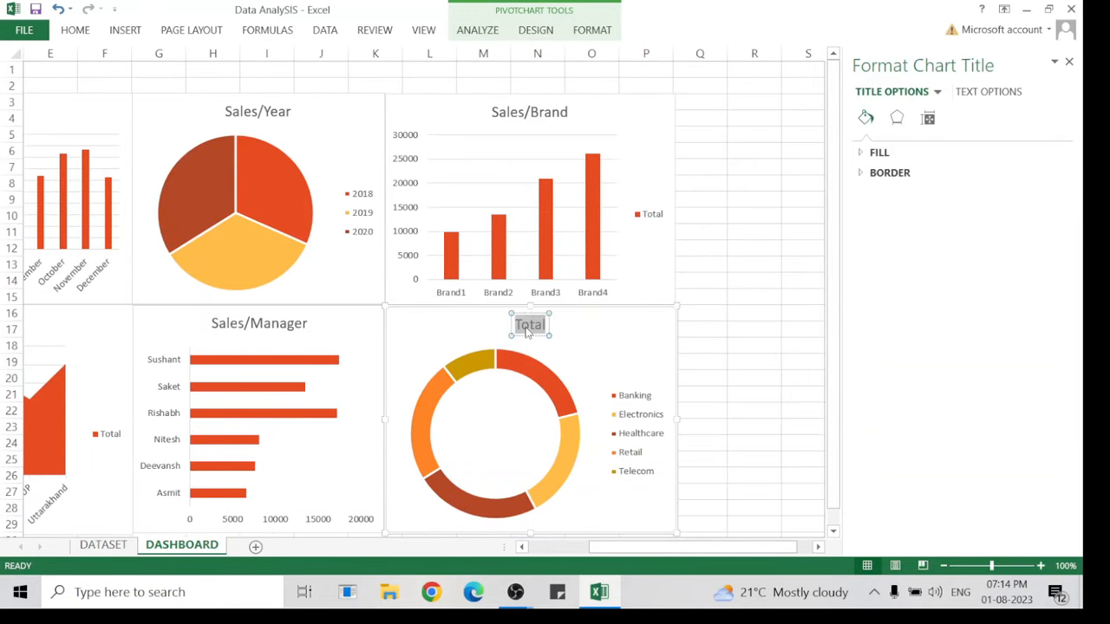
{"action": "type", "text": "Sal"}
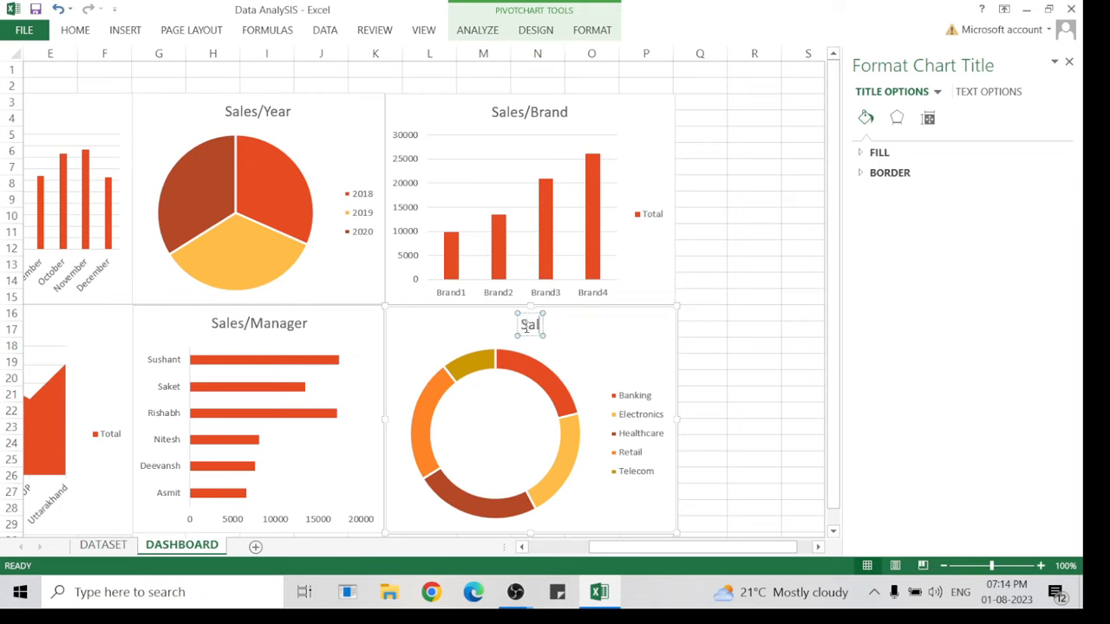
{"action": "type", "text": "es/S"}
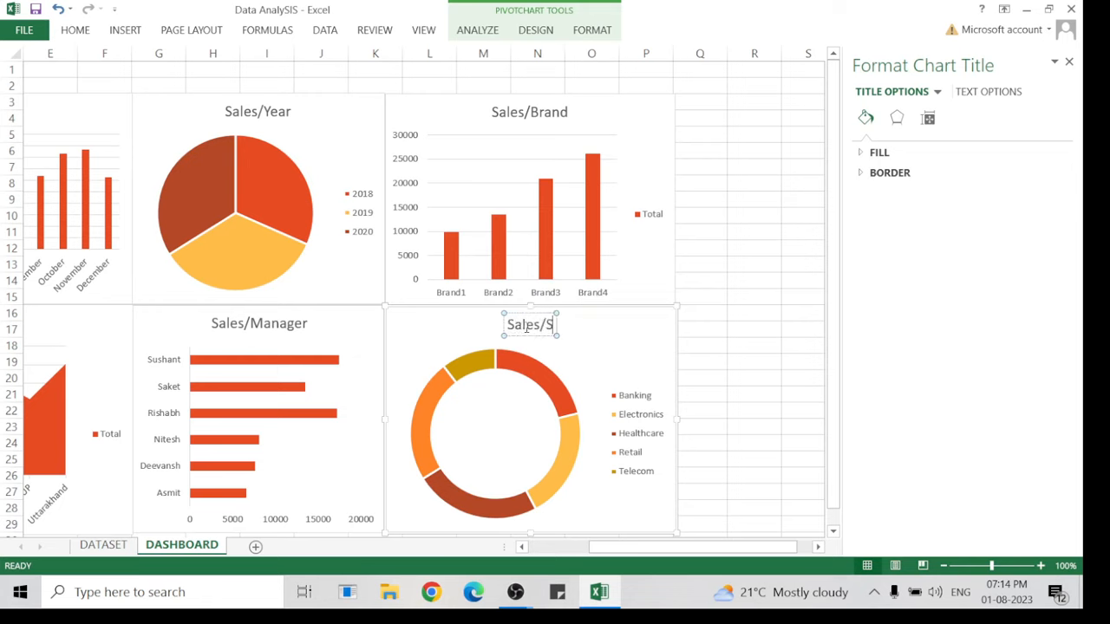
{"action": "type", "text": "ector"}
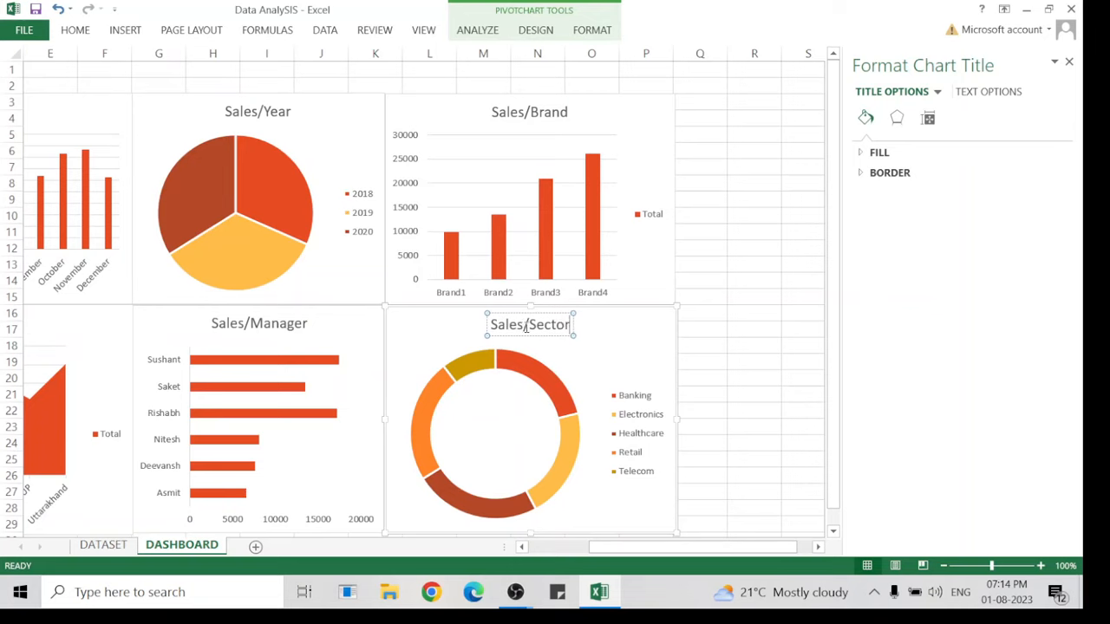
{"action": "left_click", "coordinate": [747, 279]}
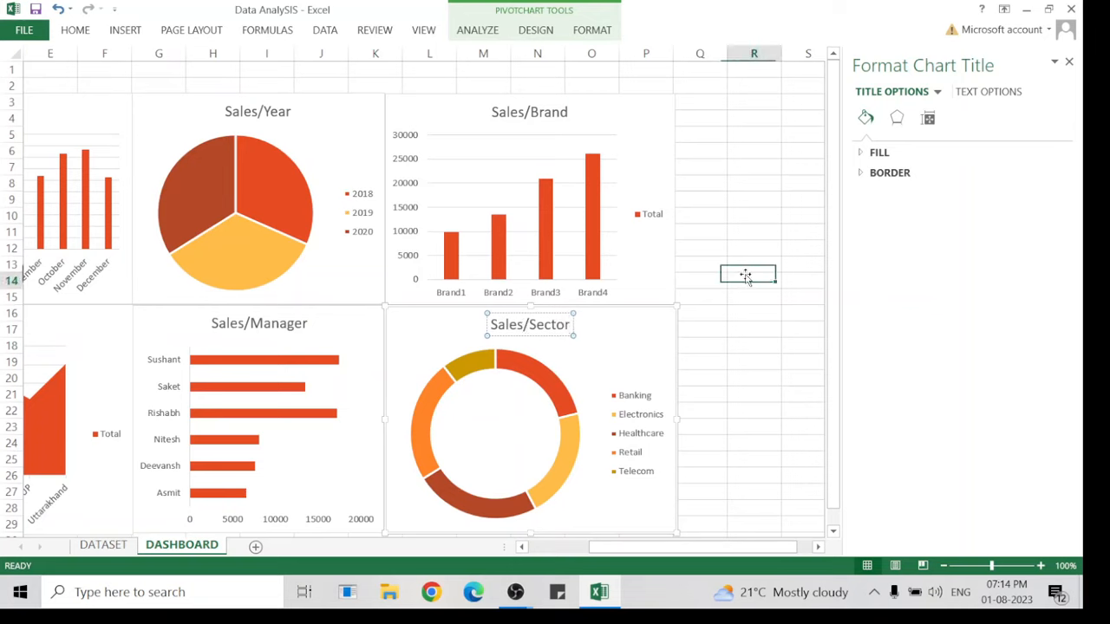
{"action": "left_click", "coordinate": [1070, 61]}
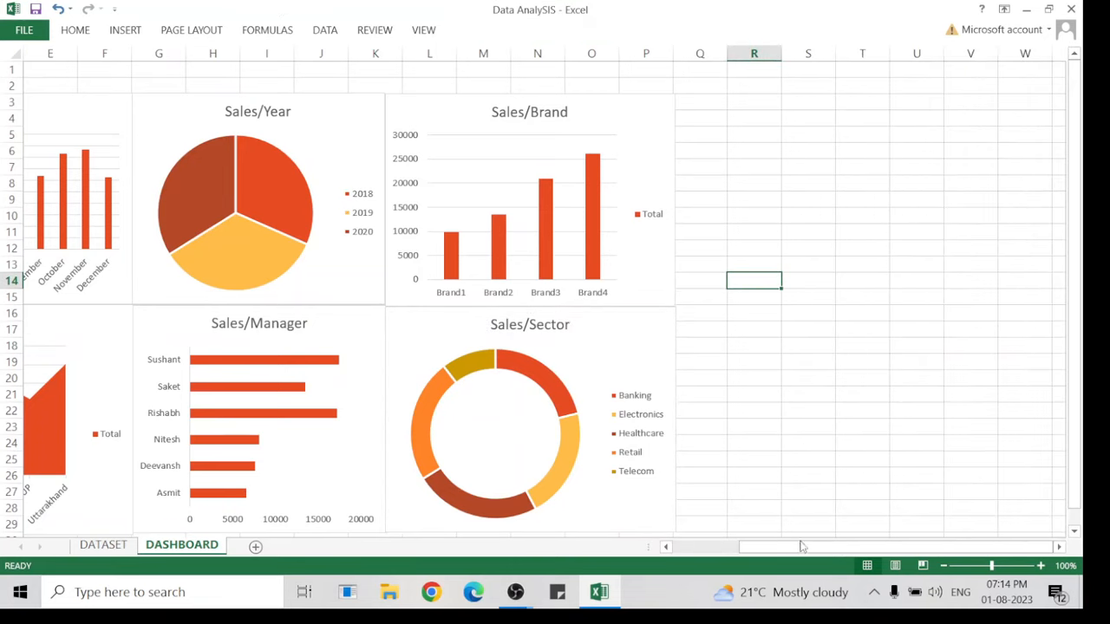
{"action": "left_click_drag", "start_coordinate": [794, 546], "coordinate": [730, 547]}
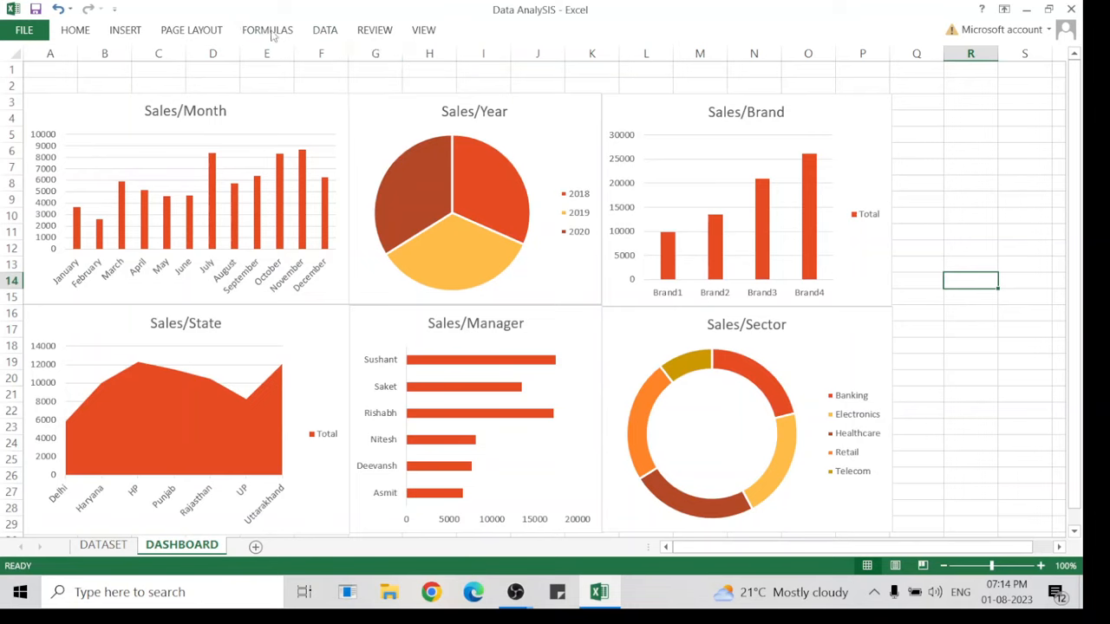
{"action": "left_click", "coordinate": [277, 105]}
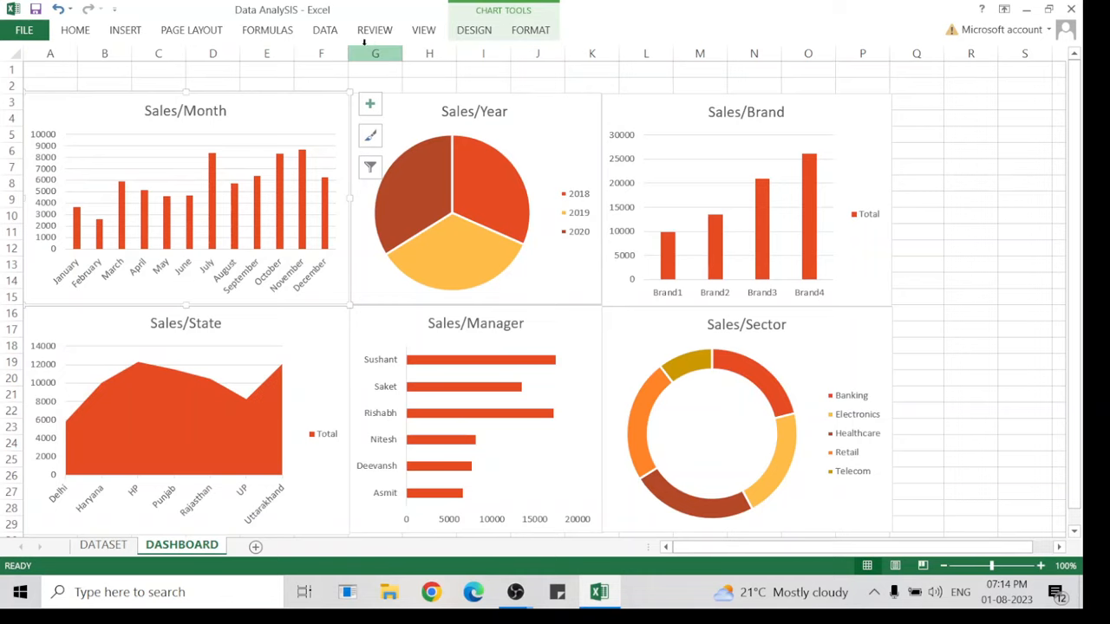
{"action": "left_click", "coordinate": [516, 32]}
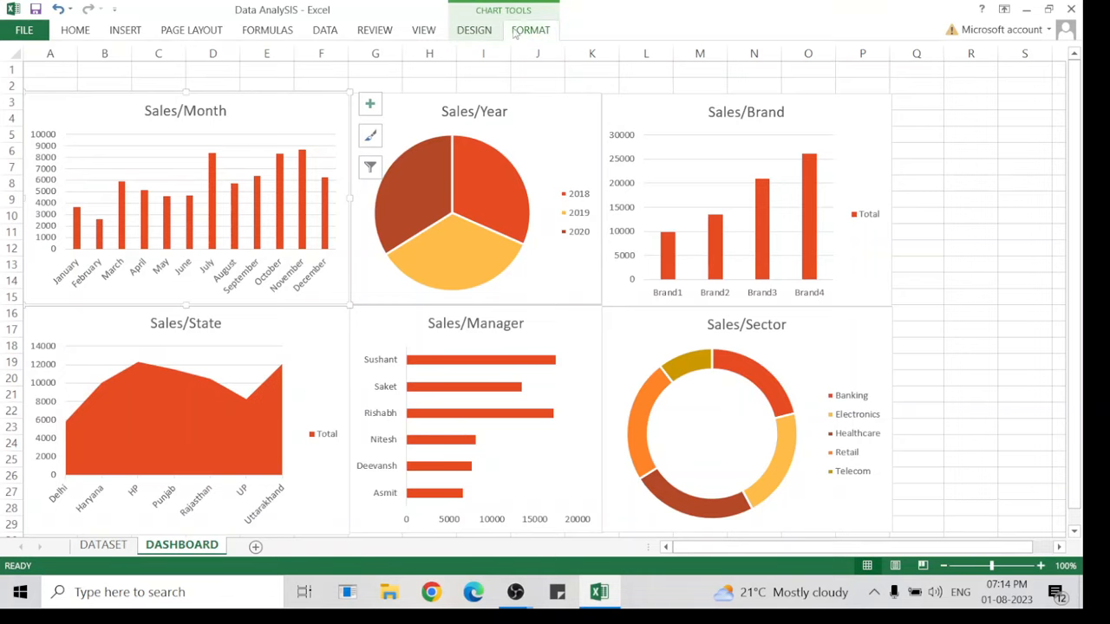
{"action": "left_click", "coordinate": [475, 31]}
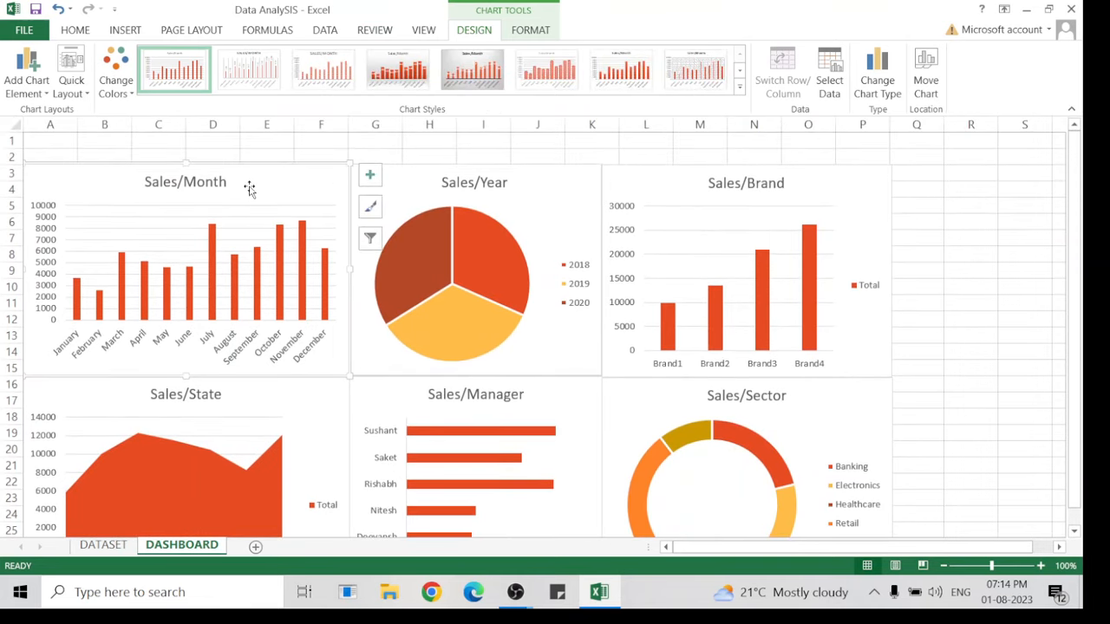
Insert slicers for Month, State, Manager and Customer Sector from the Sales/Year pivot chart.
{"action": "left_click", "coordinate": [510, 173]}
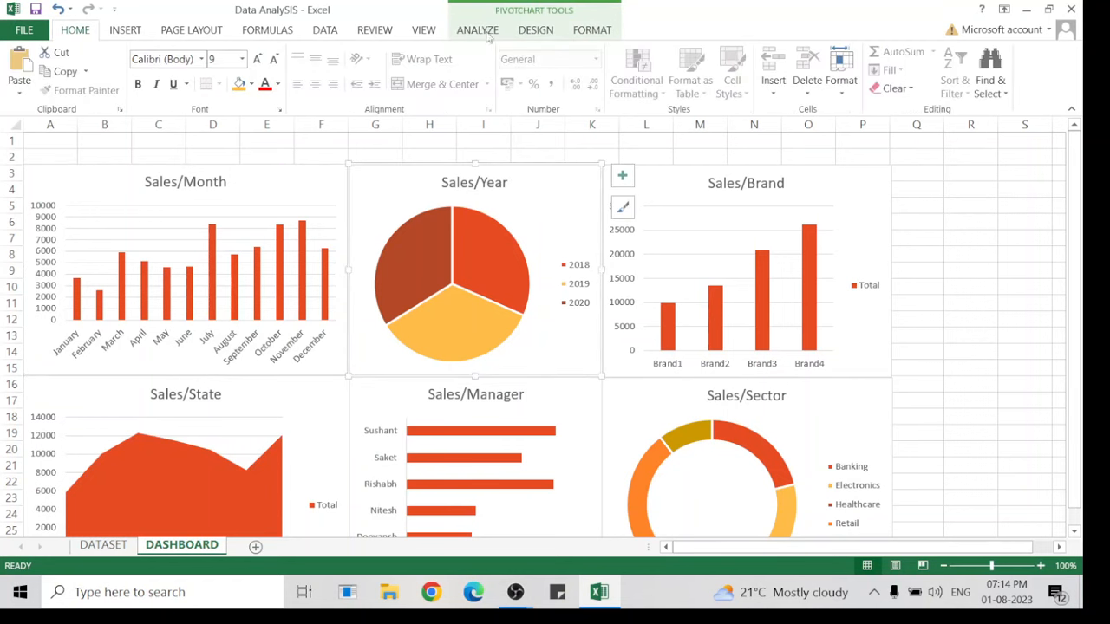
{"action": "left_click", "coordinate": [478, 31]}
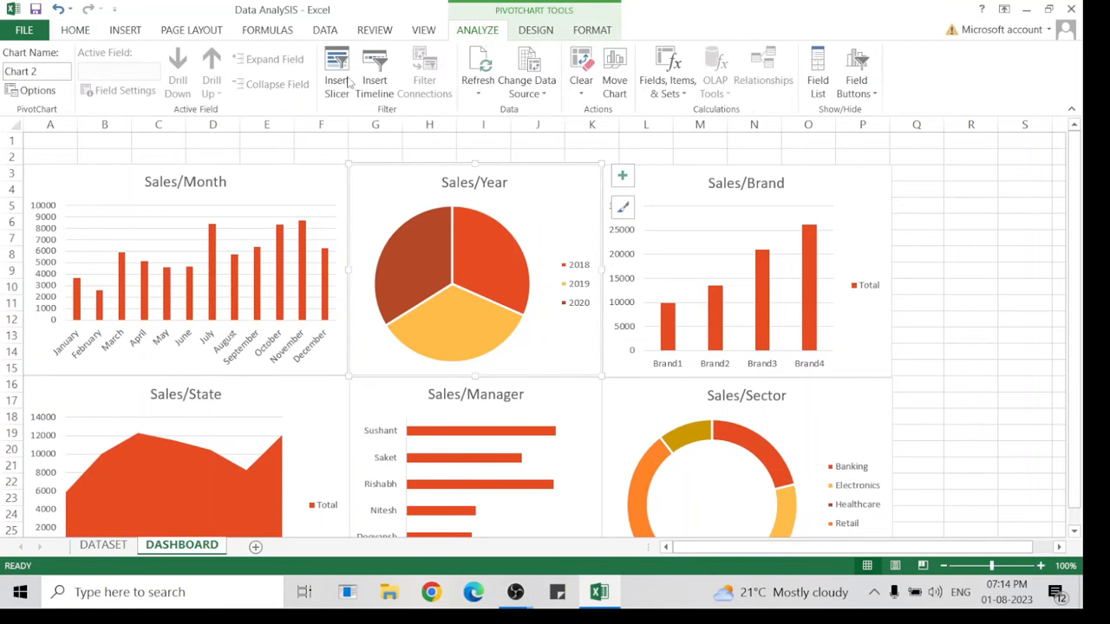
{"action": "left_click", "coordinate": [337, 78]}
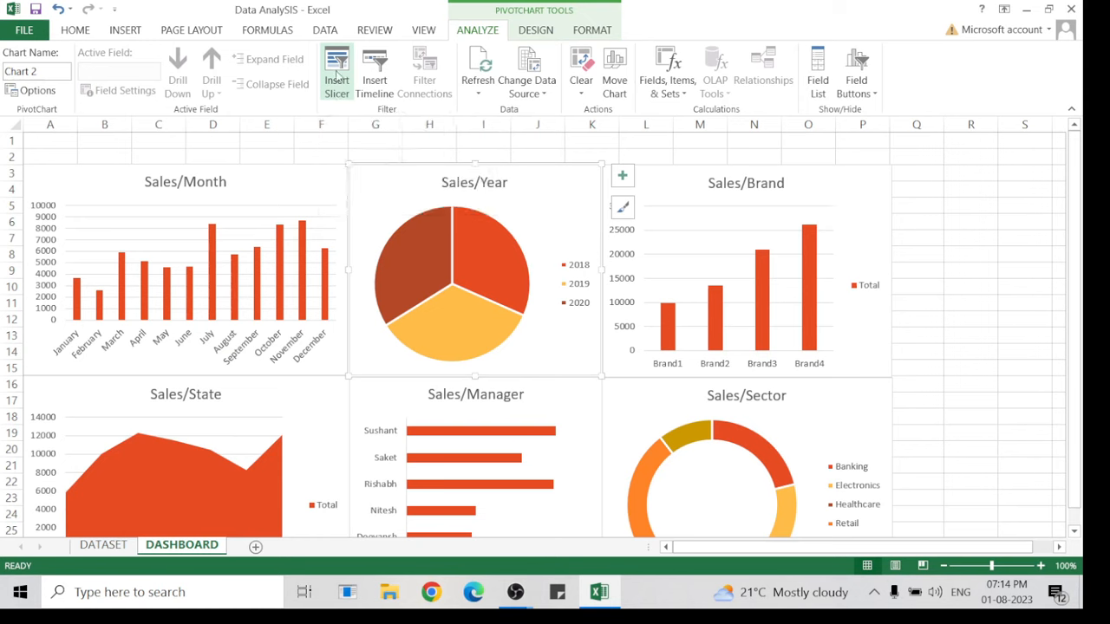
{"action": "left_click", "coordinate": [337, 78]}
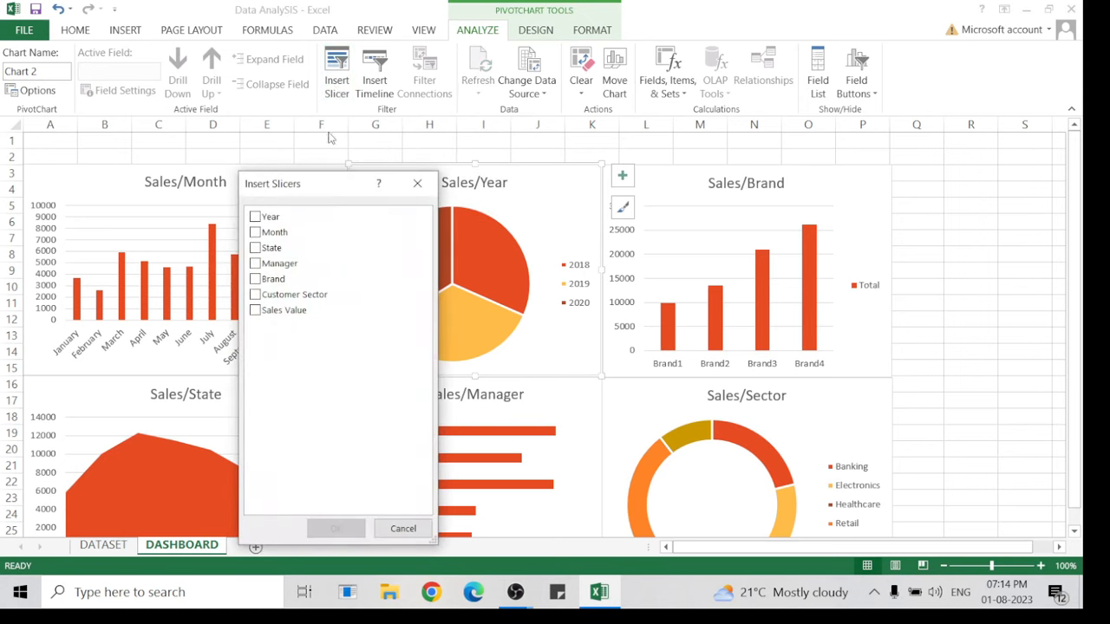
{"action": "left_click", "coordinate": [255, 233]}
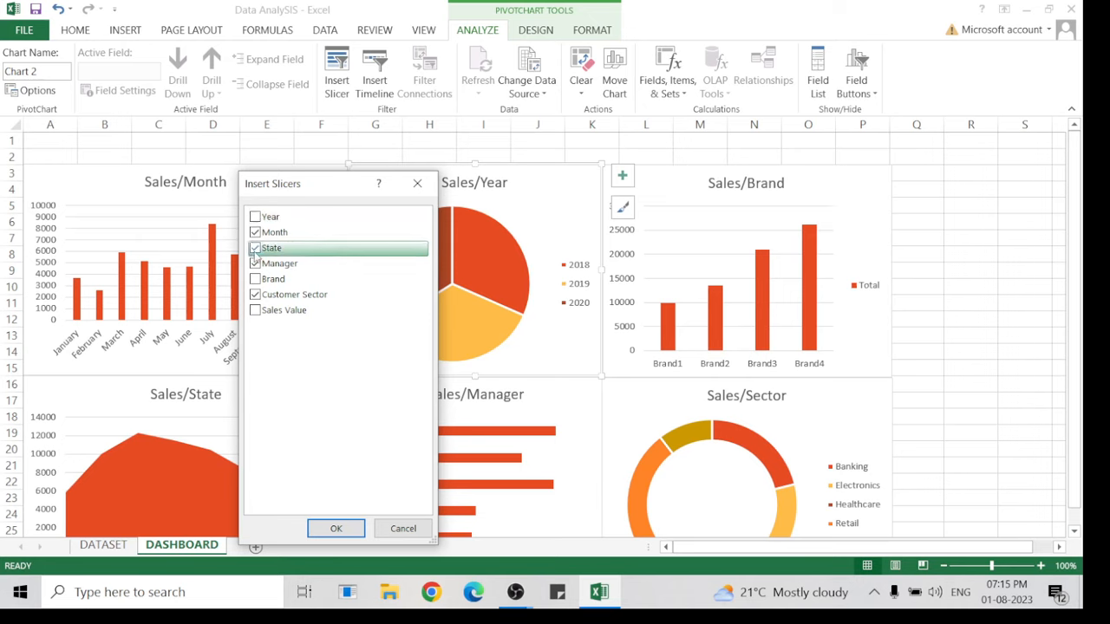
{"action": "left_click", "coordinate": [322, 527]}
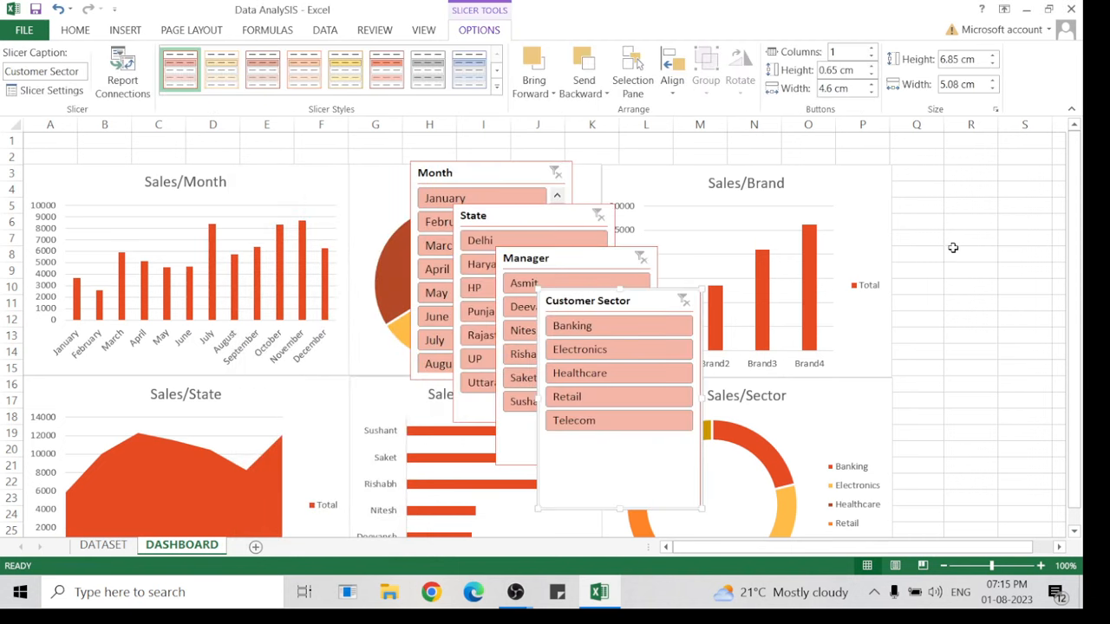
Place the Month slicer beside the Sales/Brand chart at about 3.2 cm high, with a shortened Customer Sector slicer directly beneath it.
{"action": "left_click_drag", "start_coordinate": [462, 174], "coordinate": [945, 177]}
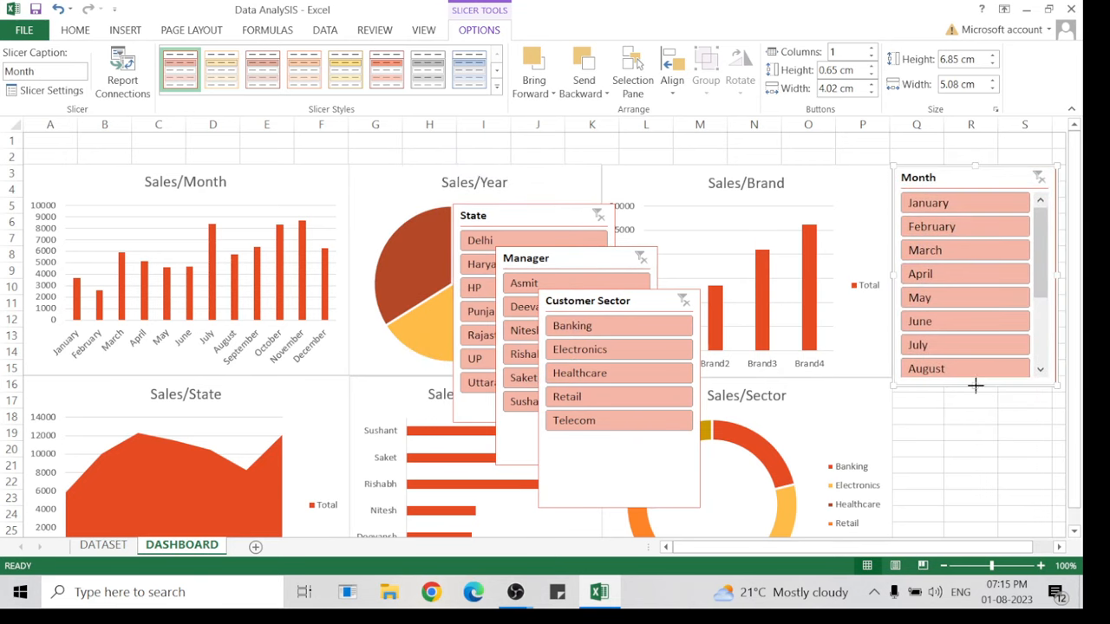
{"action": "left_click_drag", "start_coordinate": [975, 385], "coordinate": [967, 271]}
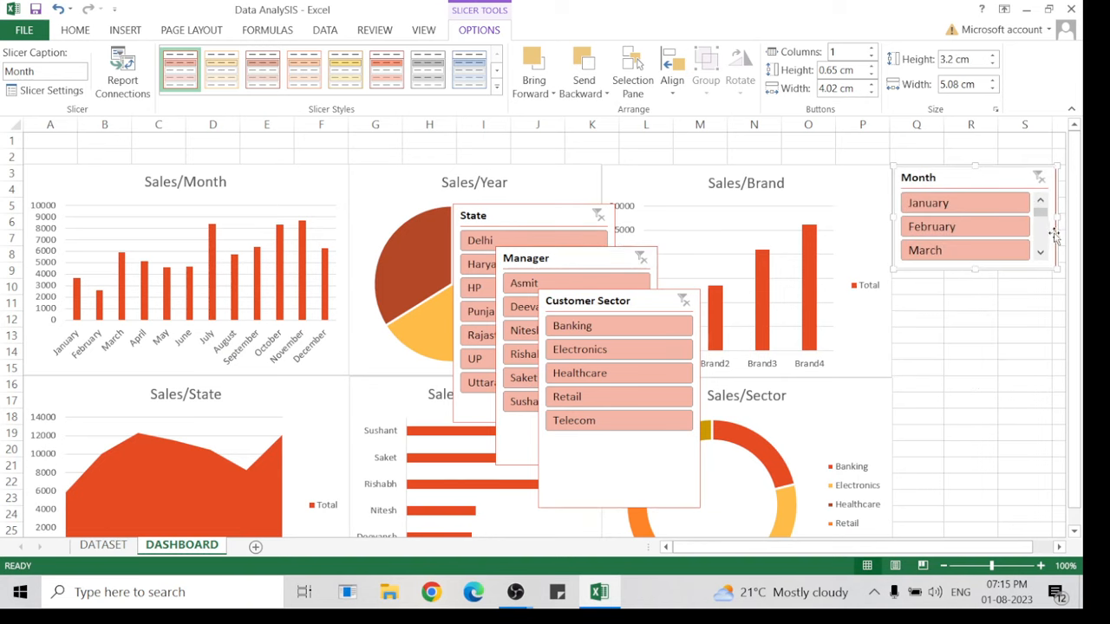
{"action": "left_click_drag", "start_coordinate": [638, 313], "coordinate": [994, 291]}
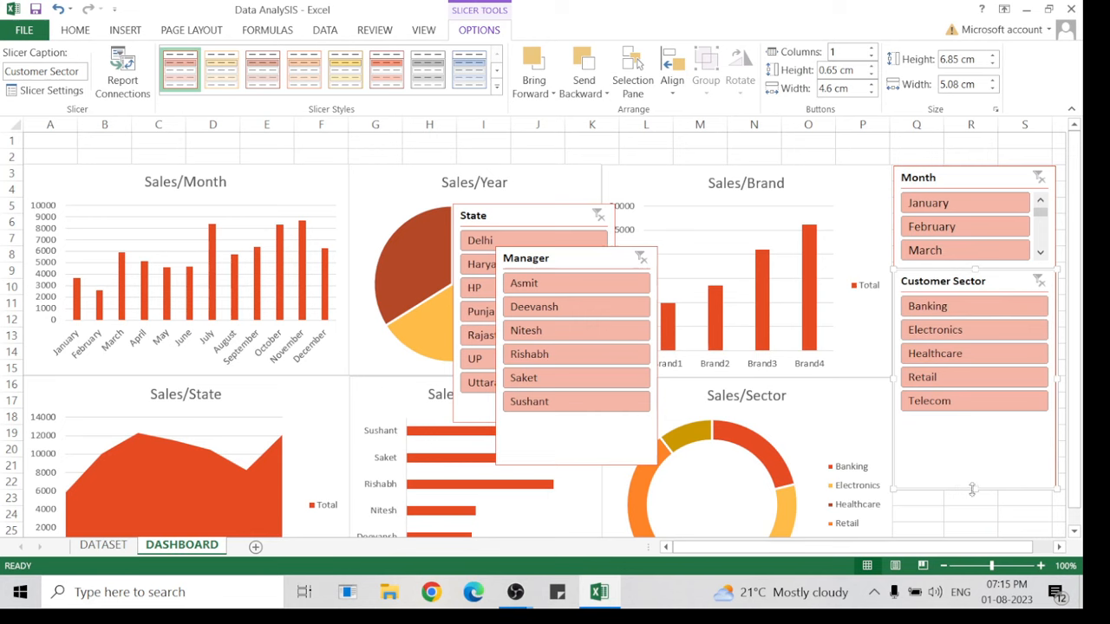
{"action": "left_click_drag", "start_coordinate": [971, 490], "coordinate": [965, 365]}
Move the Manager slicer directly below the Customer Sector slicer, align it with the slicer column and shorten it to a similar height.
{"action": "left_click_drag", "start_coordinate": [640, 272], "coordinate": [973, 375]}
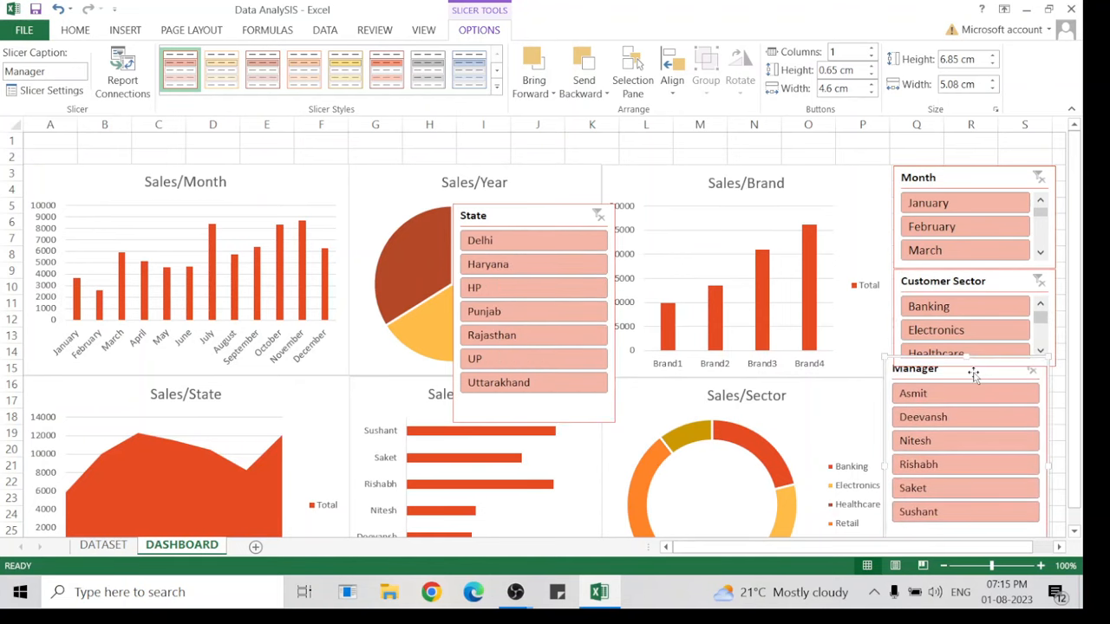
{"action": "left_click", "coordinate": [1071, 109]}
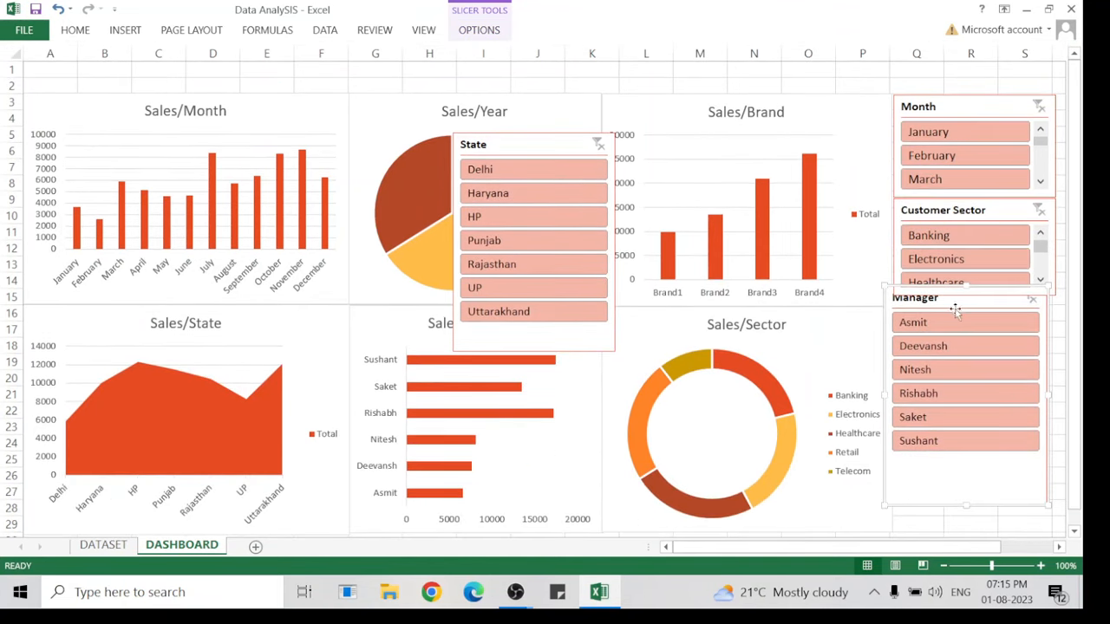
{"action": "left_click_drag", "start_coordinate": [955, 310], "coordinate": [968, 312]}
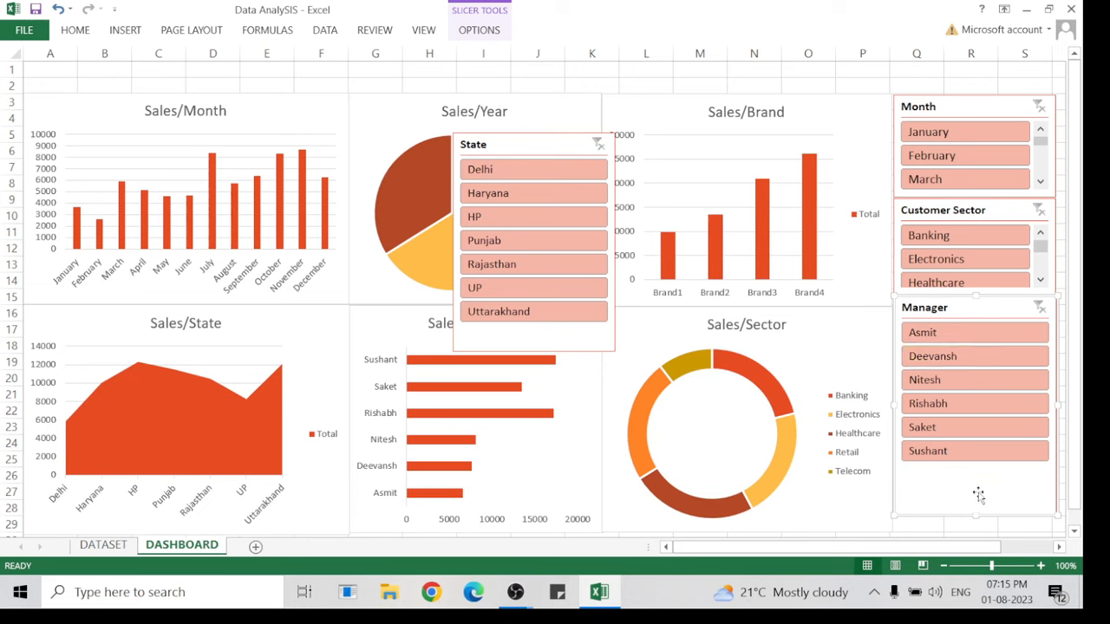
{"action": "left_click_drag", "start_coordinate": [970, 451], "coordinate": [961, 400]}
Move the State slicer directly below the Manager slicer and shorten it to end level with the bottom edge of the charts.
{"action": "left_click_drag", "start_coordinate": [559, 143], "coordinate": [991, 406]}
{"action": "left_click_drag", "start_coordinate": [1076, 401], "coordinate": [1079, 434]}
{"action": "left_click_drag", "start_coordinate": [920, 551], "coordinate": [957, 548]}
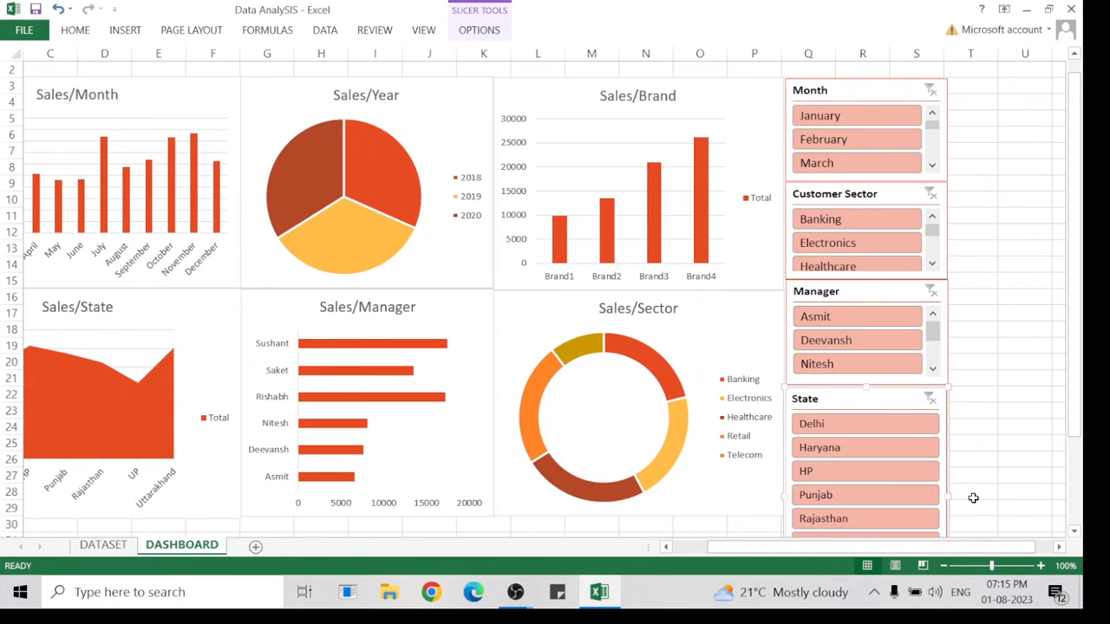
{"action": "left_click", "coordinate": [973, 497]}
{"action": "scroll", "coordinate": [959, 505], "scroll_direction": "down", "scroll_amount": 1}
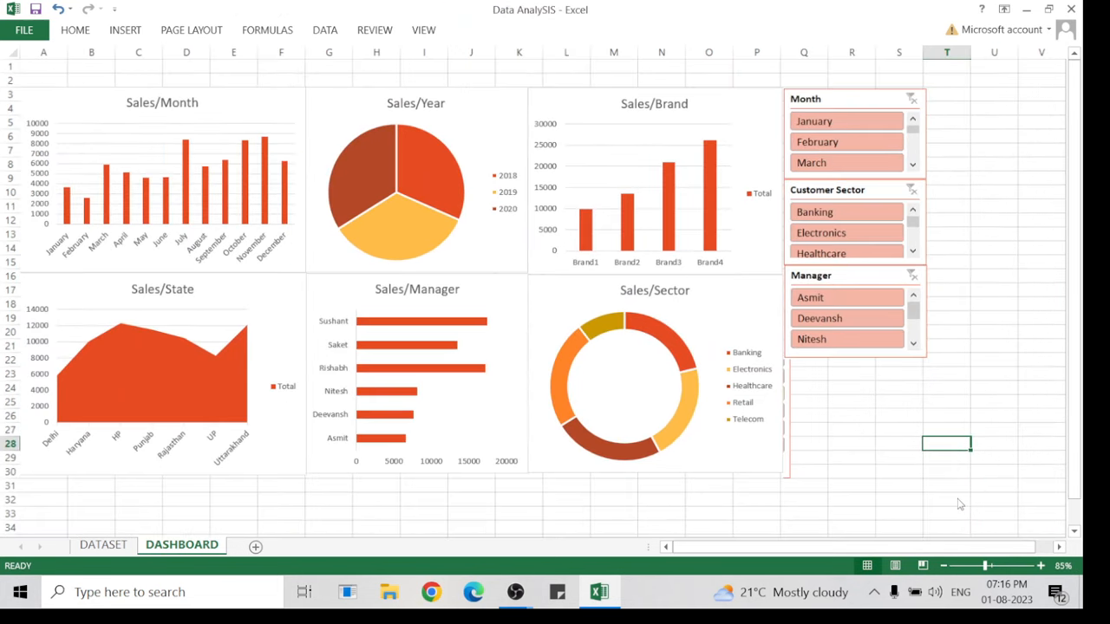
{"action": "left_click", "coordinate": [818, 529]}
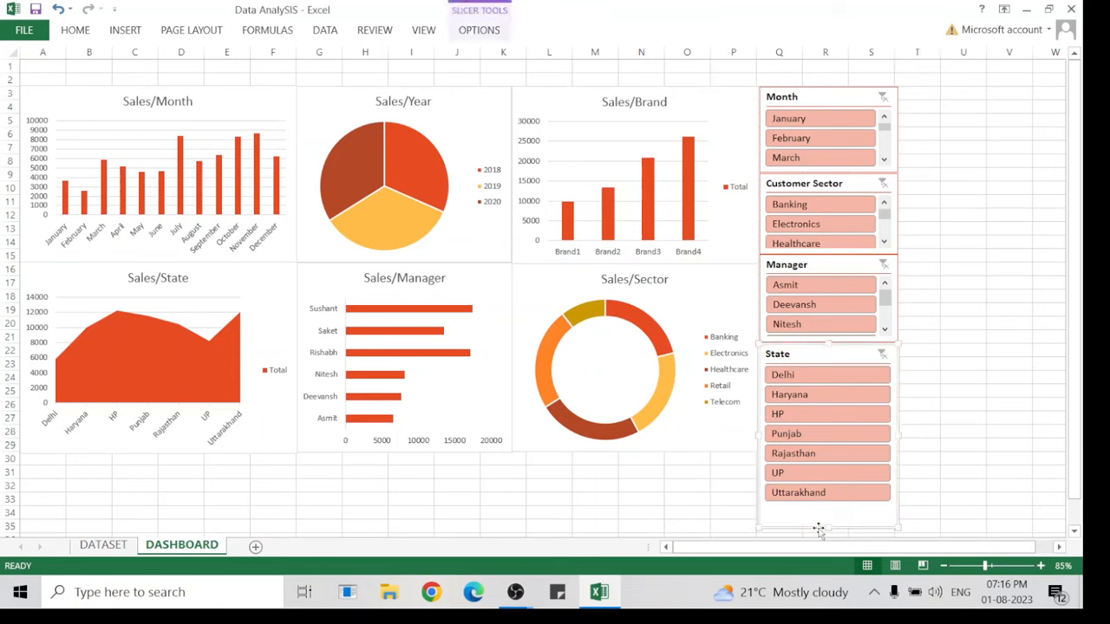
{"action": "left_click_drag", "start_coordinate": [826, 493], "coordinate": [827, 451]}
{"action": "left_click", "coordinate": [968, 417]}
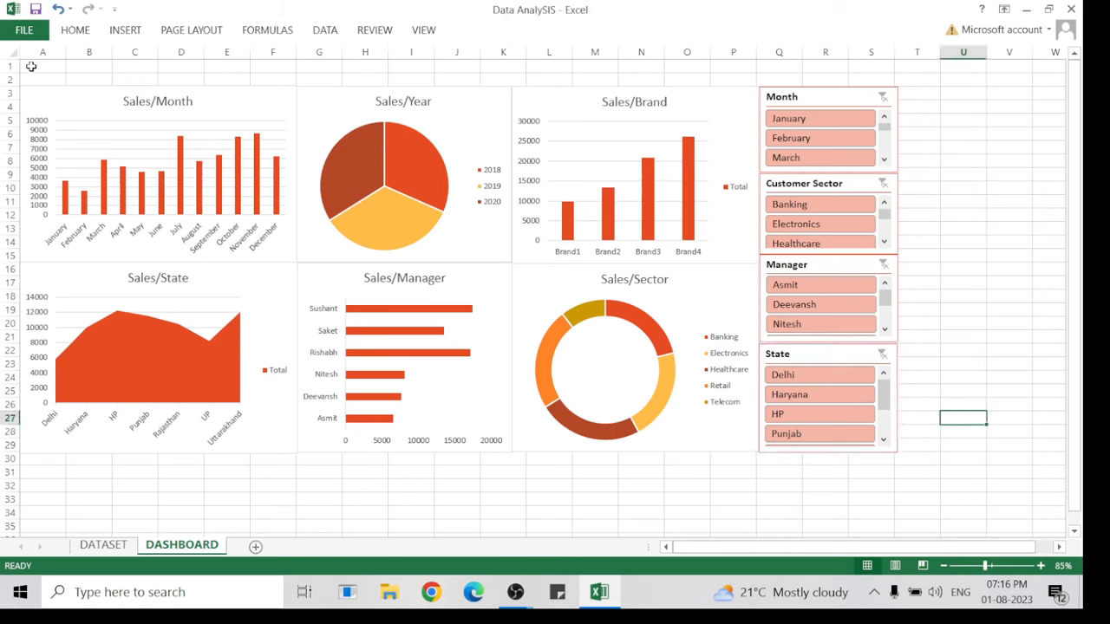
Merge and center cells A1:S3 above the charts and middle-align the merged cell vertically.
{"action": "left_click_drag", "start_coordinate": [33, 67], "coordinate": [559, 79]}
{"action": "left_click_drag", "start_coordinate": [749, 101], "coordinate": [855, 96]}
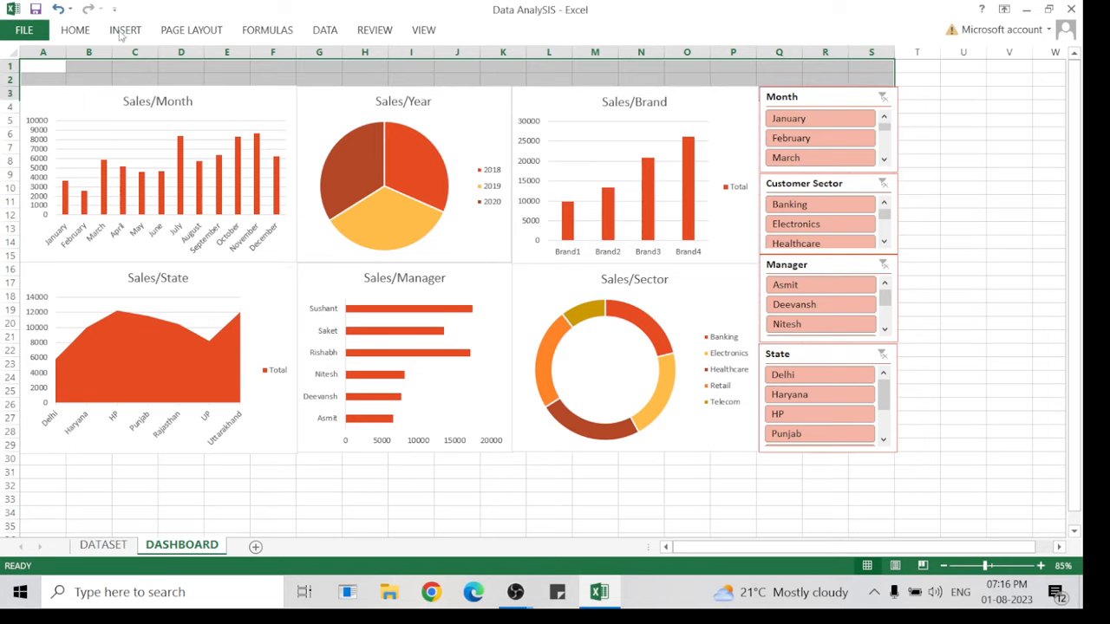
{"action": "double_click", "coordinate": [67, 30]}
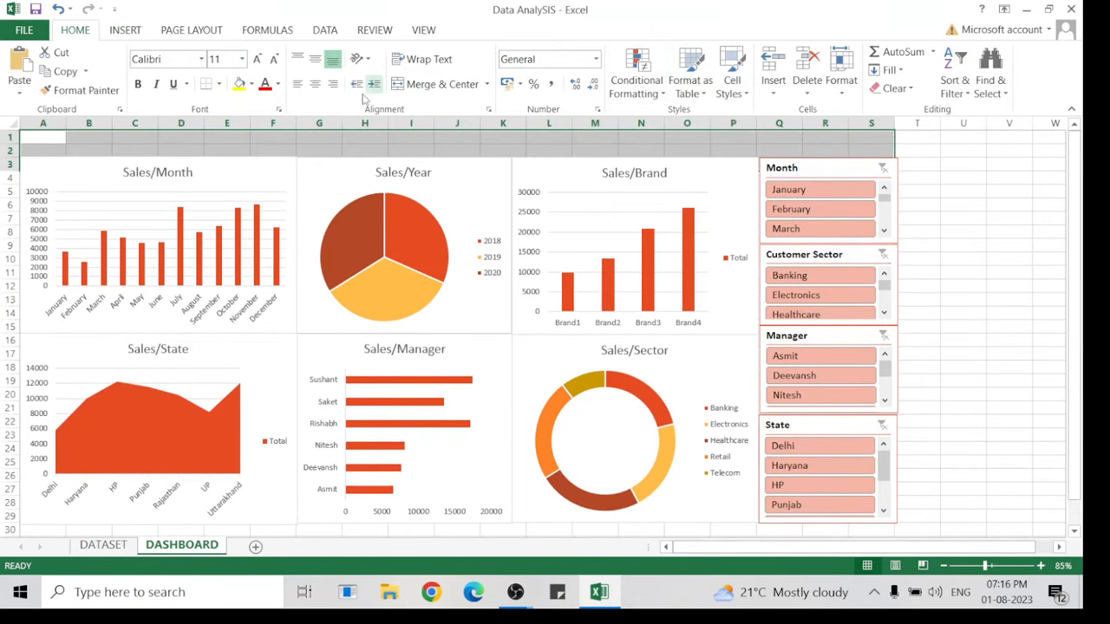
{"action": "left_click", "coordinate": [394, 87]}
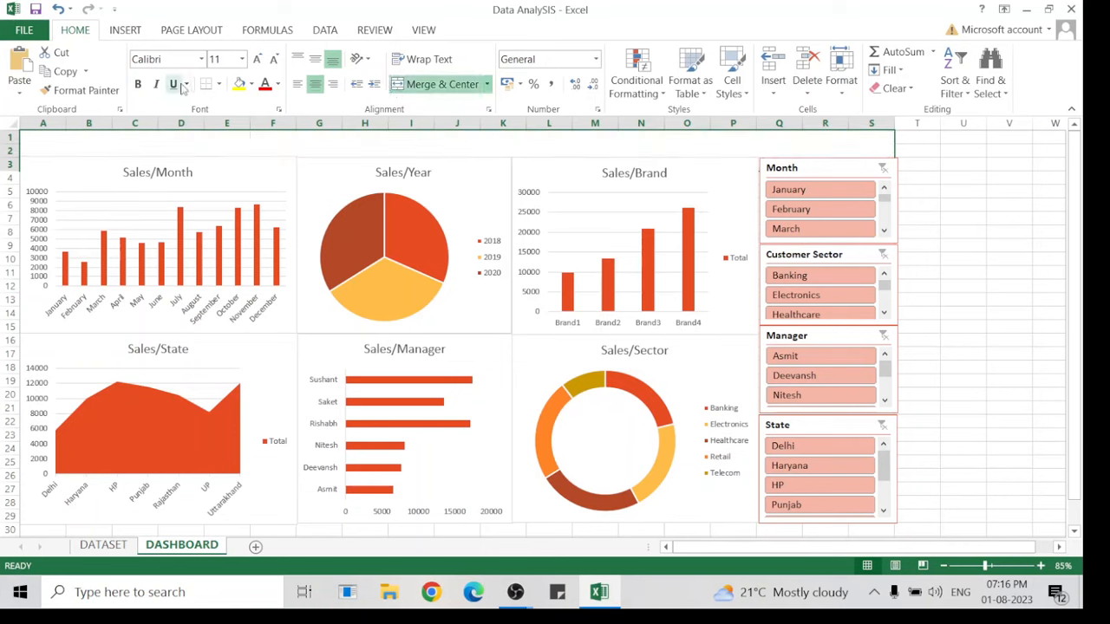
{"action": "left_click", "coordinate": [312, 64]}
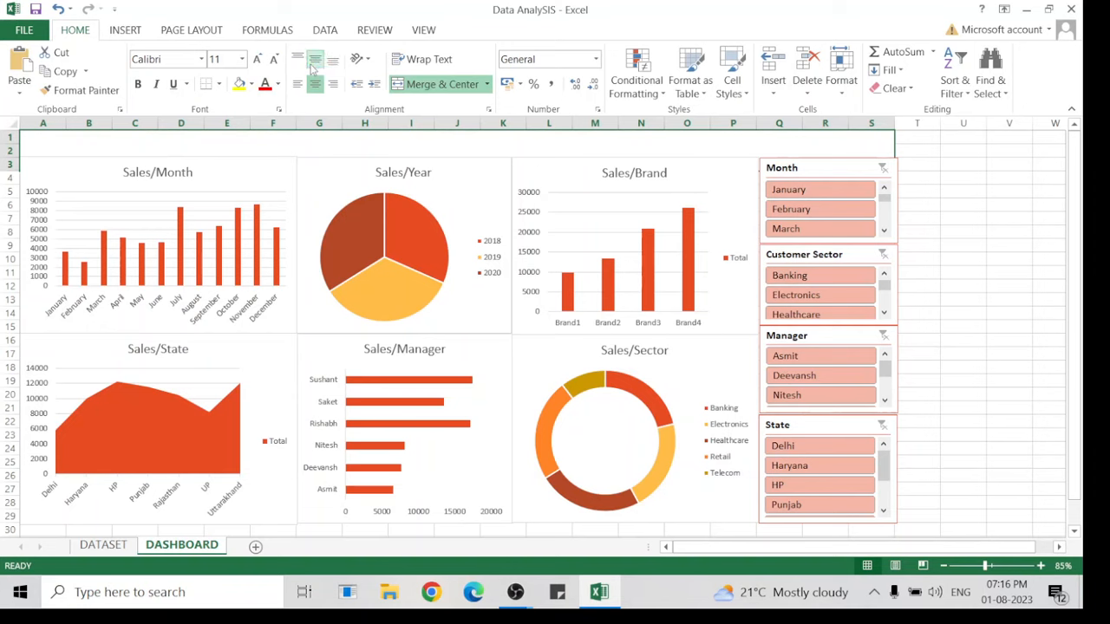
Enter the bold 16-point heading "Ecommerce store sales dashboard" in the merged cell above the charts.
{"action": "left_click", "coordinate": [256, 61]}
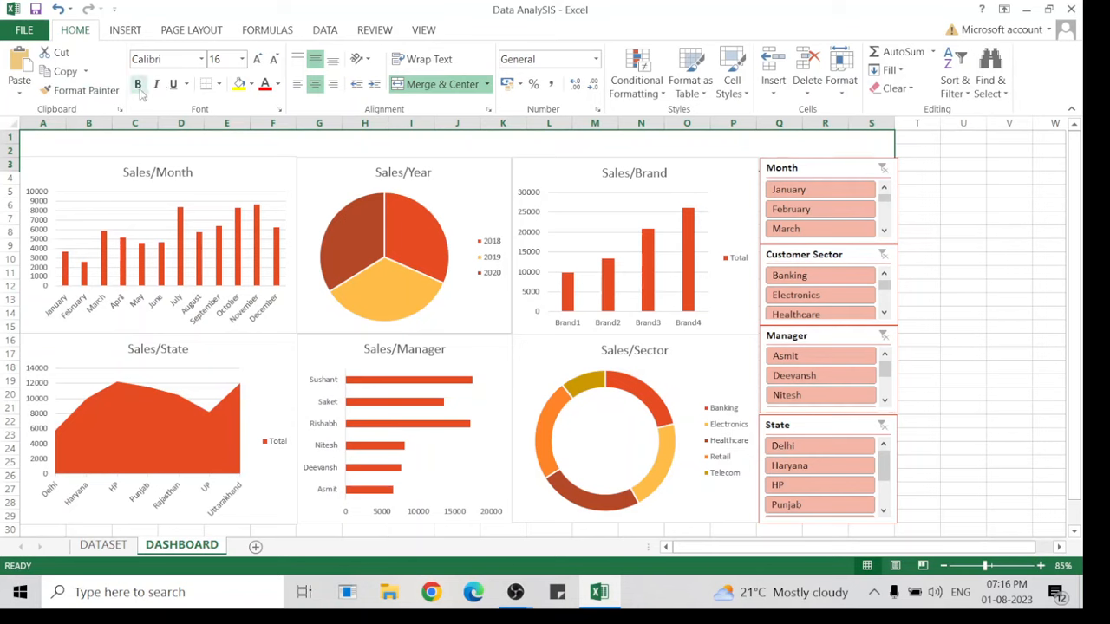
{"action": "double_click", "coordinate": [211, 146]}
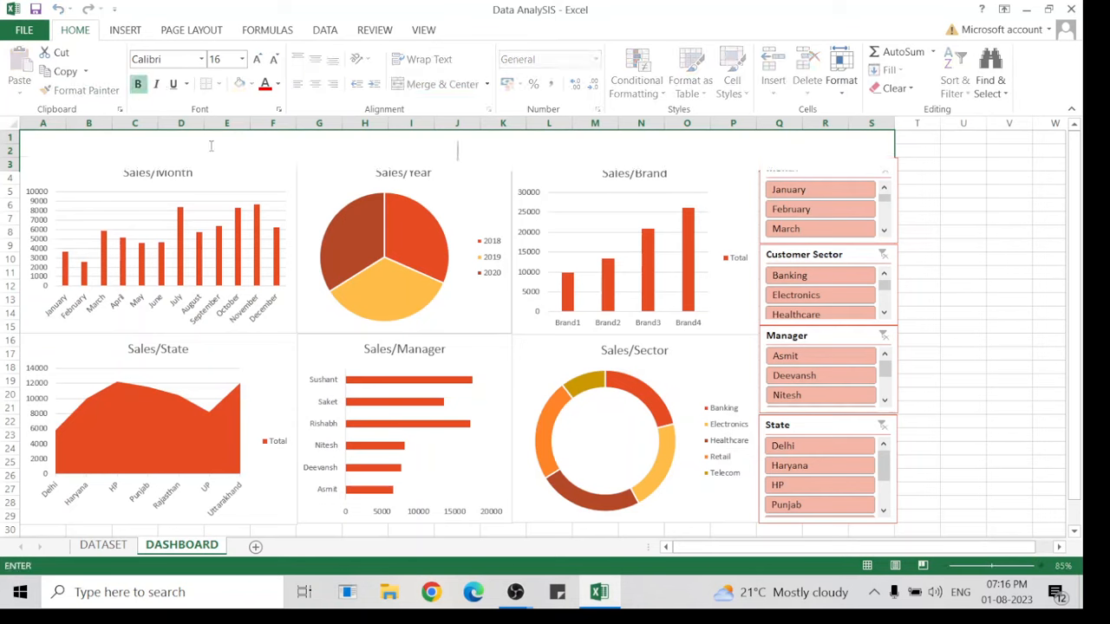
{"action": "type", "text": "Sales"}
{"action": "key", "text": "BackSpace"}
{"action": "key", "text": "BackSpace"}
{"action": "key", "text": "BackSpace"}
{"action": "key", "text": "BackSpace"}
{"action": "type", "text": "Ecommerce store "}
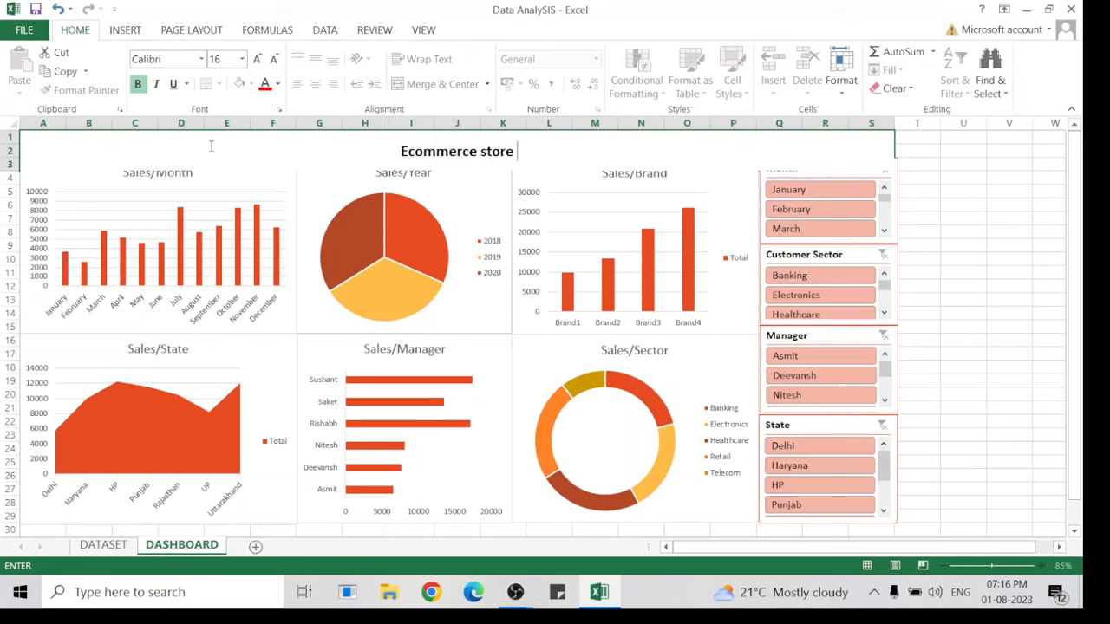
{"action": "type", "text": "sales d"}
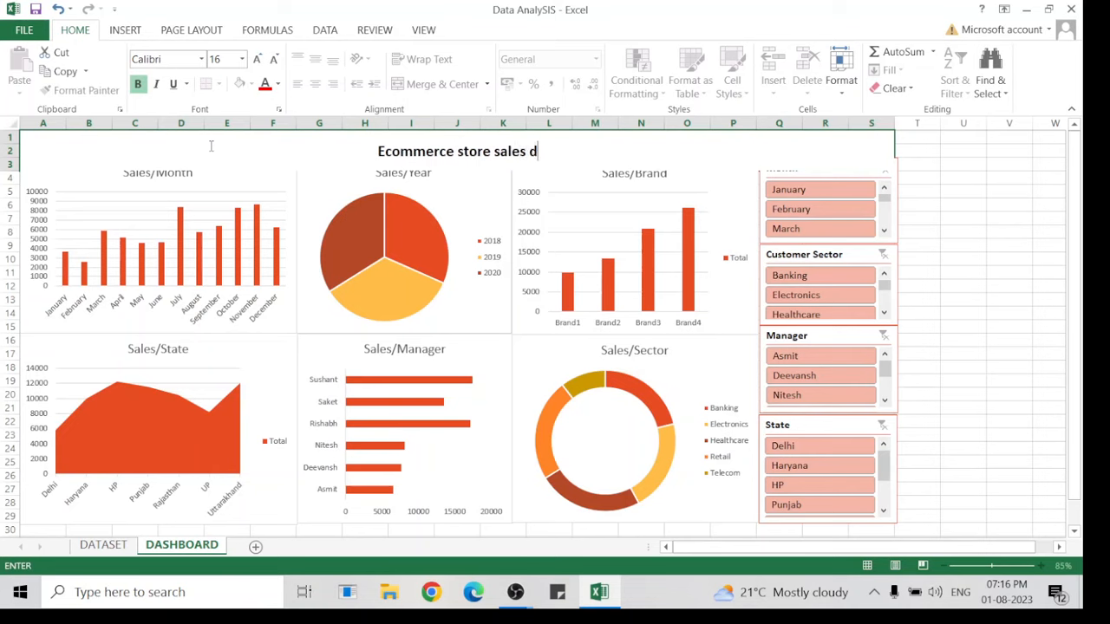
{"action": "type", "text": "ashboard"}
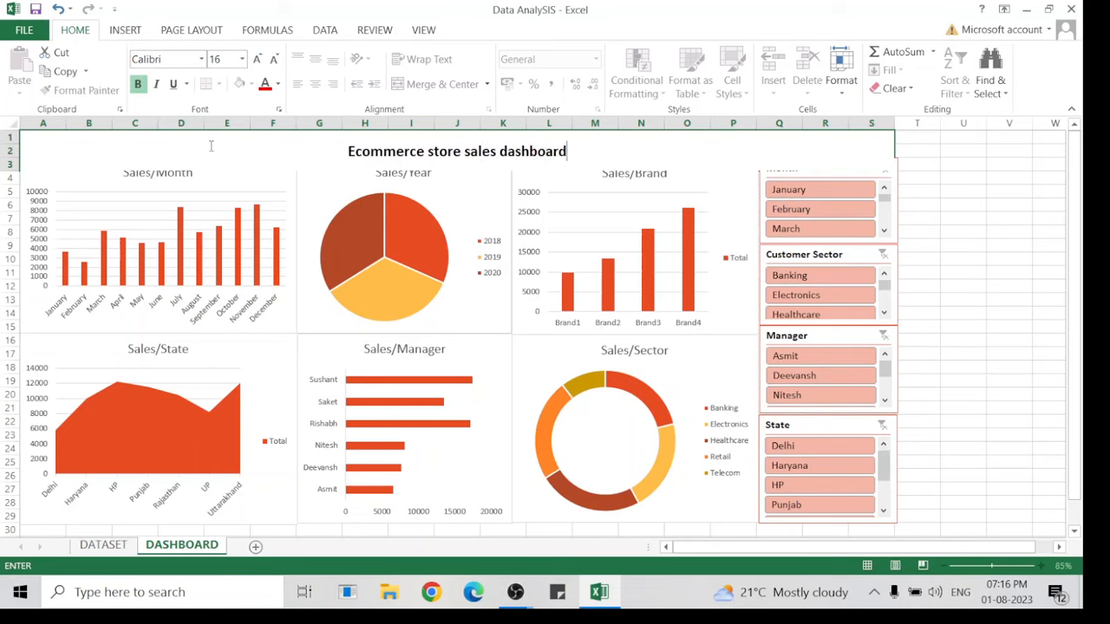
{"action": "left_click_drag", "start_coordinate": [596, 147], "coordinate": [21, 152]}
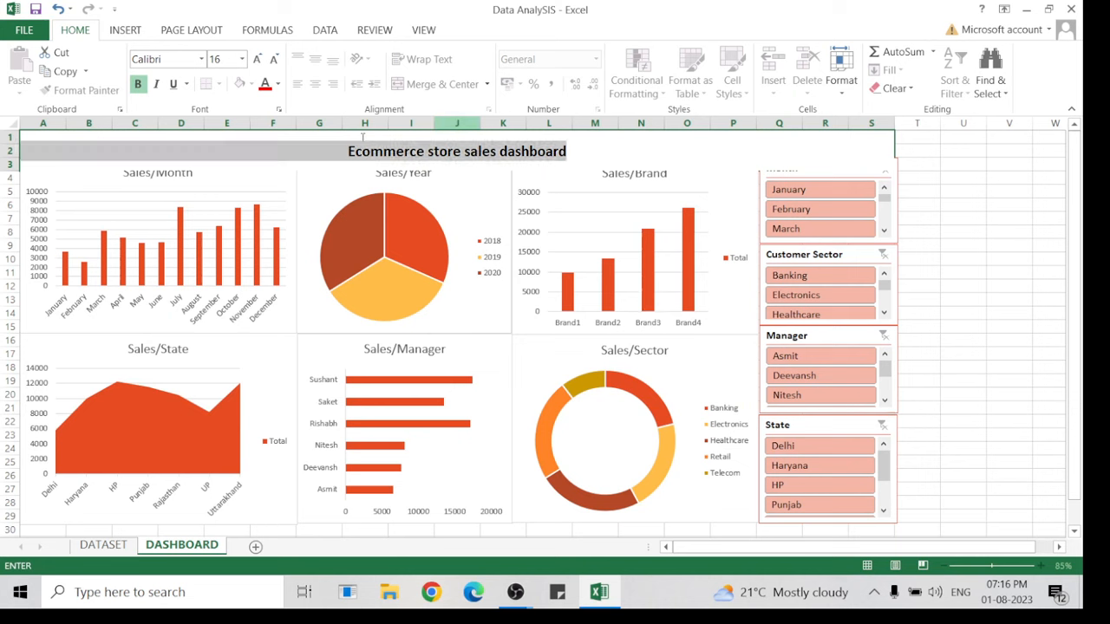
{"action": "left_click", "coordinate": [220, 193]}
Top-align the dashboard heading in its merged cell and increase its font size to 18.
{"action": "left_click", "coordinate": [272, 136]}
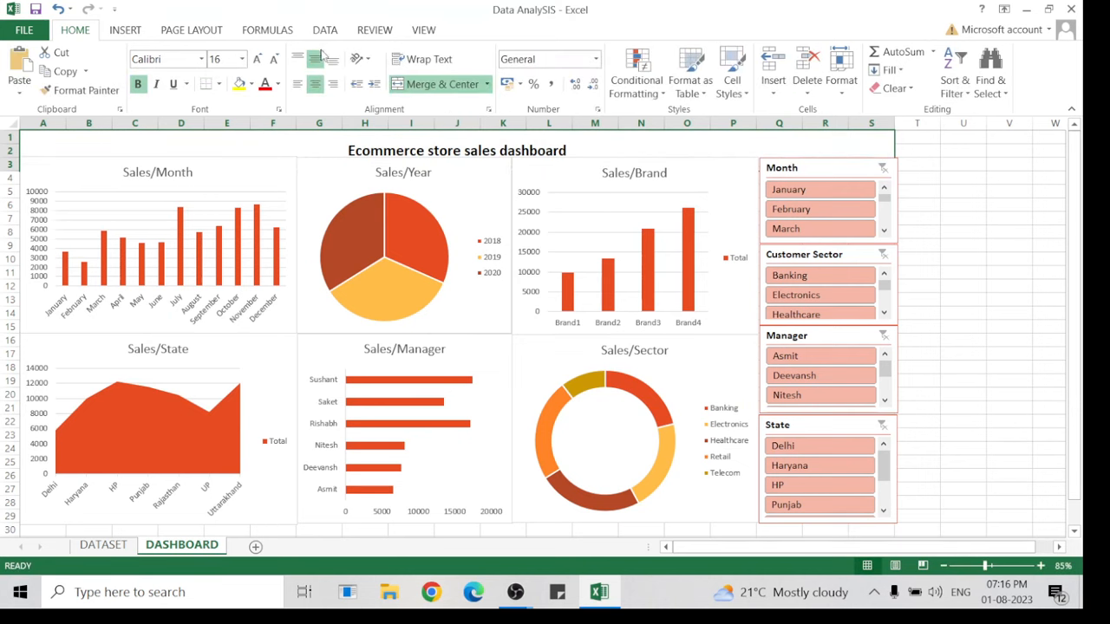
{"action": "left_click", "coordinate": [323, 55]}
{"action": "left_click", "coordinate": [318, 59]}
{"action": "left_click", "coordinate": [296, 60]}
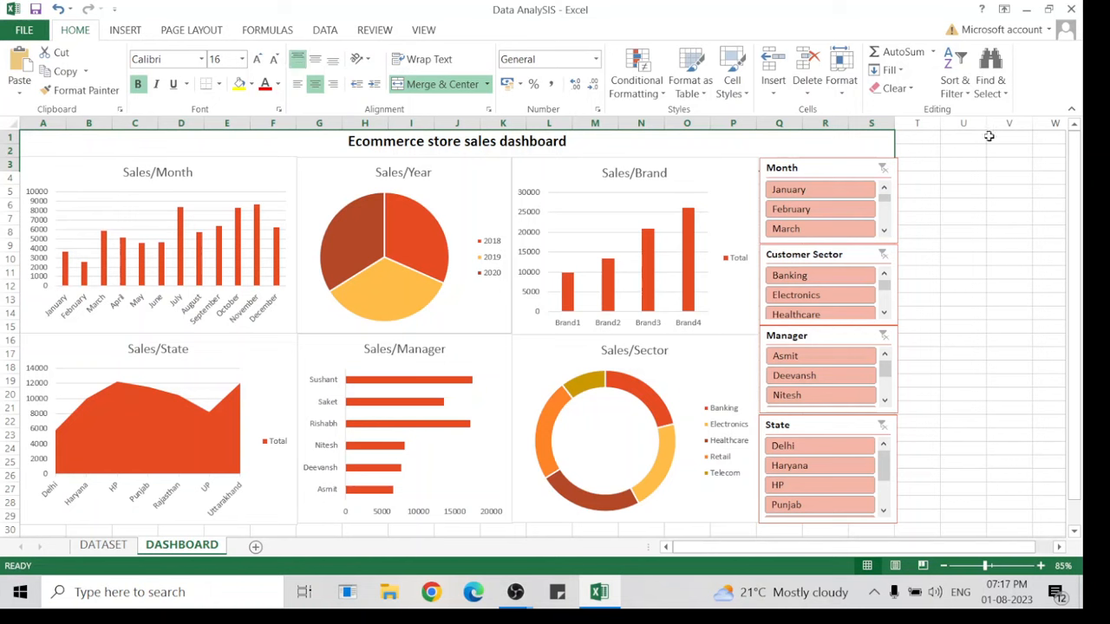
{"action": "left_click", "coordinate": [999, 218]}
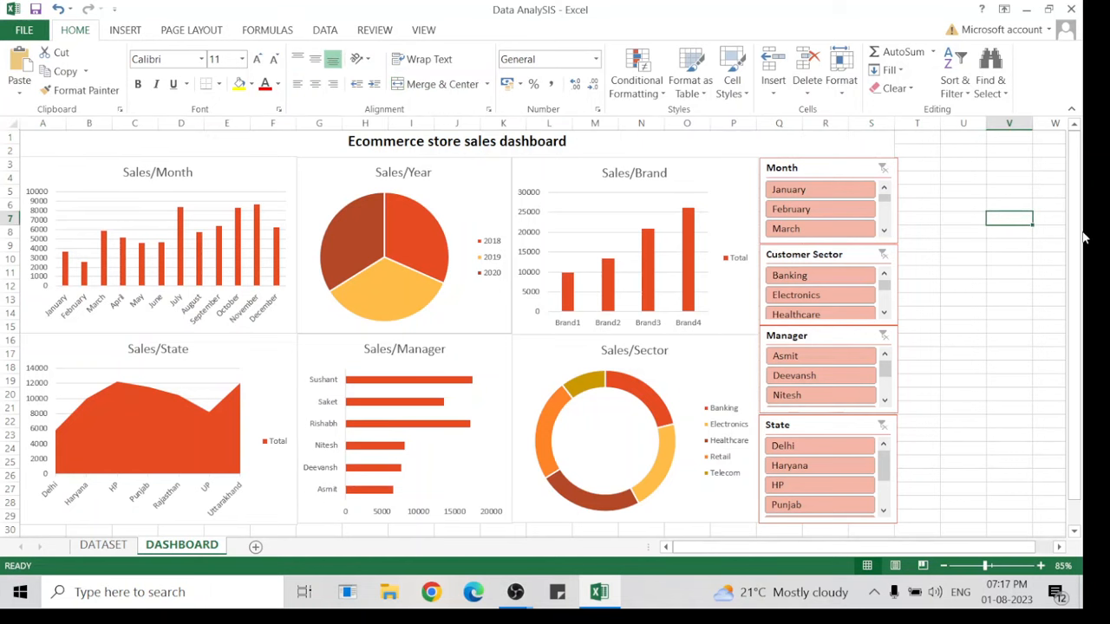
{"action": "left_click", "coordinate": [455, 169]}
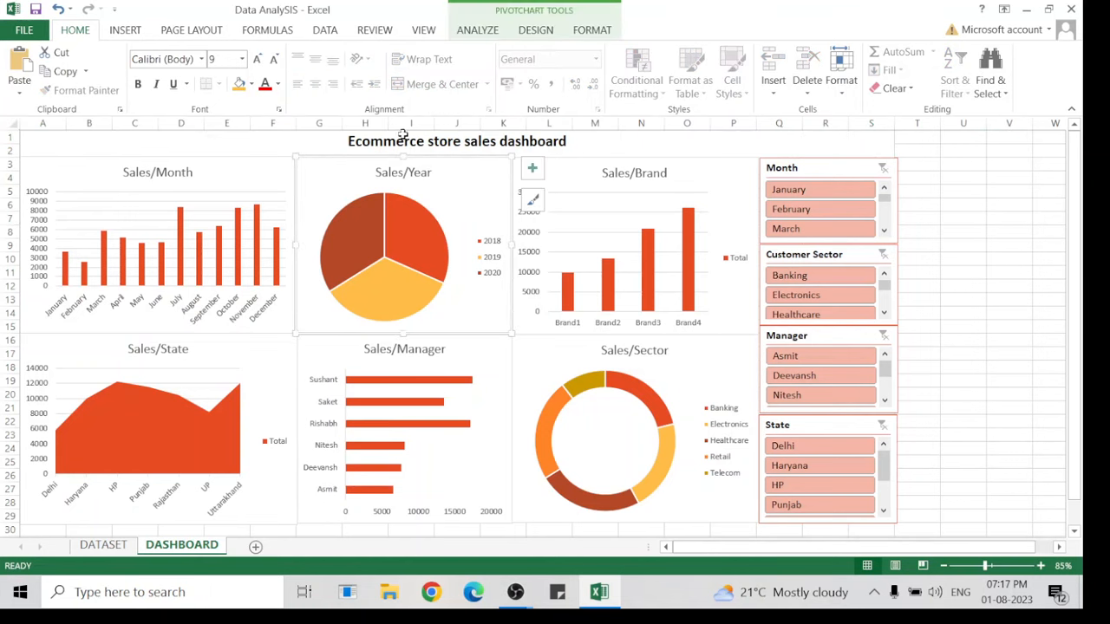
{"action": "left_click", "coordinate": [398, 137]}
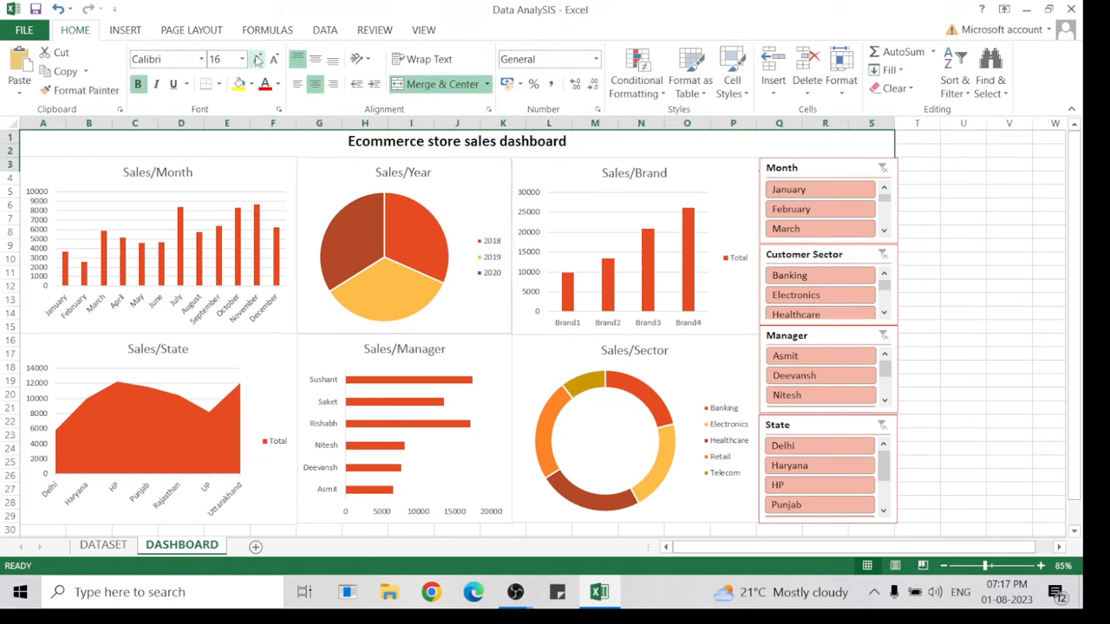
{"action": "left_click", "coordinate": [257, 60]}
{"action": "left_click", "coordinate": [1008, 218]}
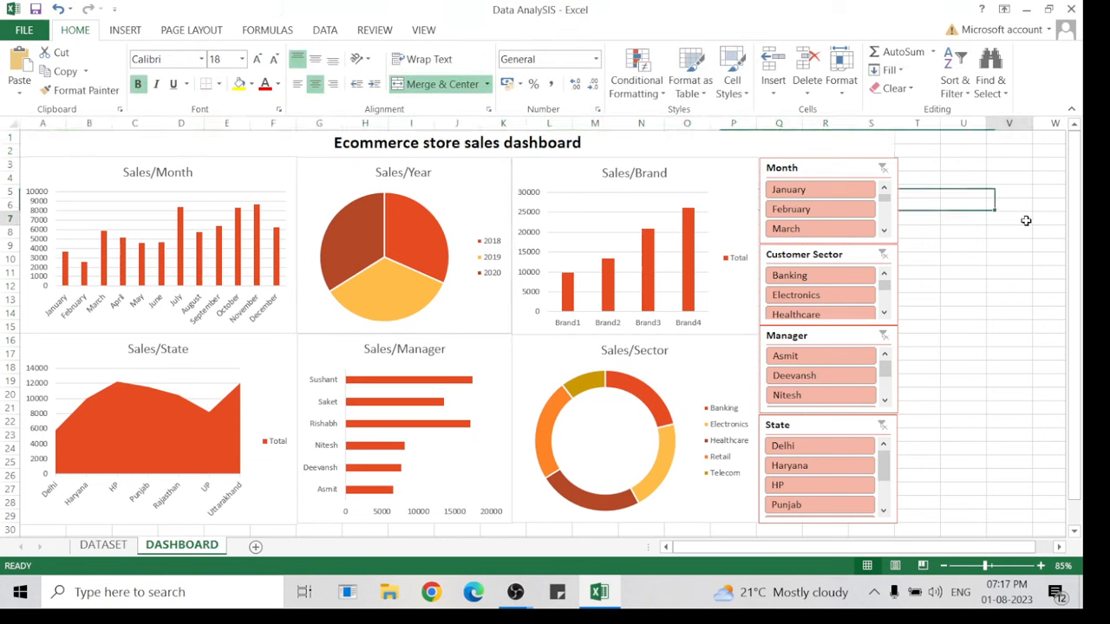
Test the Month slicer by filtering to January, February, March and June one after another.
{"action": "left_click", "coordinate": [849, 194]}
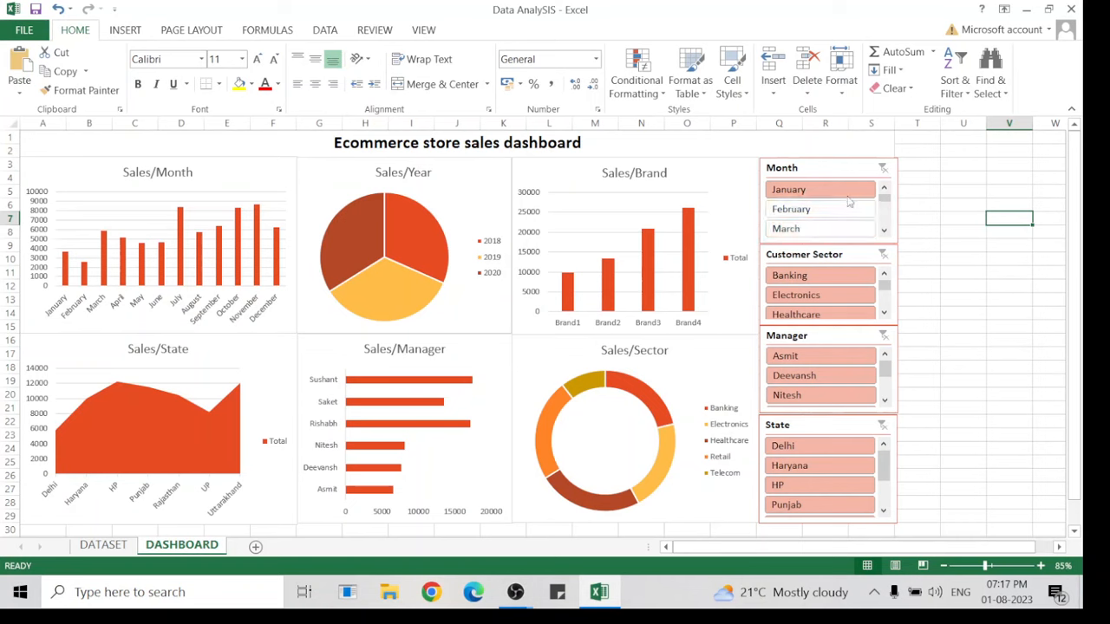
{"action": "left_click", "coordinate": [848, 208]}
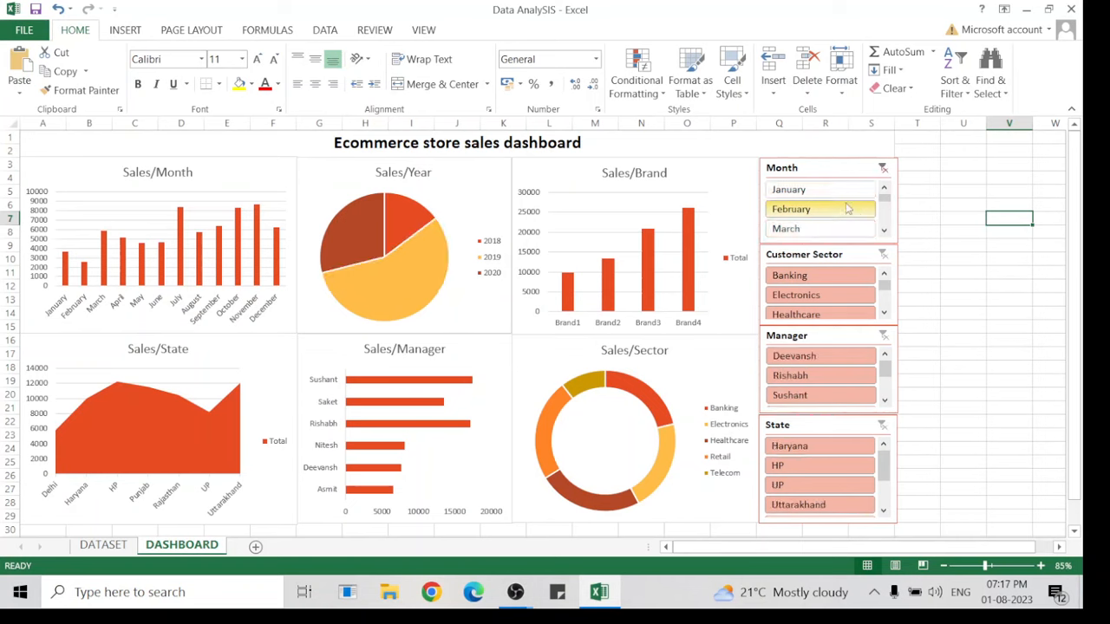
{"action": "left_click", "coordinate": [835, 228]}
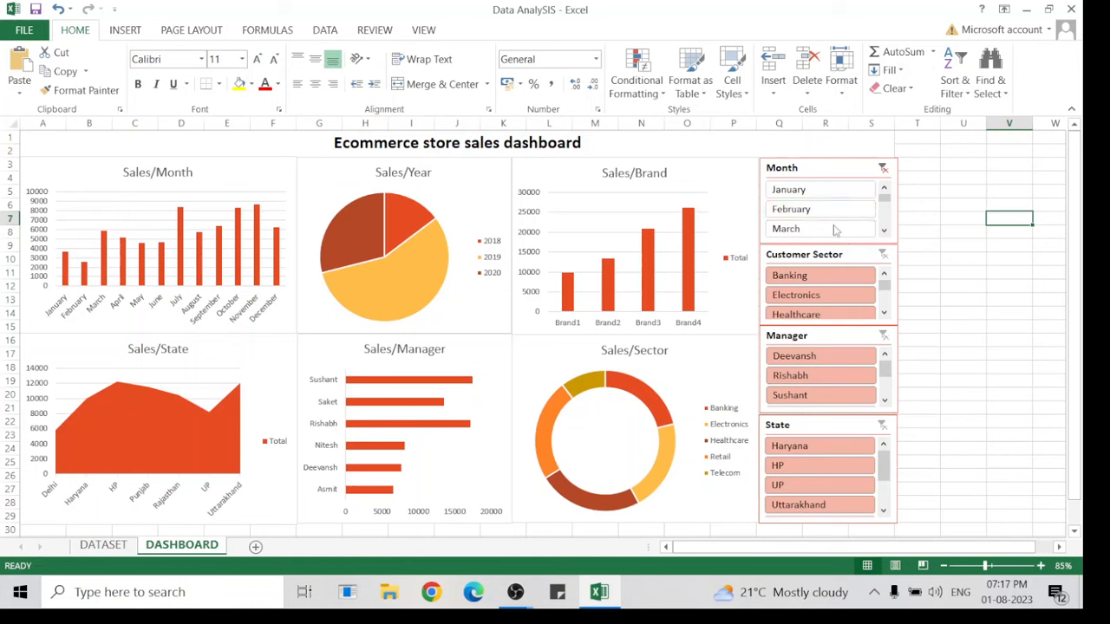
{"action": "left_click", "coordinate": [831, 241]}
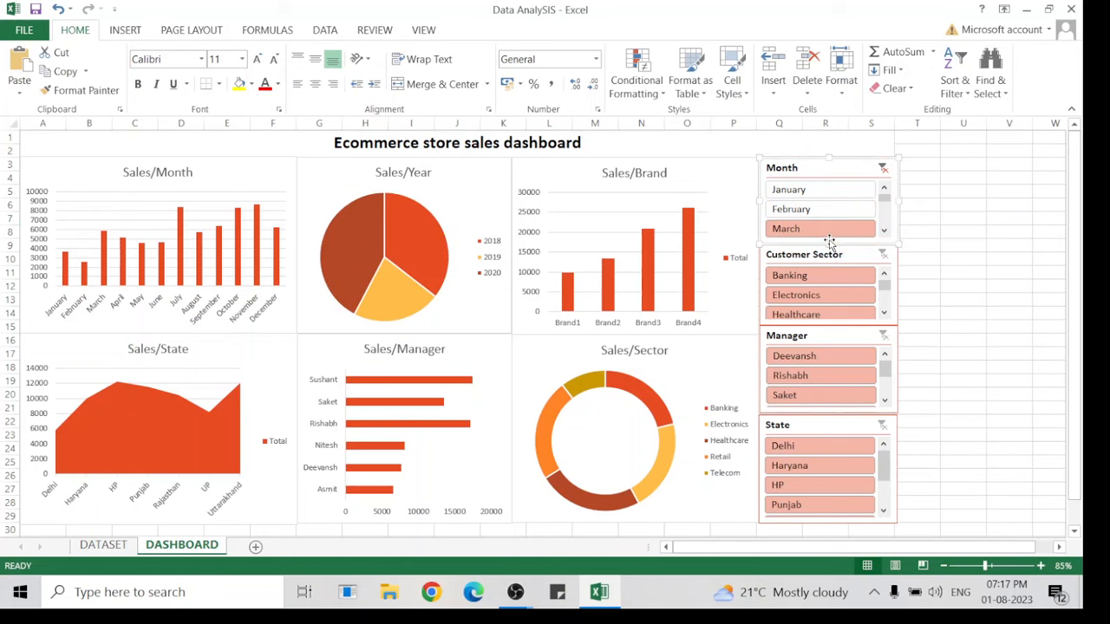
{"action": "left_click", "coordinate": [884, 214]}
{"action": "left_click", "coordinate": [846, 222]}
Test the other slicers by filtering on Banking, Electronics and Healthcare, individual managers, and the state Haryana.
{"action": "left_click", "coordinate": [819, 276]}
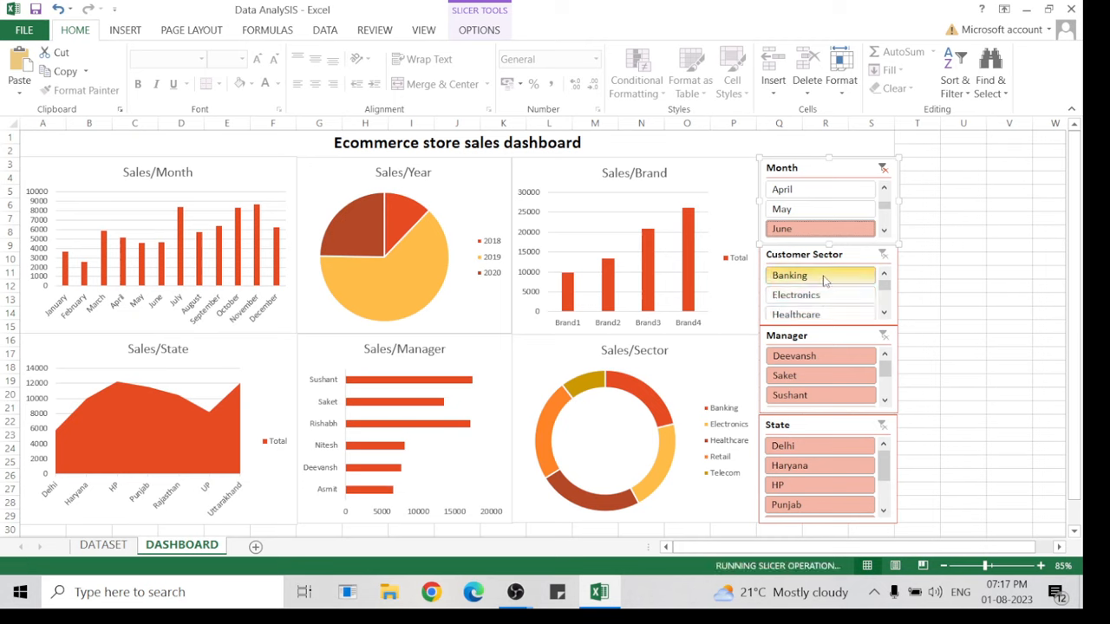
{"action": "left_click", "coordinate": [820, 294]}
{"action": "left_click", "coordinate": [821, 315]}
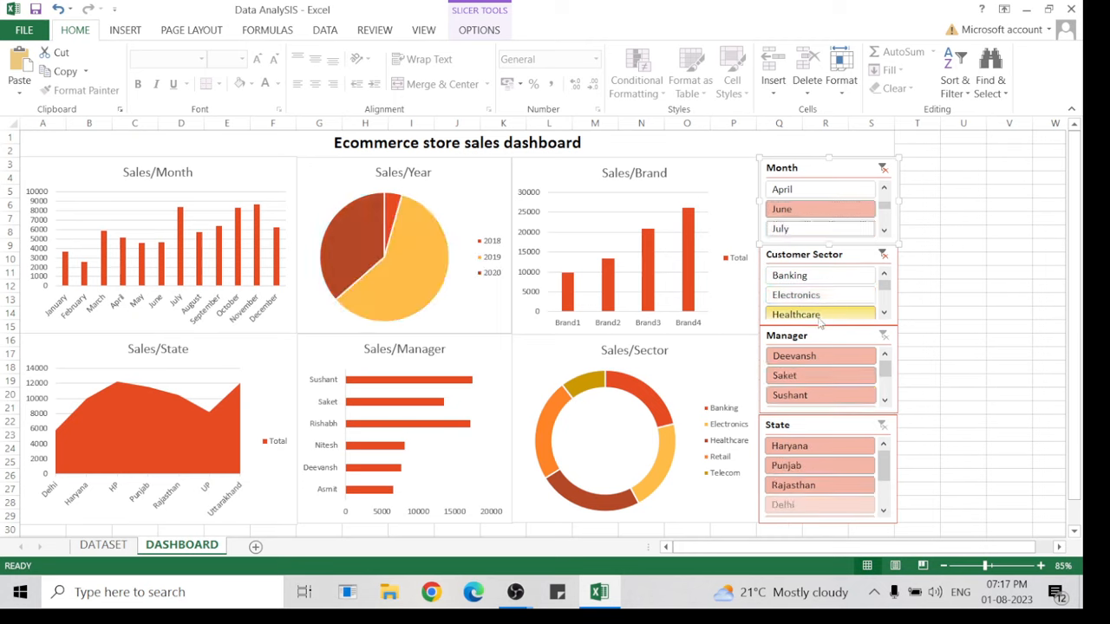
{"action": "left_click", "coordinate": [816, 375]}
{"action": "left_click", "coordinate": [816, 395]}
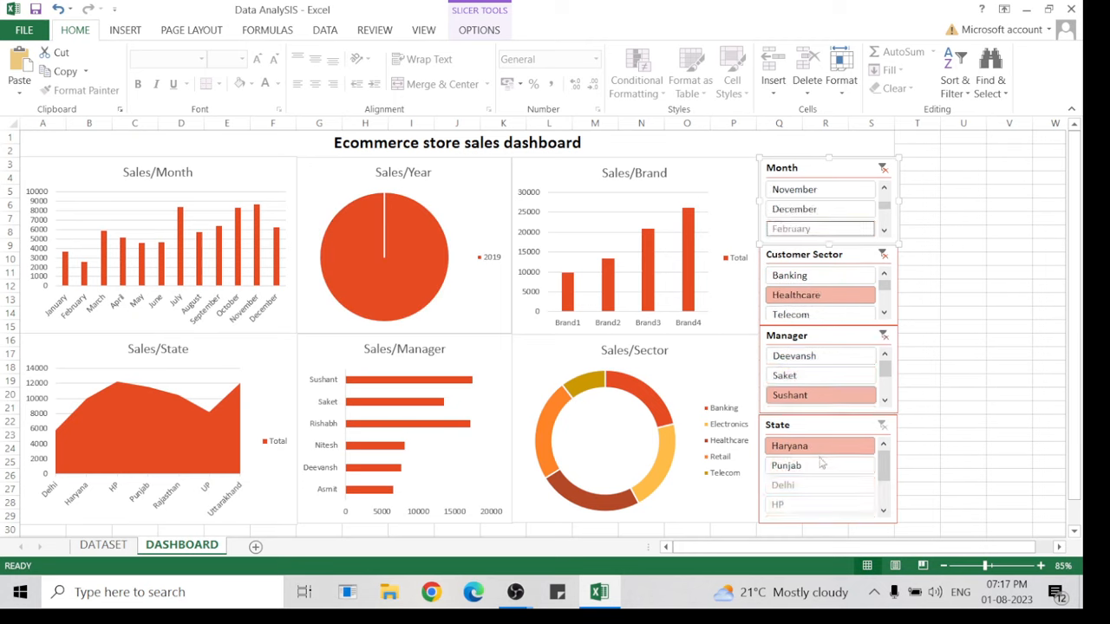
Clear the filters of the Manager, Customer Sector, Month and State slicers.
{"action": "left_click", "coordinate": [883, 335]}
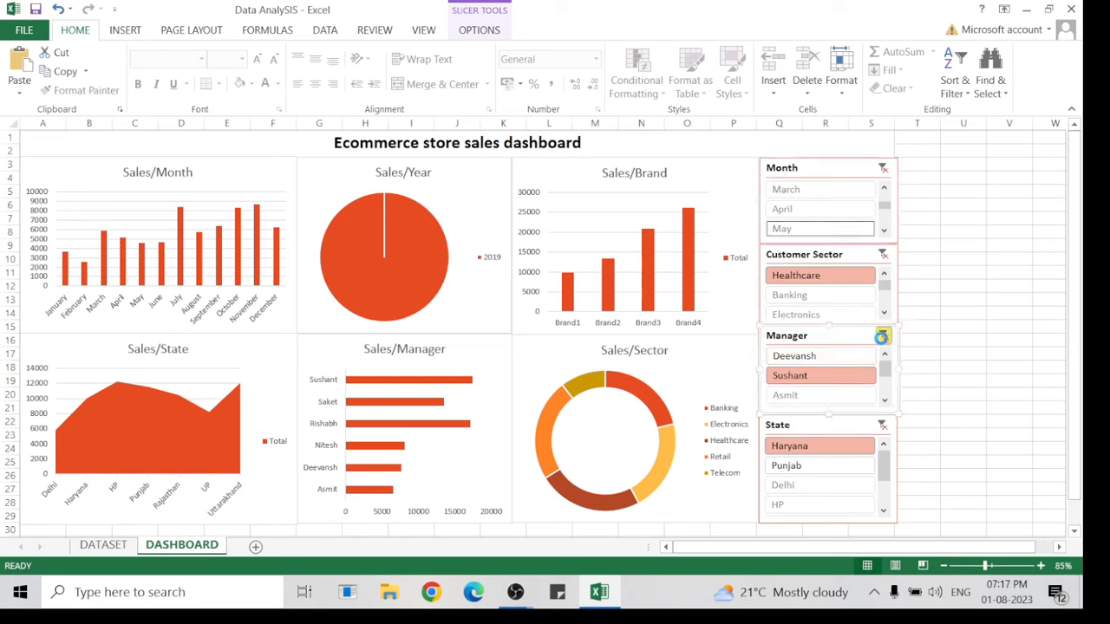
{"action": "left_click", "coordinate": [882, 255]}
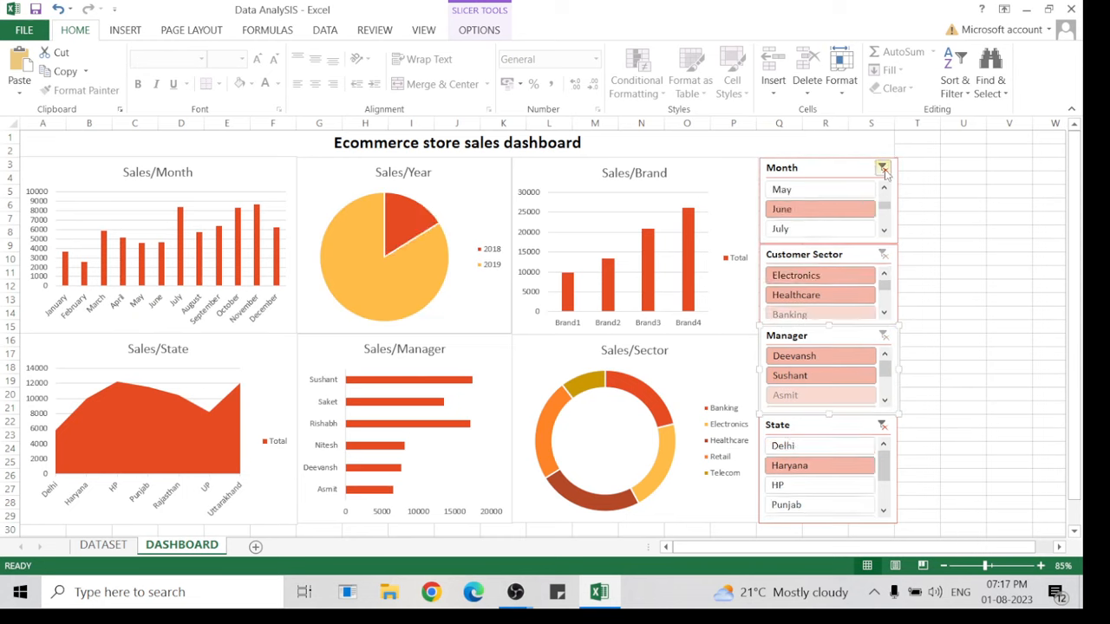
{"action": "left_click", "coordinate": [883, 168]}
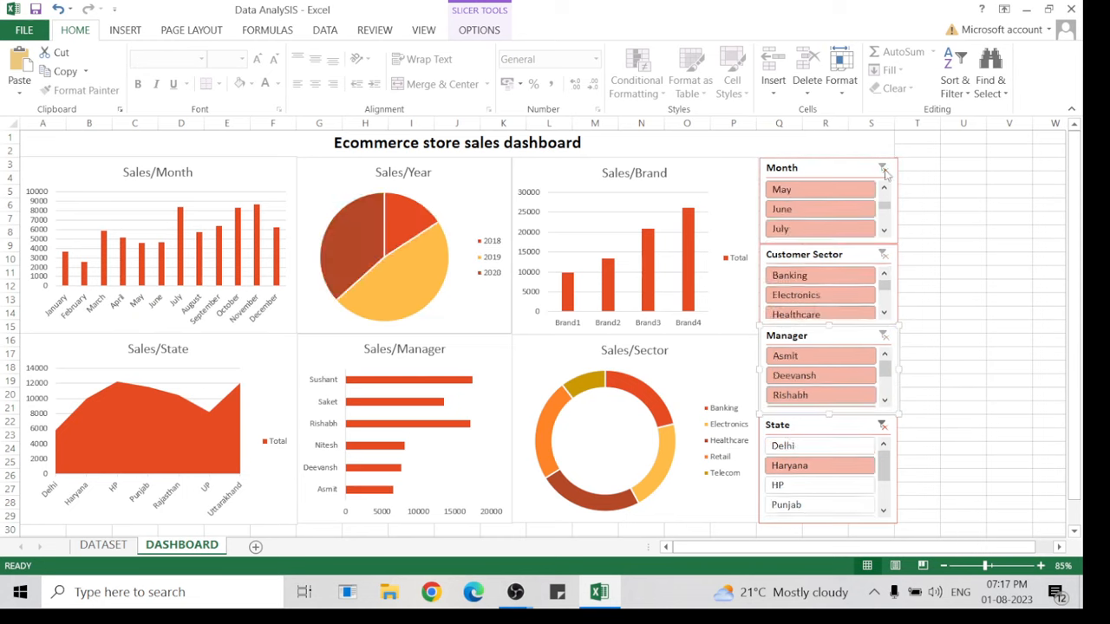
{"action": "left_click", "coordinate": [881, 425]}
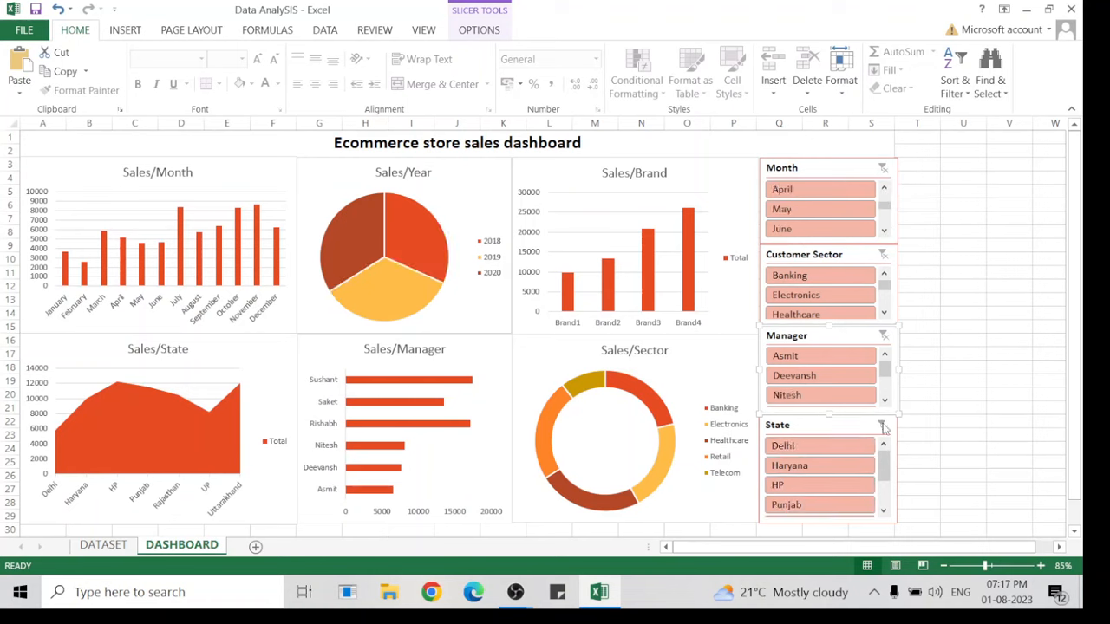
Connect the Month slicer to PivotTable2 through PivotTable6 in addition to PivotTable1 through its report connections.
{"action": "right_click", "coordinate": [844, 168]}
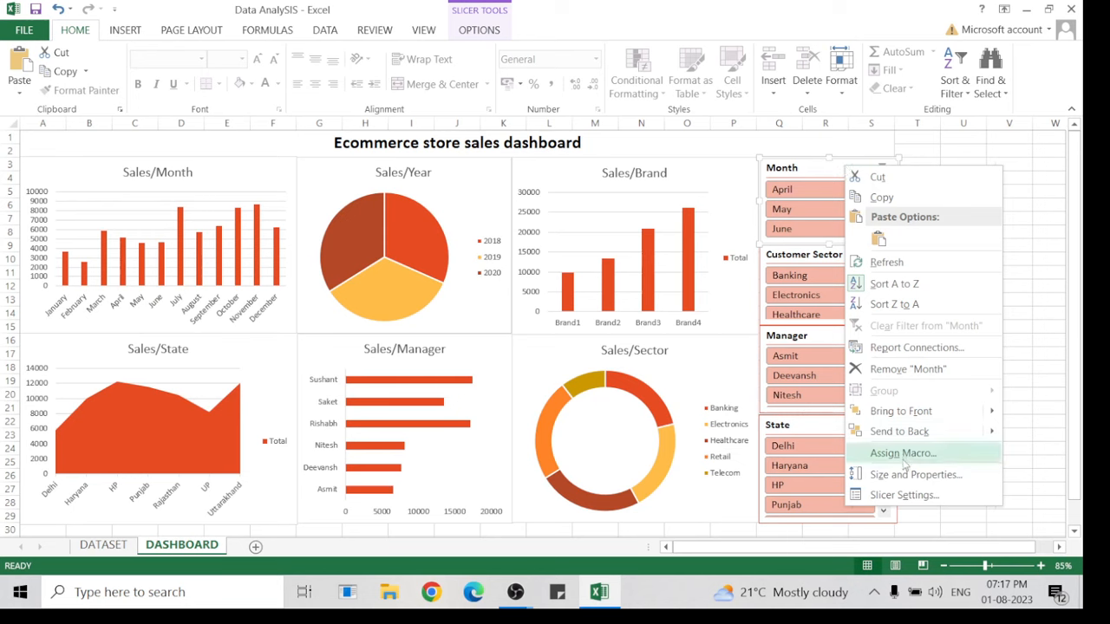
{"action": "left_click", "coordinate": [888, 348]}
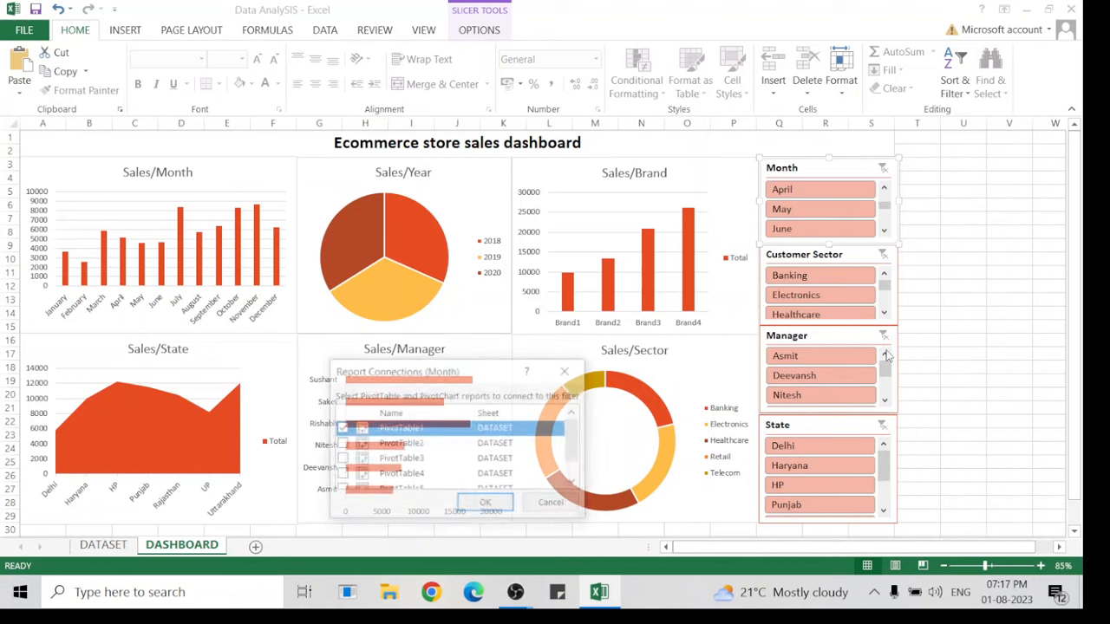
{"action": "left_click", "coordinate": [340, 444]}
{"action": "left_click", "coordinate": [340, 459]}
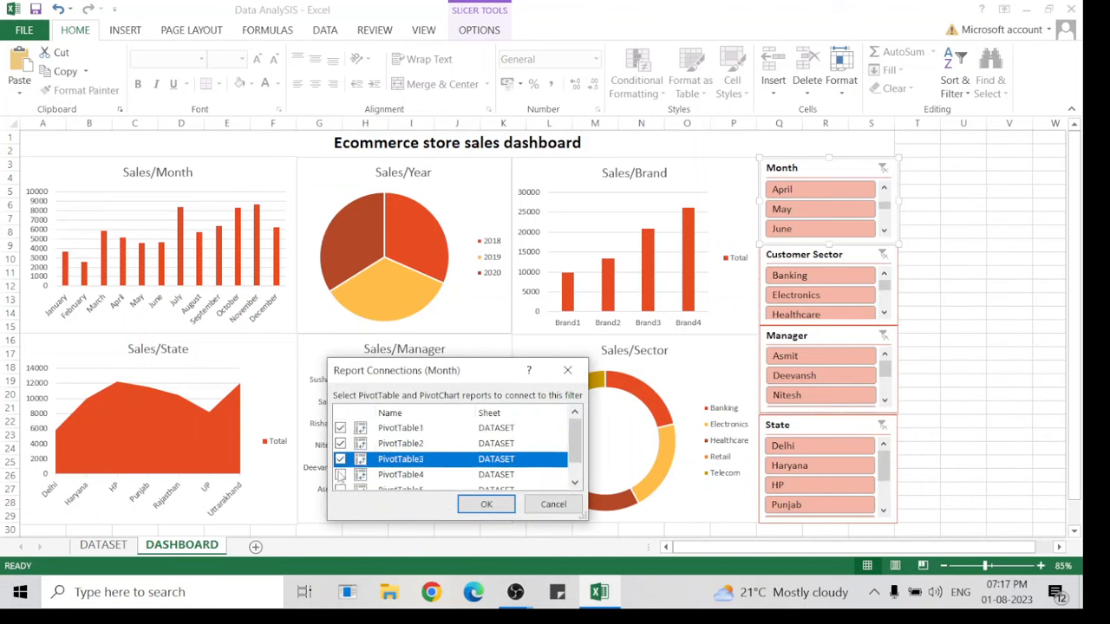
{"action": "left_click", "coordinate": [340, 476]}
{"action": "left_click", "coordinate": [339, 490]}
{"action": "scroll", "coordinate": [543, 414], "scroll_direction": "down", "scroll_amount": 2}
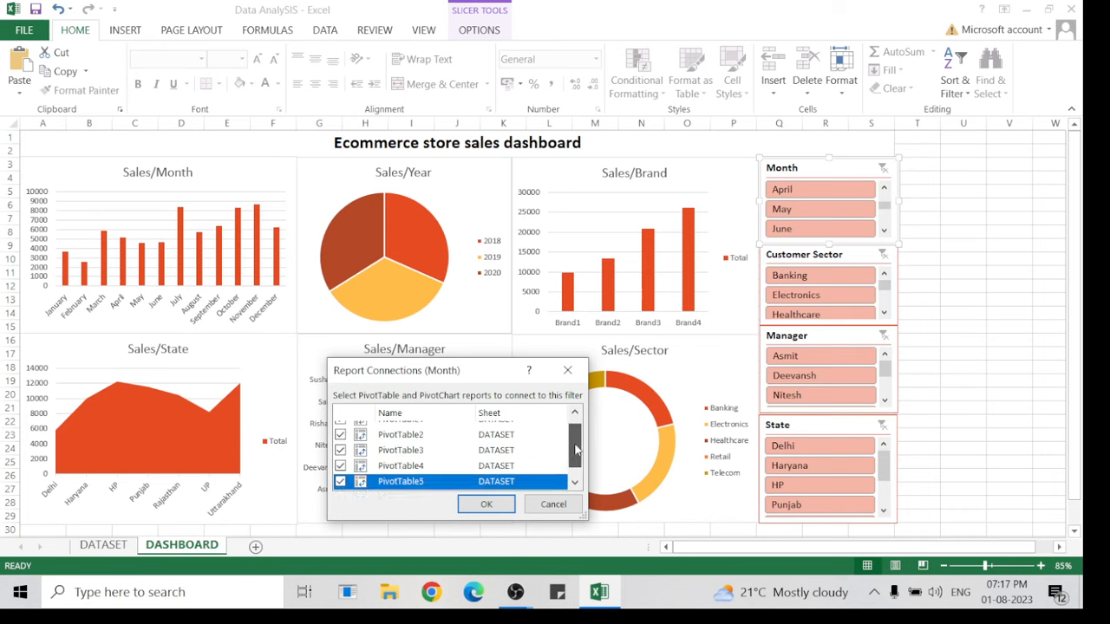
{"action": "left_click", "coordinate": [340, 481]}
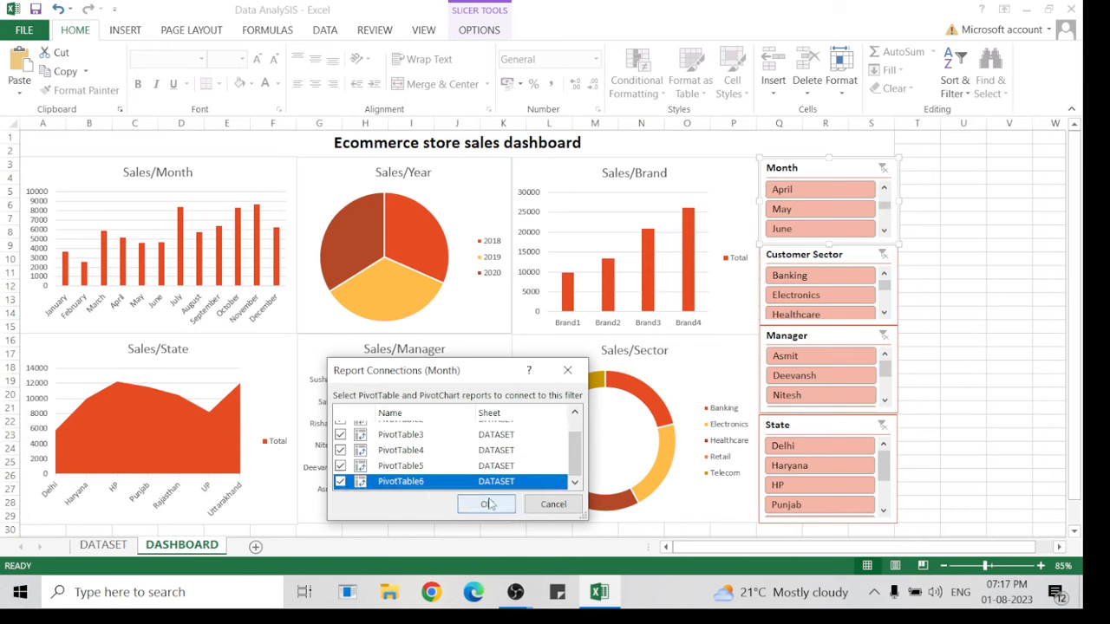
{"action": "left_click", "coordinate": [487, 505]}
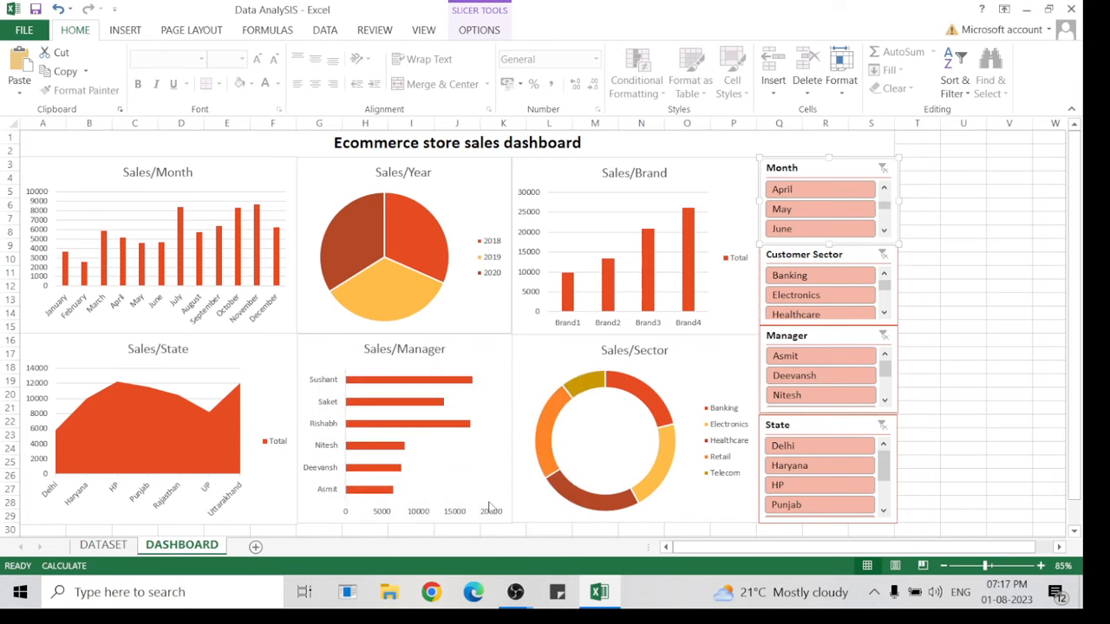
Connect the Customer Sector slicer to PivotTable2 through PivotTable6 as well through its report connections.
{"action": "right_click", "coordinate": [874, 257]}
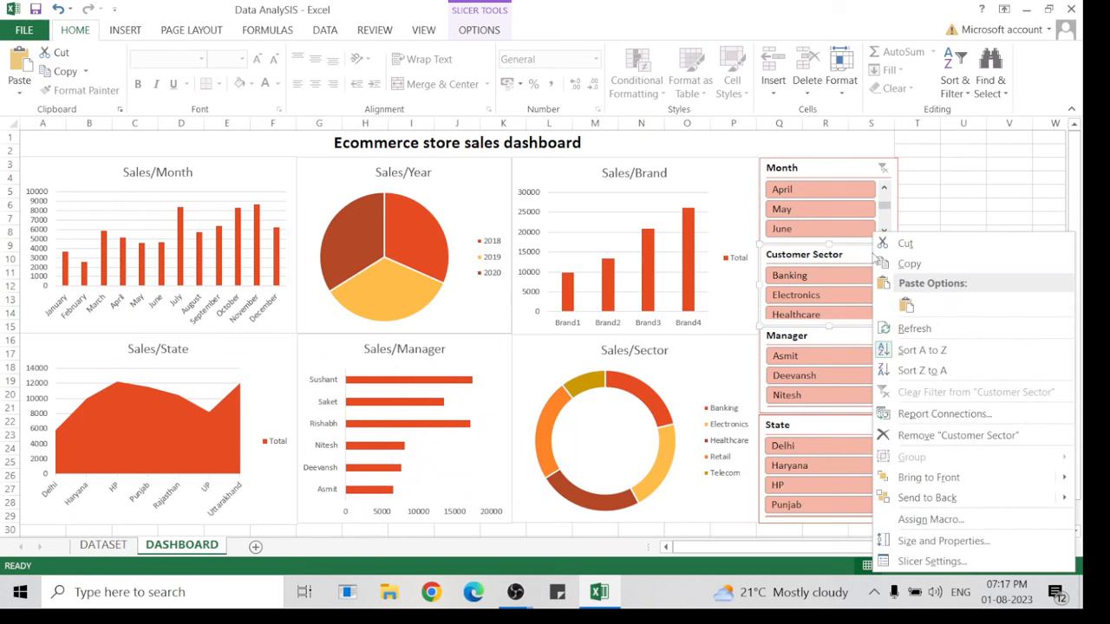
{"action": "left_click", "coordinate": [928, 414]}
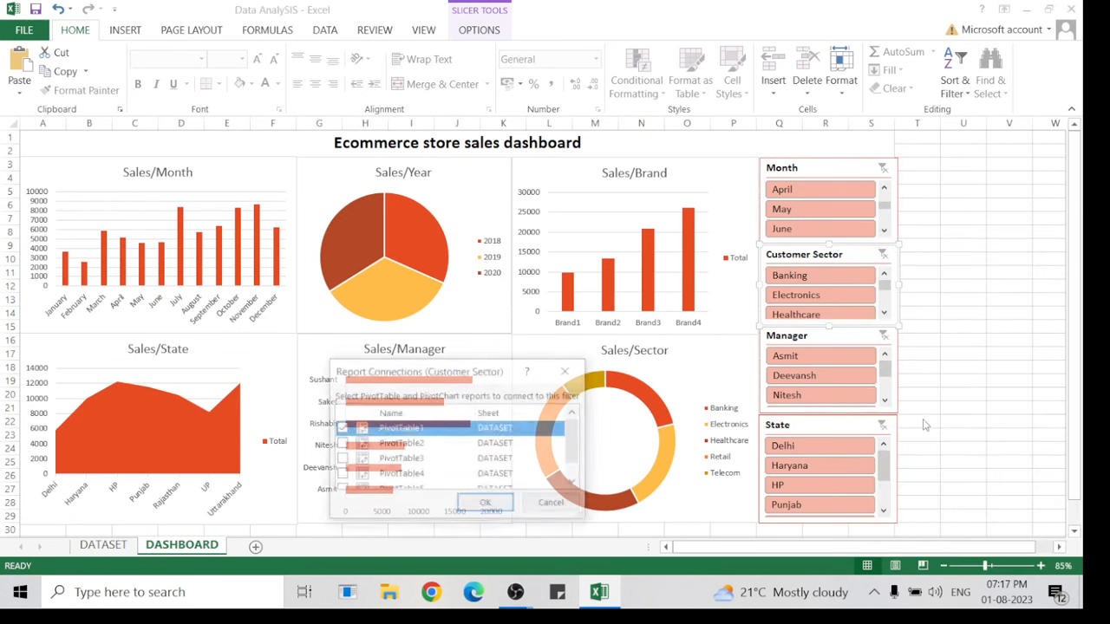
{"action": "left_click", "coordinate": [340, 443]}
{"action": "left_click", "coordinate": [340, 458]}
{"action": "left_click", "coordinate": [340, 474]}
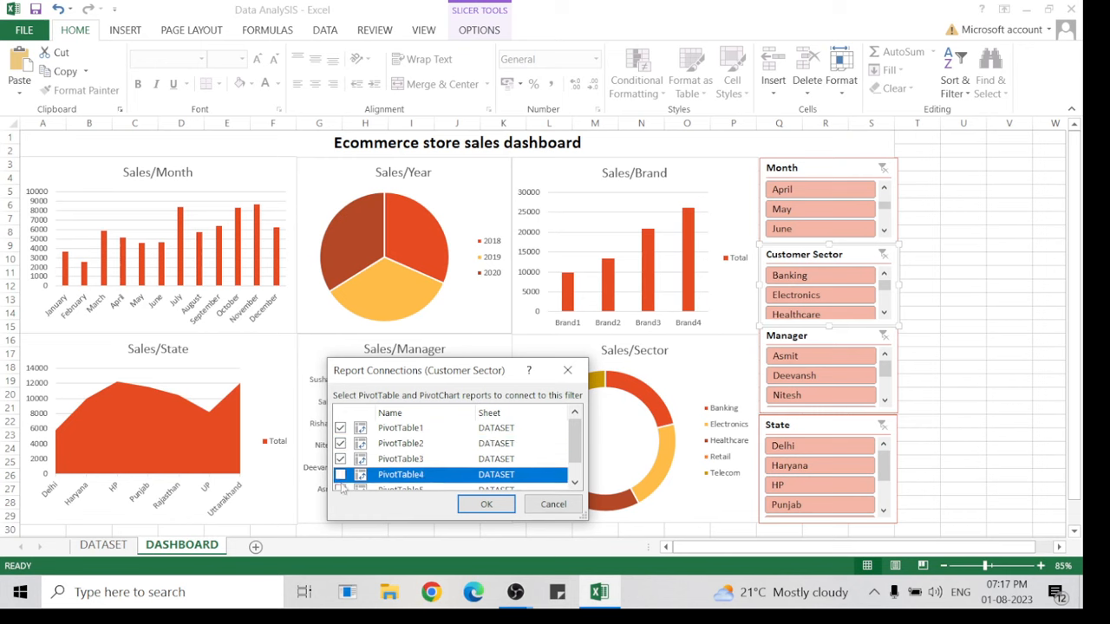
{"action": "left_click_drag", "start_coordinate": [574, 443], "coordinate": [574, 468]}
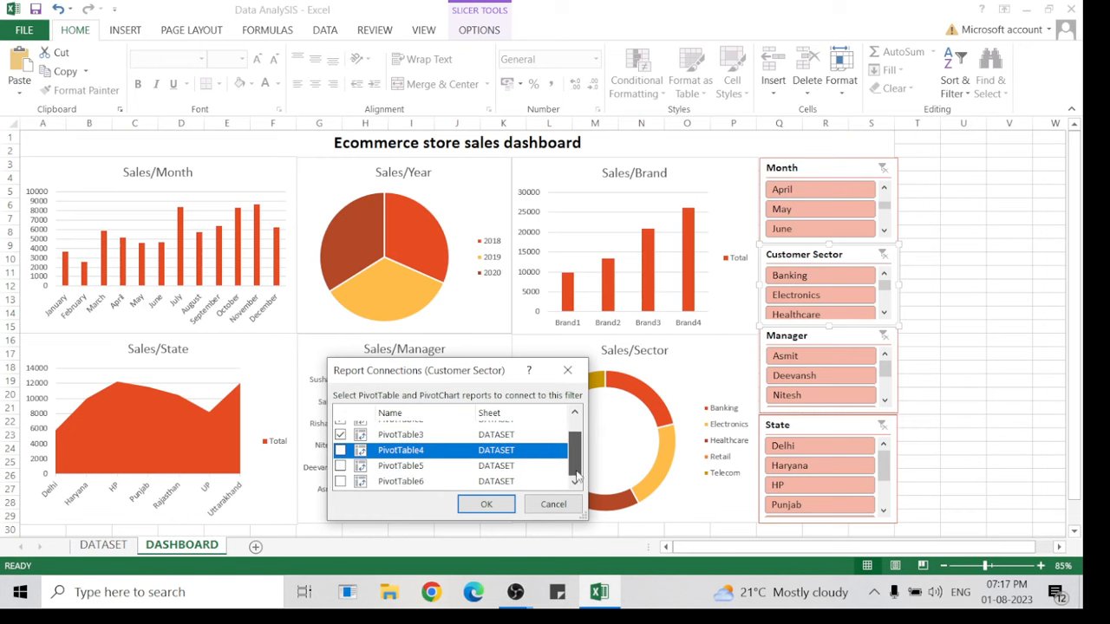
{"action": "left_click", "coordinate": [339, 466]}
{"action": "left_click", "coordinate": [340, 481]}
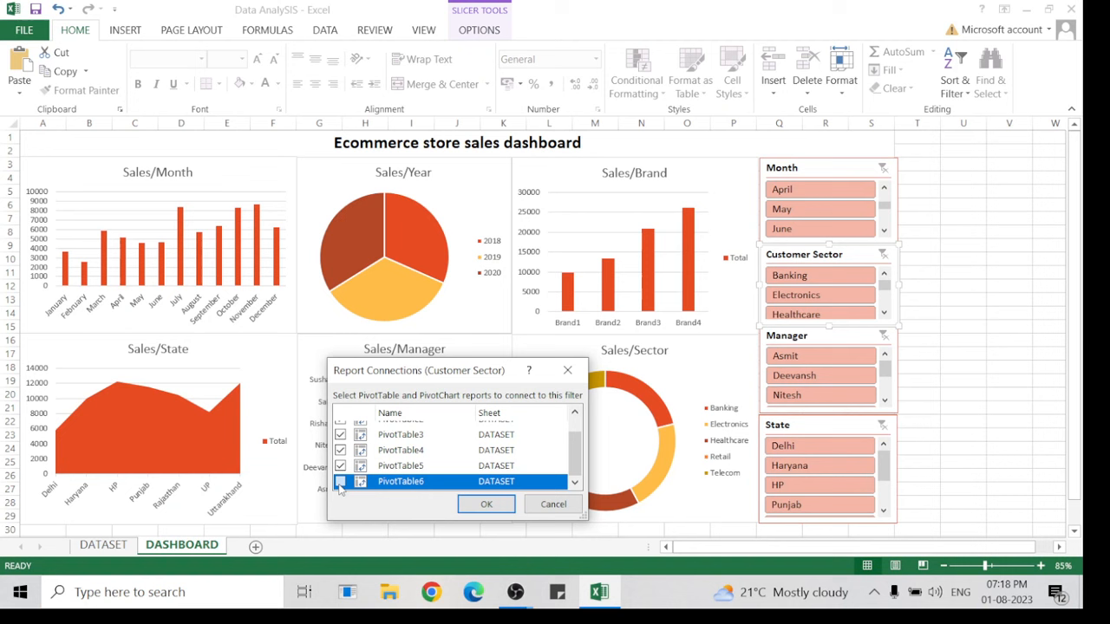
{"action": "left_click", "coordinate": [477, 506]}
Connect the Manager slicer to PivotTable2 through PivotTable6 as well through its report connections.
{"action": "left_click", "coordinate": [849, 335]}
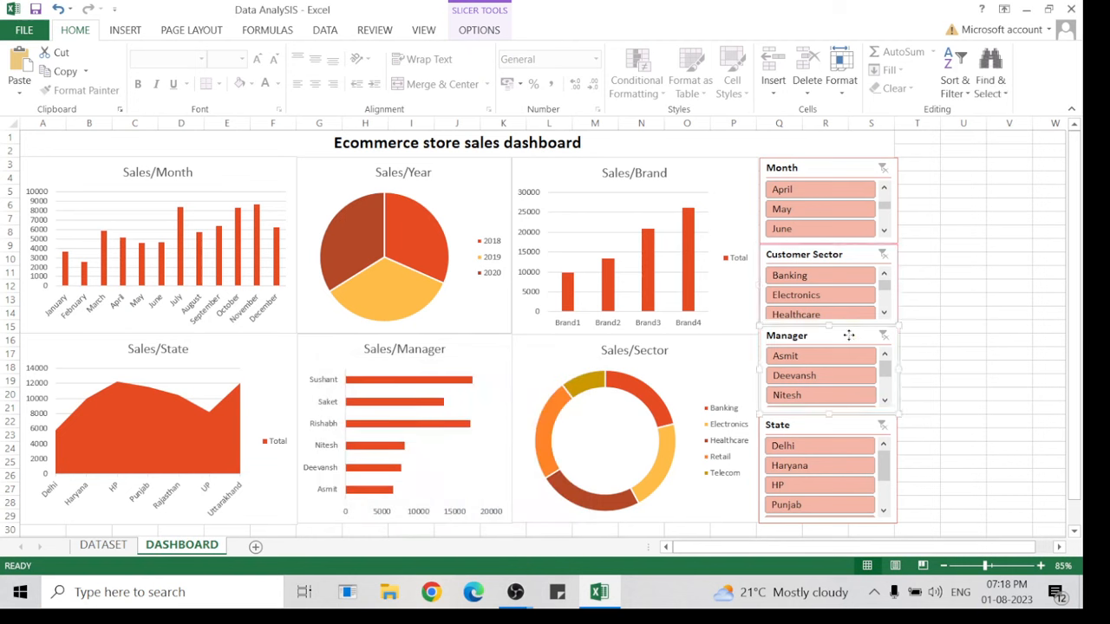
{"action": "right_click", "coordinate": [849, 336]}
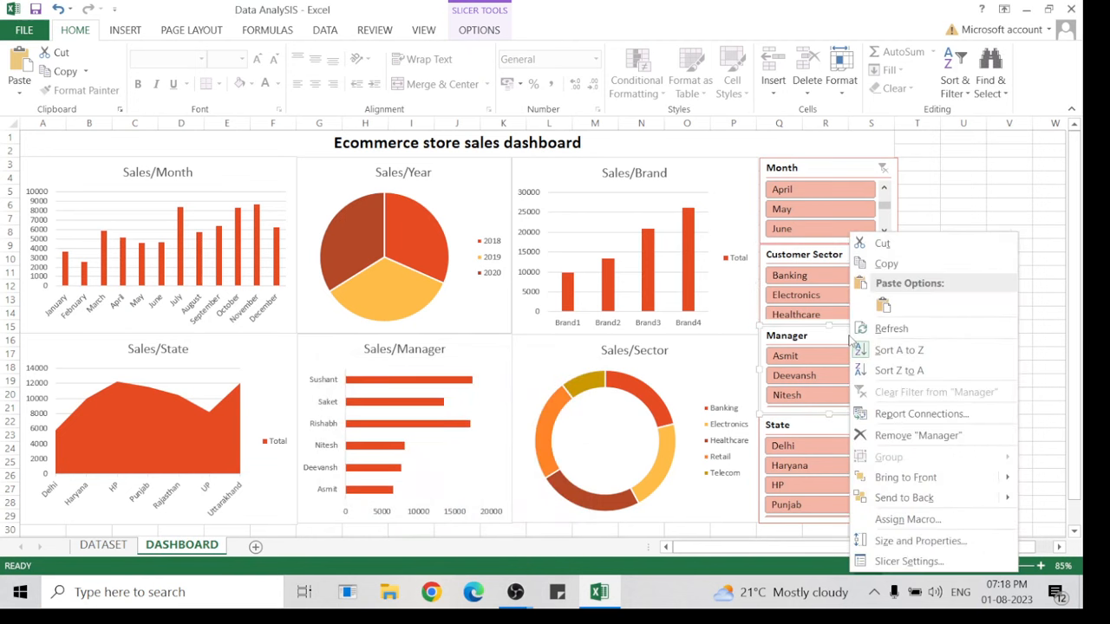
{"action": "left_click", "coordinate": [898, 410]}
{"action": "left_click", "coordinate": [340, 443]}
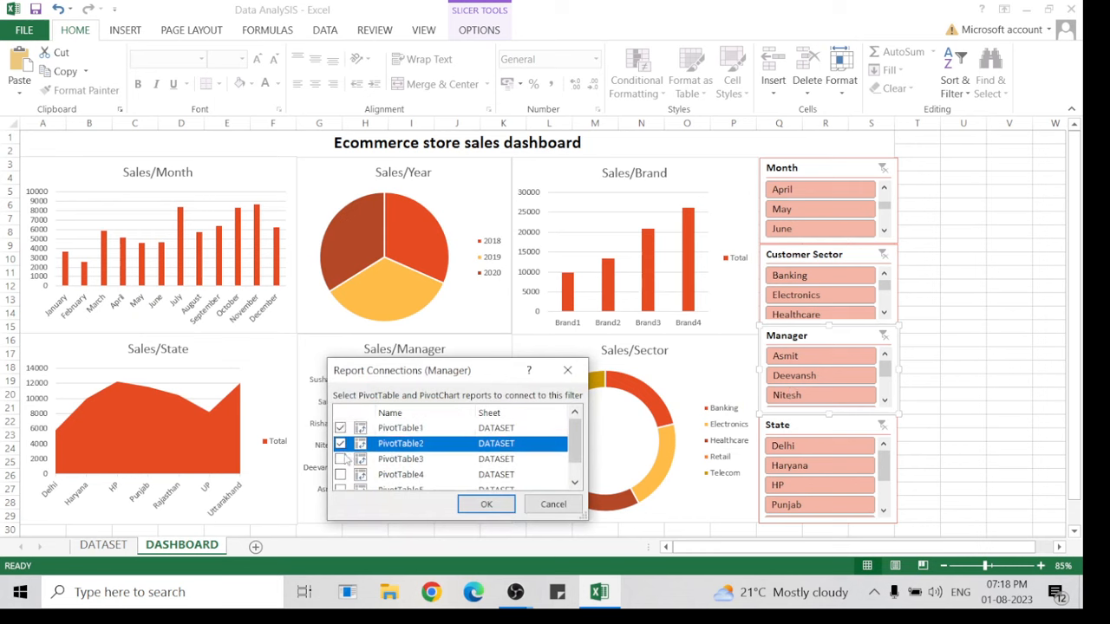
{"action": "left_click", "coordinate": [340, 459]}
{"action": "left_click", "coordinate": [340, 474]}
{"action": "left_click", "coordinate": [341, 490]}
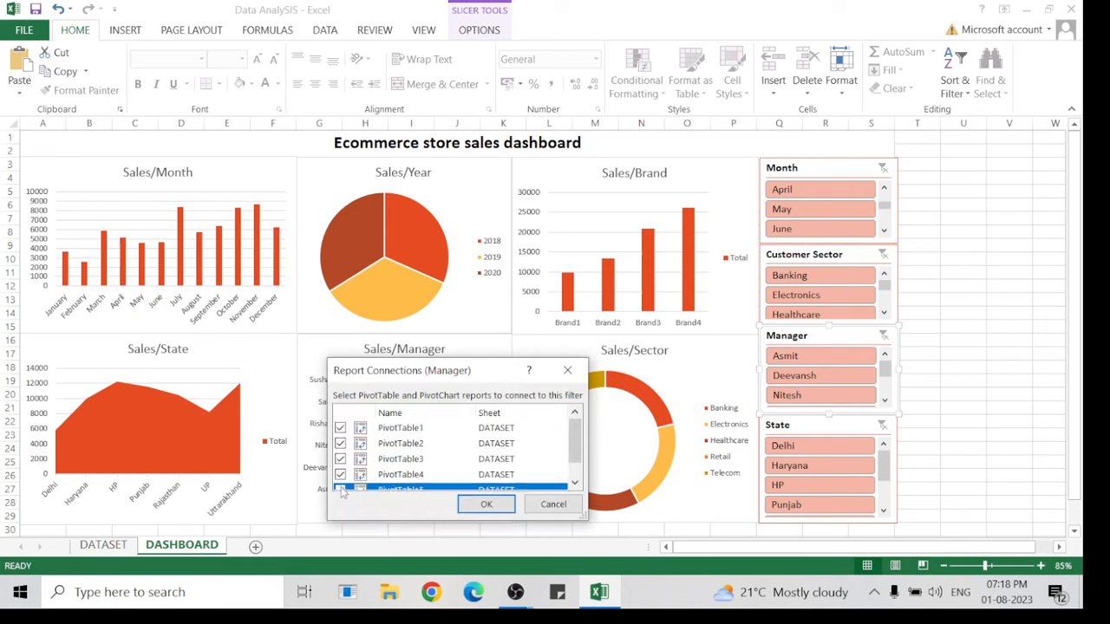
{"action": "scroll", "coordinate": [572, 460], "scroll_direction": "down", "scroll_amount": 1}
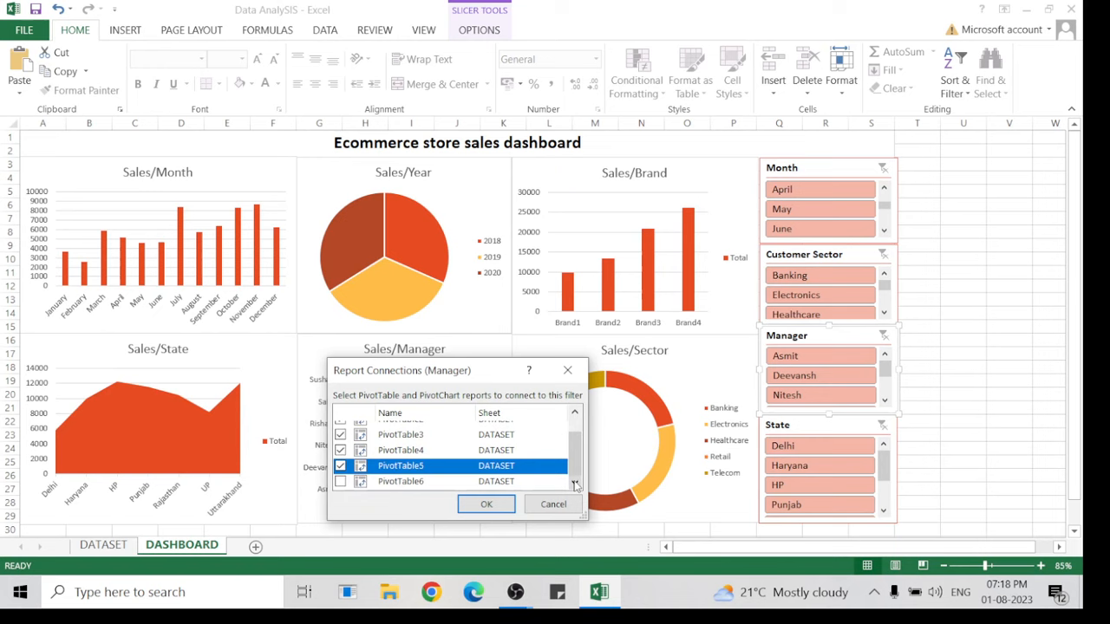
{"action": "left_click", "coordinate": [339, 482]}
{"action": "left_click", "coordinate": [486, 504]}
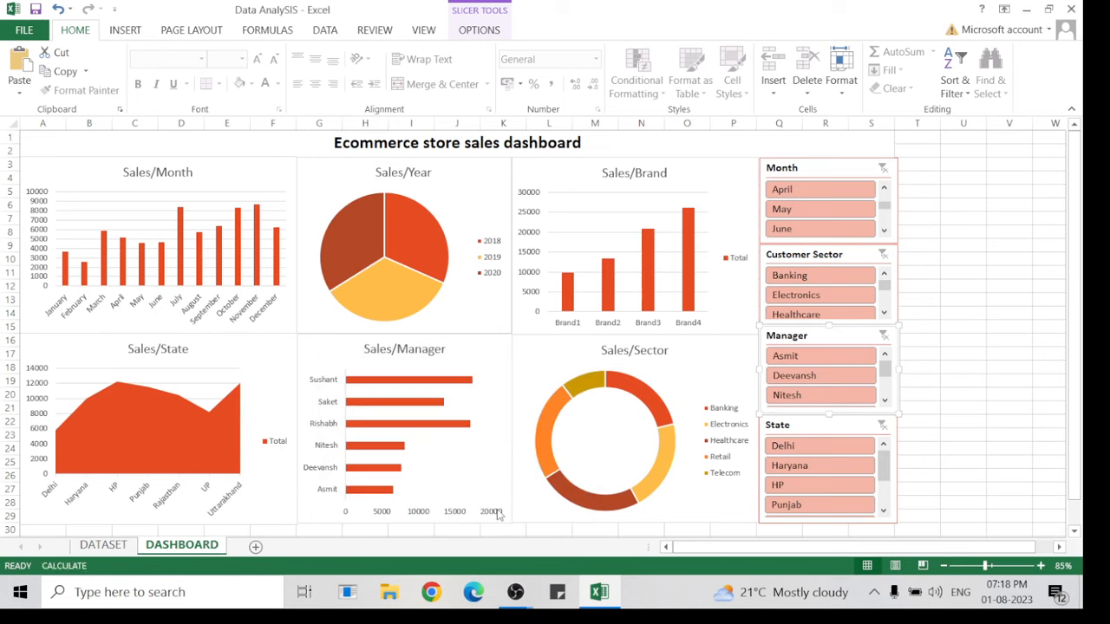
Connect the State slicer to PivotTable2 through PivotTable6 in addition to PivotTable1 through its report connections.
{"action": "right_click", "coordinate": [881, 425]}
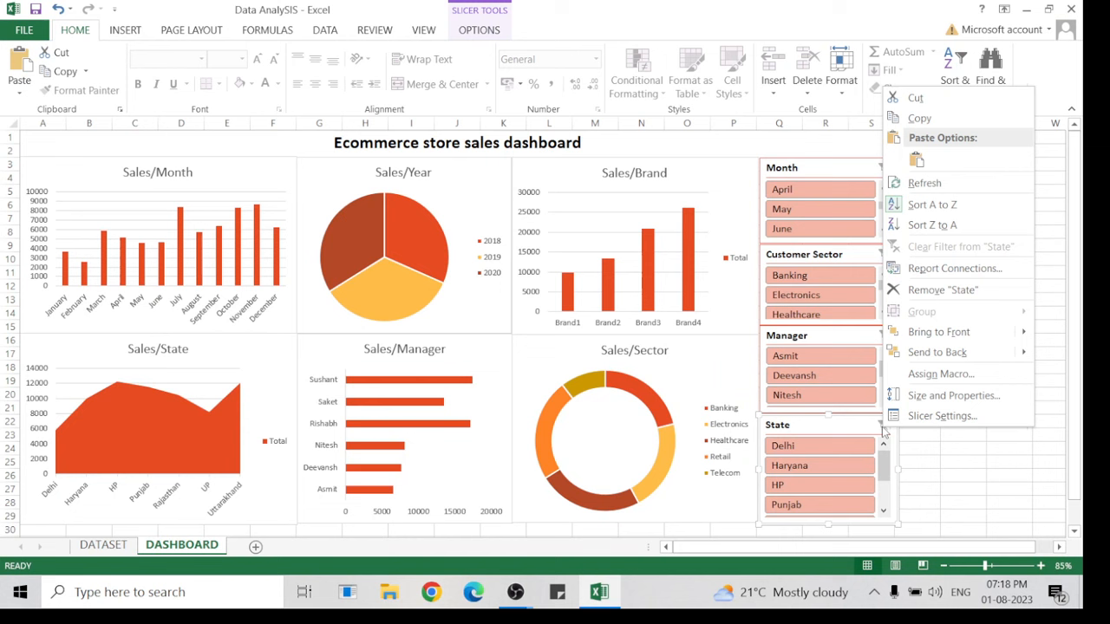
{"action": "left_click", "coordinate": [924, 270]}
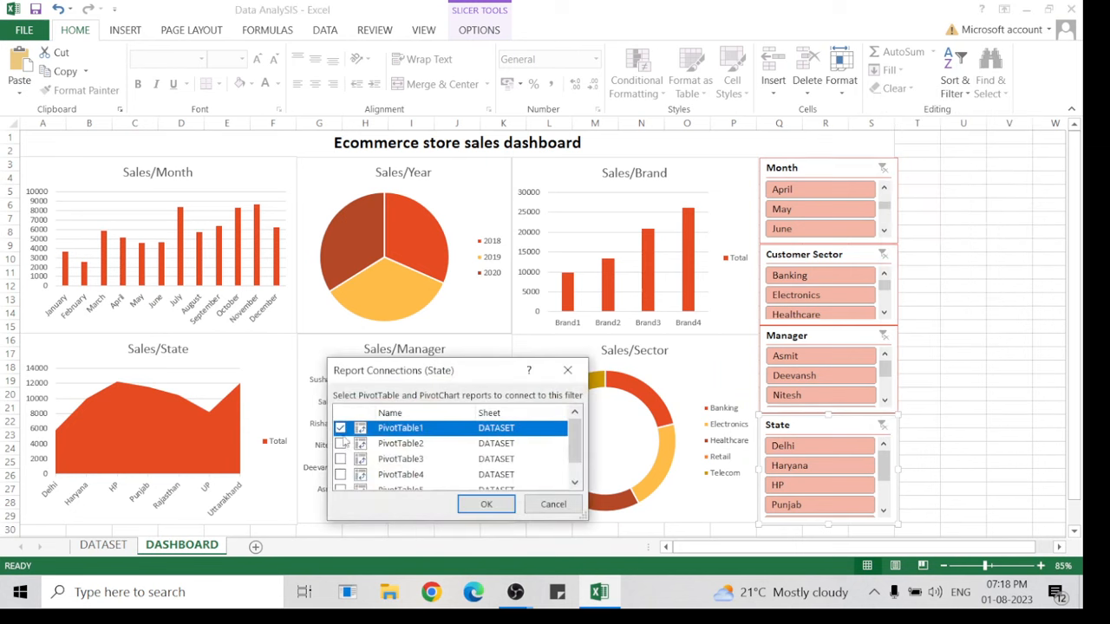
{"action": "left_click", "coordinate": [340, 443]}
{"action": "left_click", "coordinate": [341, 458]}
{"action": "left_click", "coordinate": [340, 475]}
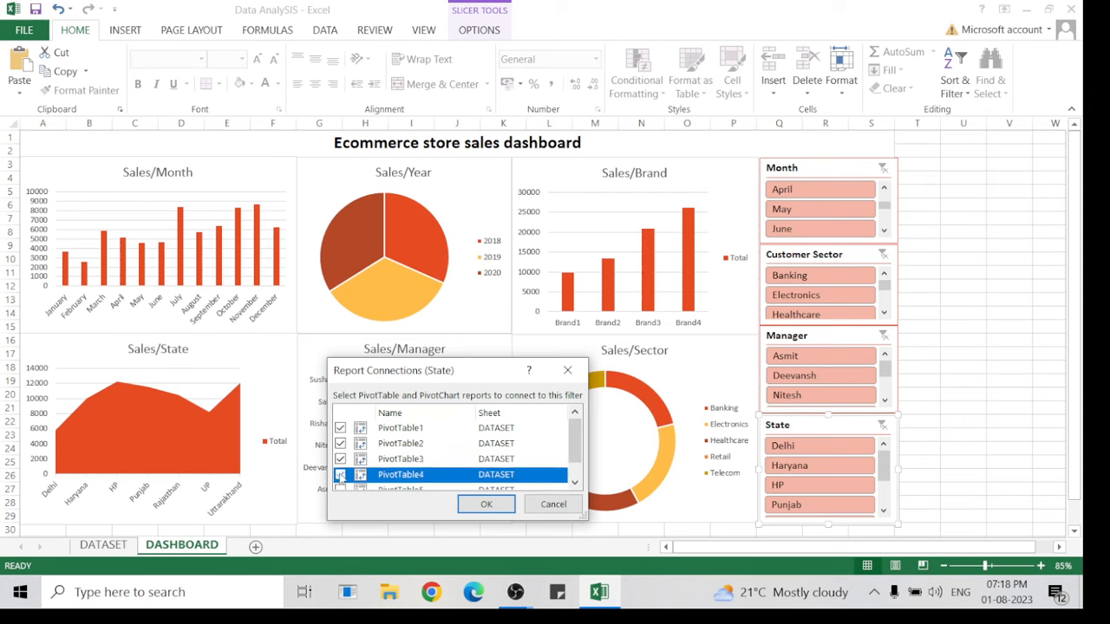
{"action": "left_click", "coordinate": [340, 490]}
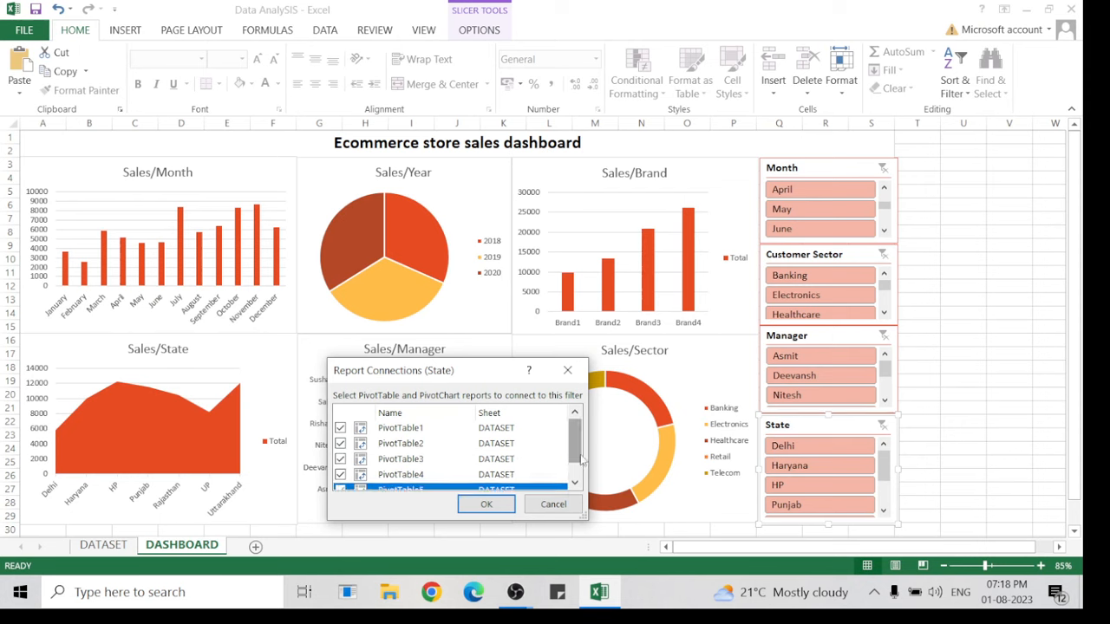
{"action": "scroll", "coordinate": [583, 468], "scroll_direction": "down", "scroll_amount": 1}
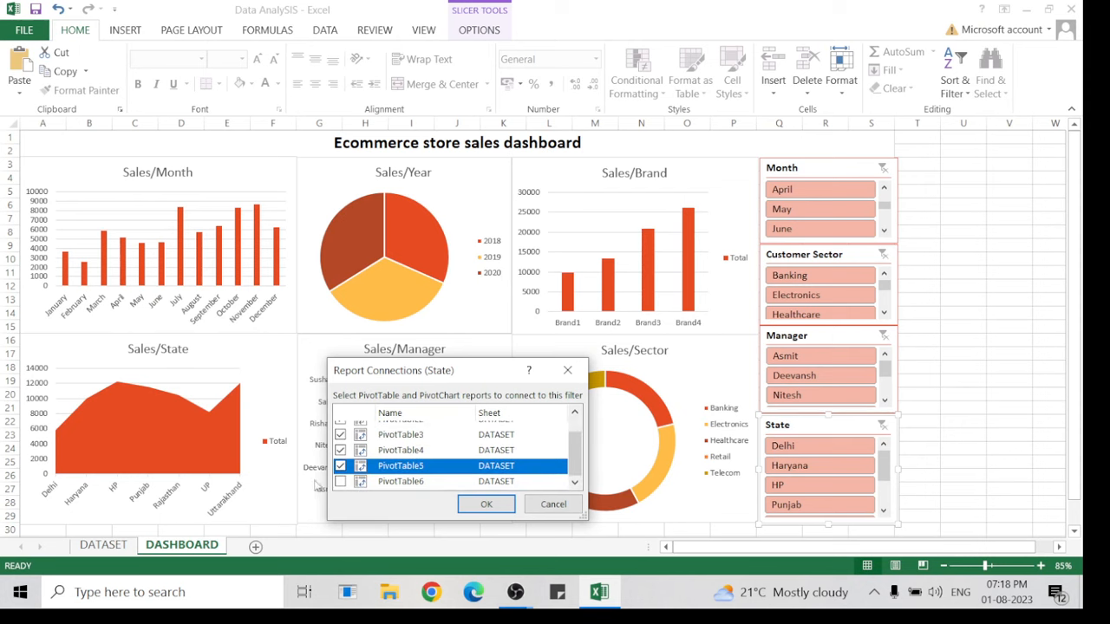
{"action": "left_click", "coordinate": [341, 482]}
{"action": "left_click", "coordinate": [486, 504]}
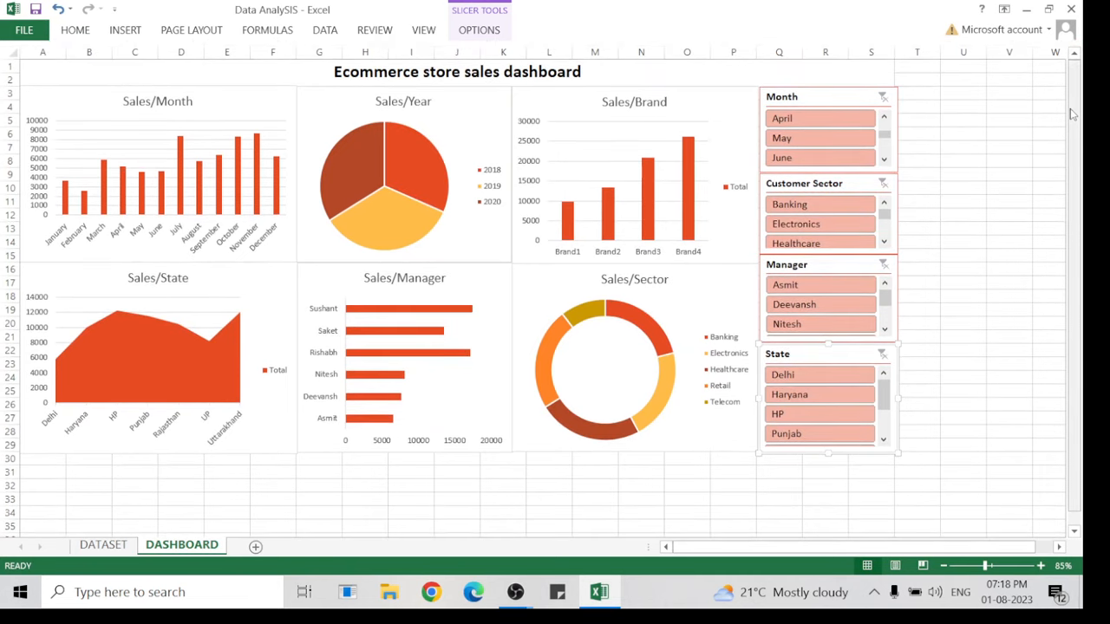
Test the connected slicers on the dashboard by filtering on April, May and June, and on the Banking and Electronics sectors.
{"action": "left_click", "coordinate": [1058, 434]}
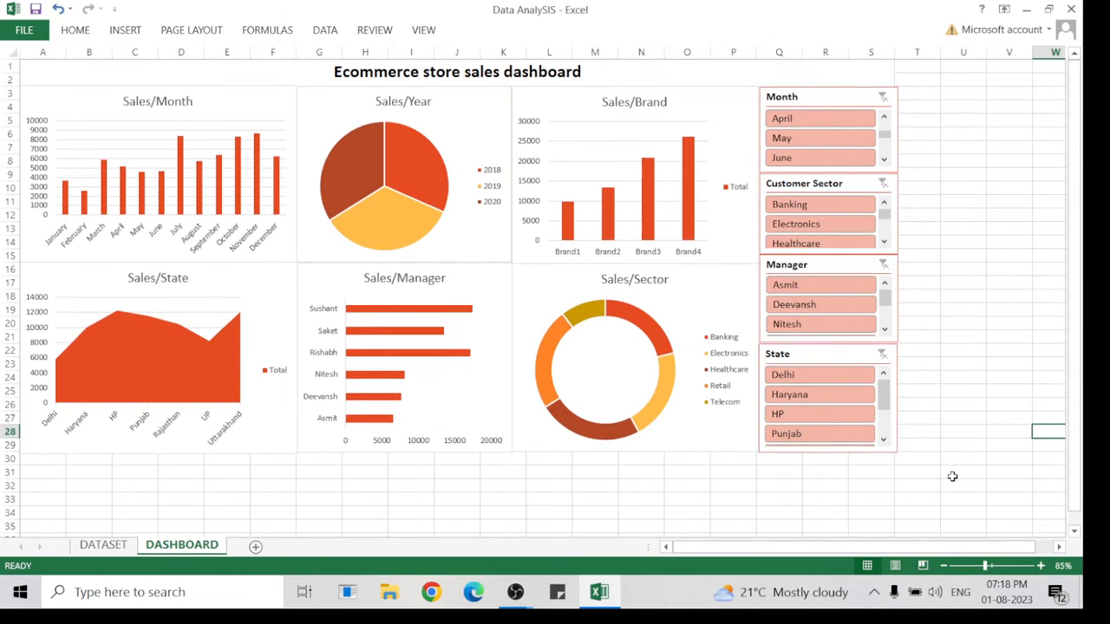
{"action": "left_click", "coordinate": [1040, 565]}
{"action": "left_click", "coordinate": [1040, 565]}
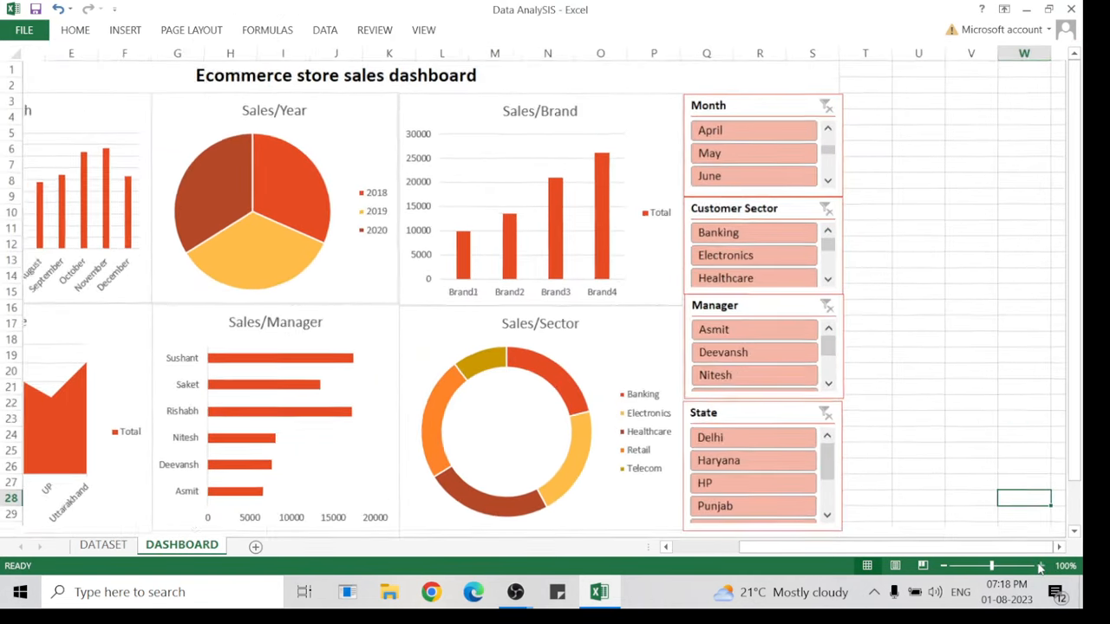
{"action": "left_click_drag", "start_coordinate": [875, 548], "coordinate": [720, 554]}
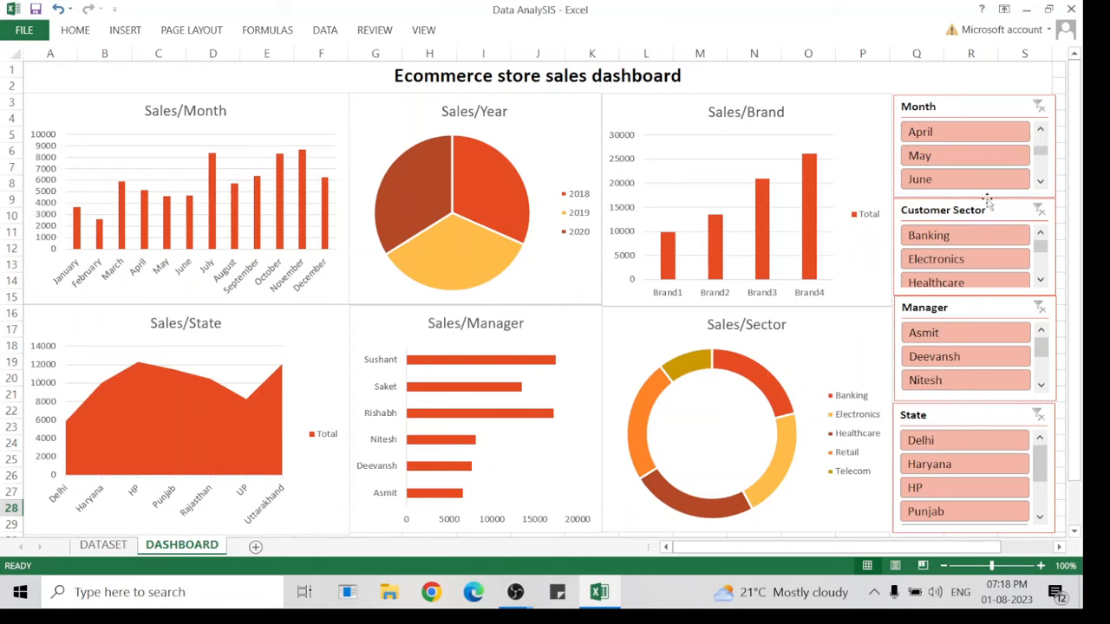
{"action": "left_click", "coordinate": [926, 139]}
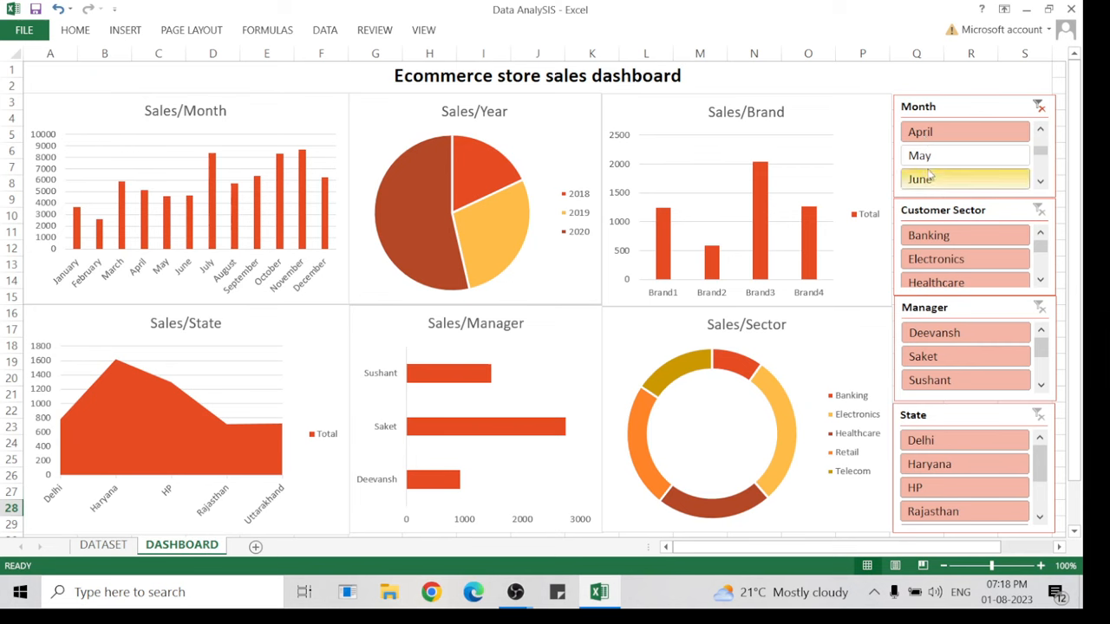
{"action": "left_click", "coordinate": [923, 155]}
{"action": "left_click", "coordinate": [931, 180]}
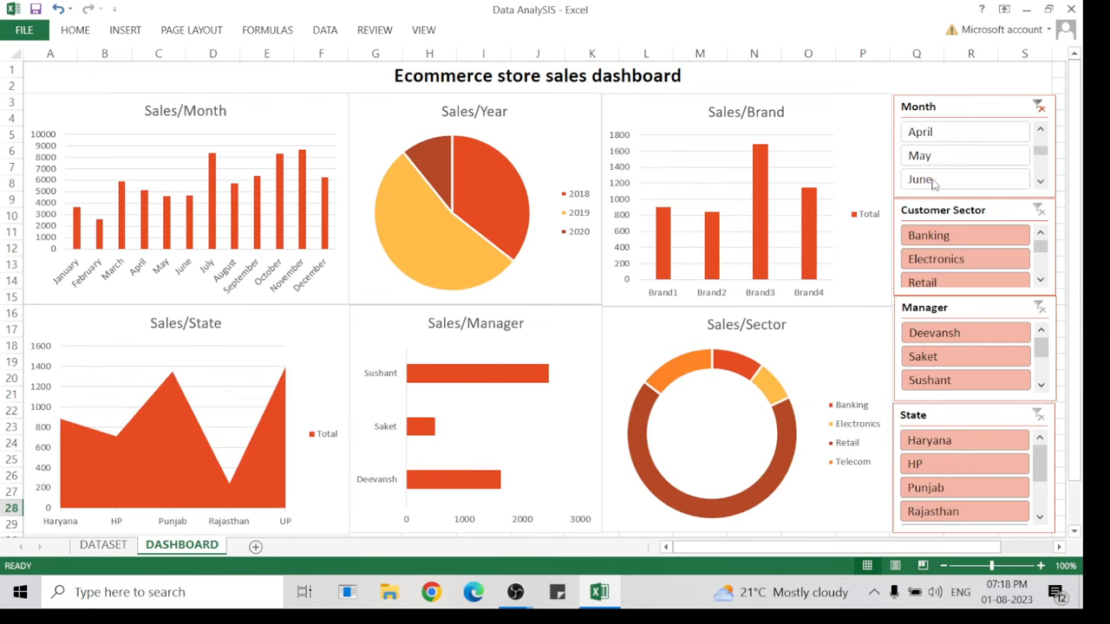
{"action": "left_click", "coordinate": [924, 162]}
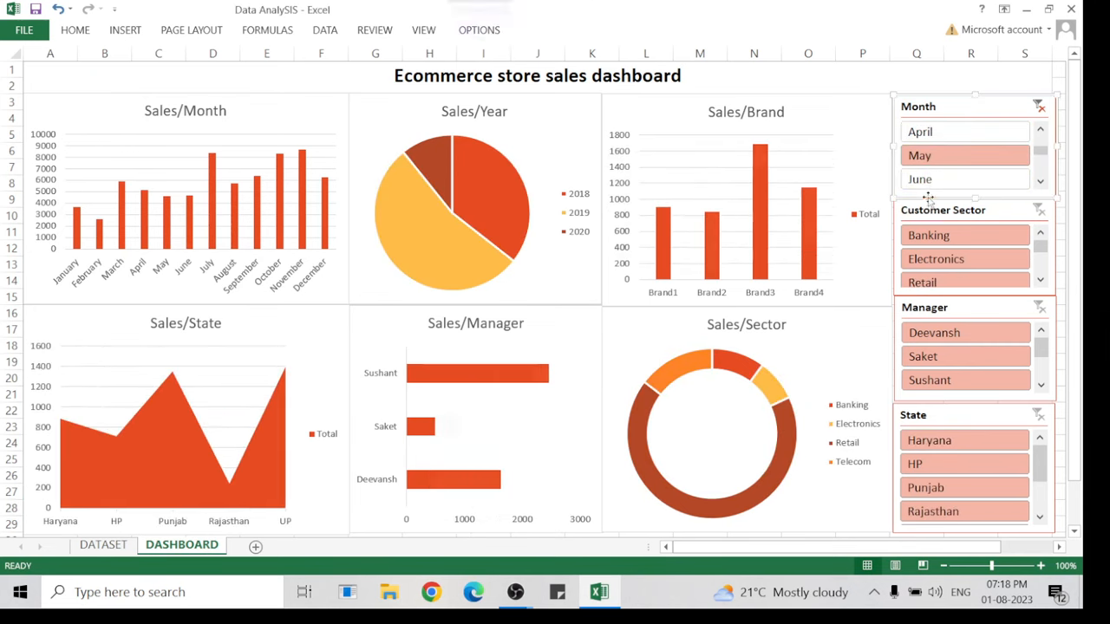
{"action": "left_click", "coordinate": [929, 237]}
{"action": "left_click", "coordinate": [937, 262]}
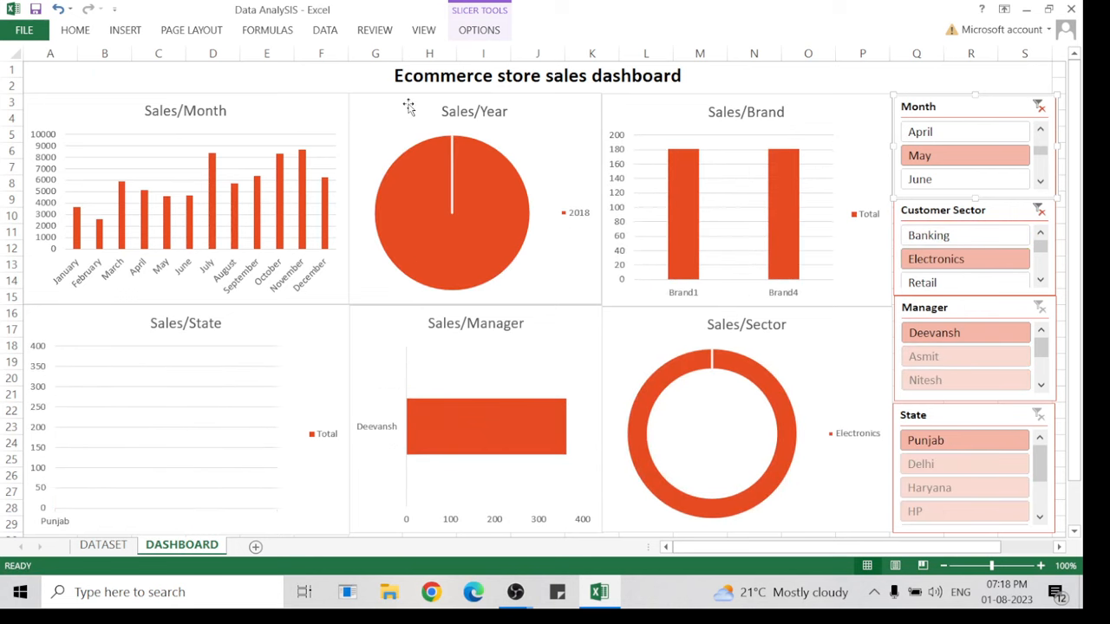
Clear the Month and Customer Sector slicer filters and check which pivot tables the Month slicer is connected to.
{"action": "left_click", "coordinate": [351, 100]}
{"action": "left_click", "coordinate": [333, 102]}
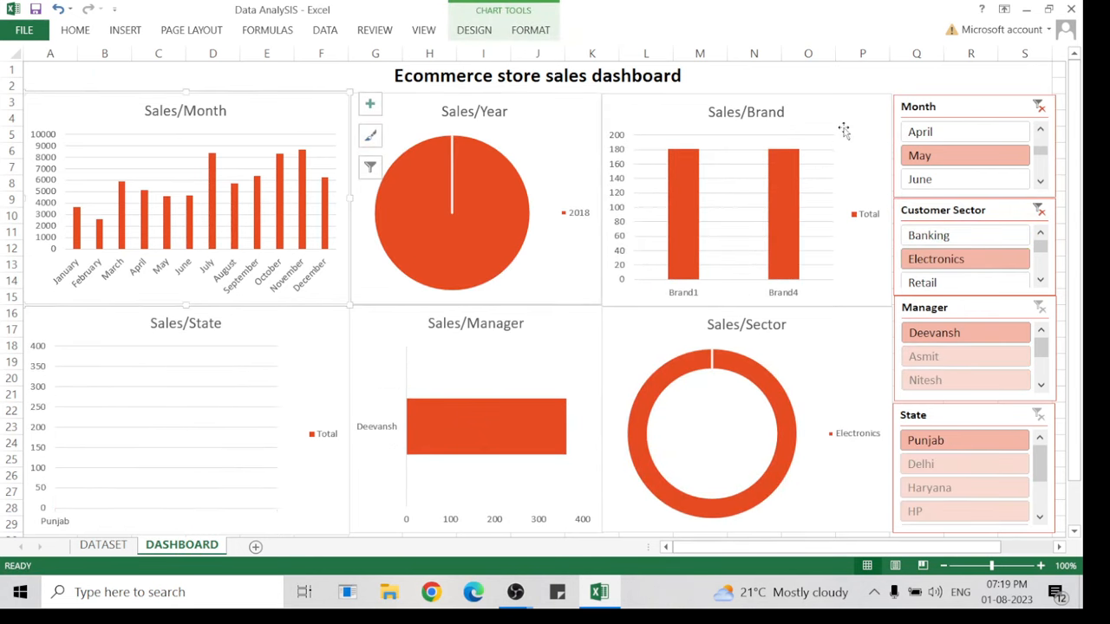
{"action": "left_click", "coordinate": [1035, 107]}
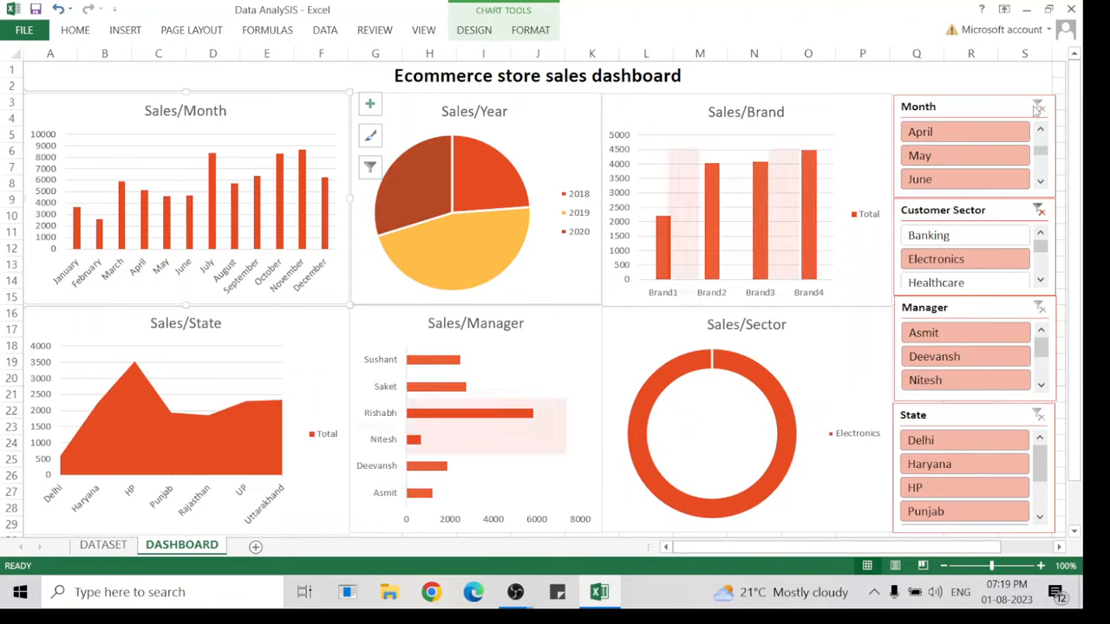
{"action": "right_click", "coordinate": [974, 105]}
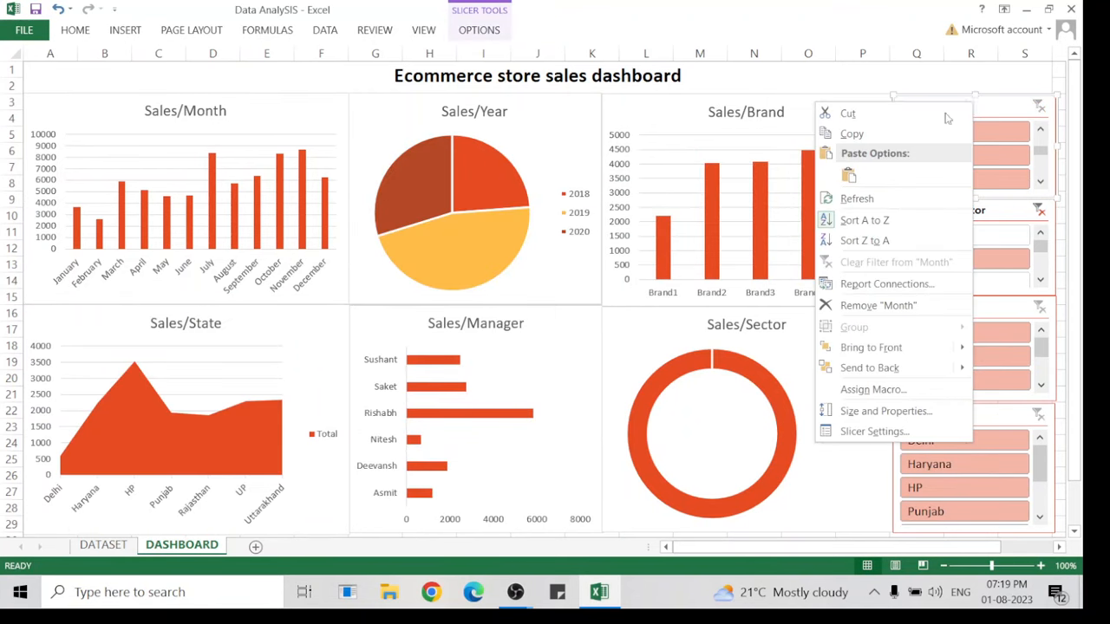
{"action": "left_click", "coordinate": [886, 284]}
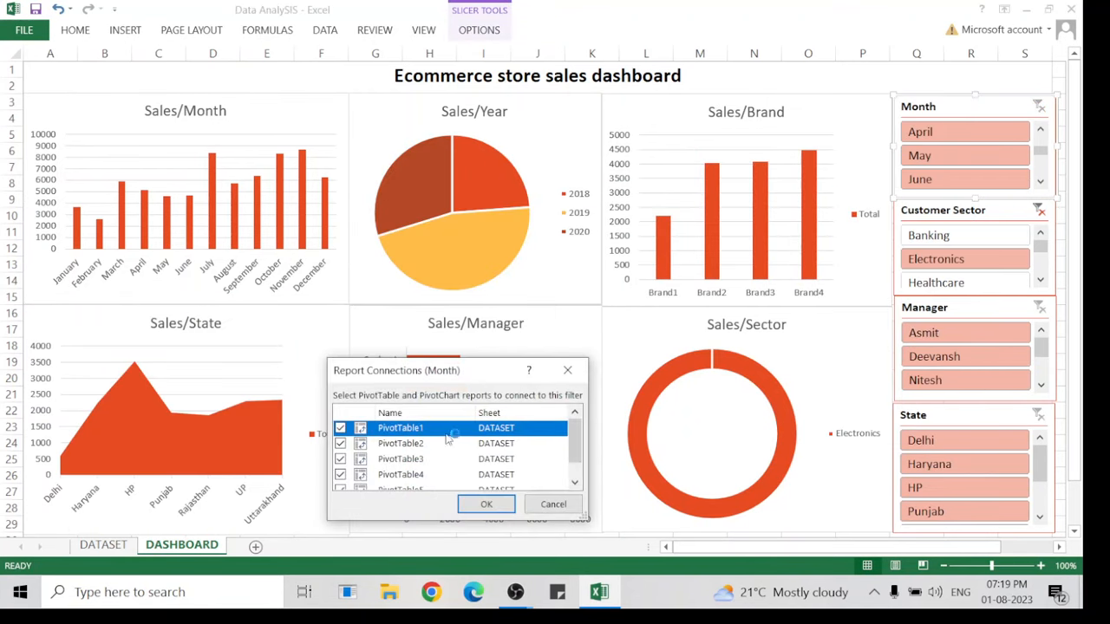
{"action": "left_click", "coordinate": [576, 473]}
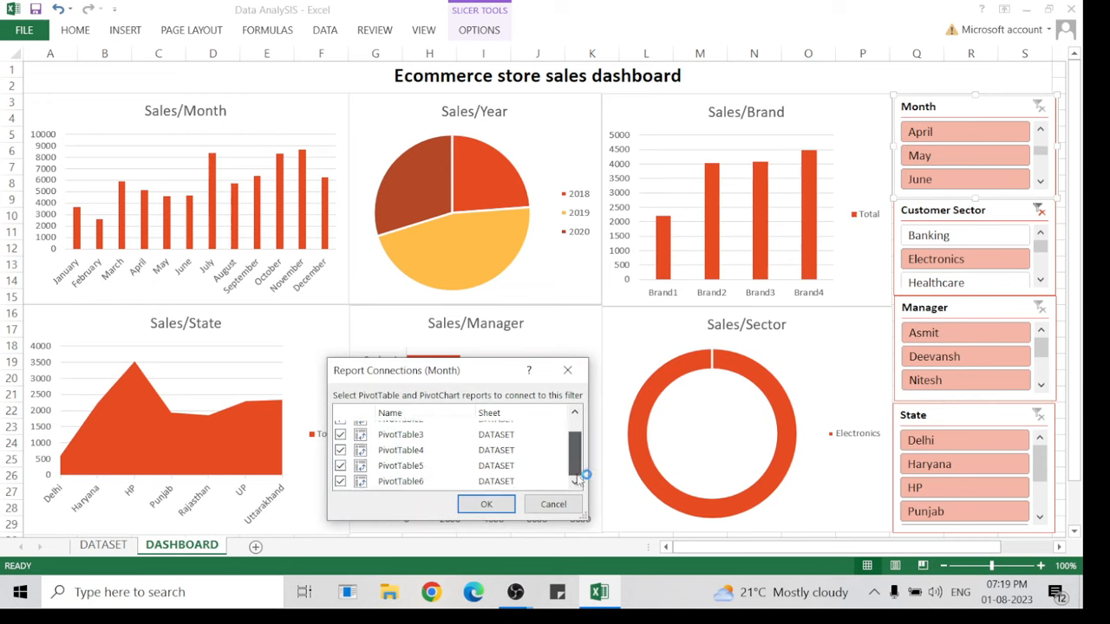
{"action": "scroll", "coordinate": [576, 459], "scroll_direction": "up", "scroll_amount": 1}
{"action": "left_click", "coordinate": [484, 508]}
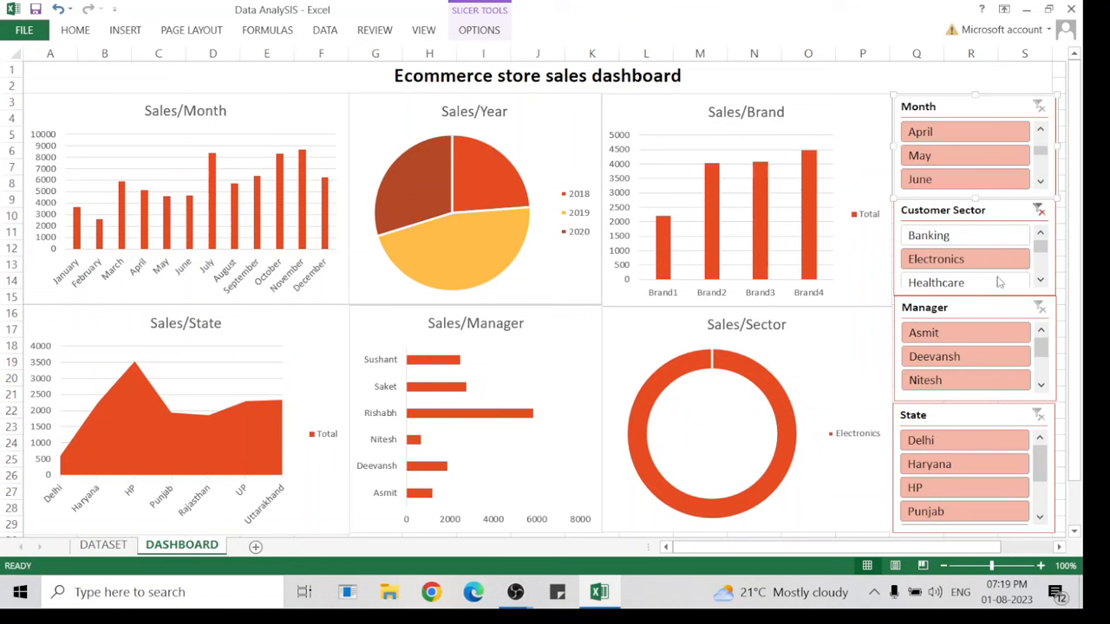
{"action": "left_click", "coordinate": [1041, 207]}
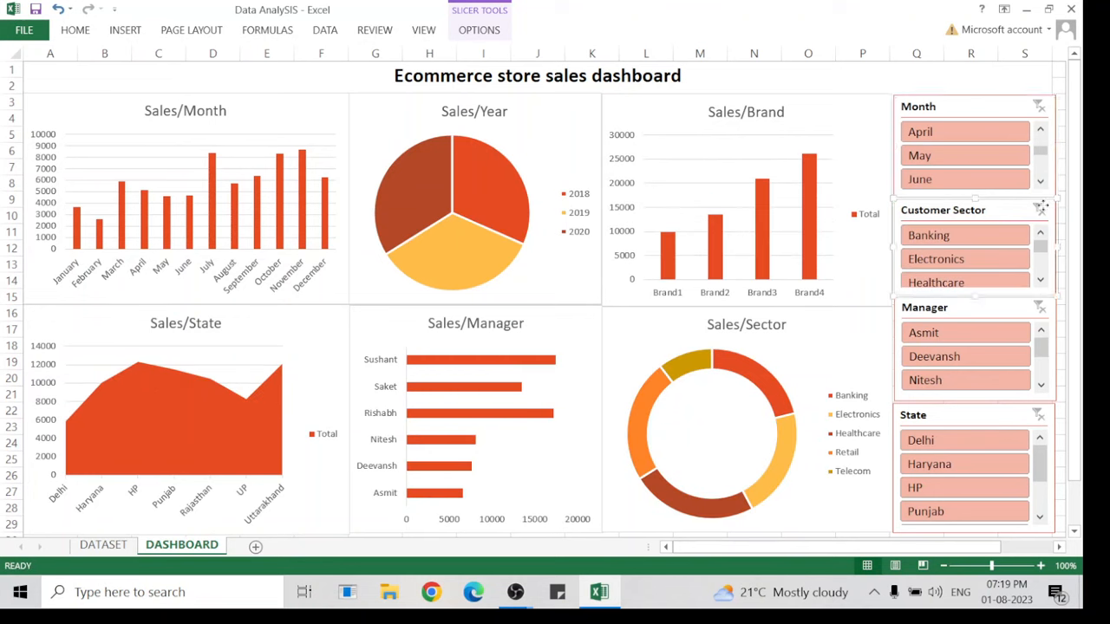
{"action": "right_click", "coordinate": [1041, 207]}
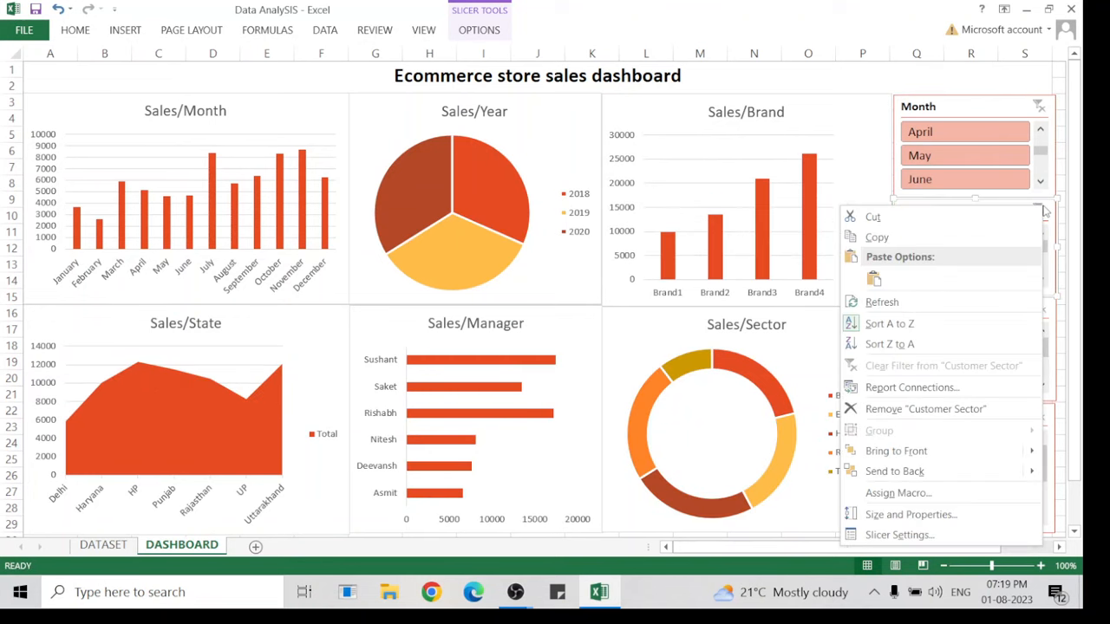
{"action": "left_click", "coordinate": [969, 116]}
Test the Month slicer again by filtering on April, May and June, and clear its filter.
{"action": "left_click", "coordinate": [964, 132]}
{"action": "left_click", "coordinate": [962, 156], "text": "ctrl"}
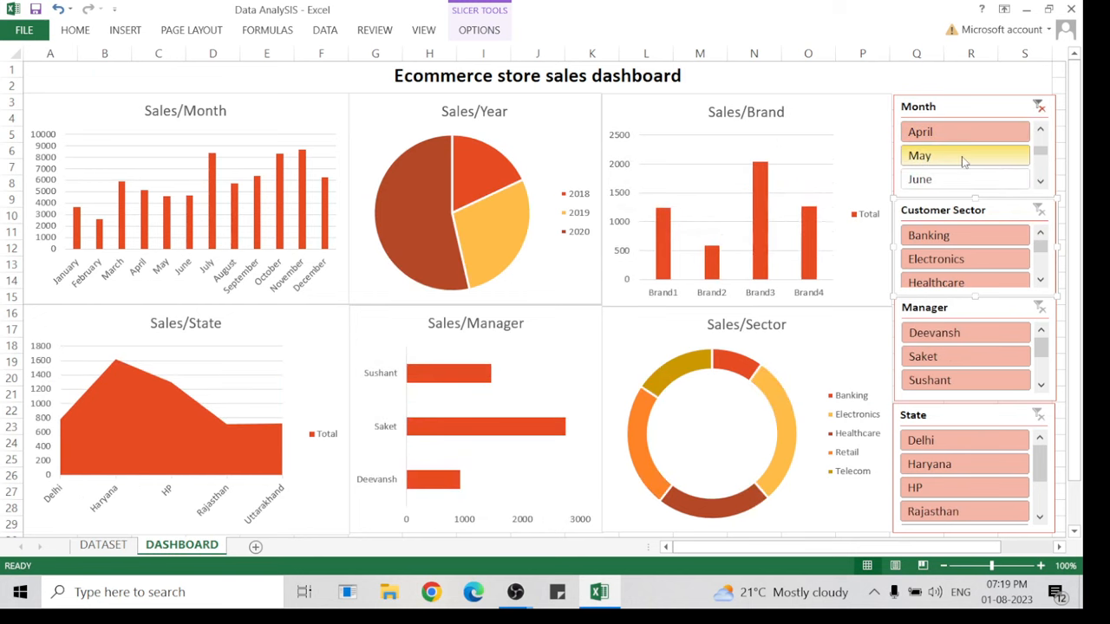
{"action": "left_click", "coordinate": [964, 162]}
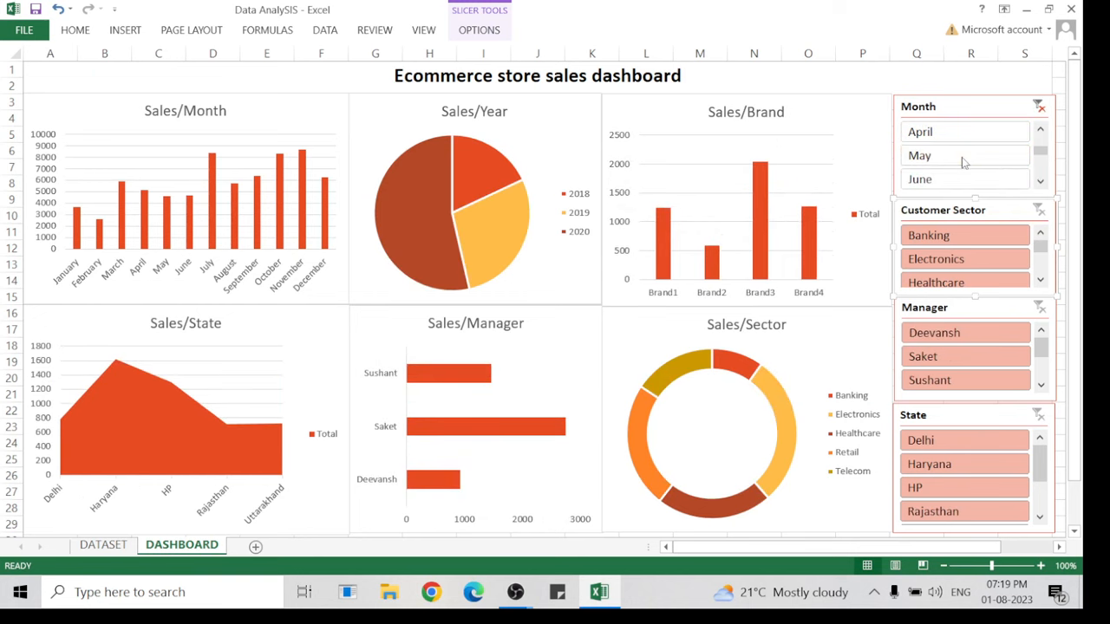
{"action": "left_click", "coordinate": [962, 187]}
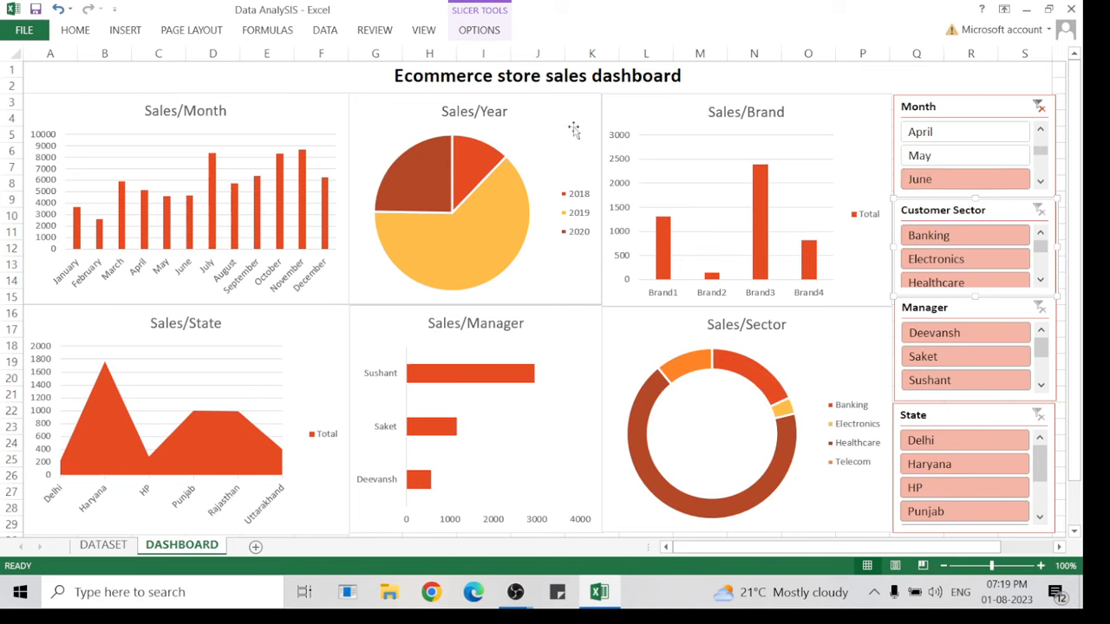
{"action": "double_click", "coordinate": [312, 130]}
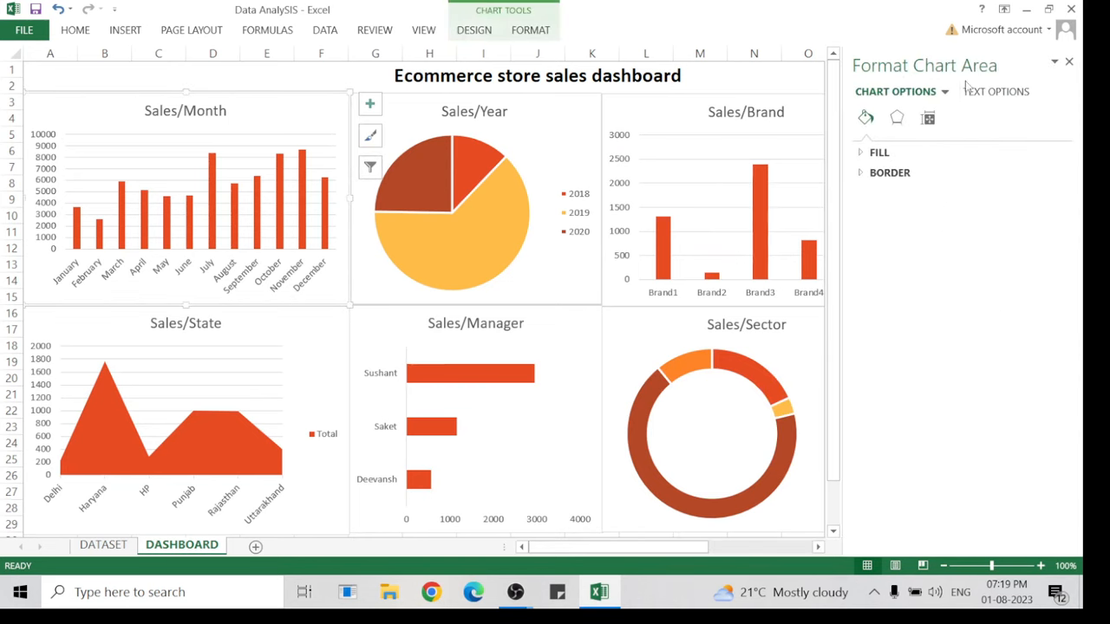
{"action": "left_click", "coordinate": [1068, 62]}
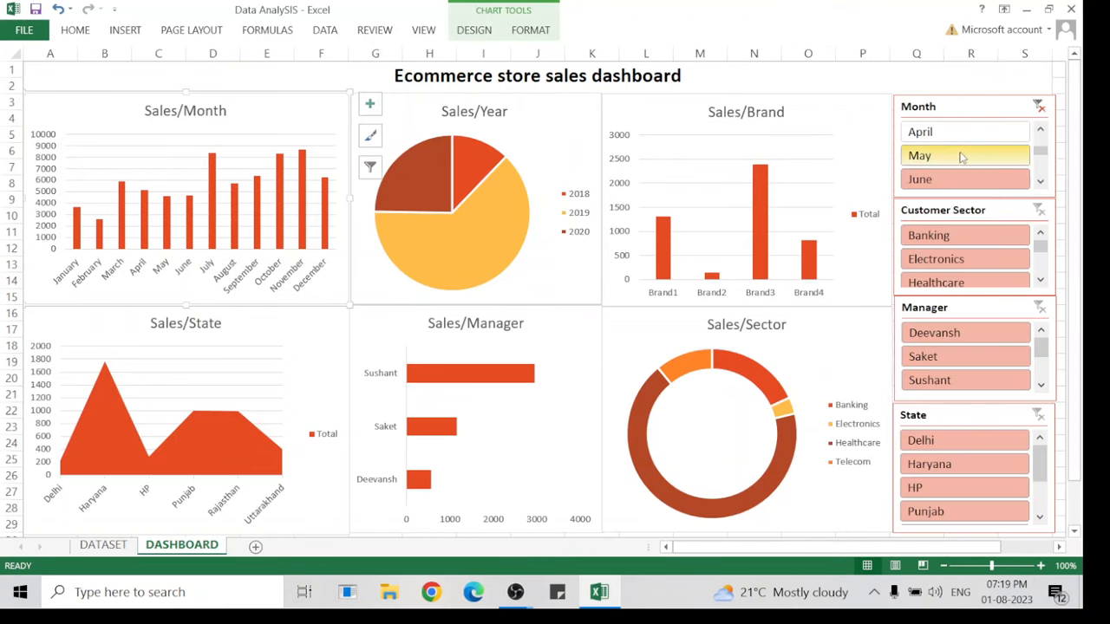
{"action": "left_click", "coordinate": [1033, 111]}
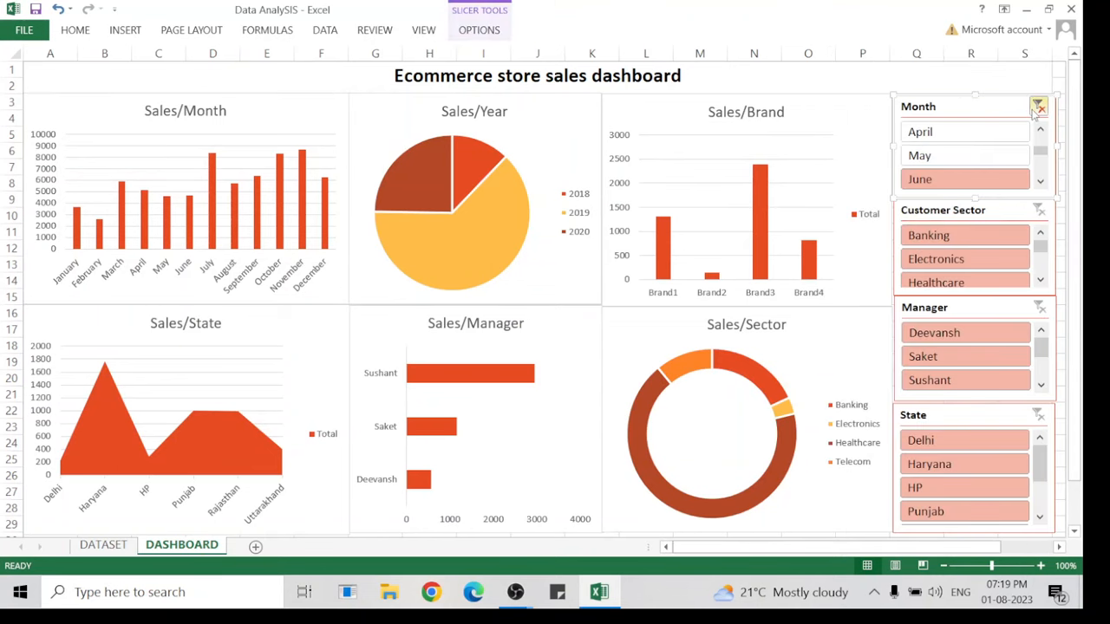
{"action": "left_click", "coordinate": [1035, 109]}
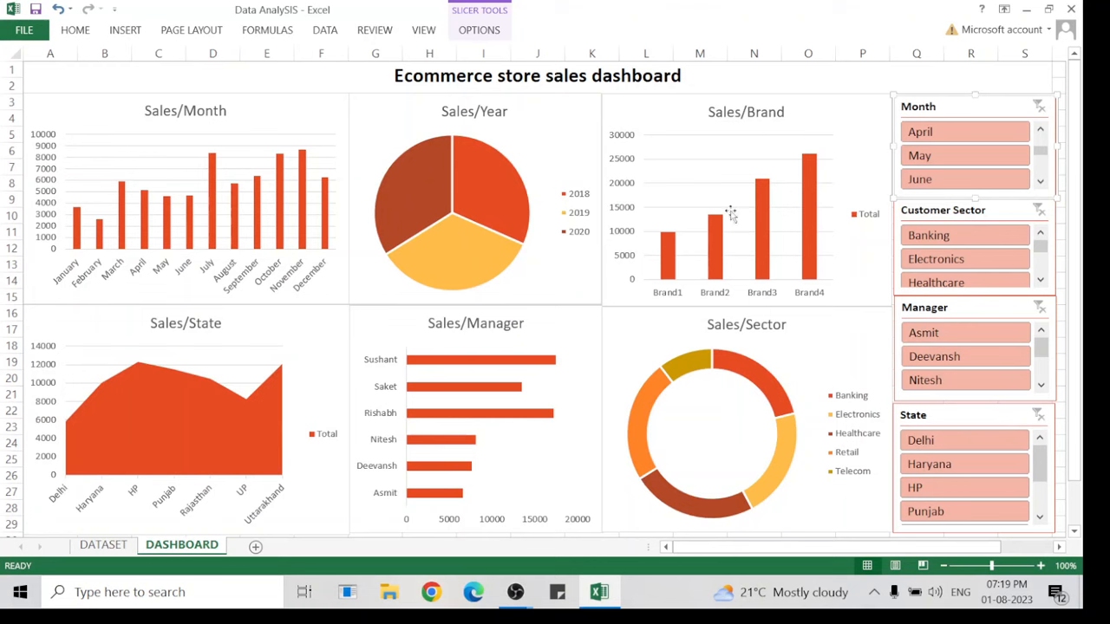
Test the Customer Sector slicer by filtering on Banking, Electronics and Healthcare one after another, and clear its filter.
{"action": "left_click", "coordinate": [966, 236]}
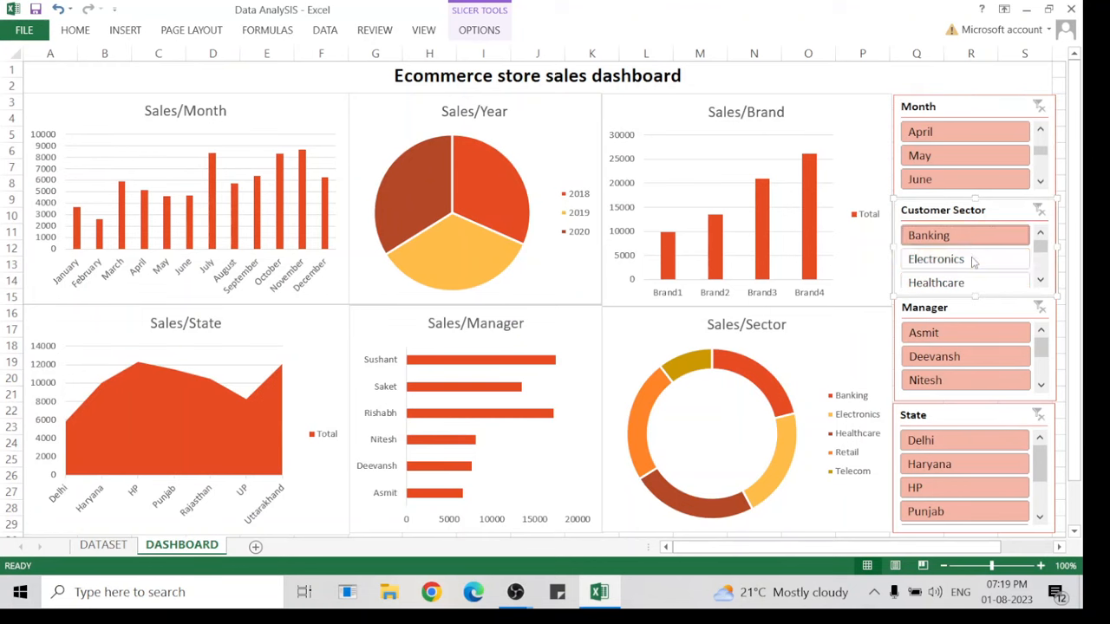
{"action": "left_click", "coordinate": [966, 259]}
{"action": "left_click", "coordinate": [968, 279]}
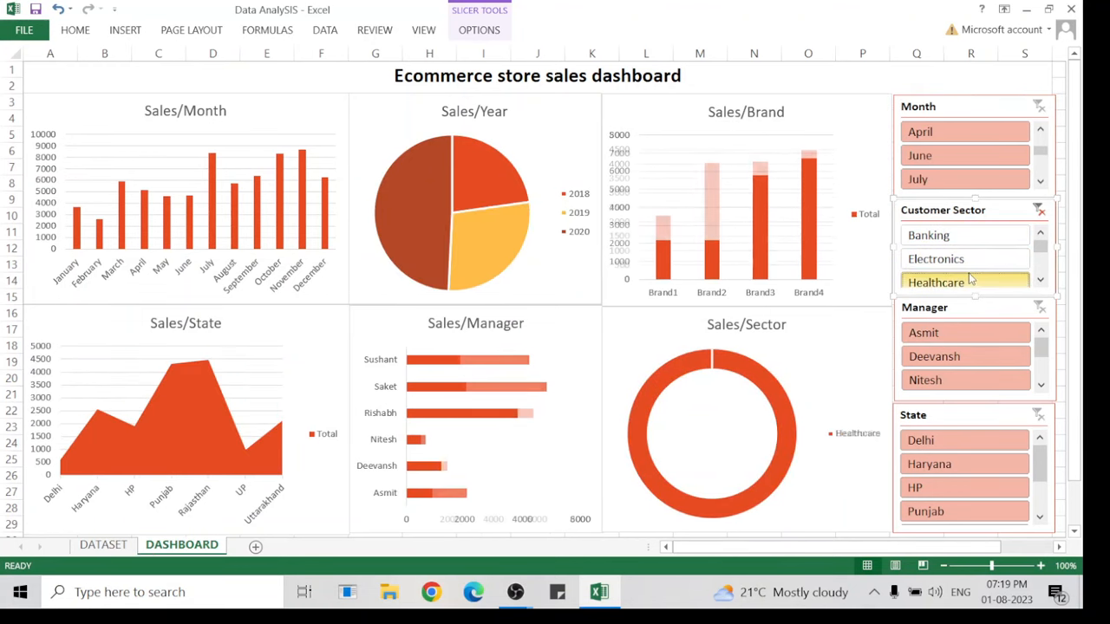
{"action": "left_click", "coordinate": [1040, 211]}
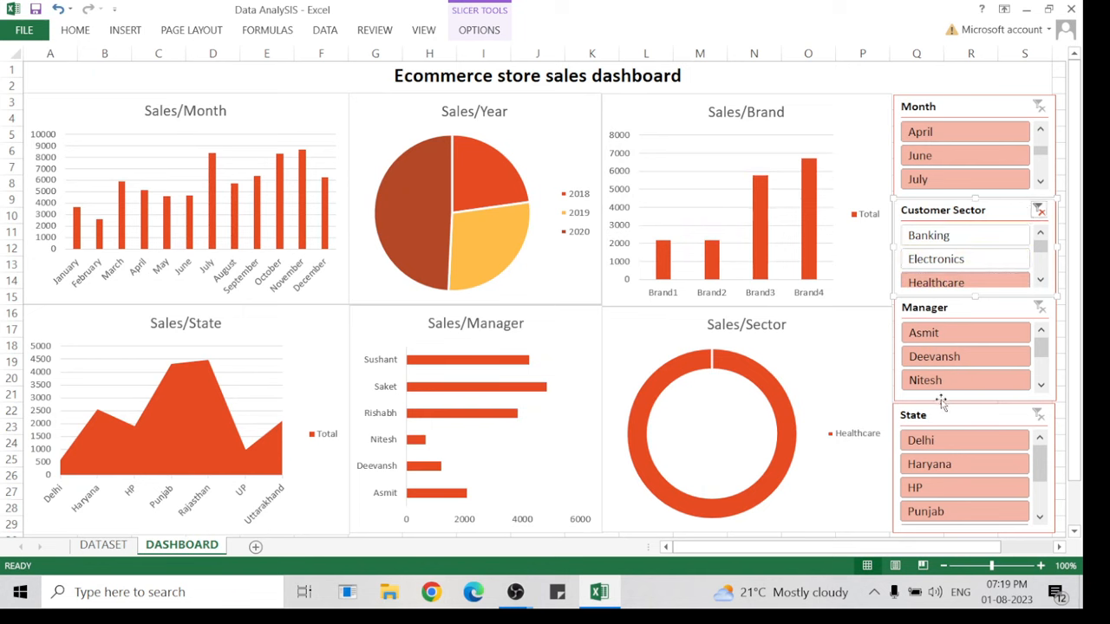
Test combined filtering with the first and third managers and the state Delhi, and clear the Manager and State slicer filters.
{"action": "left_click", "coordinate": [962, 332]}
{"action": "left_click", "coordinate": [956, 378]}
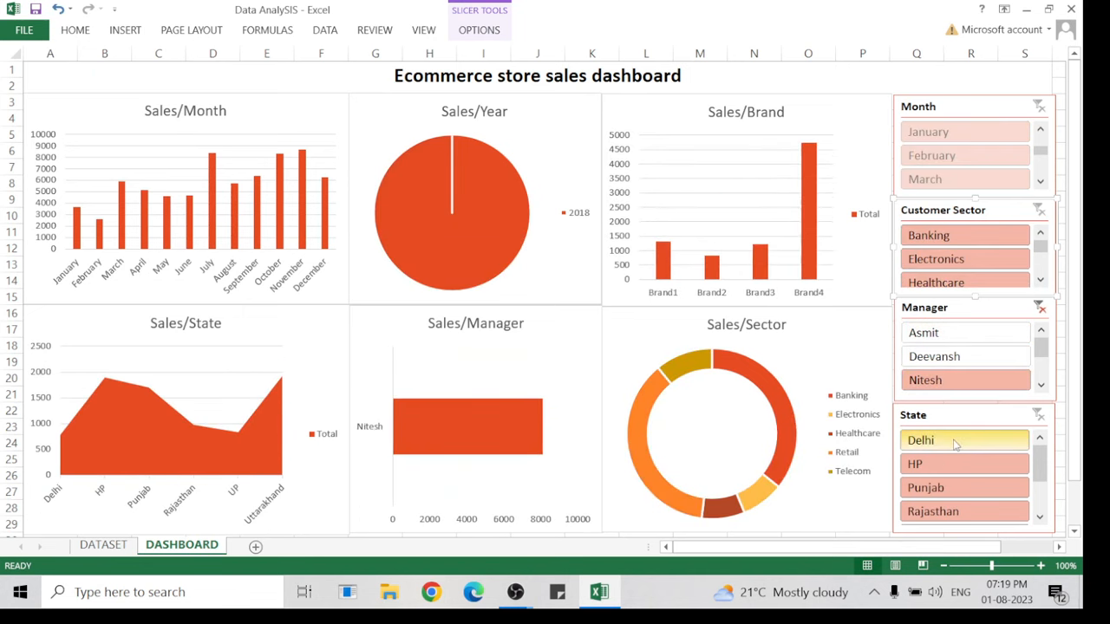
{"action": "left_click", "coordinate": [955, 442]}
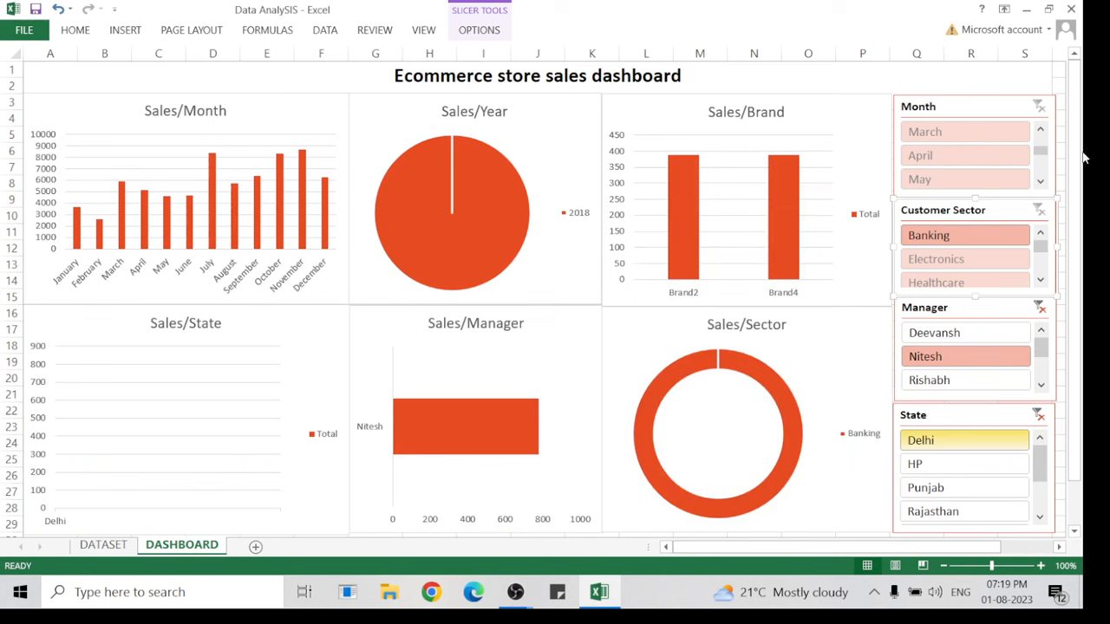
{"action": "left_click", "coordinate": [1041, 308]}
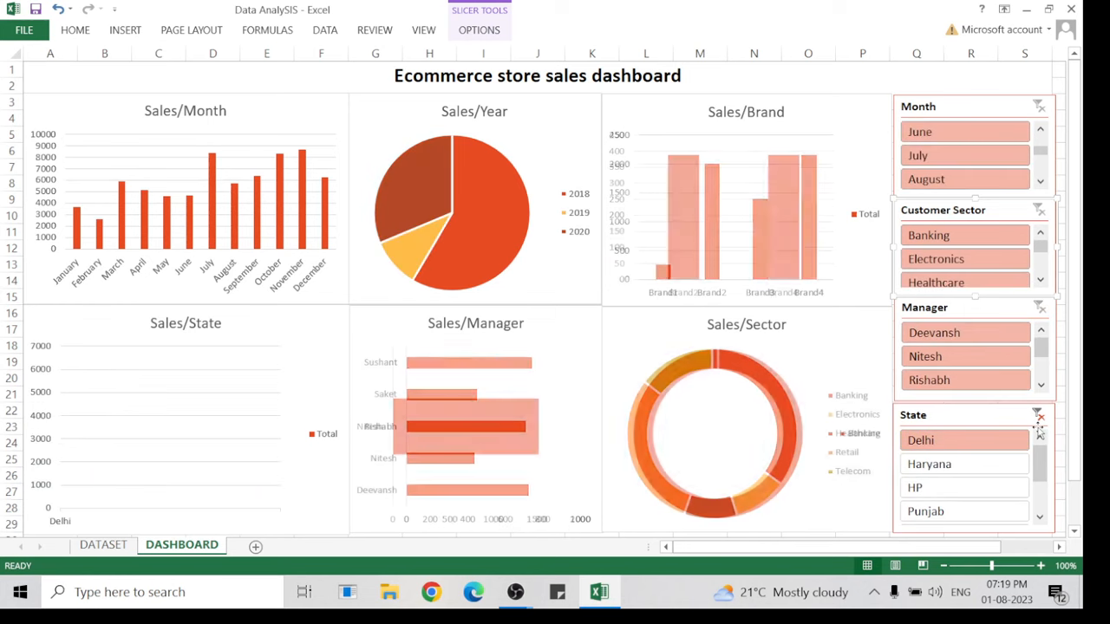
{"action": "left_click", "coordinate": [1038, 416]}
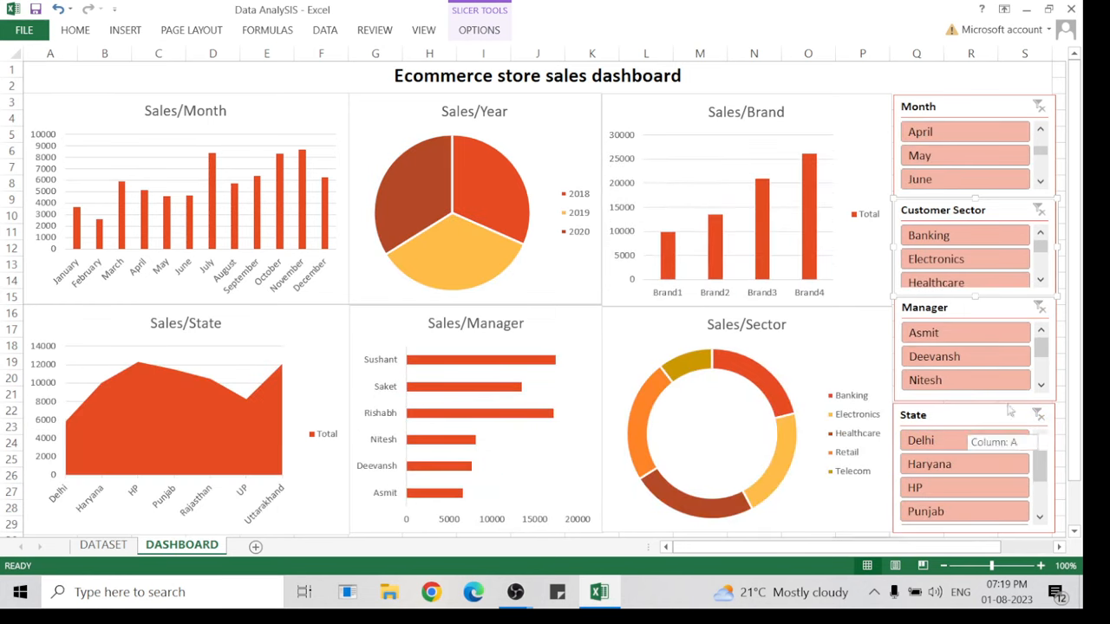
Inspect how the charts respond when the Manager slicer is set to the first, second and third managers in turn, and clear its filter.
{"action": "left_click", "coordinate": [1039, 270]}
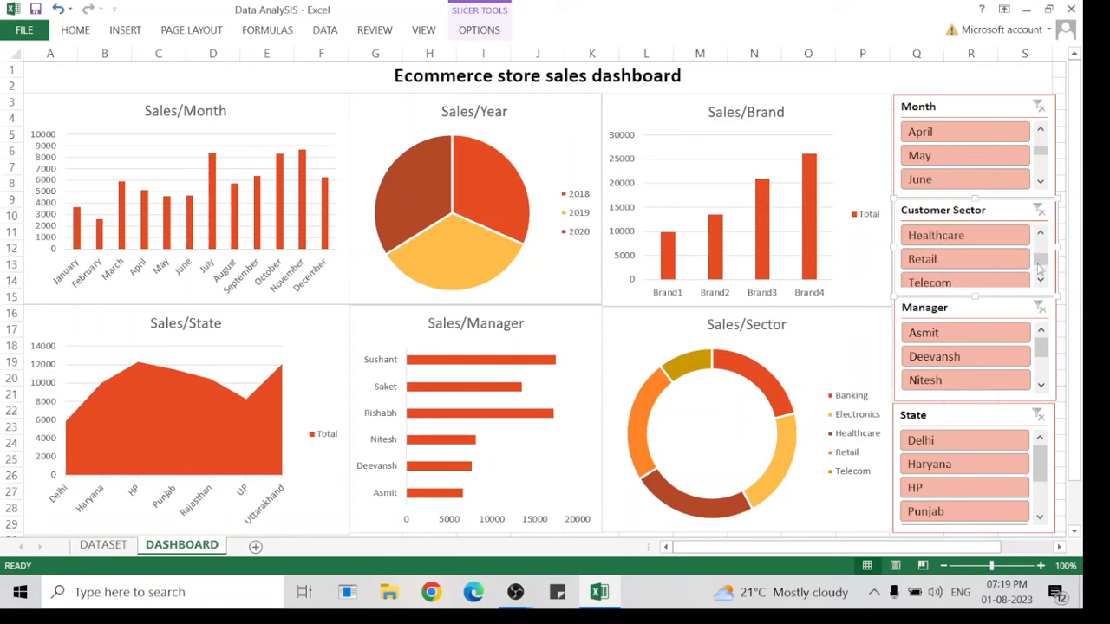
{"action": "left_click", "coordinate": [1039, 271]}
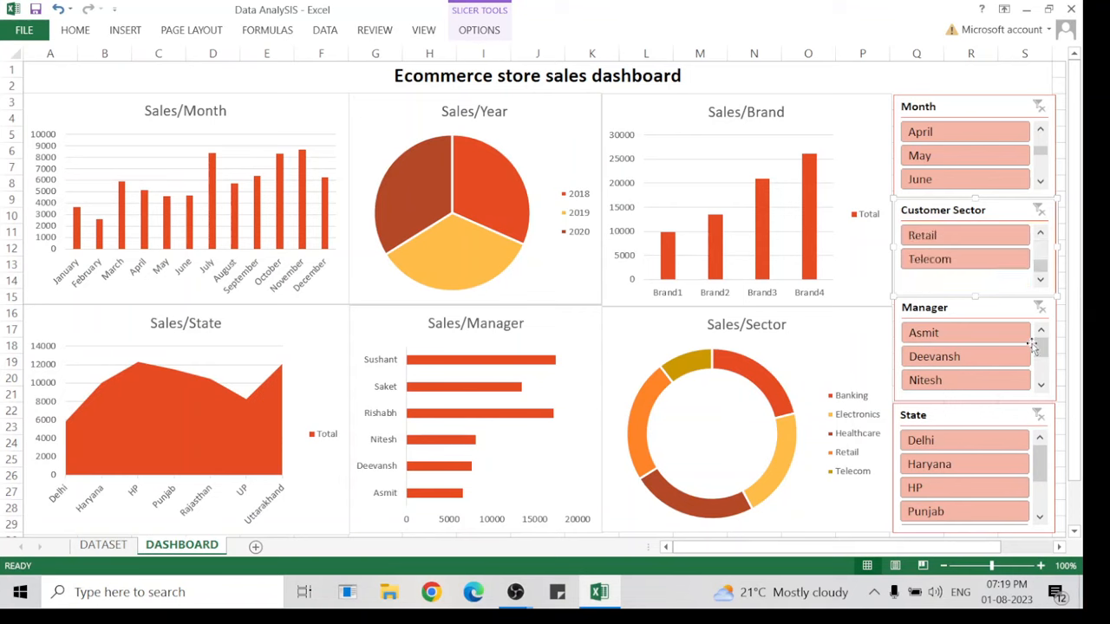
{"action": "left_click_drag", "start_coordinate": [1036, 357], "coordinate": [1033, 333]}
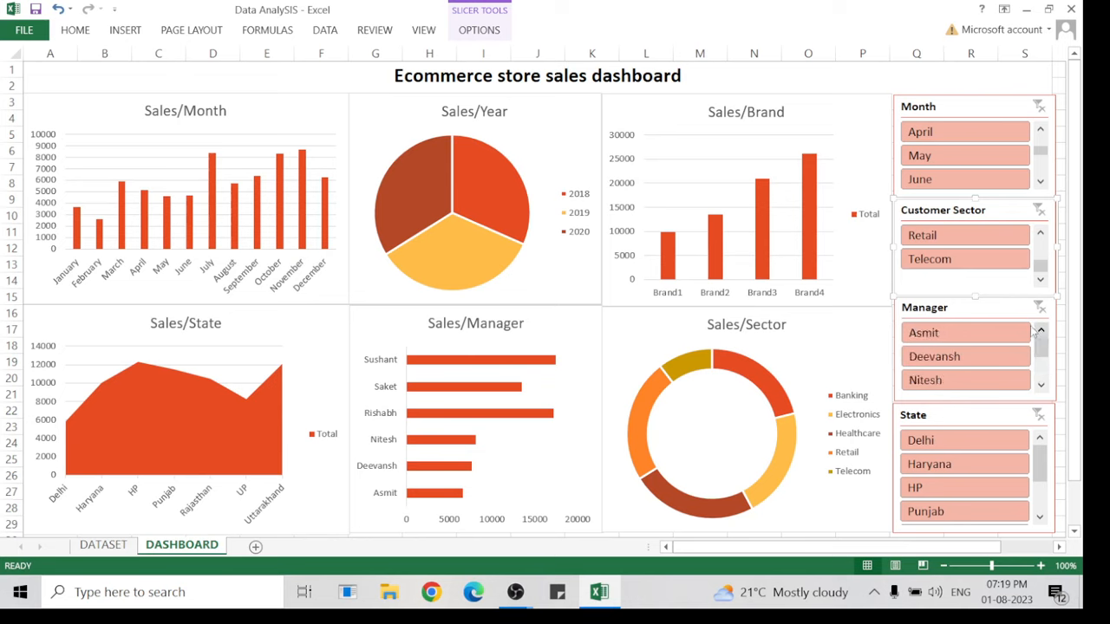
{"action": "left_click", "coordinate": [964, 338]}
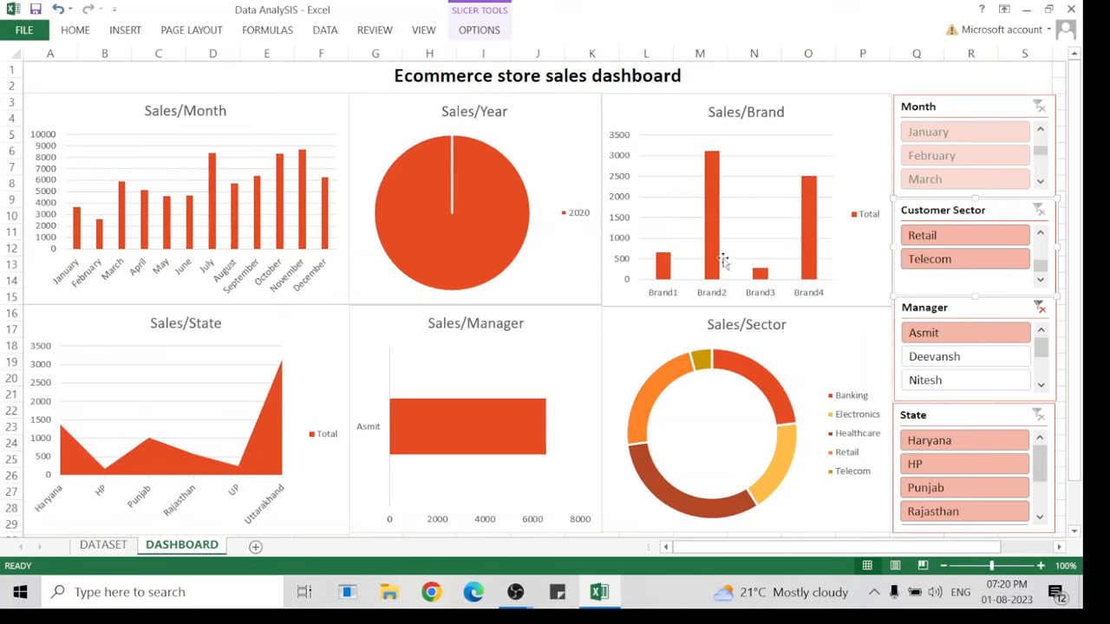
{"action": "mouse_move", "coordinate": [711, 277]}
{"action": "mouse_move", "coordinate": [459, 452]}
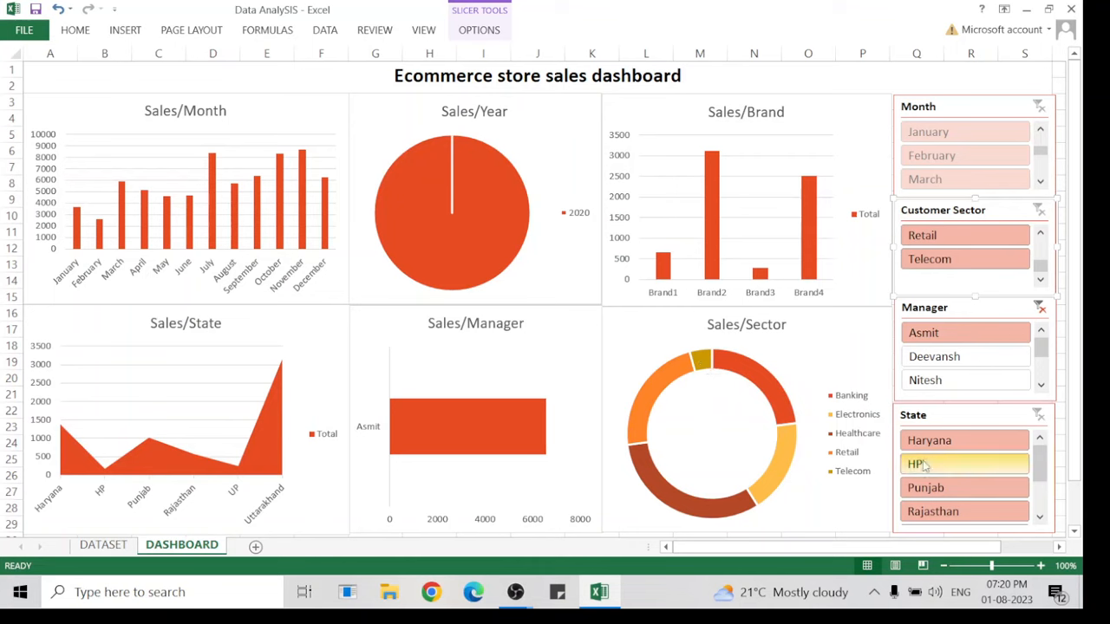
{"action": "left_click", "coordinate": [941, 362]}
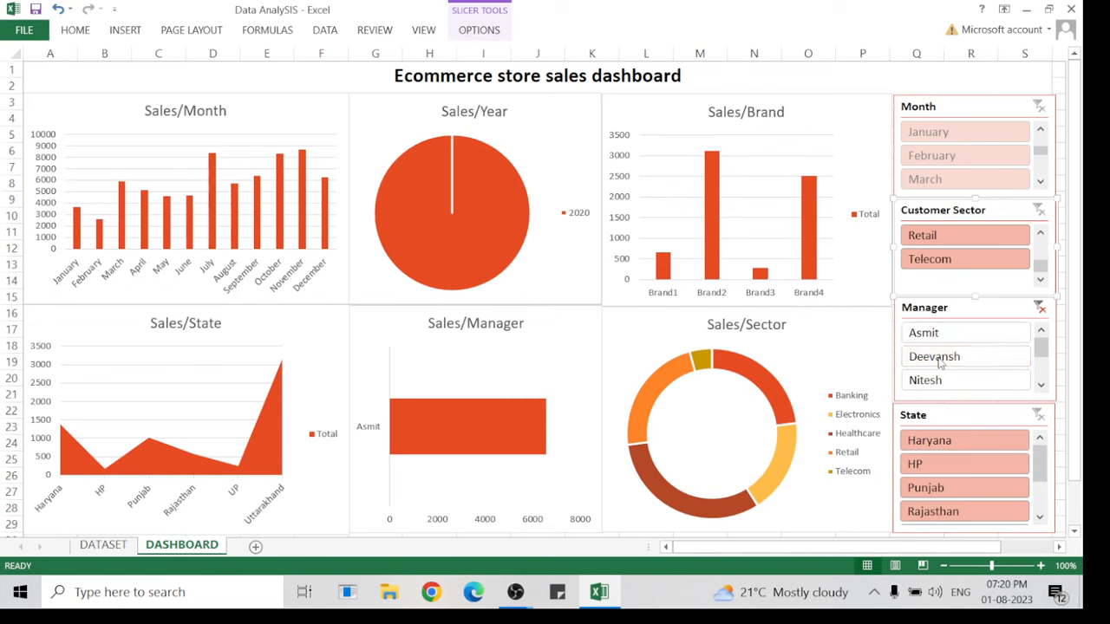
{"action": "left_click", "coordinate": [936, 382]}
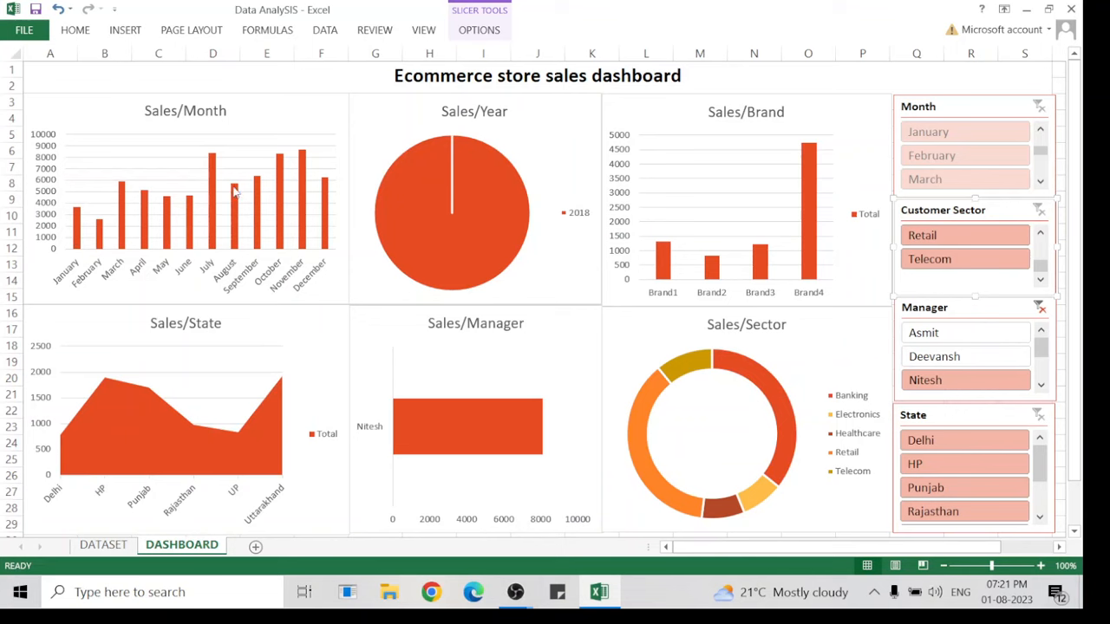
{"action": "left_click", "coordinate": [1041, 309]}
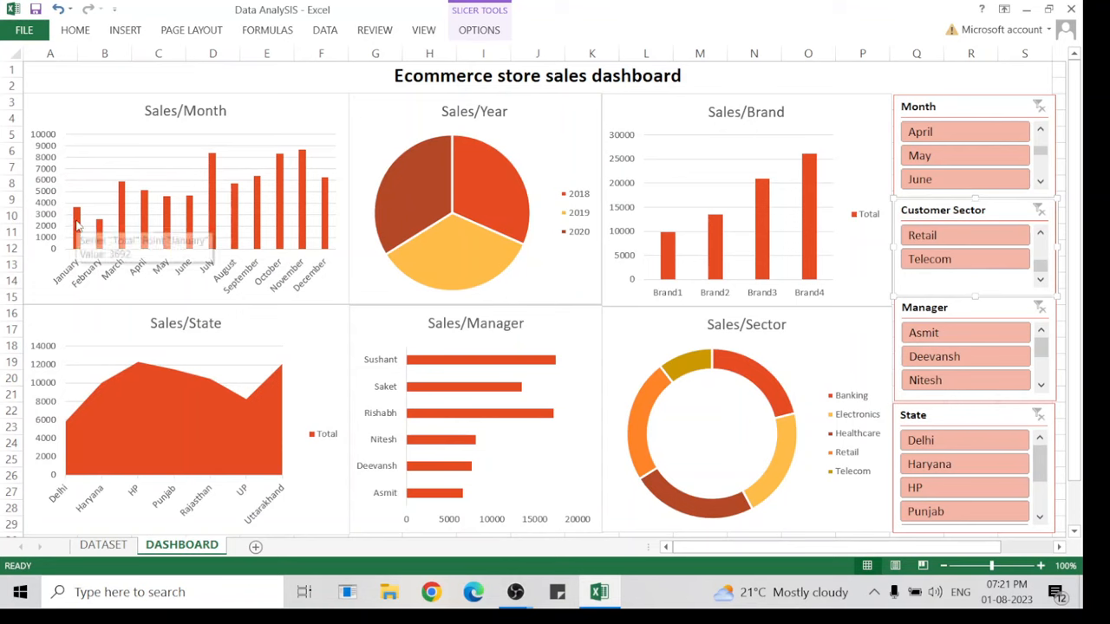
Review the Sales/Month, Sales/Manager and Sales/Sector charts, and filter the dashboard on April with the Month slicer.
{"action": "mouse_move", "coordinate": [145, 208]}
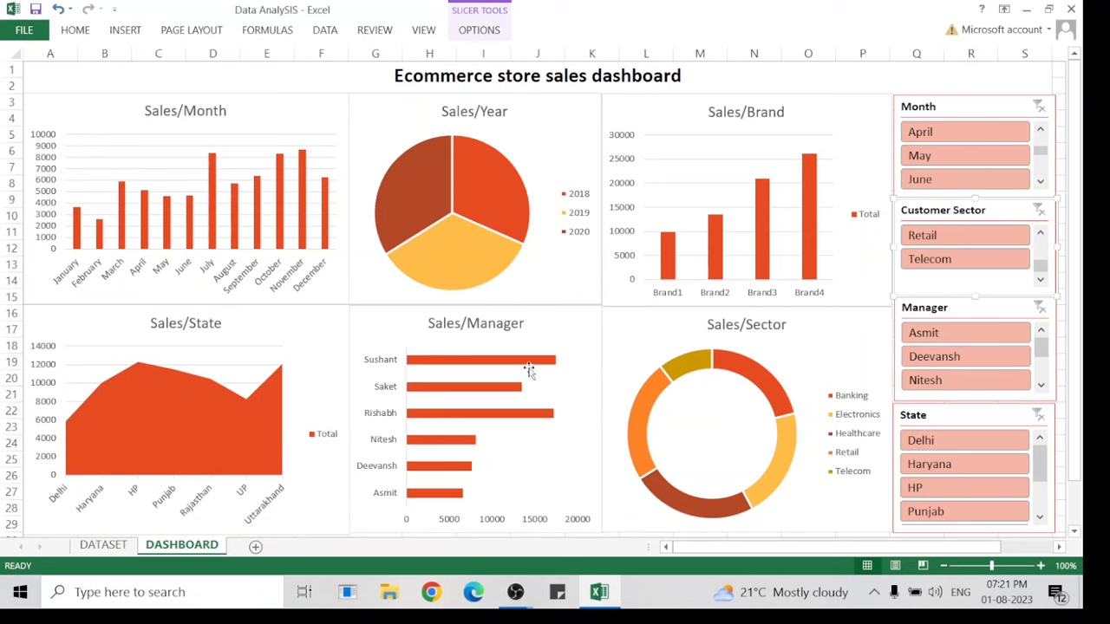
{"action": "mouse_move", "coordinate": [533, 364]}
{"action": "mouse_move", "coordinate": [762, 378]}
{"action": "double_click", "coordinate": [847, 75]}
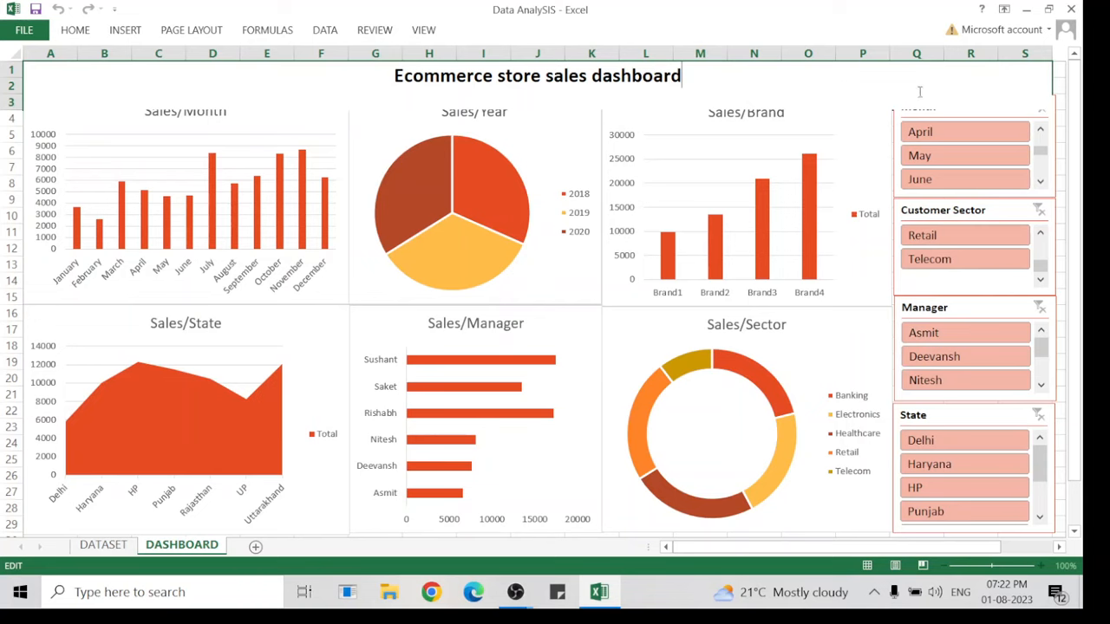
{"action": "left_click", "coordinate": [954, 131]}
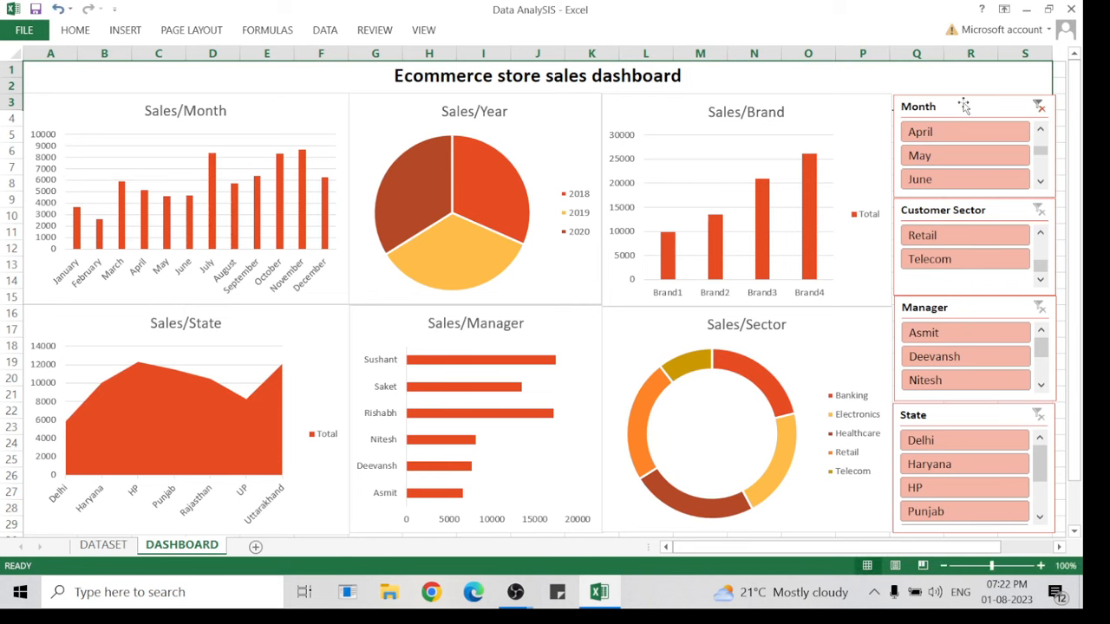